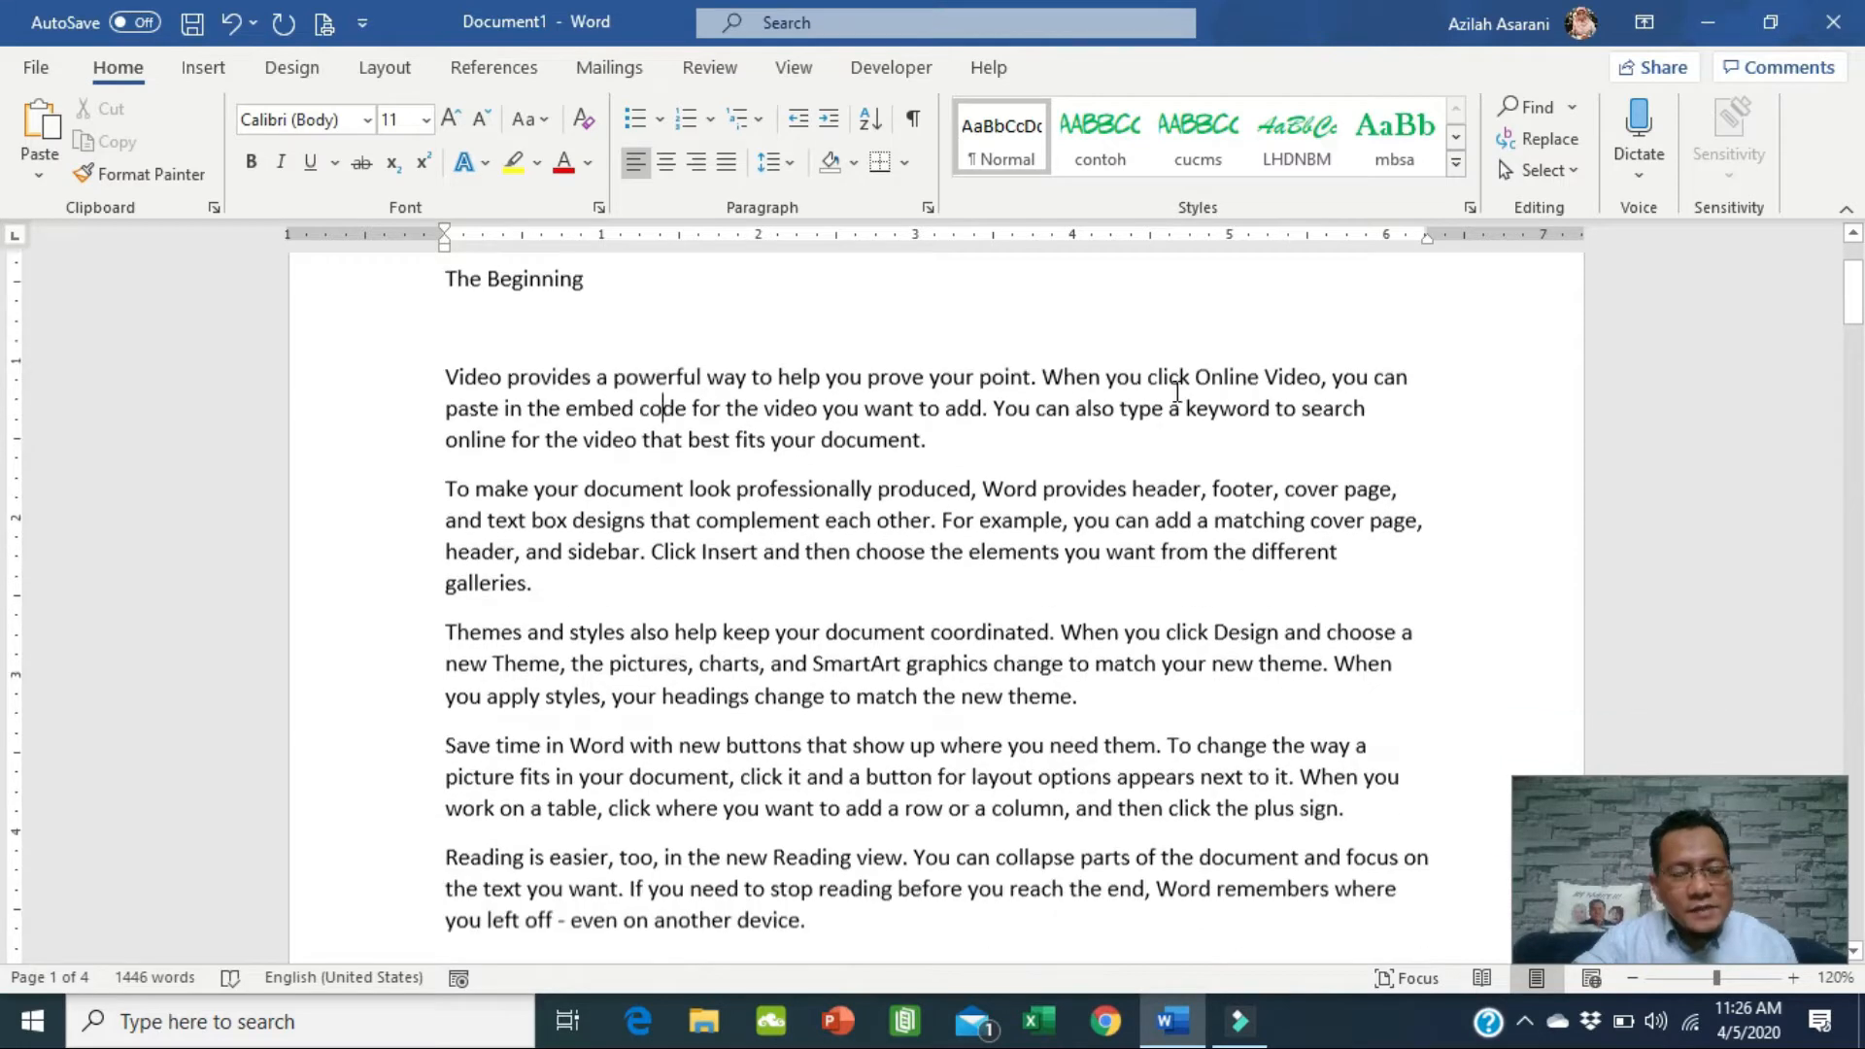
# Look through the document to examine its plain headings, from The Beginning to Chapter 3 and beyond.
pyautogui.scroll(1, 570, 504)
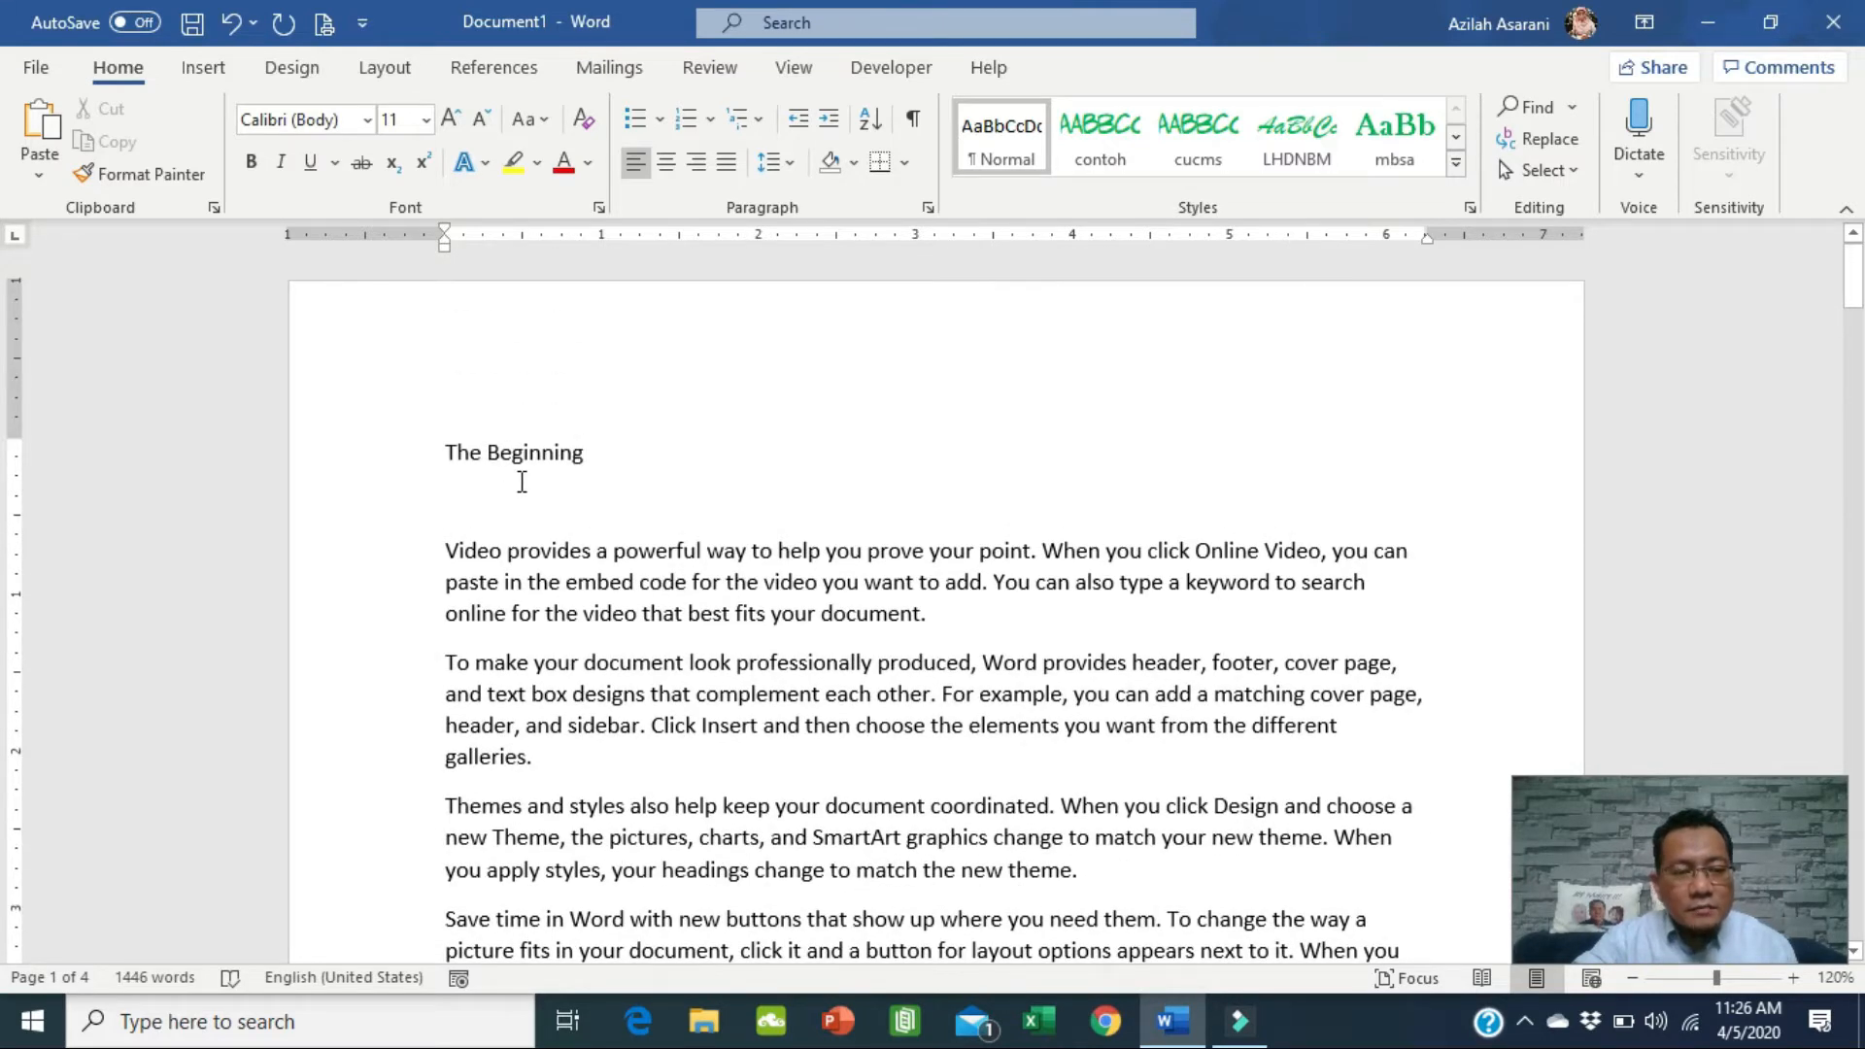
pyautogui.scroll(-20, 522, 482)
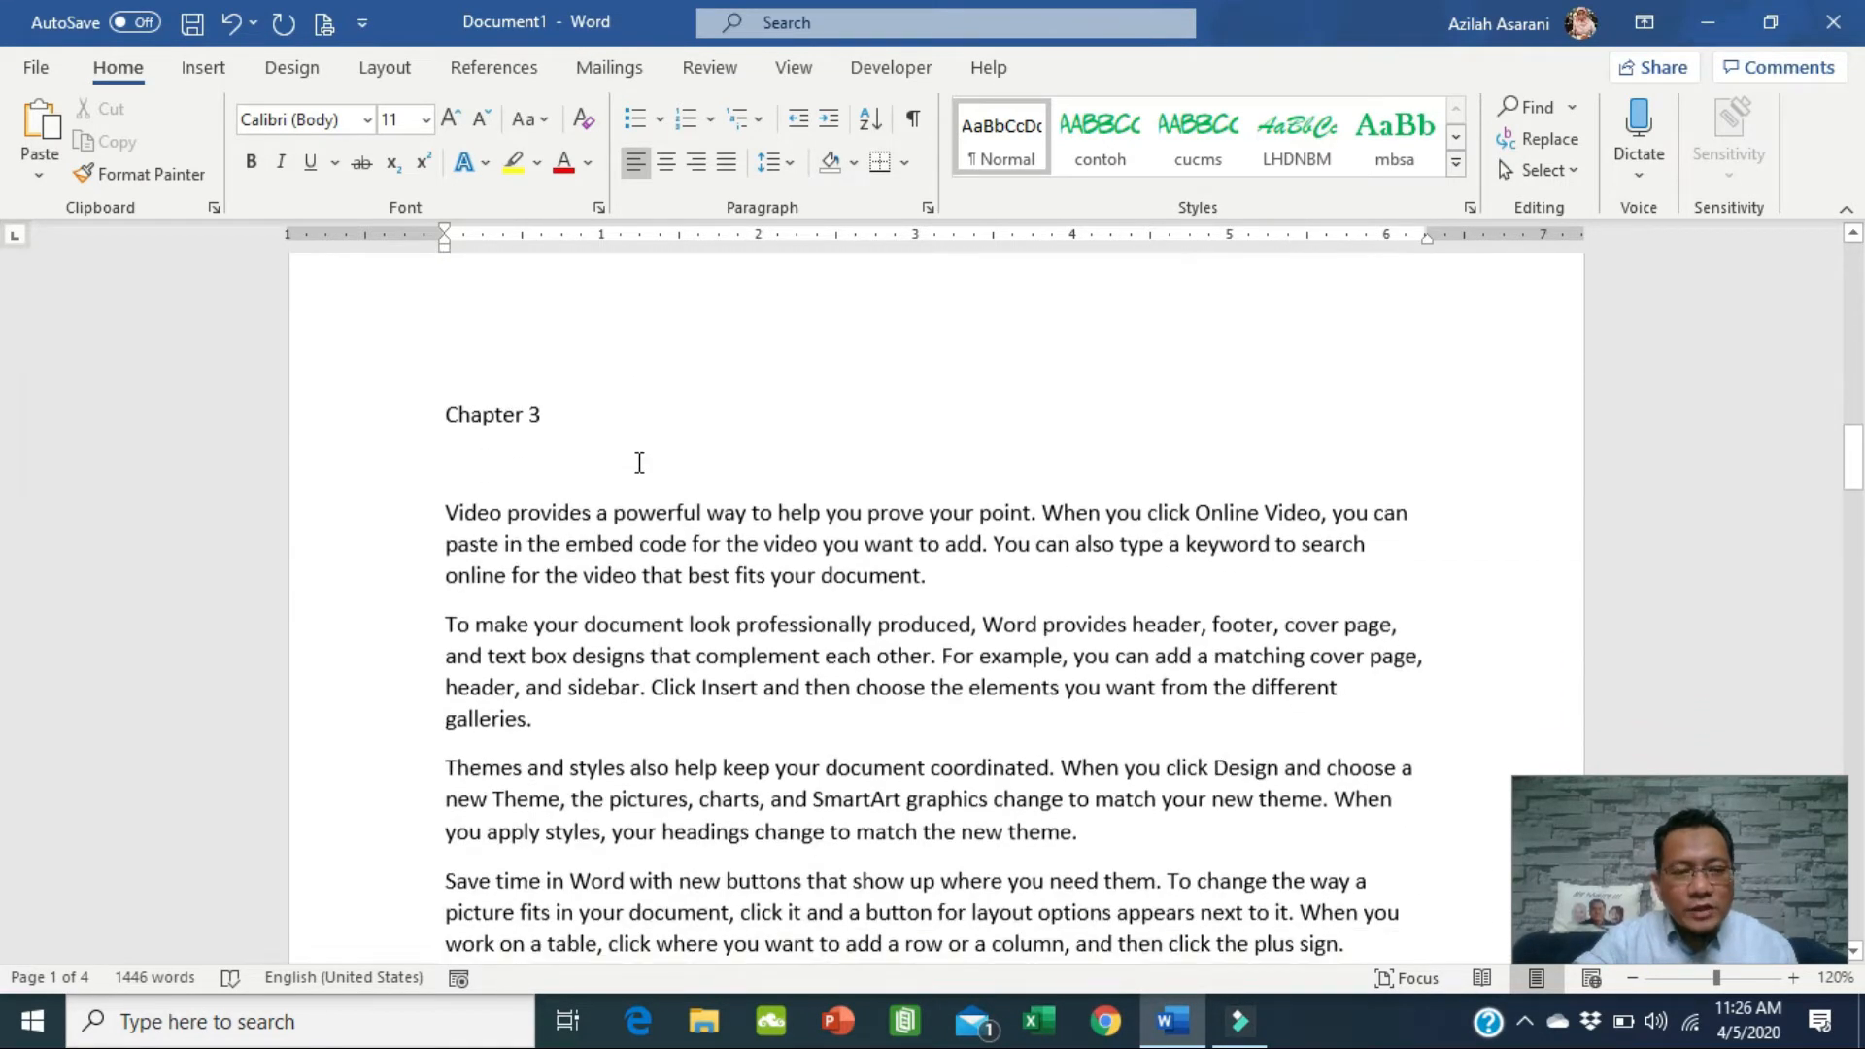
pyautogui.scroll(-12, 641, 463)
pyautogui.scroll(-6, 650, 463)
pyautogui.scroll(10, 650, 463)
pyautogui.scroll(10, 661, 469)
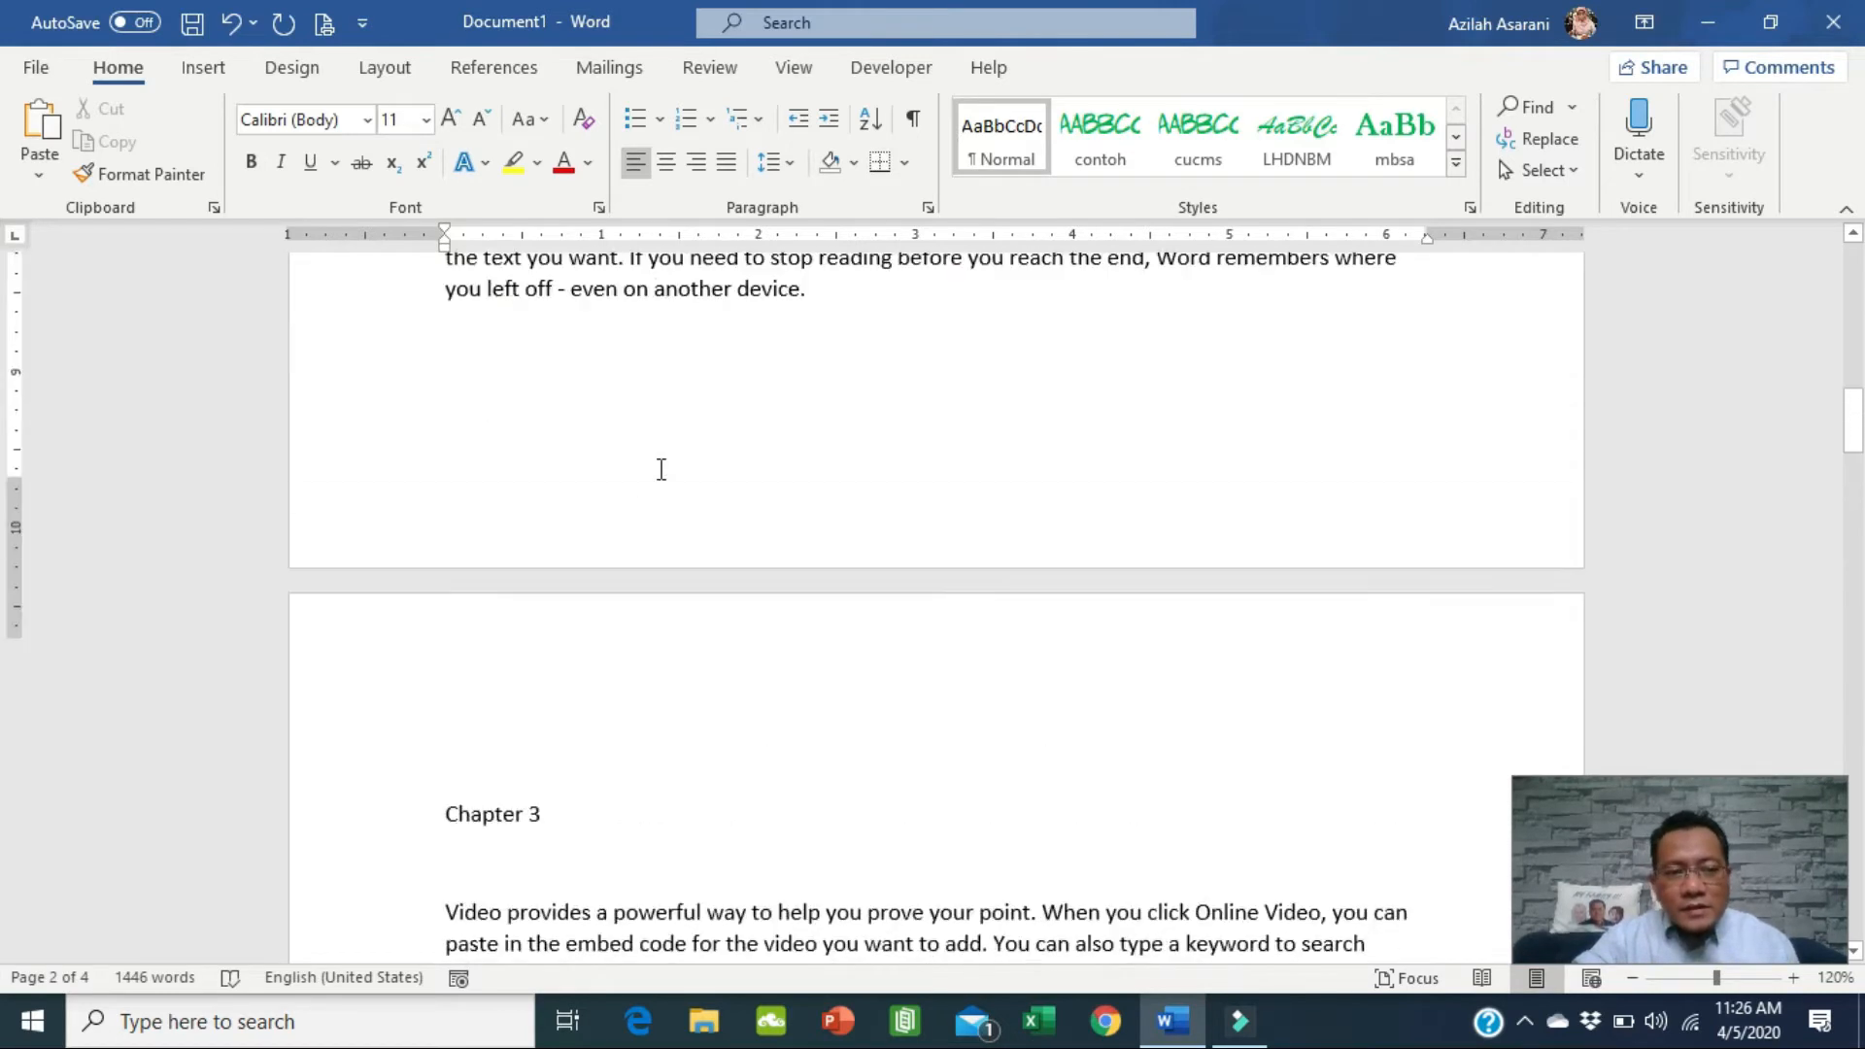
pyautogui.scroll(15, 660, 469)
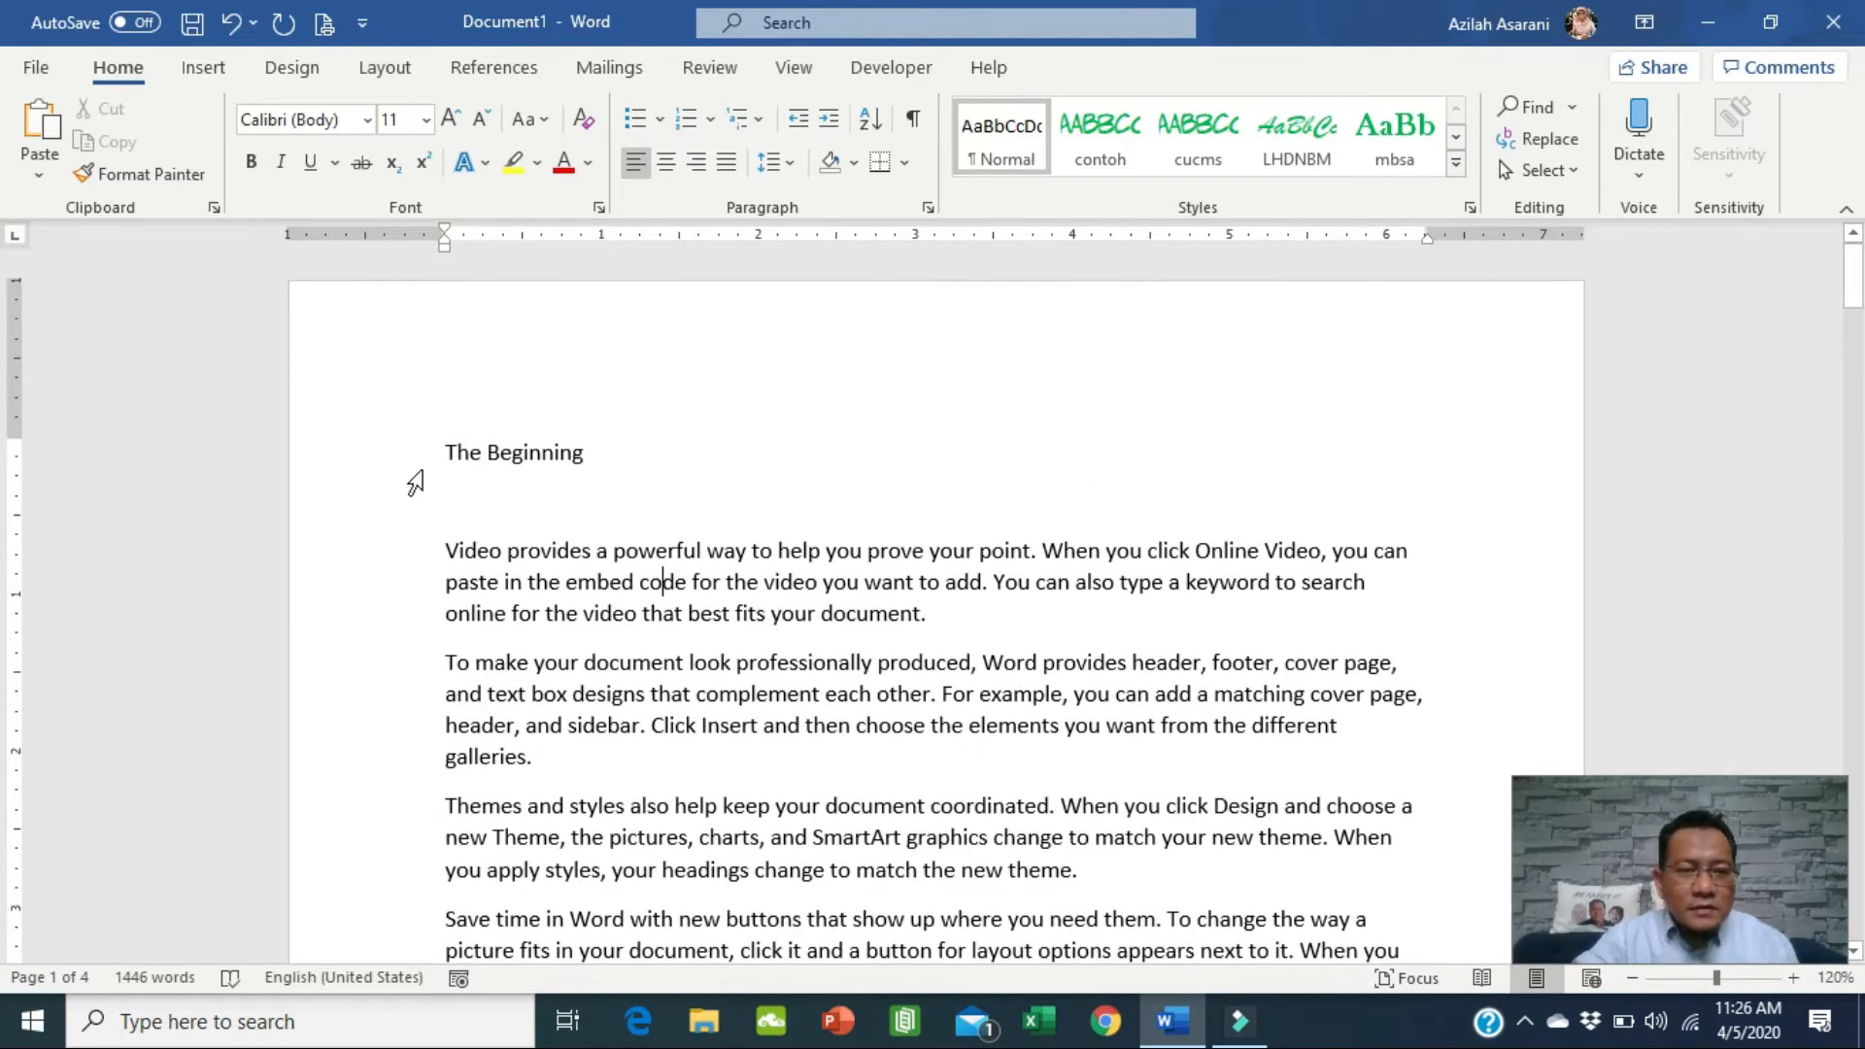
# Format the heading "The Beginning" as bold, red, 14 pt text.
pyautogui.click(379, 453)
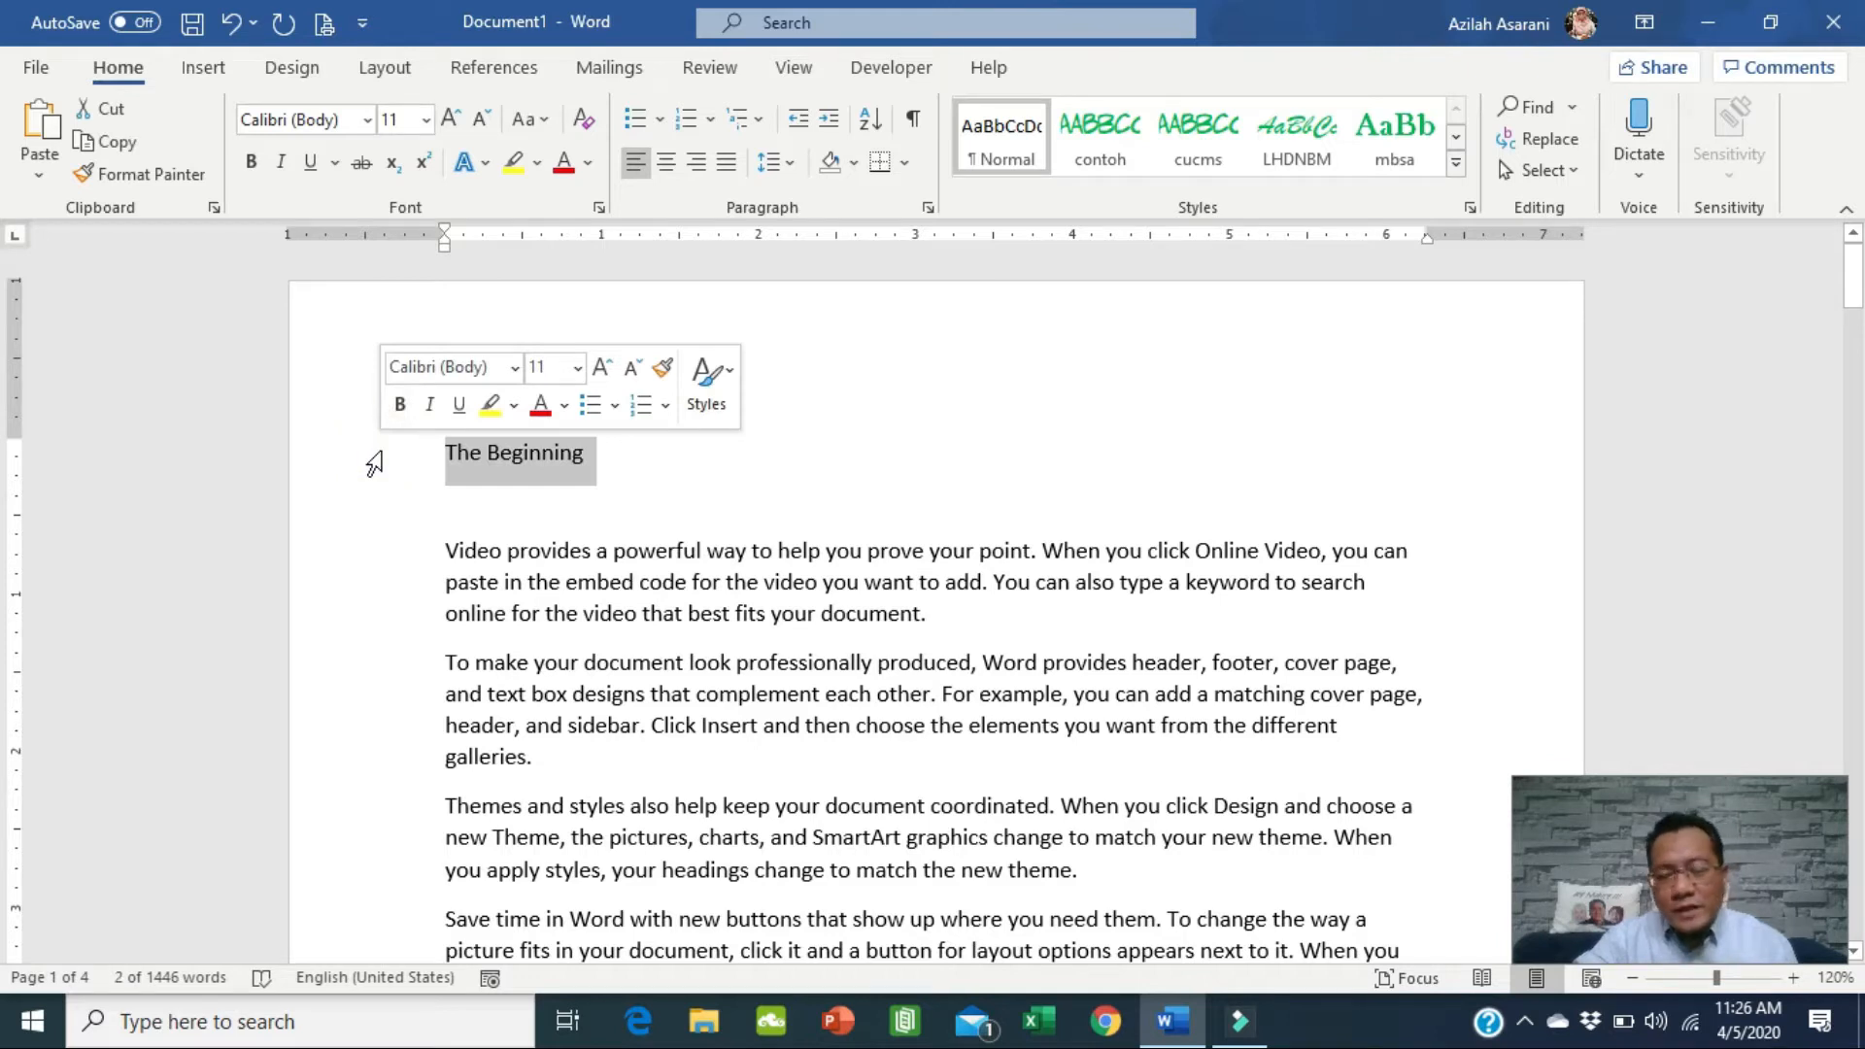
pyautogui.click(399, 404)
pyautogui.click(540, 406)
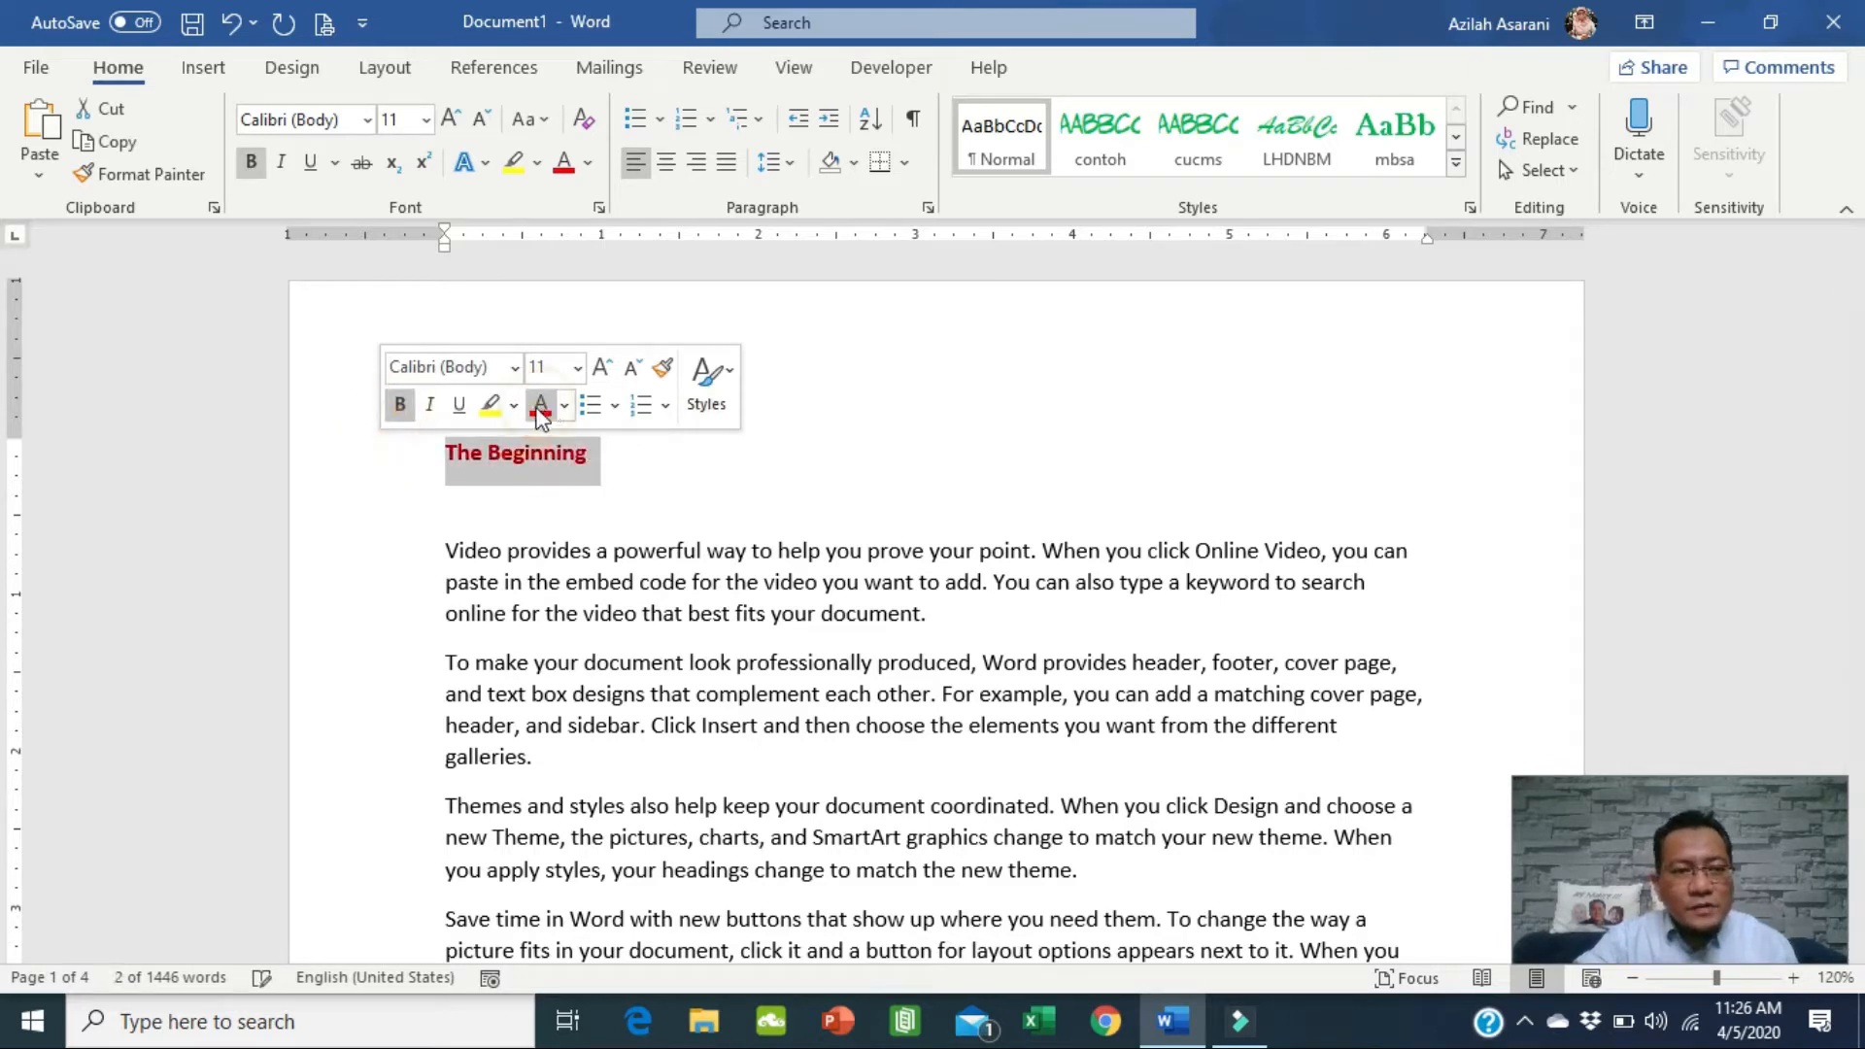
pyautogui.click(450, 119)
pyautogui.click(450, 119)
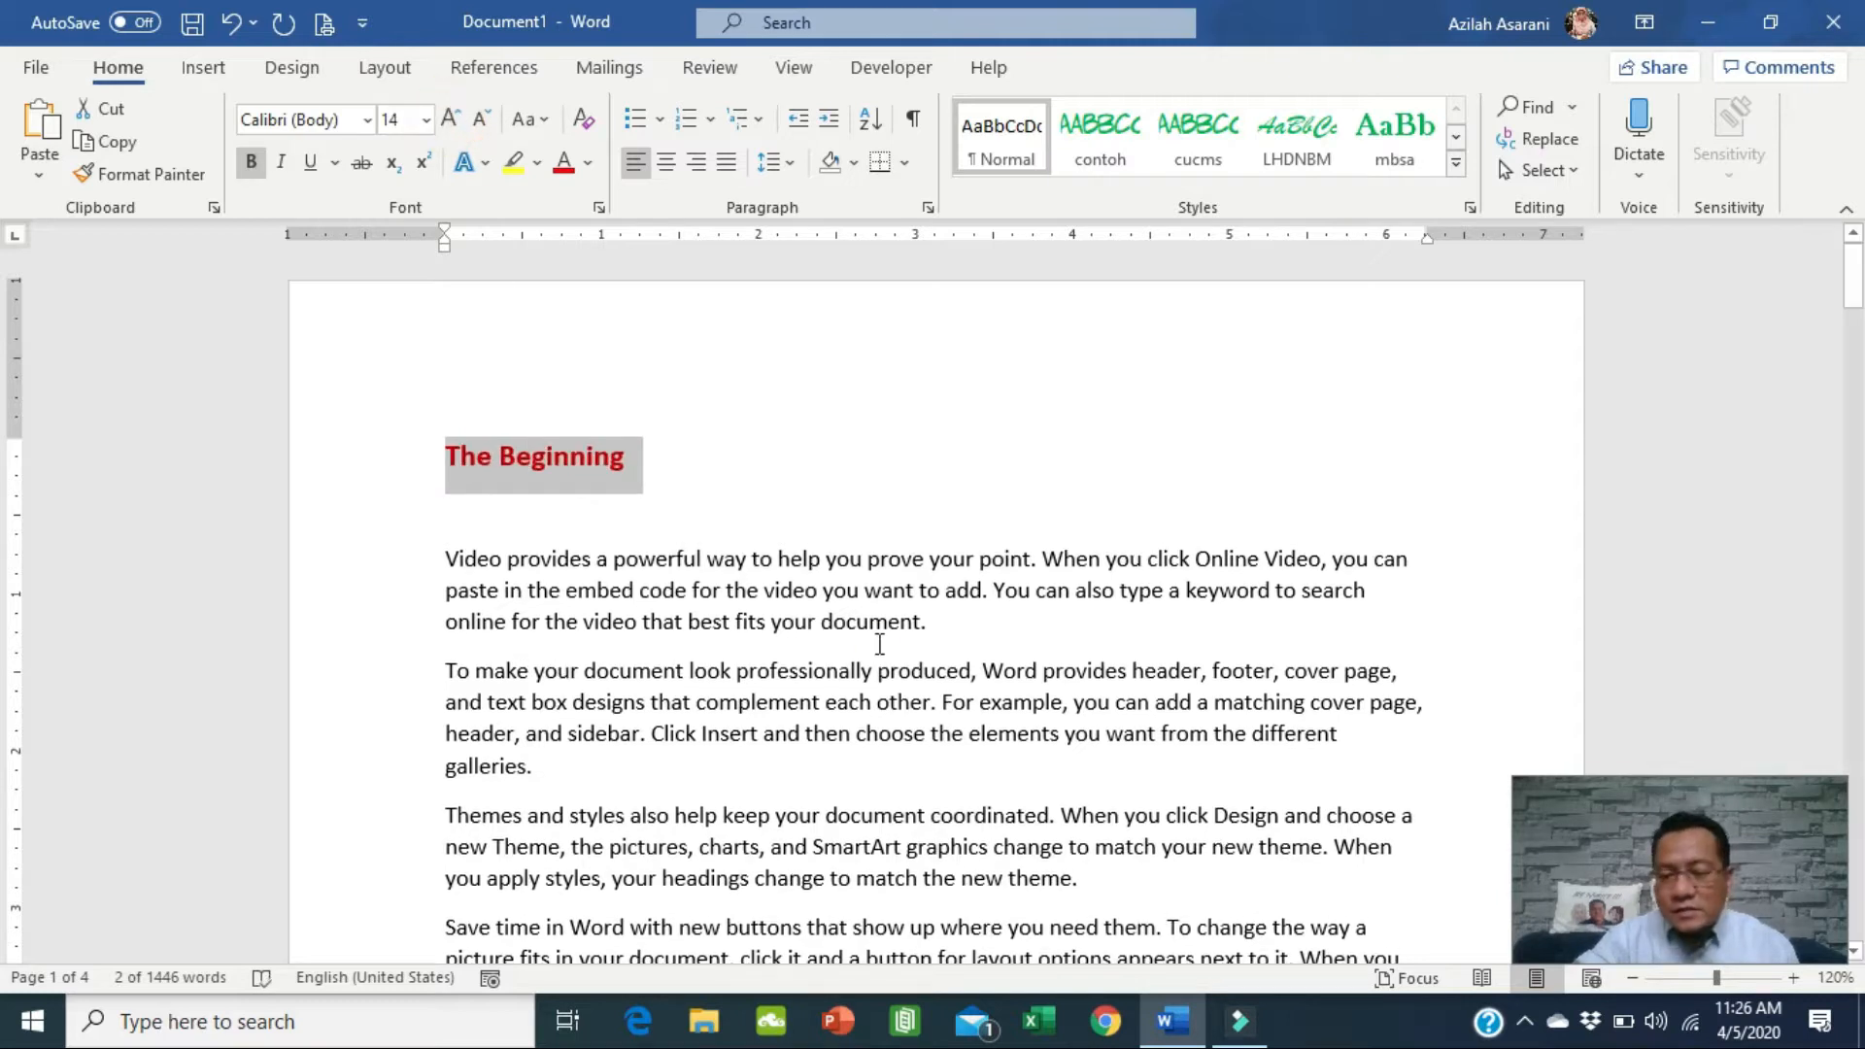
pyautogui.click(879, 644)
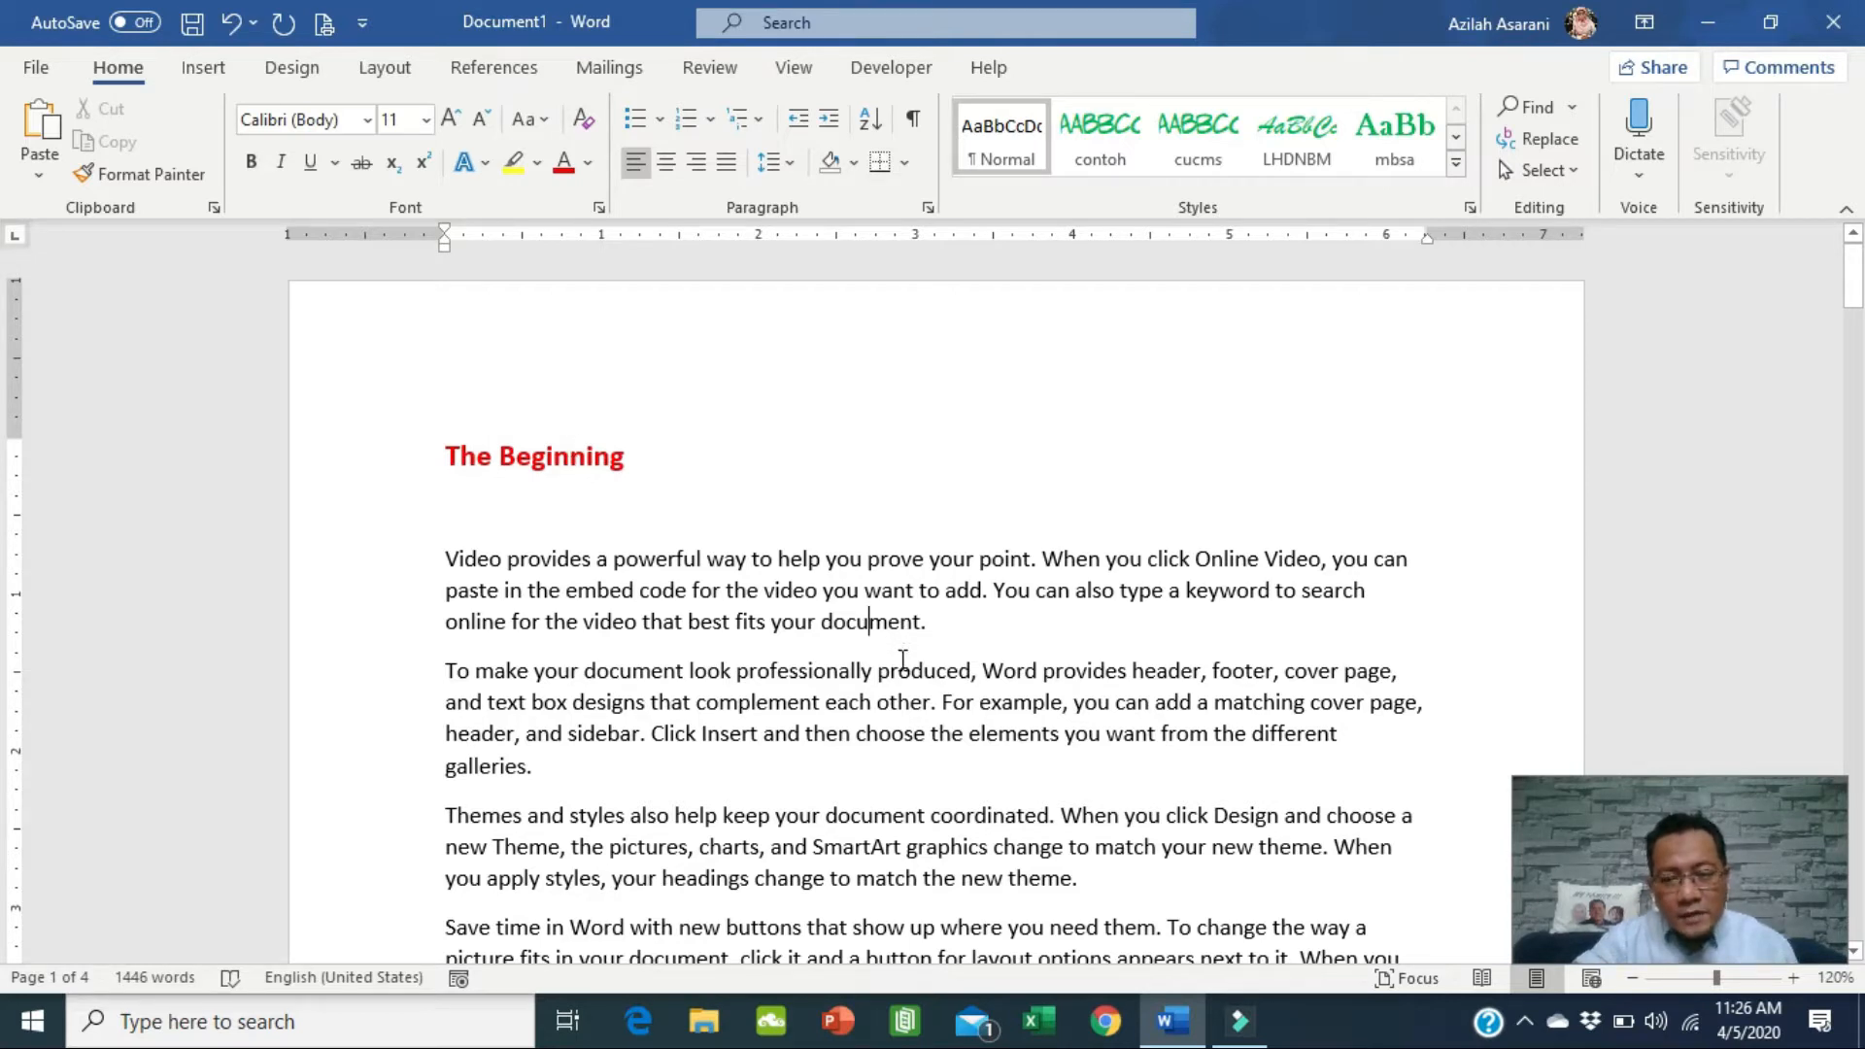
# Format the heading "Chapter 2" manually as bold, red, 14 pt text.
pyautogui.scroll(-9, 903, 659)
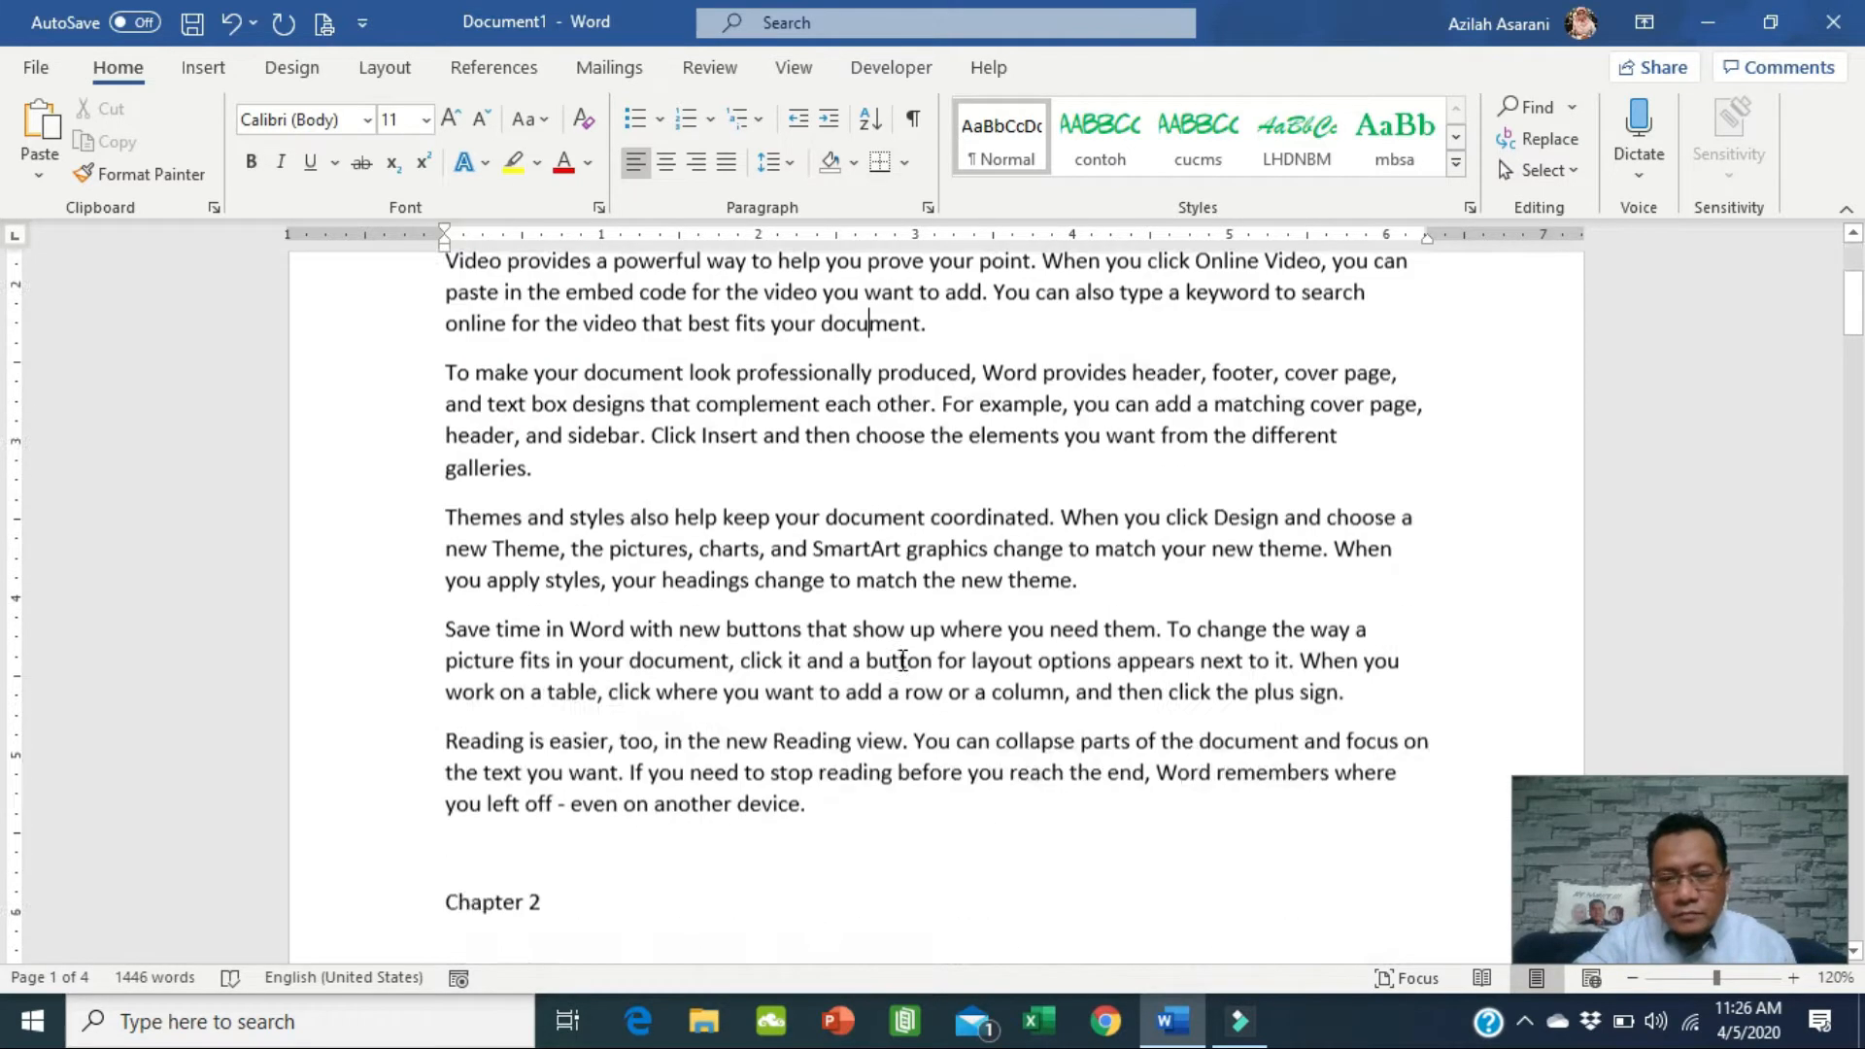
pyautogui.scroll(6, 902, 660)
pyautogui.scroll(-3, 903, 662)
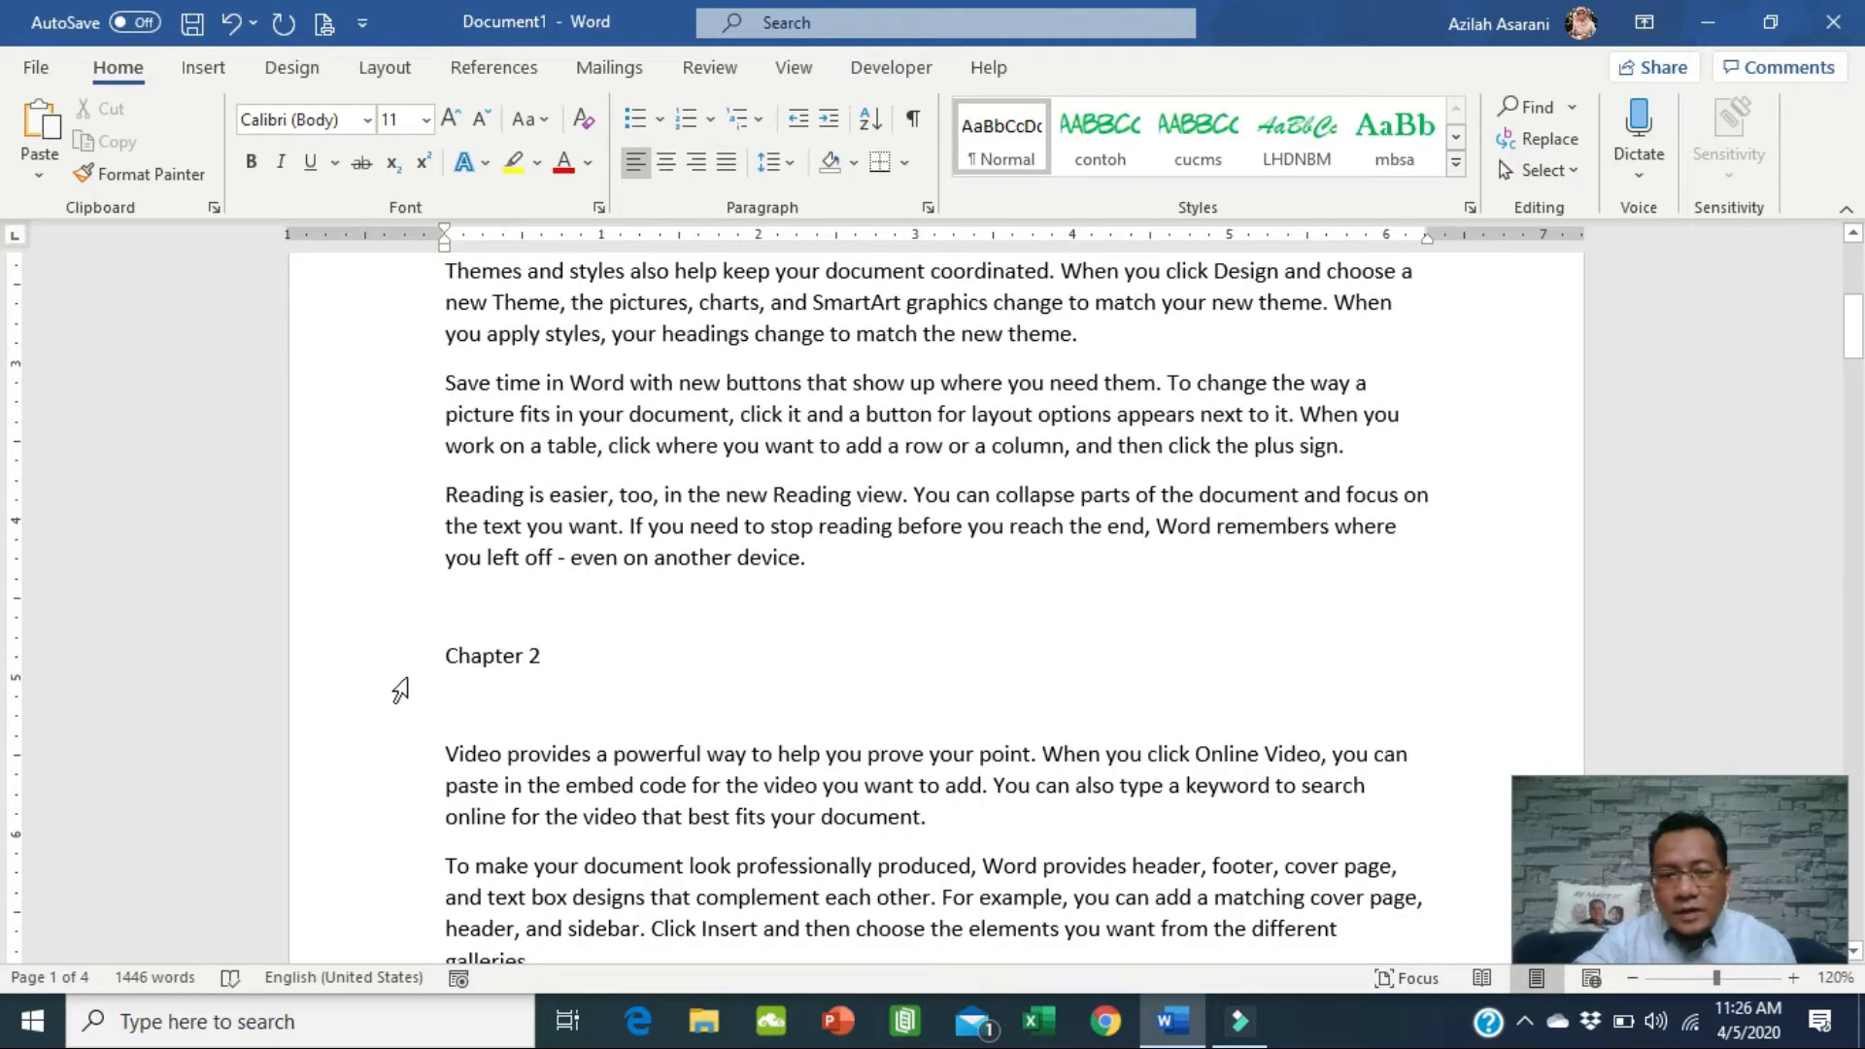
pyautogui.click(401, 673)
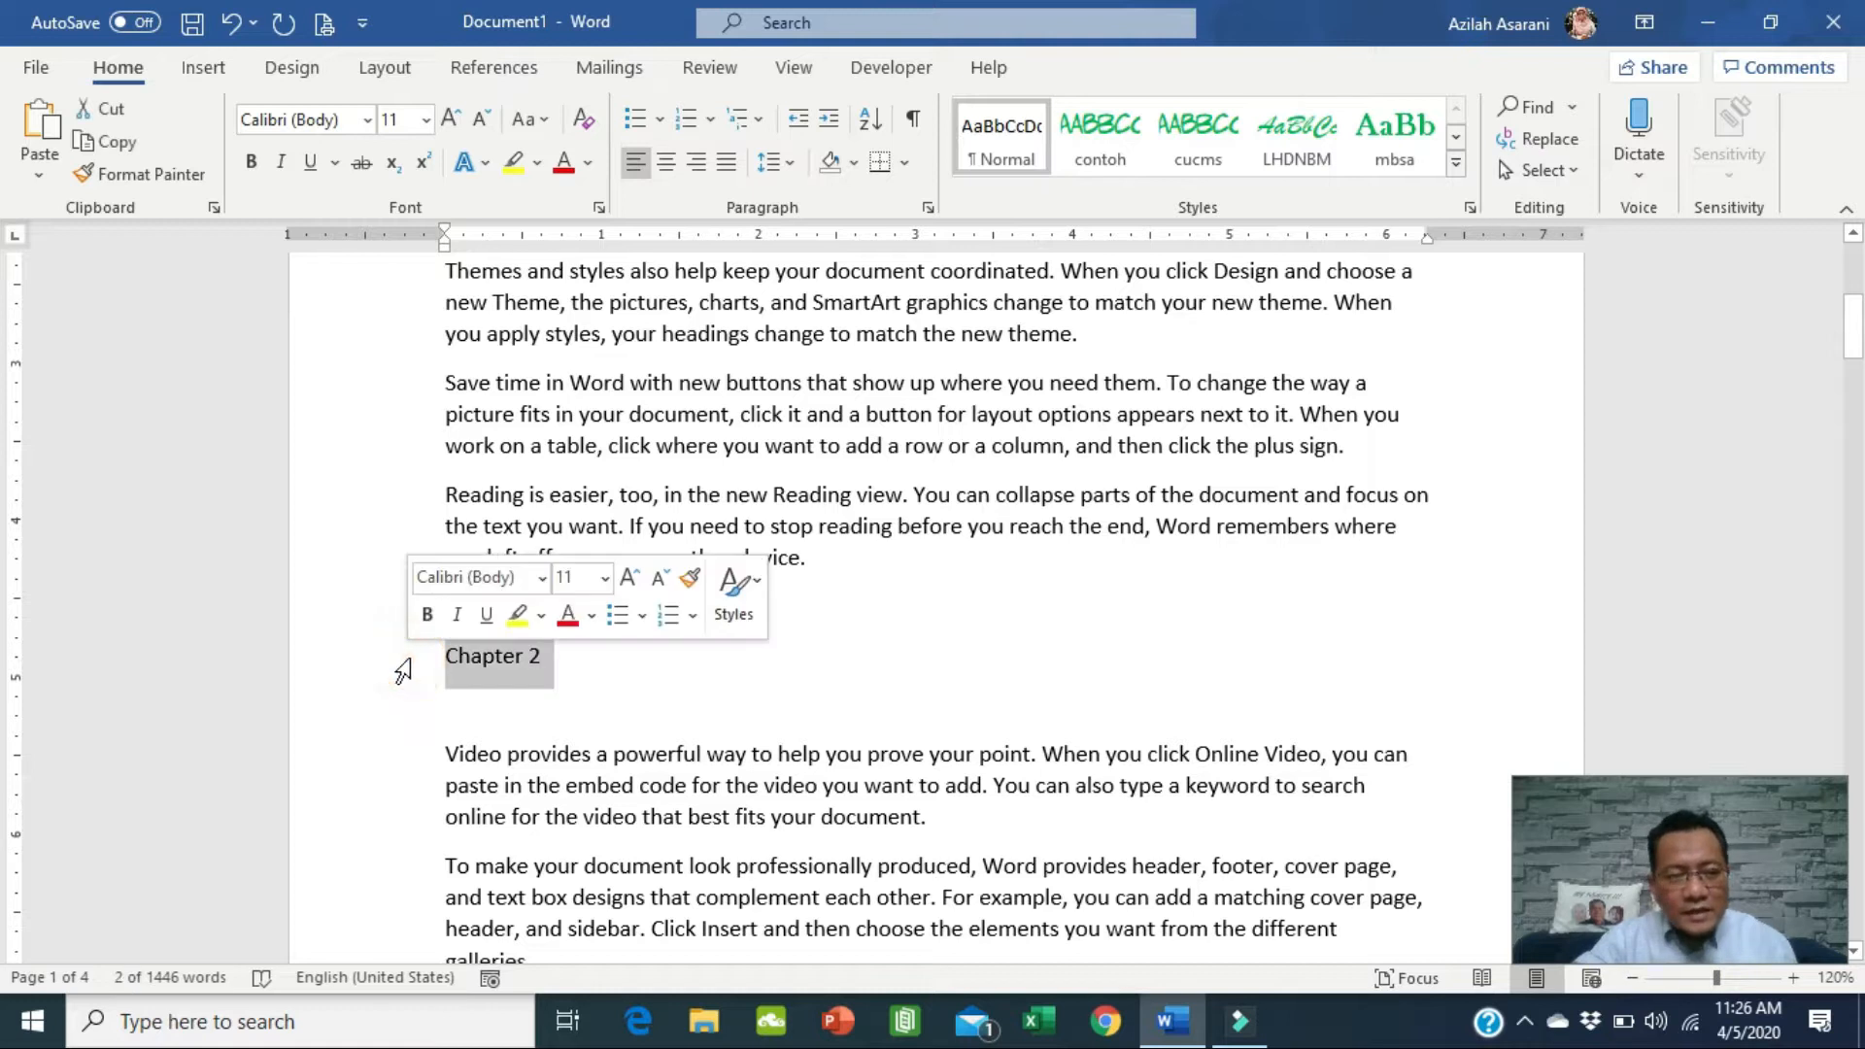
pyautogui.click(425, 614)
pyautogui.click(567, 615)
pyautogui.click(630, 580)
pyautogui.click(631, 580)
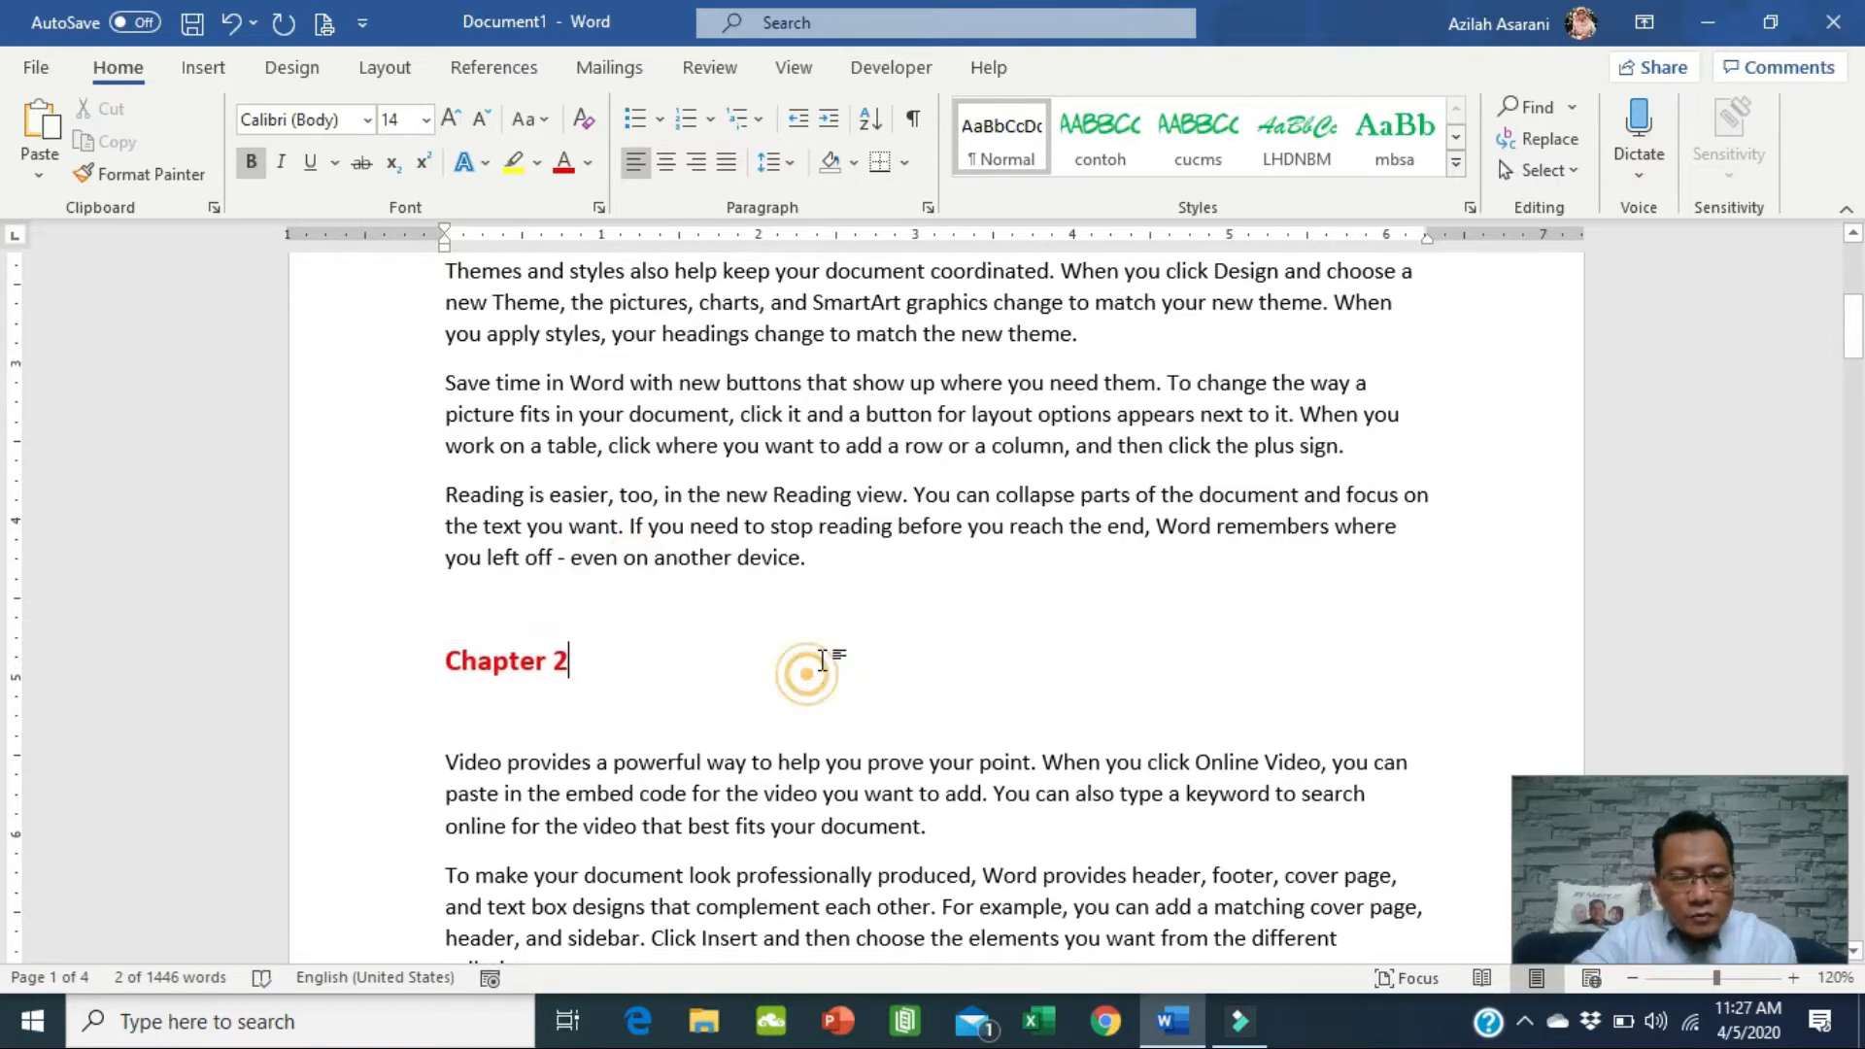
# Check the font settings of "The Beginning" and format the heading "Chapter 3" to match in bold, red, 14 pt.
pyautogui.scroll(5, 816, 666)
pyautogui.click(584, 459)
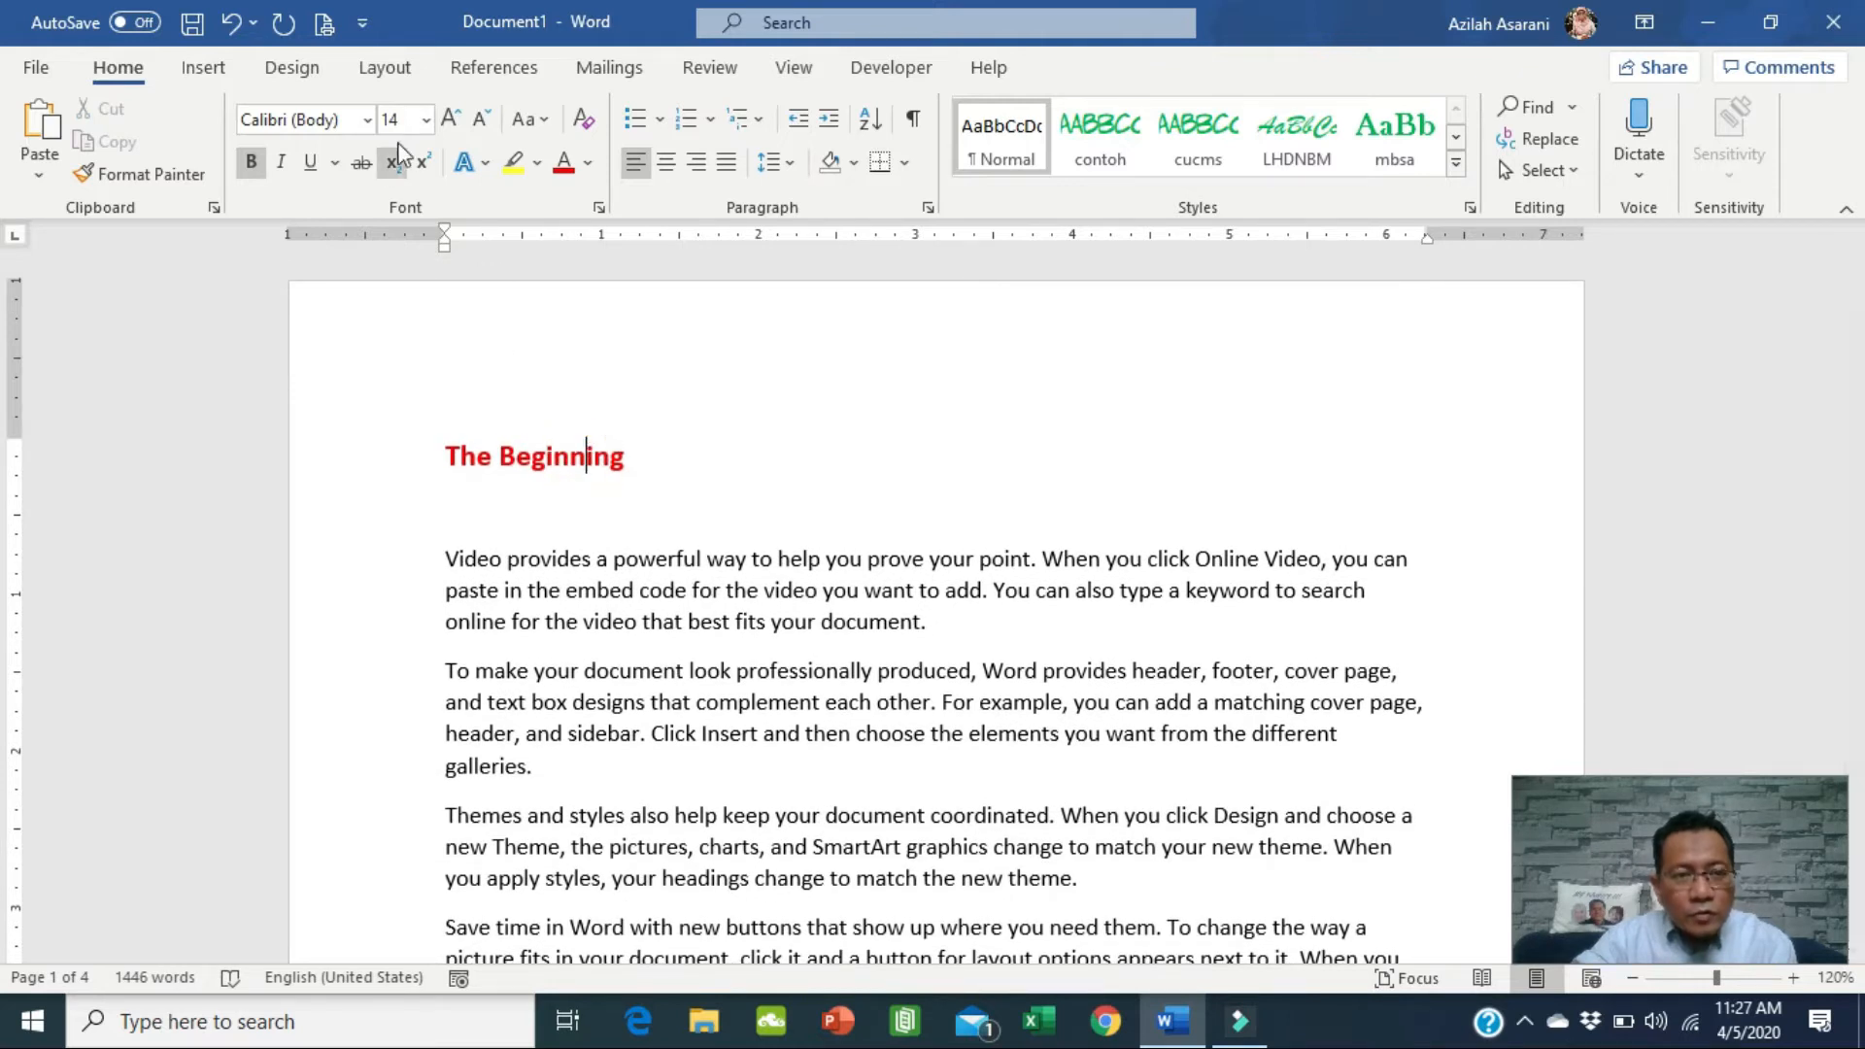
pyautogui.scroll(-3, 696, 533)
pyautogui.scroll(-14, 499, 703)
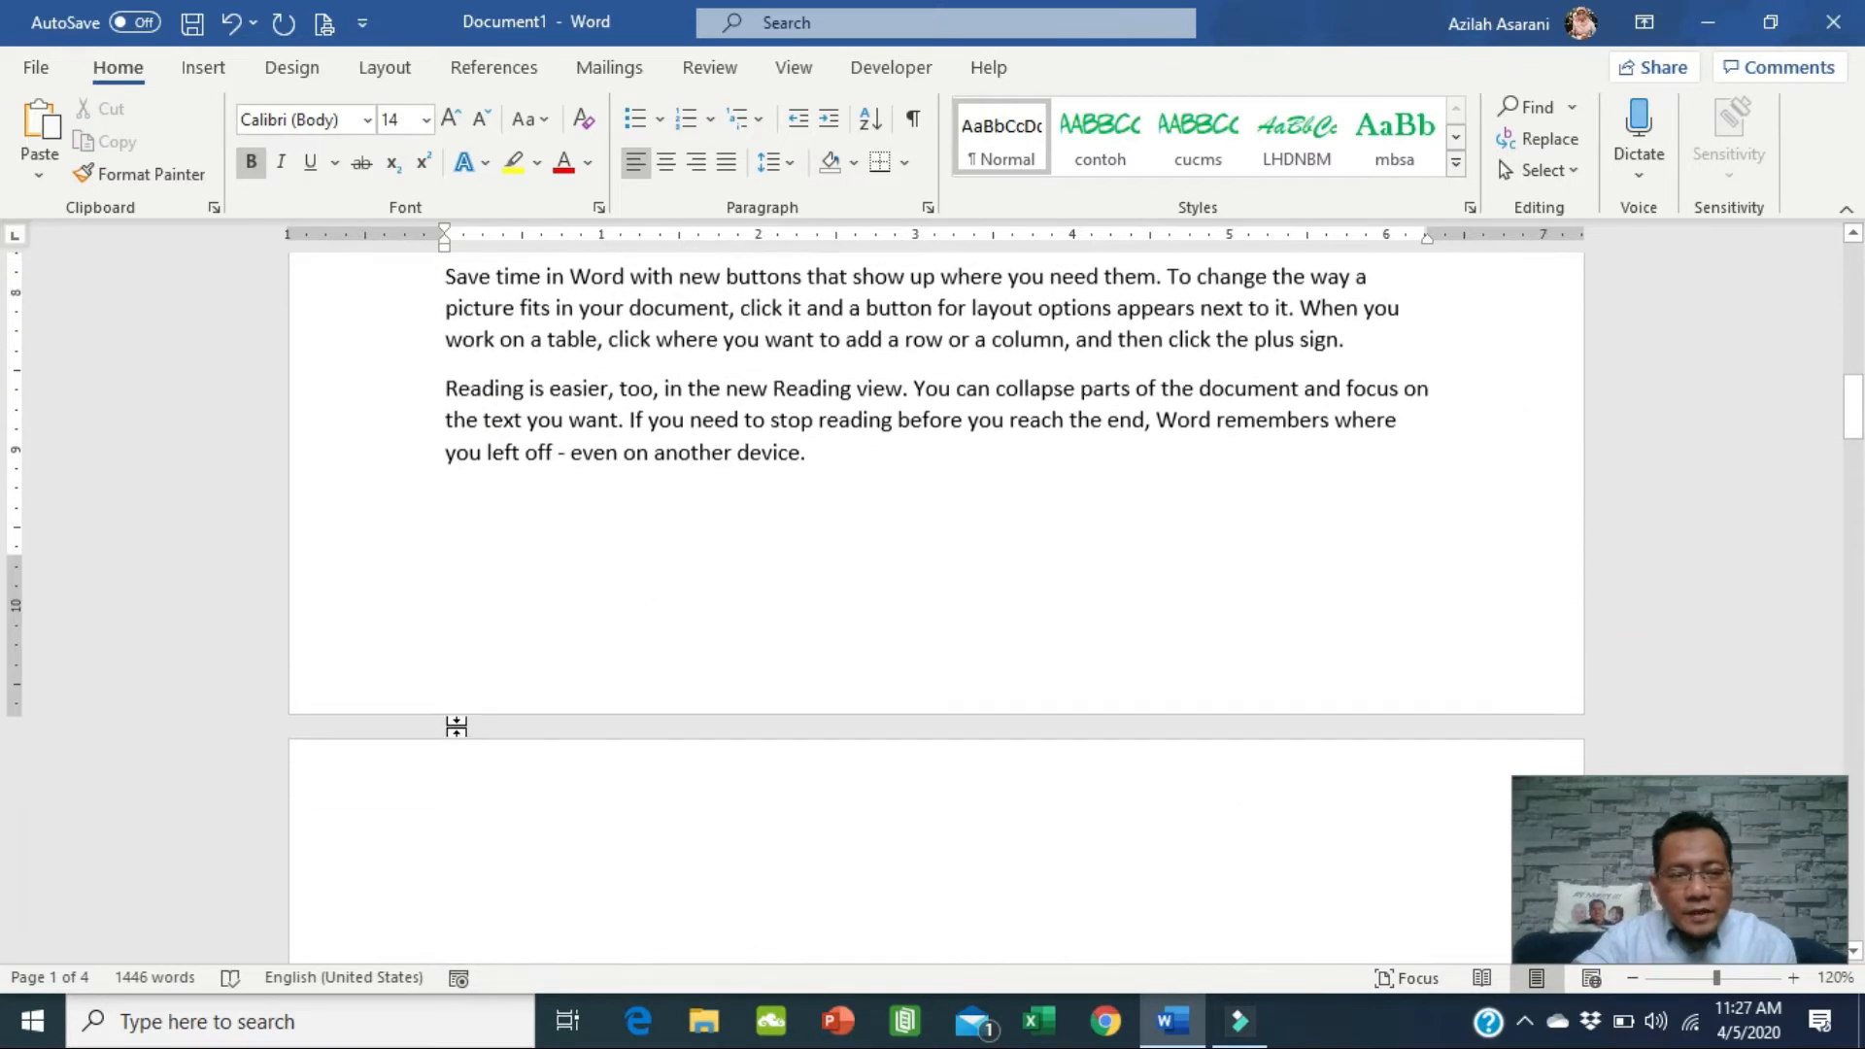
pyautogui.click(411, 308)
pyautogui.click(563, 162)
pyautogui.click(250, 162)
pyautogui.click(450, 118)
pyautogui.click(449, 119)
pyautogui.click(781, 507)
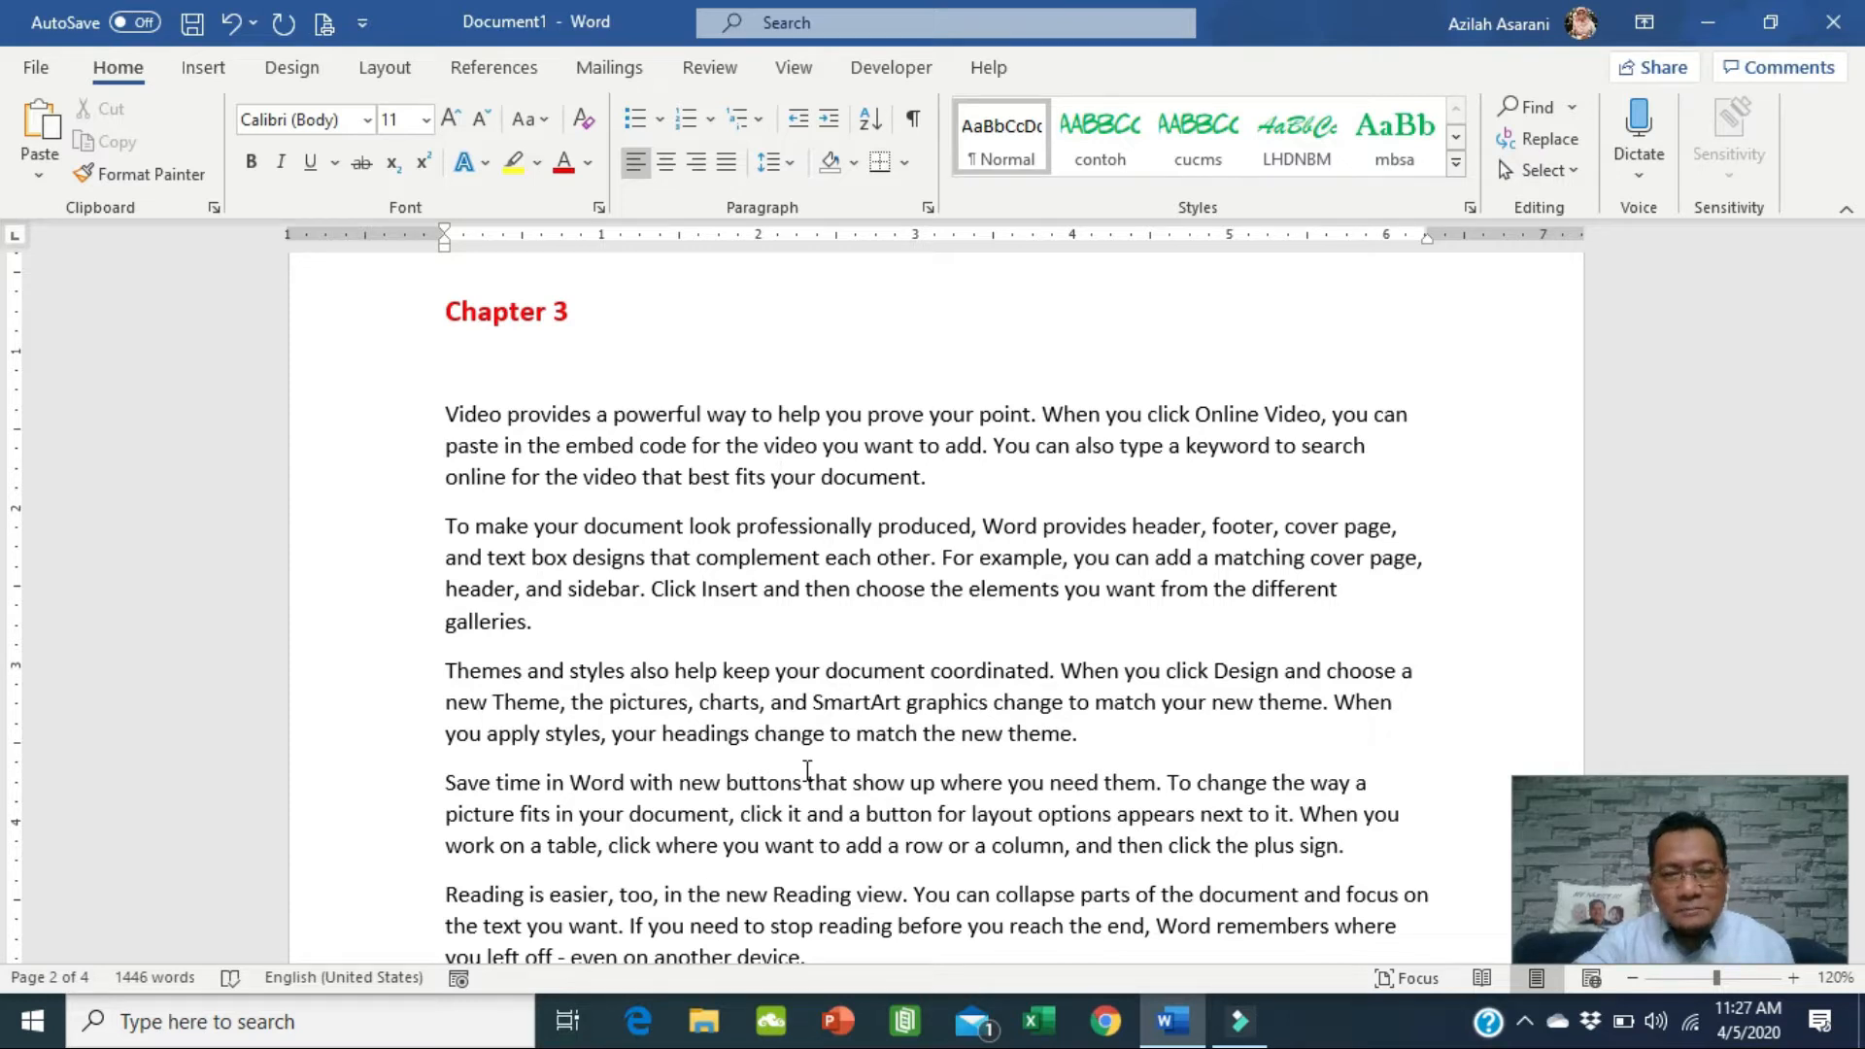
# Undo the manual formatting of the Chapter 3, Chapter 2 and The Beginning headings.
pyautogui.scroll(4, 592, 730)
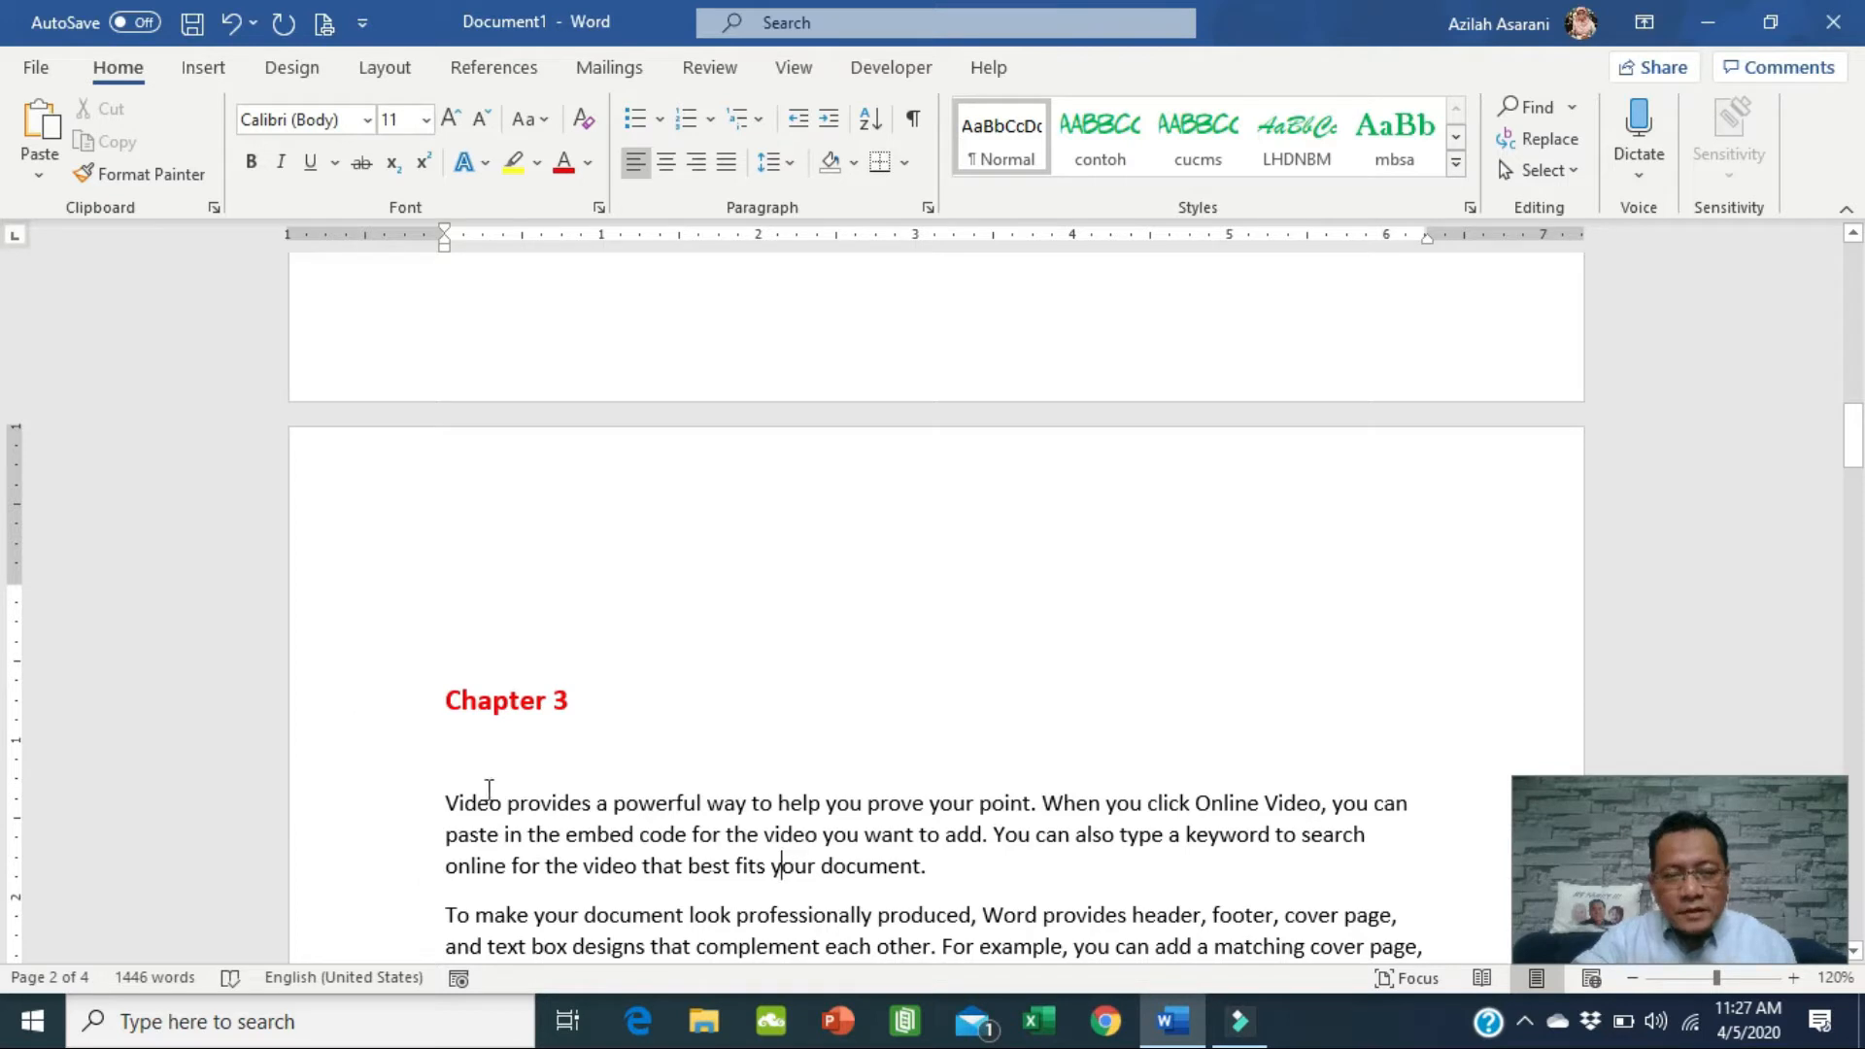
pyautogui.click(230, 22)
pyautogui.click(230, 22)
pyautogui.click(227, 21)
pyautogui.click(229, 22)
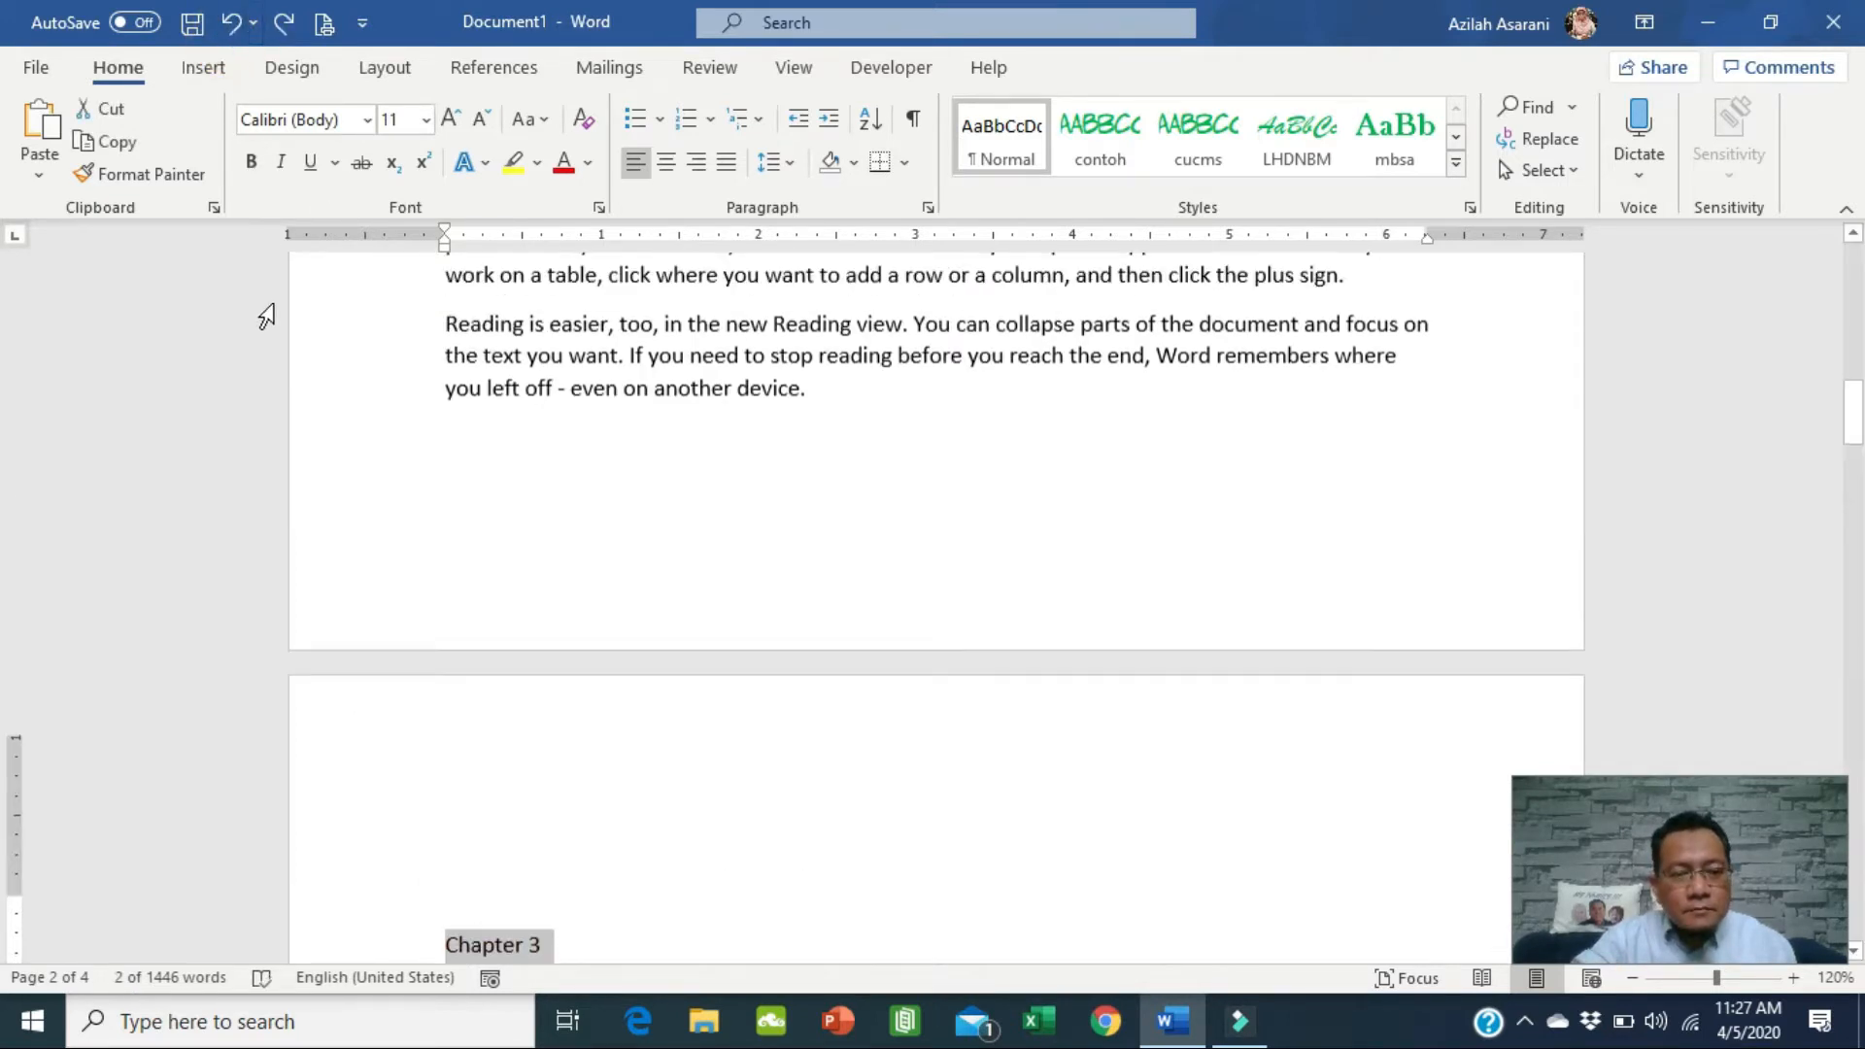
pyautogui.click(227, 23)
pyautogui.click(223, 29)
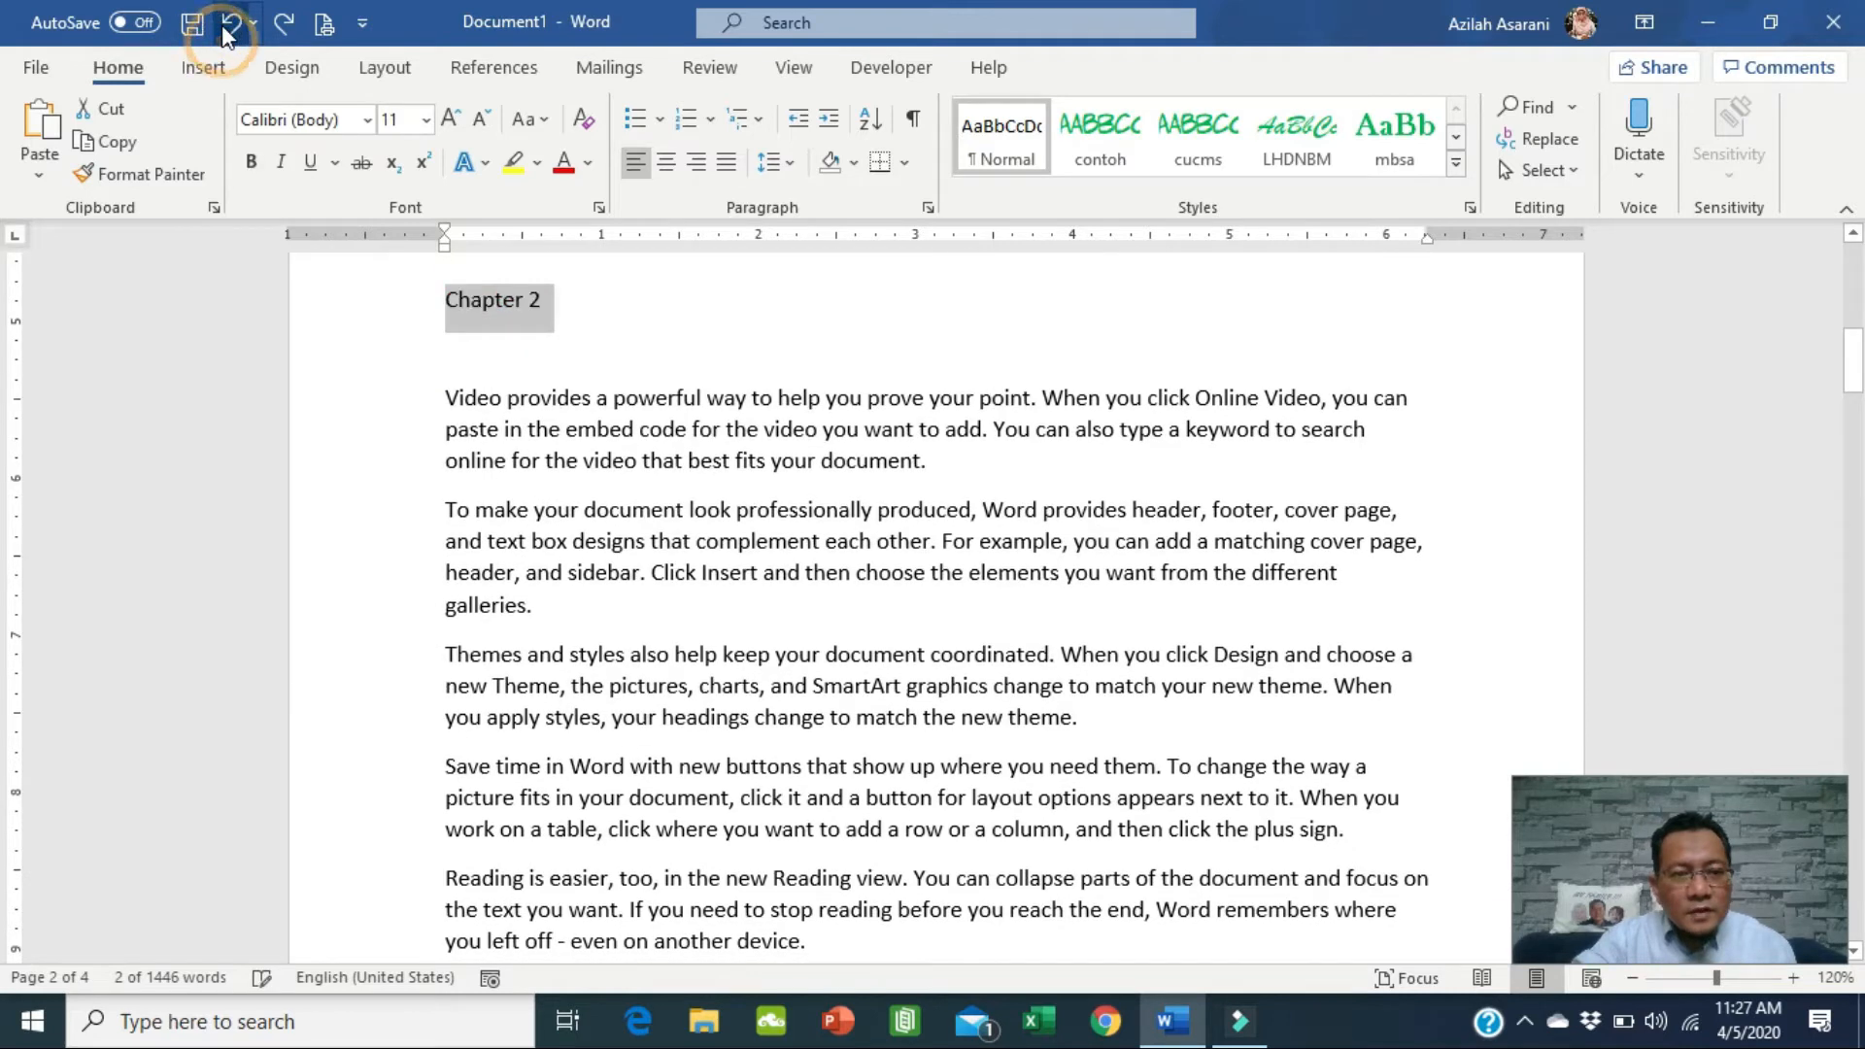
pyautogui.click(222, 25)
pyautogui.click(233, 35)
pyautogui.click(231, 25)
pyautogui.click(814, 509)
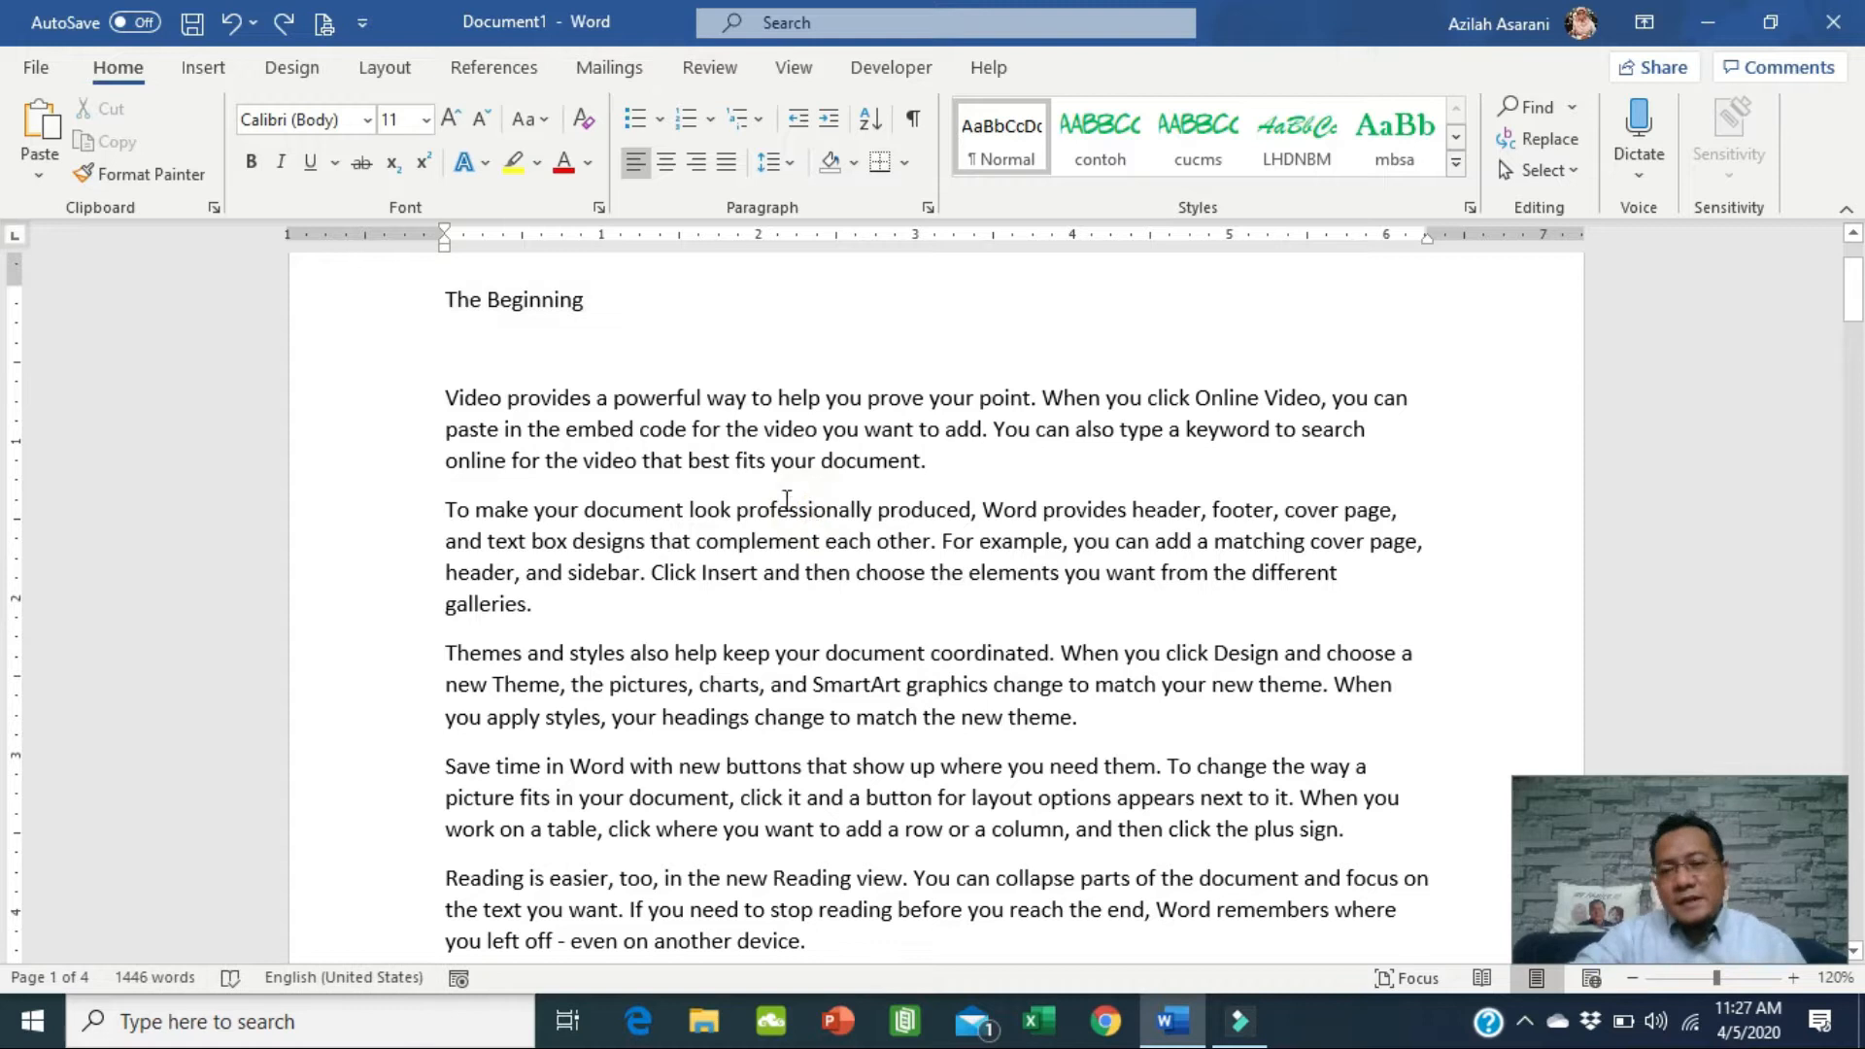
# Make the heading "The Beginning" red and bold at 14 pt again.
pyautogui.click(365, 301)
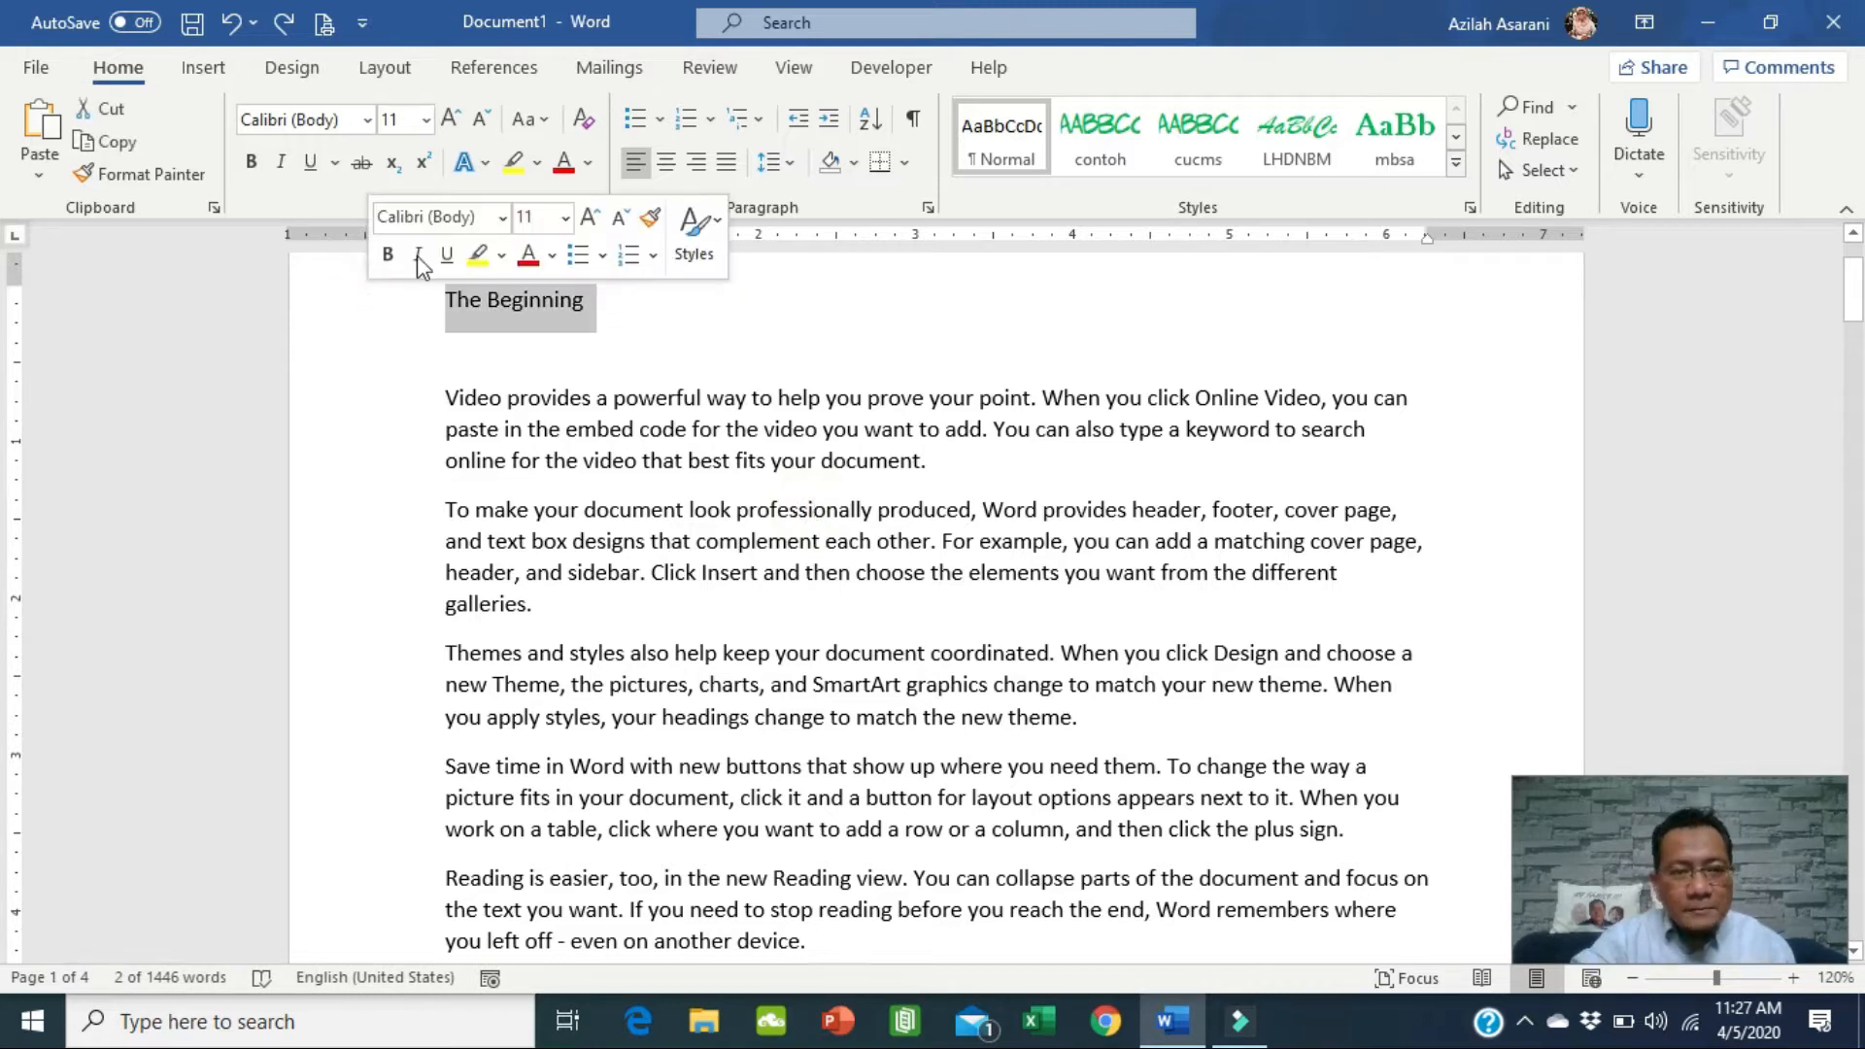
pyautogui.click(563, 162)
pyautogui.click(250, 162)
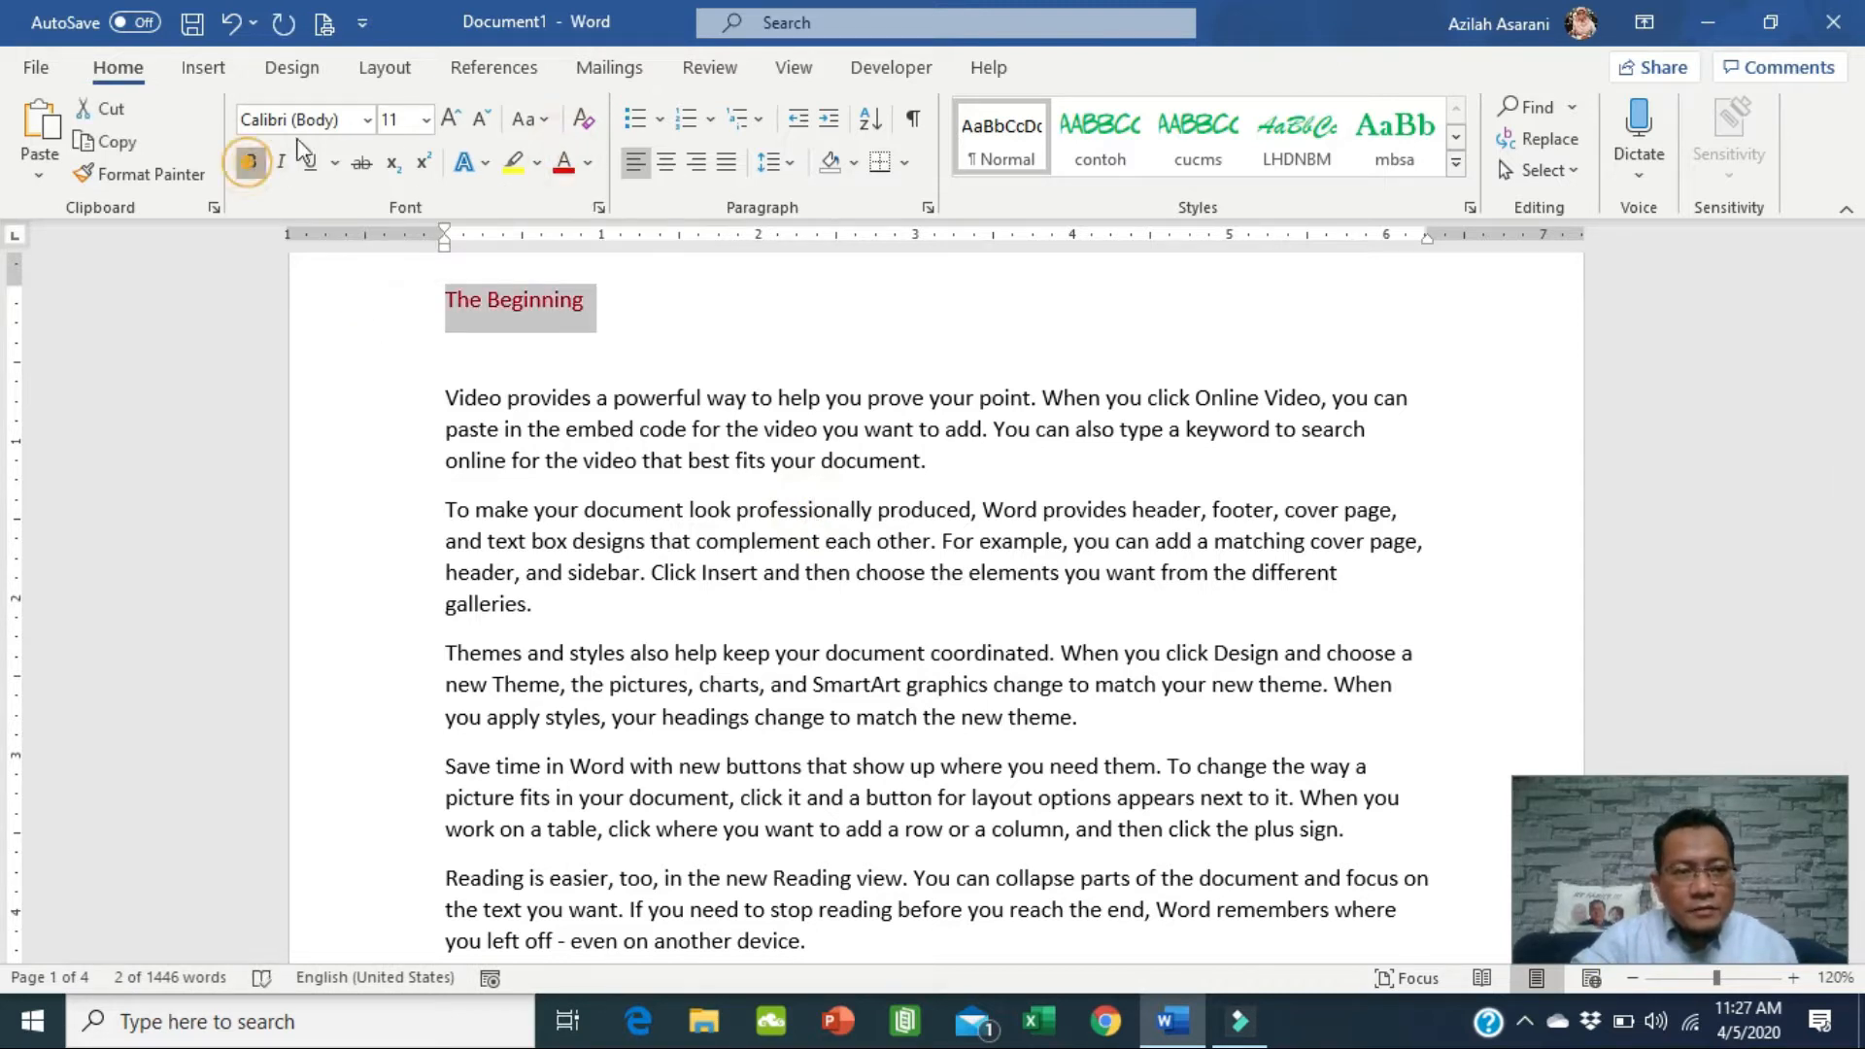
pyautogui.click(451, 116)
pyautogui.click(450, 117)
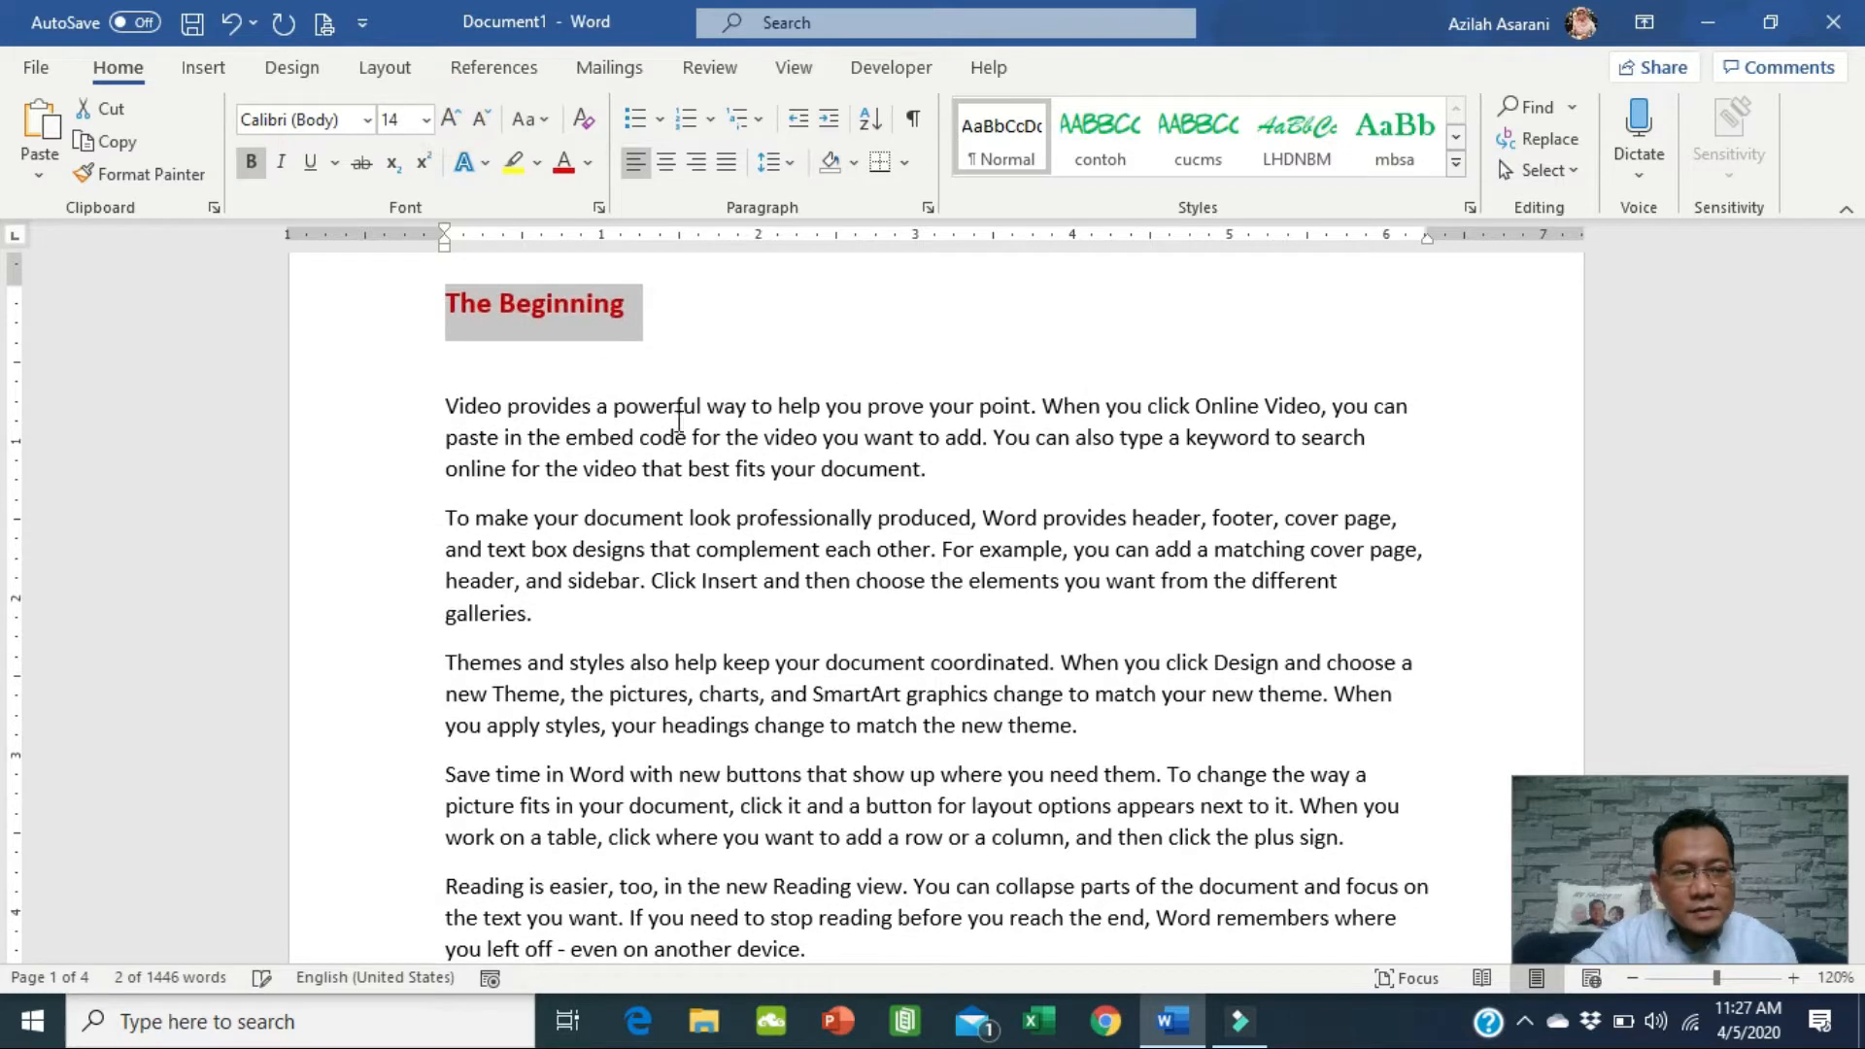
pyautogui.click(806, 476)
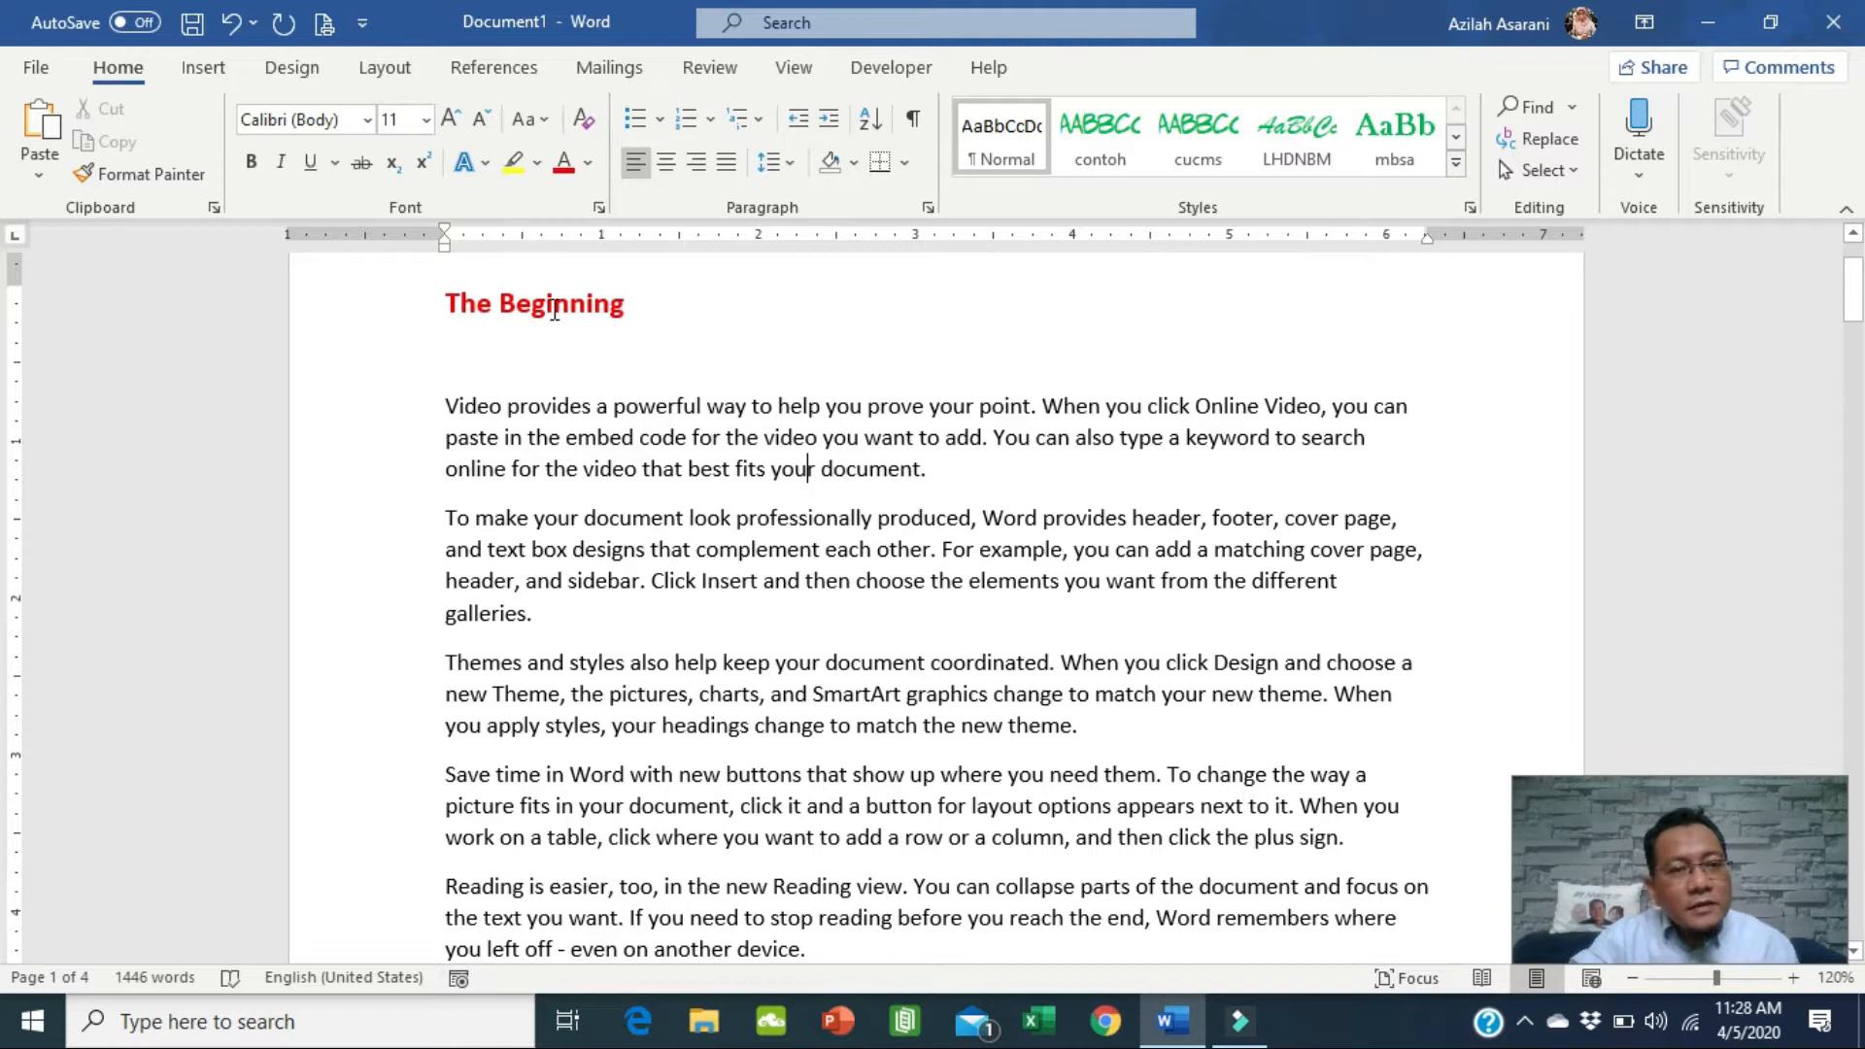
# Copy the heading's formatting with Format Painter to "powerful" and, separately, to "document look professionally produced, Word provides".
pyautogui.click(355, 311)
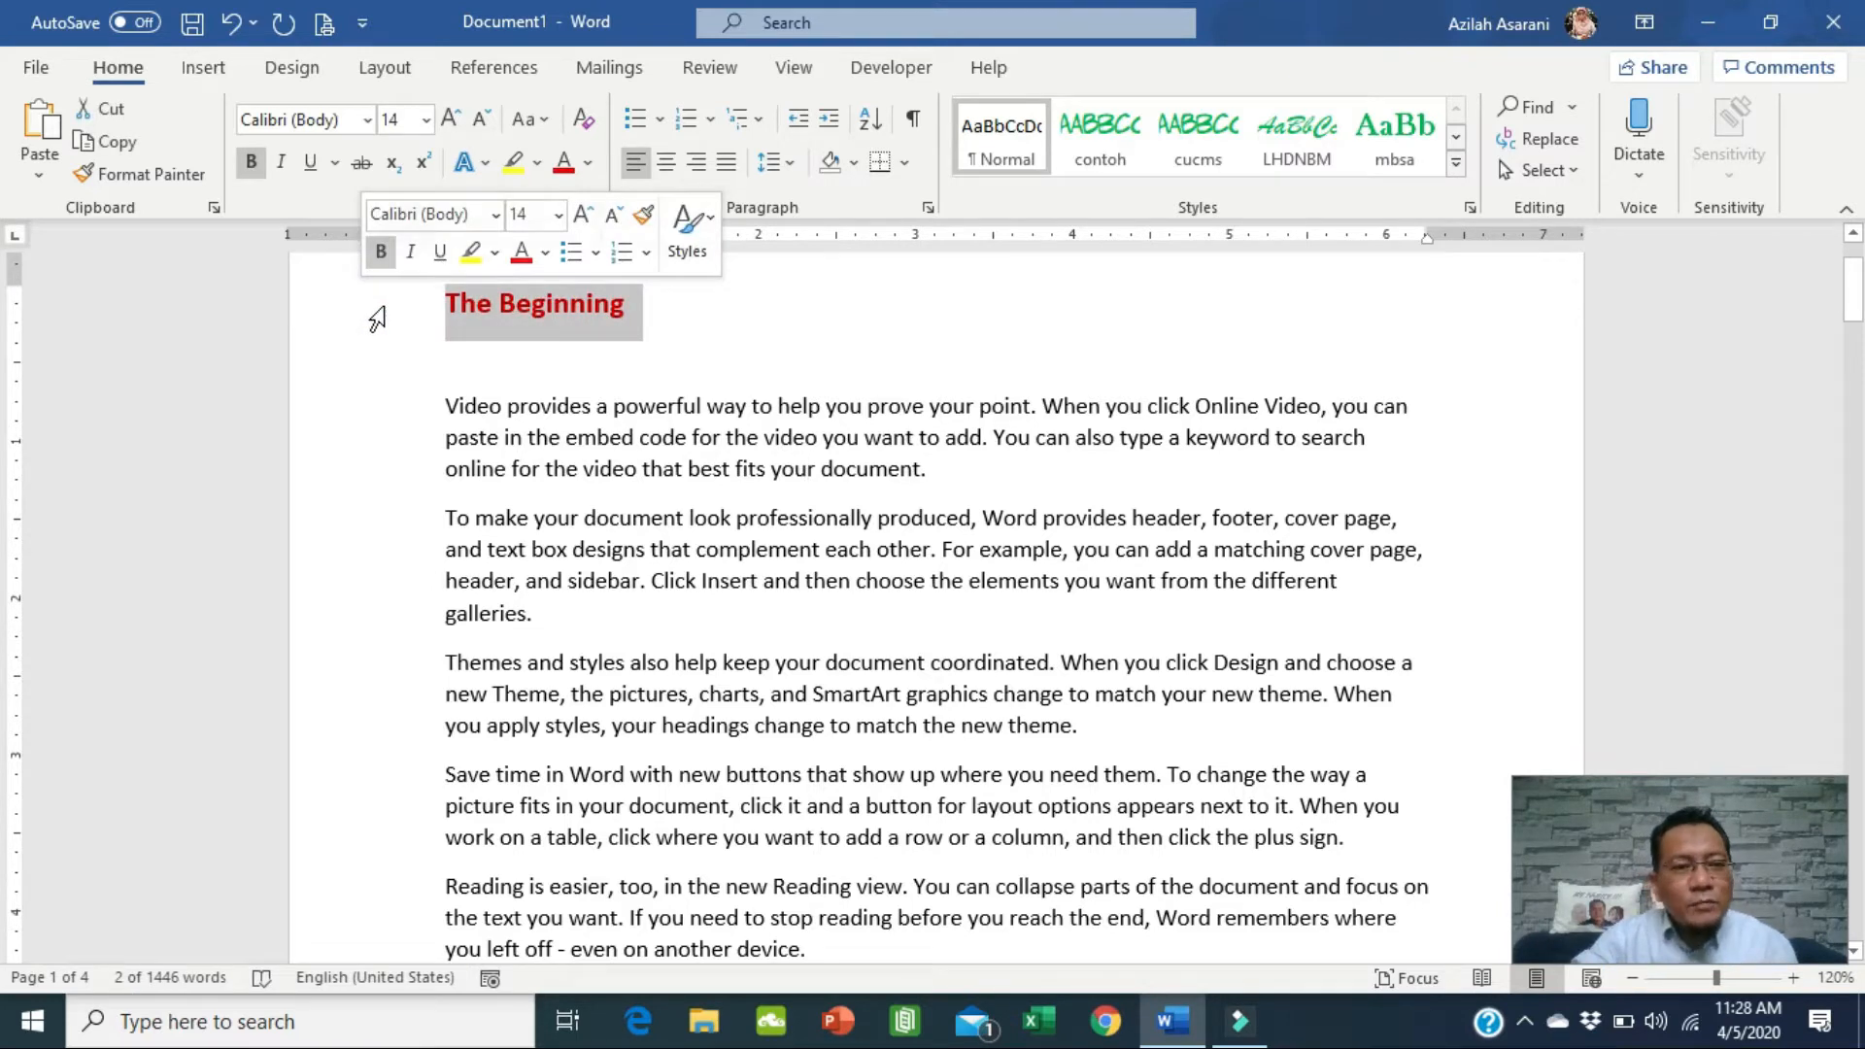
pyautogui.click(155, 174)
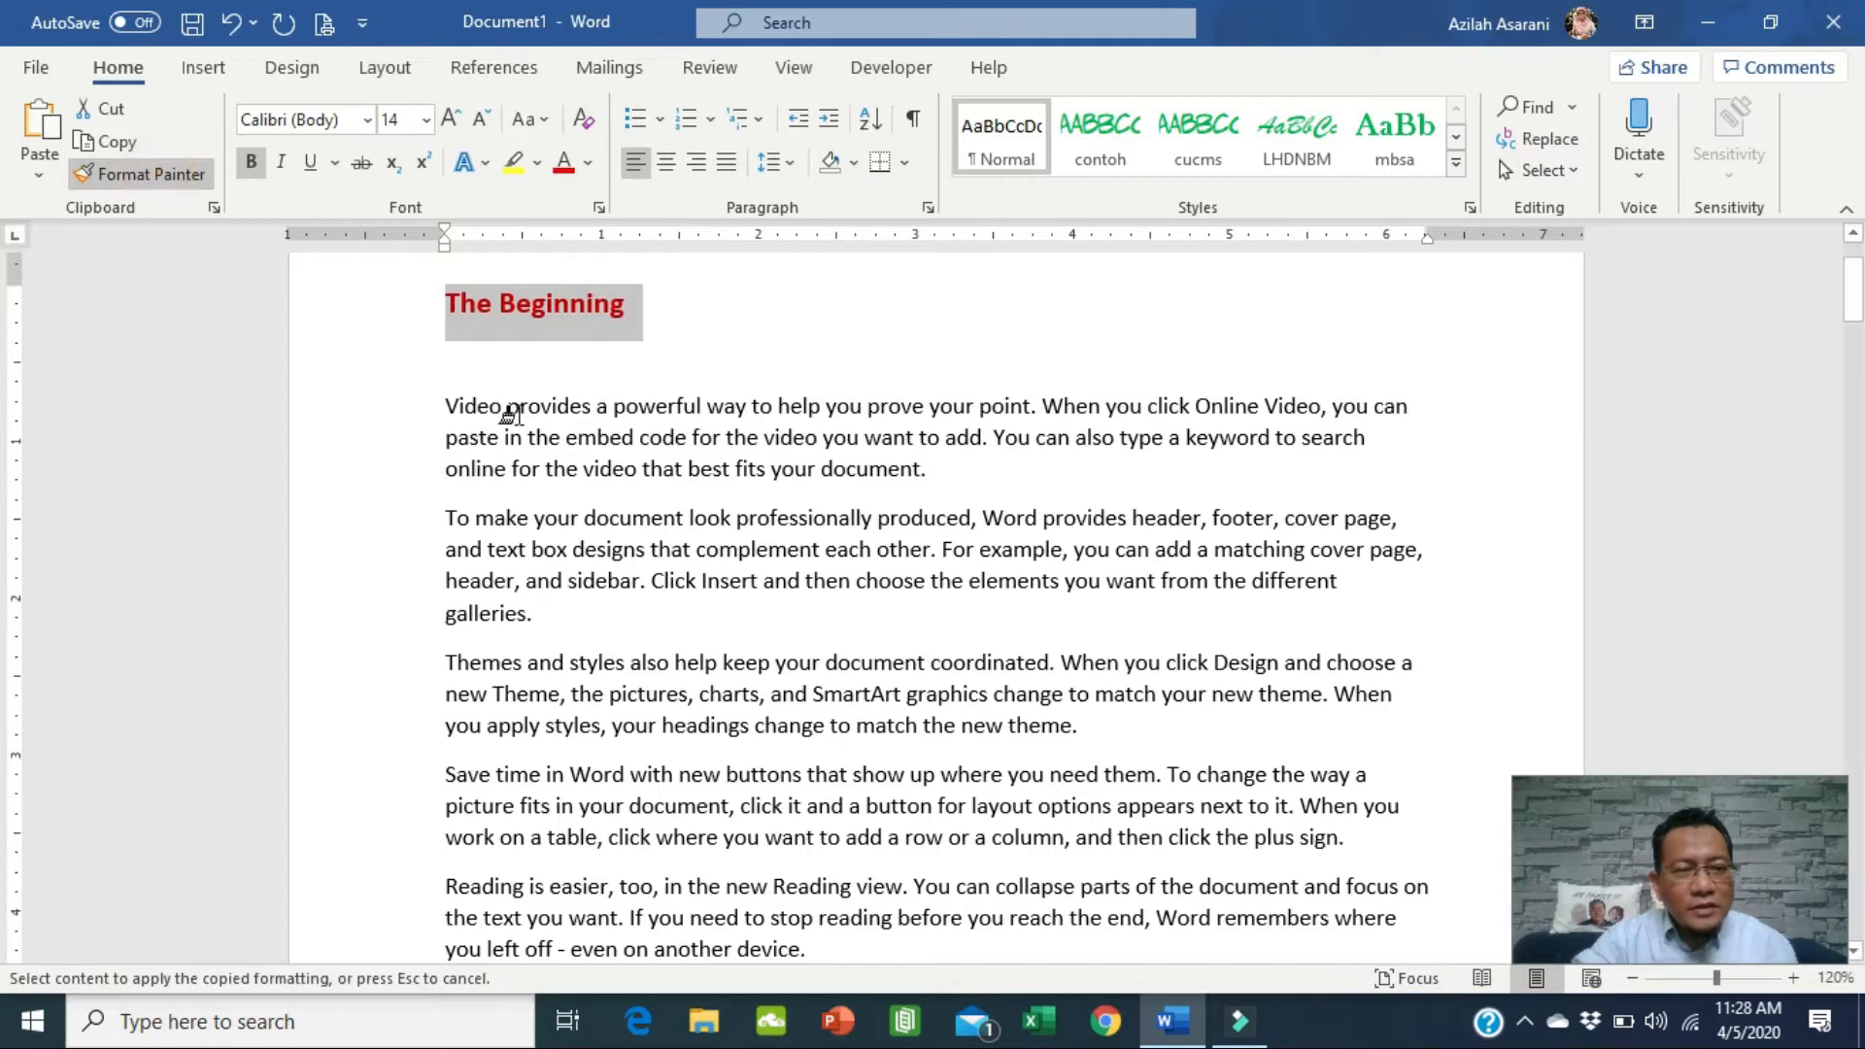
pyautogui.click(641, 406)
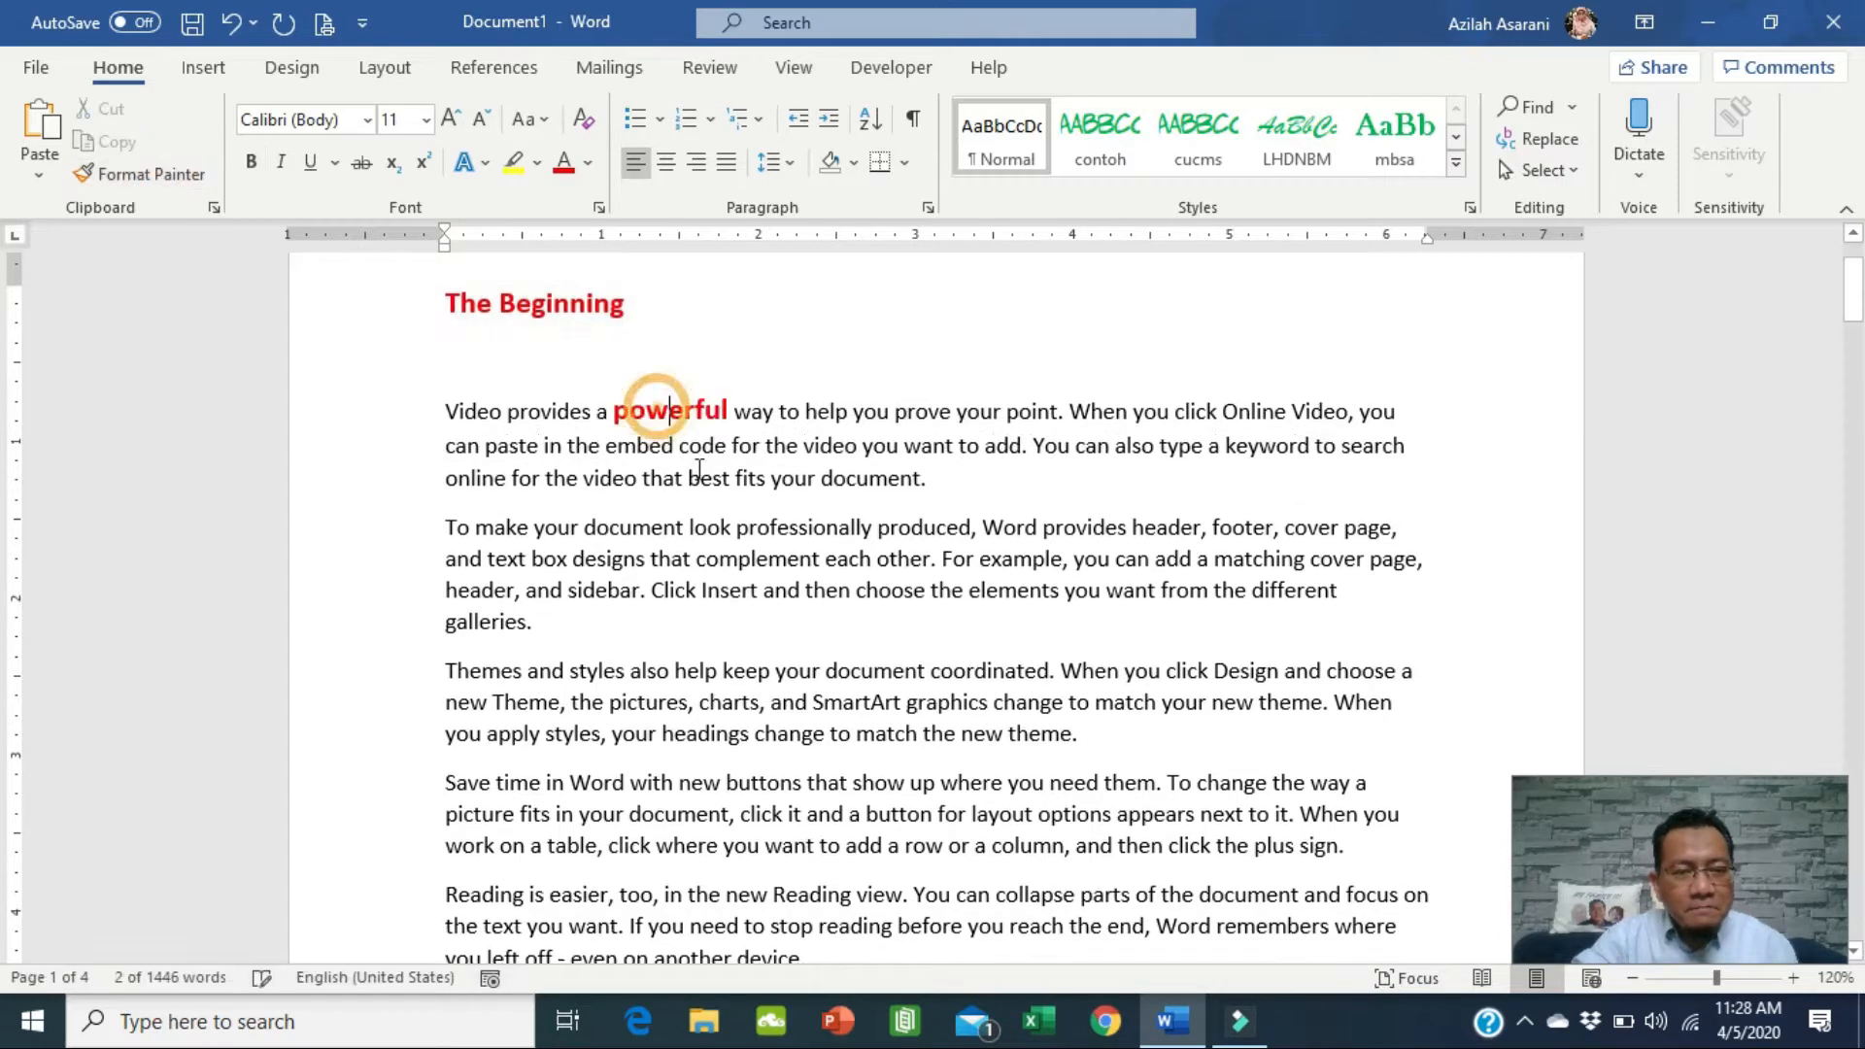
pyautogui.click(379, 304)
pyautogui.click(150, 174)
pyautogui.moveTo(584, 527); pyautogui.dragTo(1122, 527)
pyautogui.click(1148, 628)
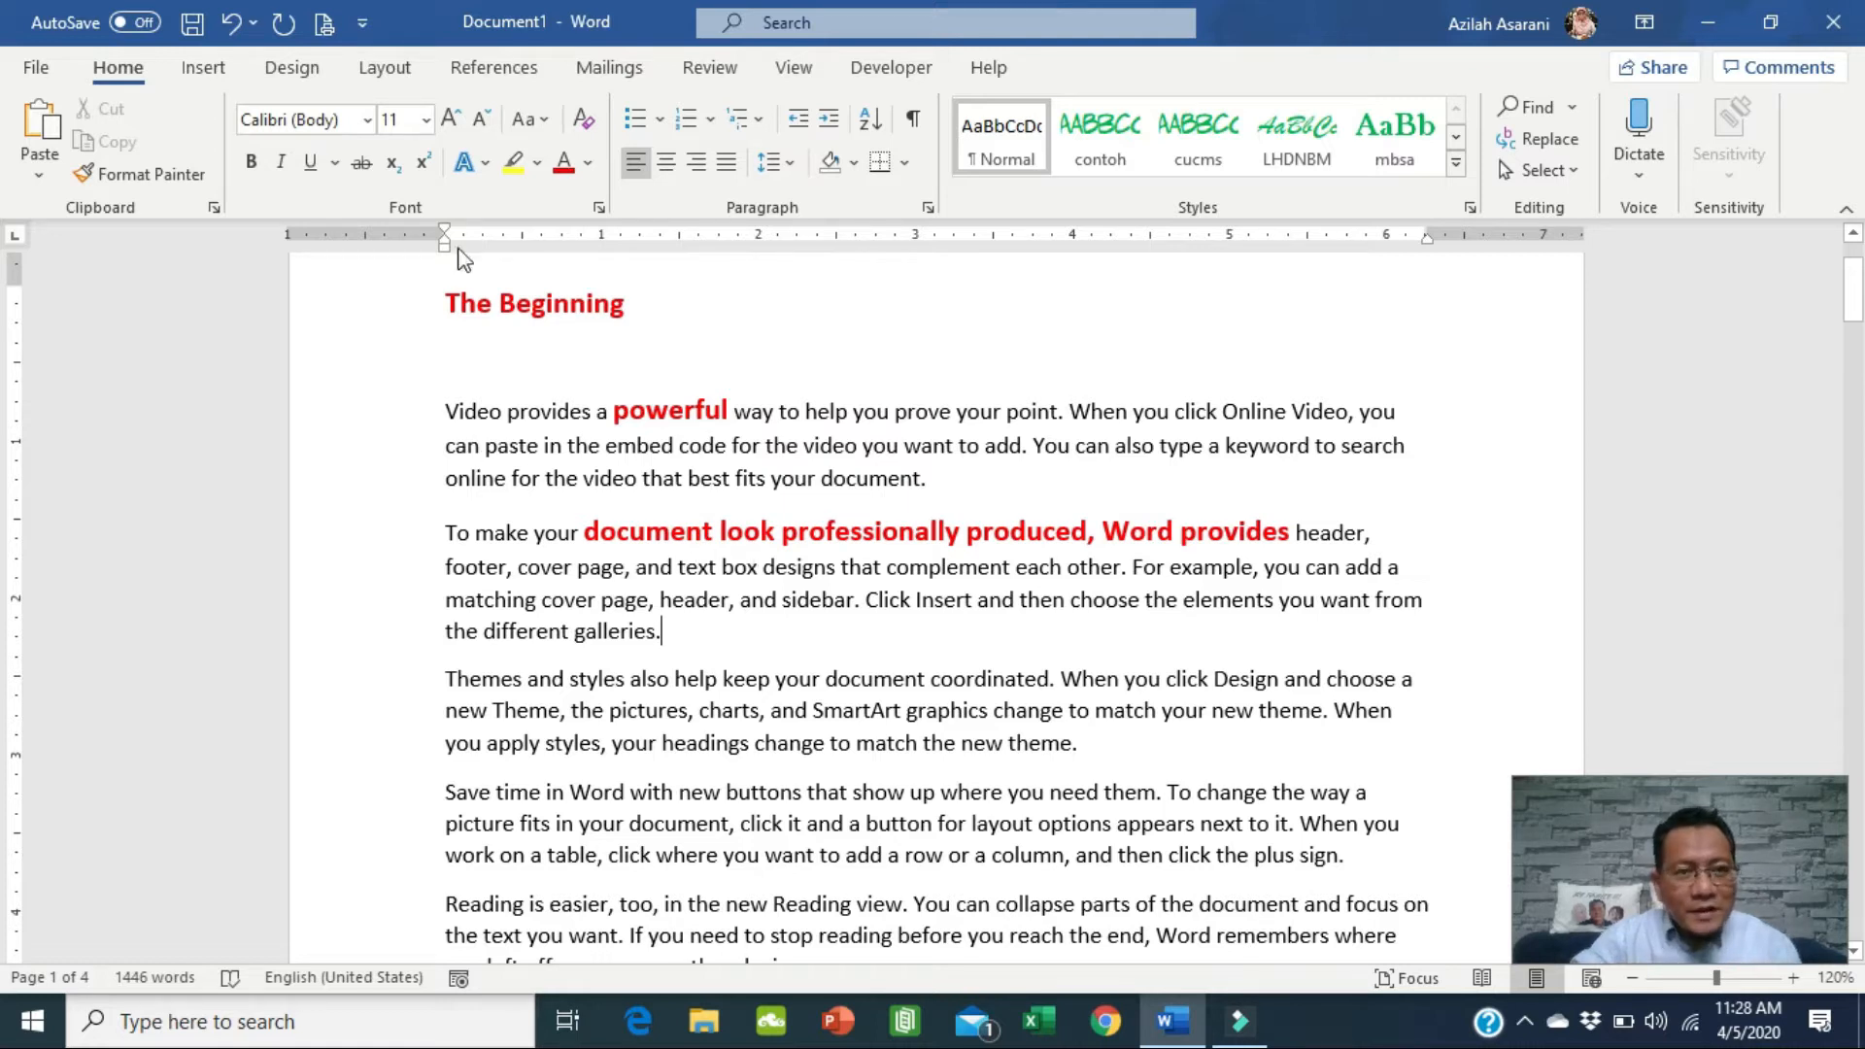
# Undo both formatting copies made in the first two body paragraphs.
pyautogui.click(230, 24)
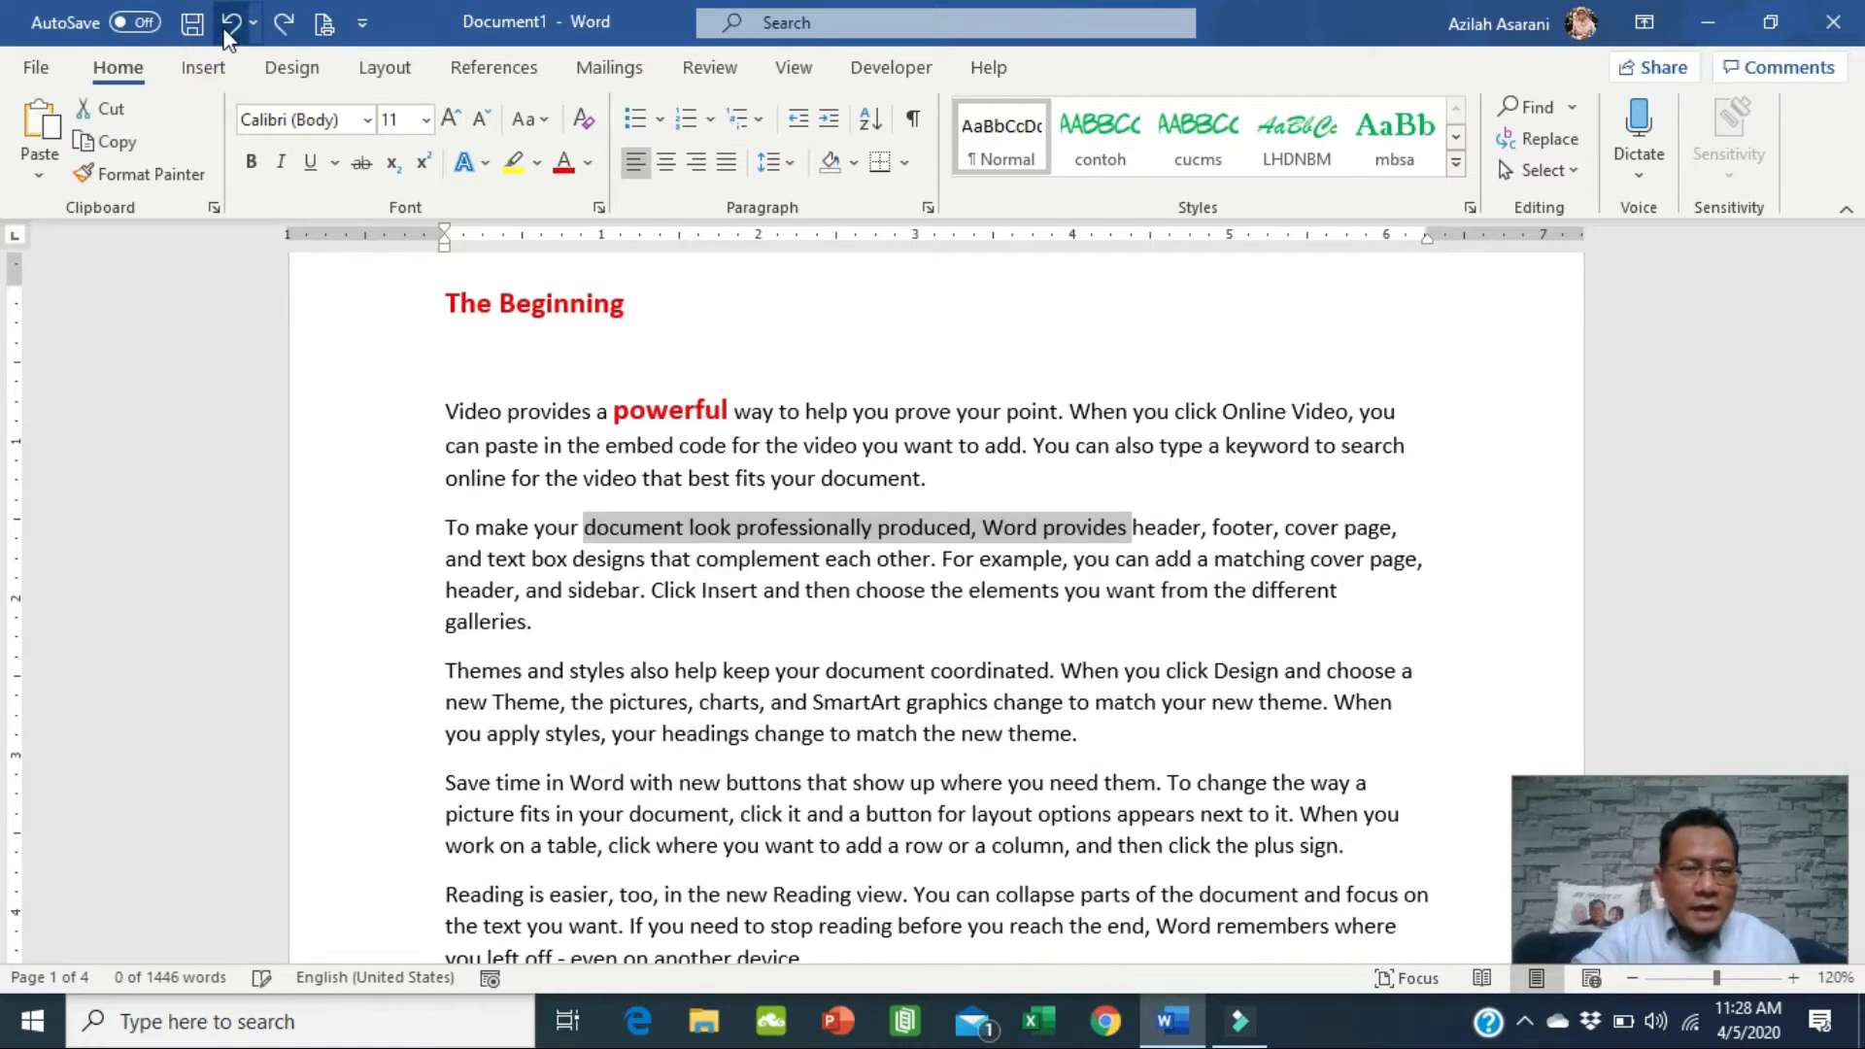
pyautogui.click(229, 24)
# Lock Format Painter on the "The Beginning" formatting and apply it to "powerful", "want", "professionally produced, Word" and "charts, and SmartArt graphics".
pyautogui.click(335, 330)
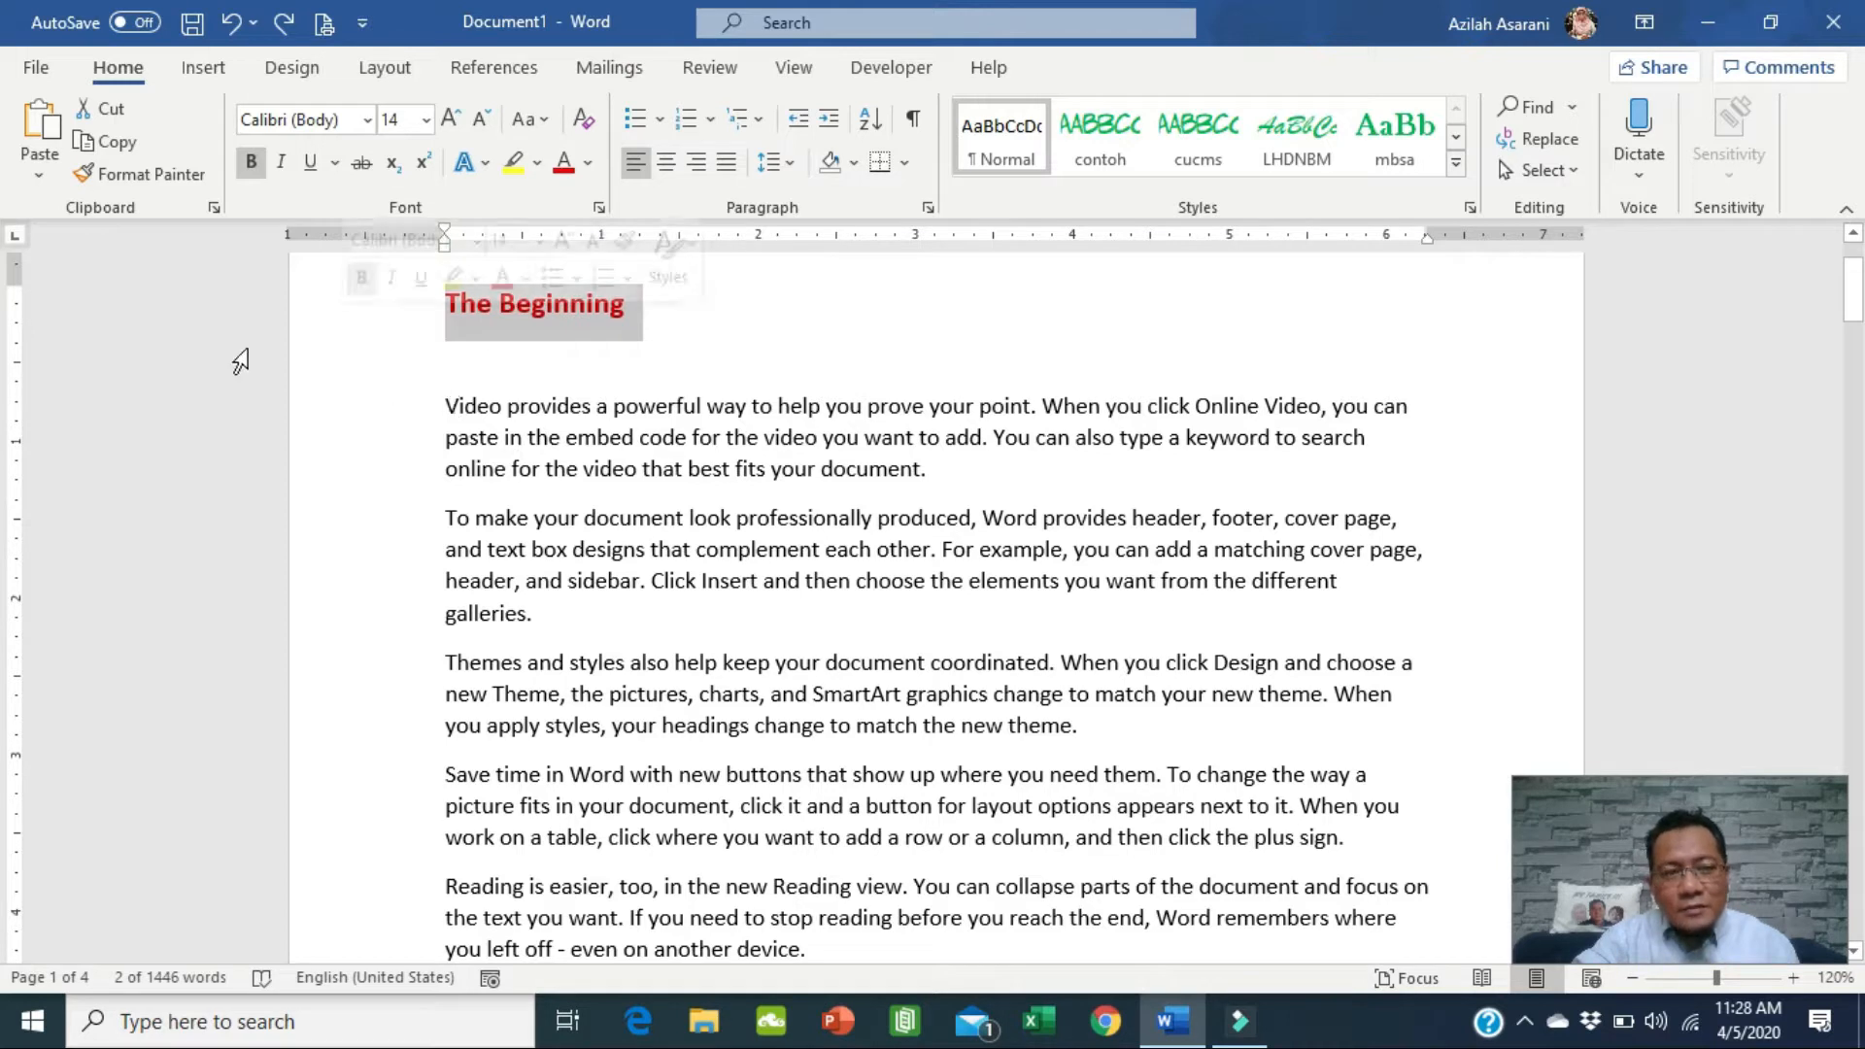
pyautogui.click(160, 171)
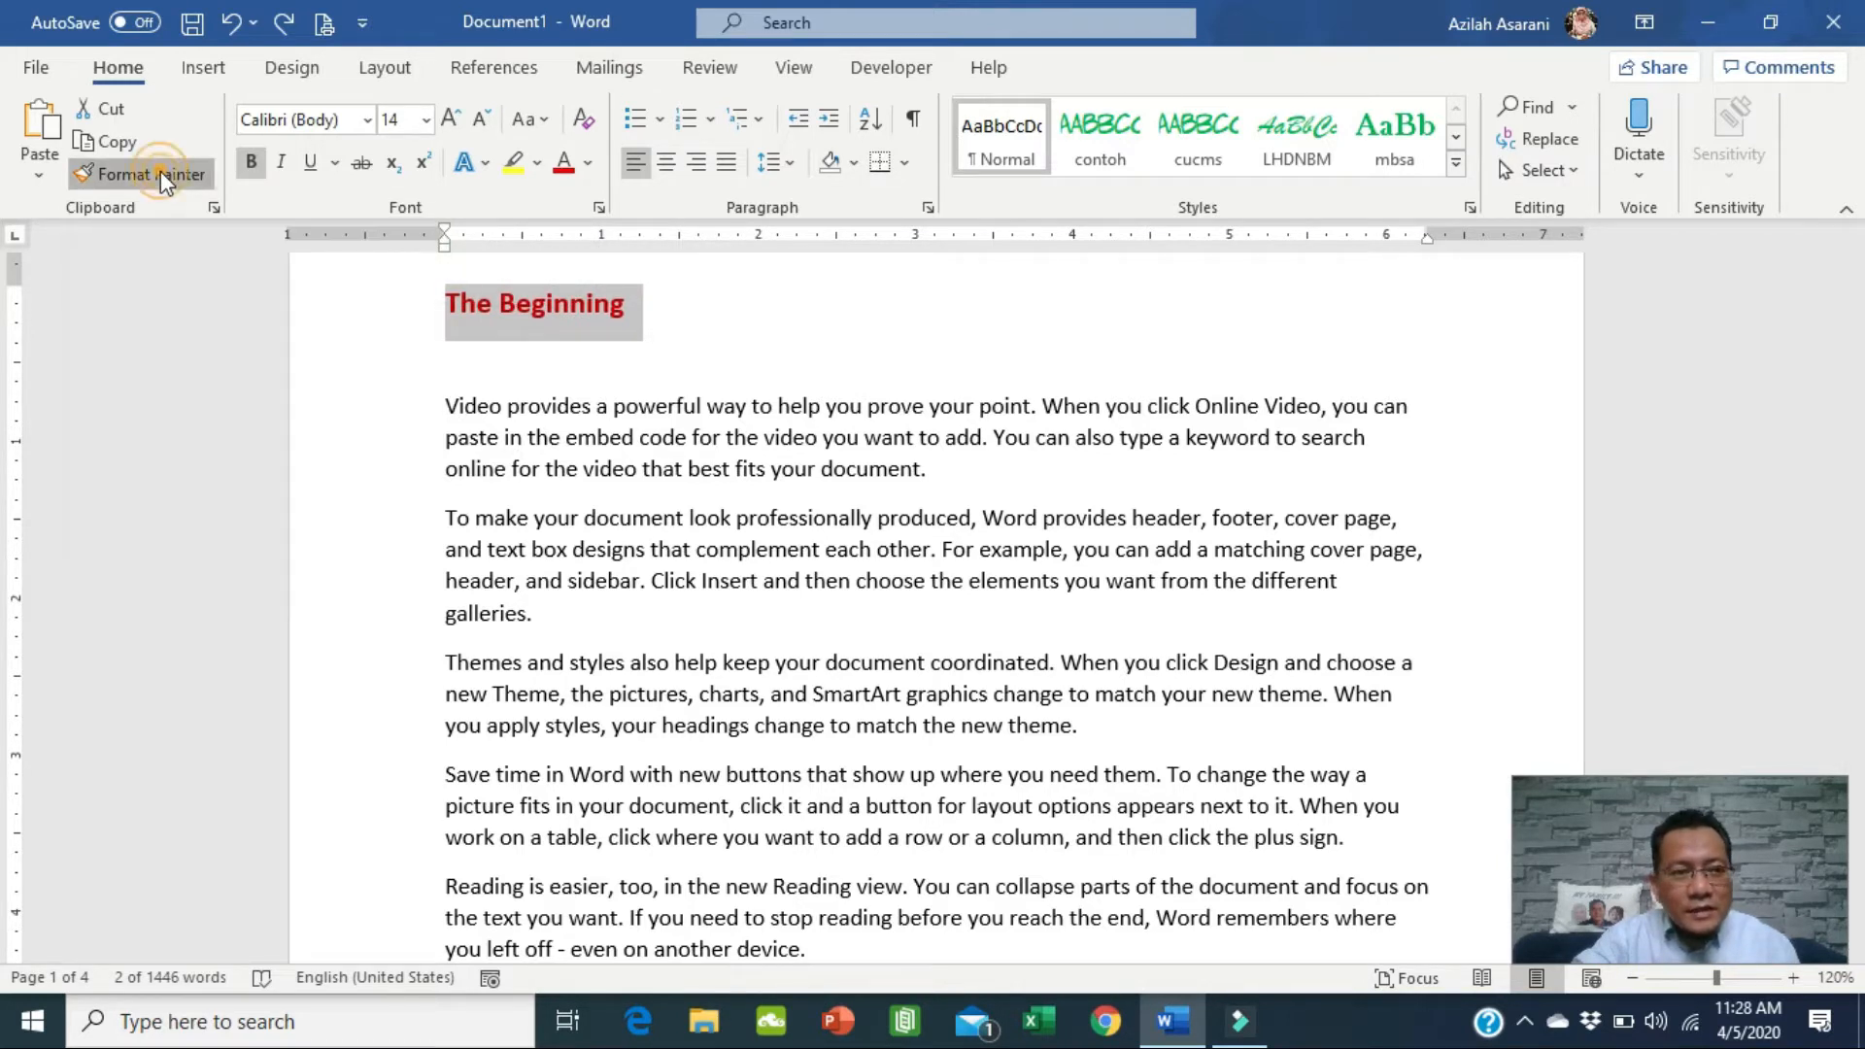
pyautogui.click(664, 405)
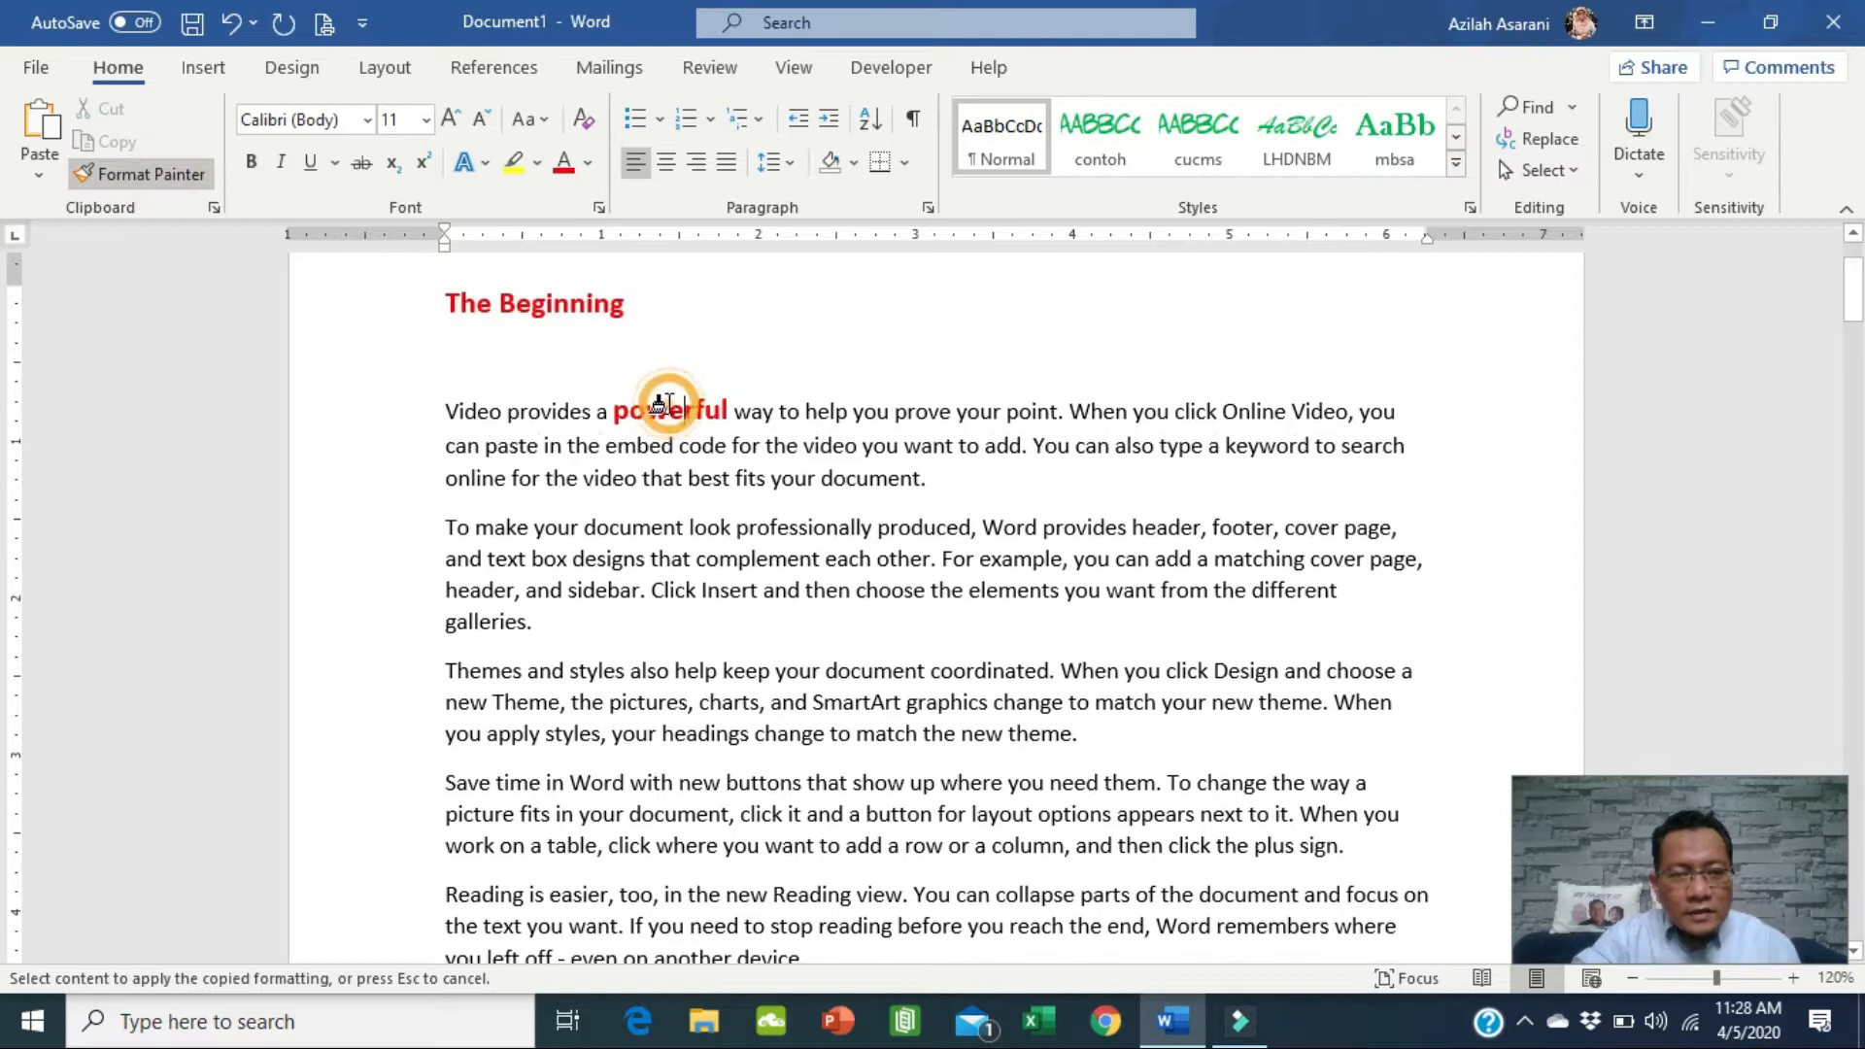
pyautogui.click(934, 446)
pyautogui.moveTo(738, 535); pyautogui.dragTo(1028, 535)
pyautogui.moveTo(727, 719); pyautogui.dragTo(993, 720)
# Apply the copied formatting to the whole heading "Chapter 2" and turn off Format Painter.
pyautogui.scroll(-6, 520, 412)
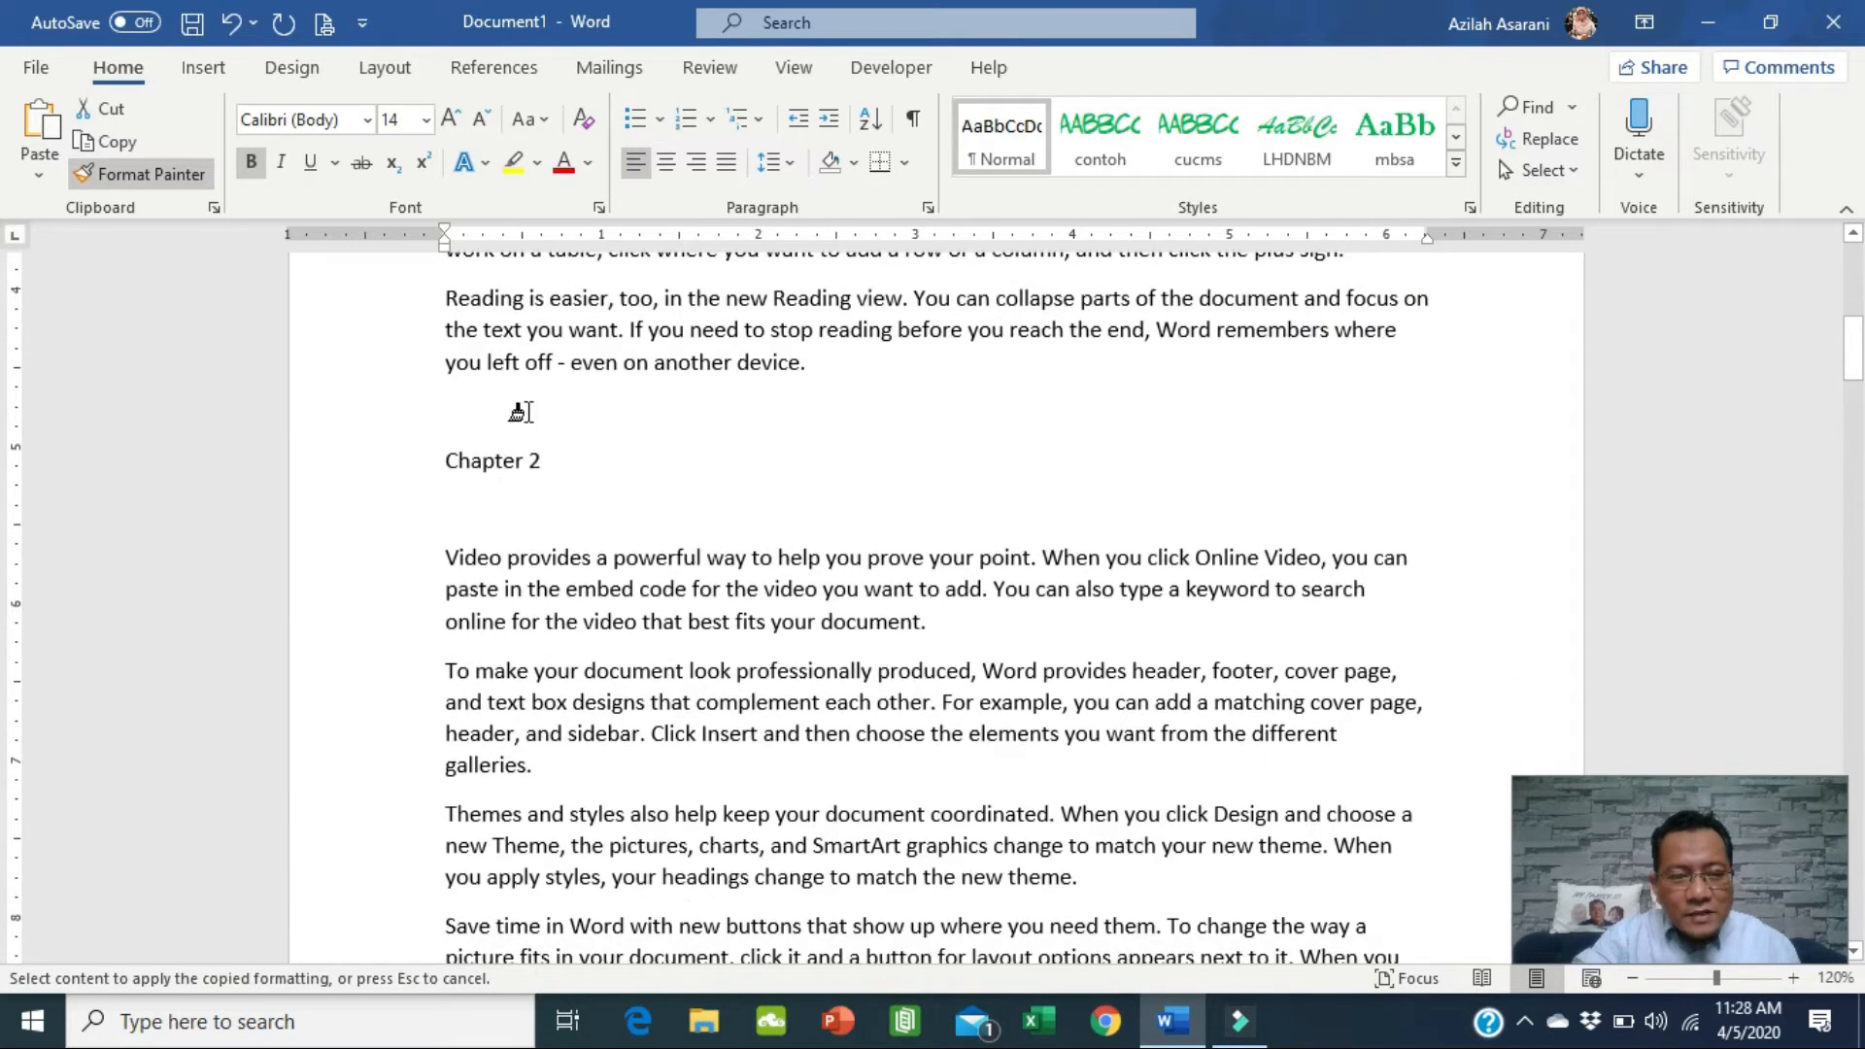
pyautogui.click(482, 466)
pyautogui.click(549, 462)
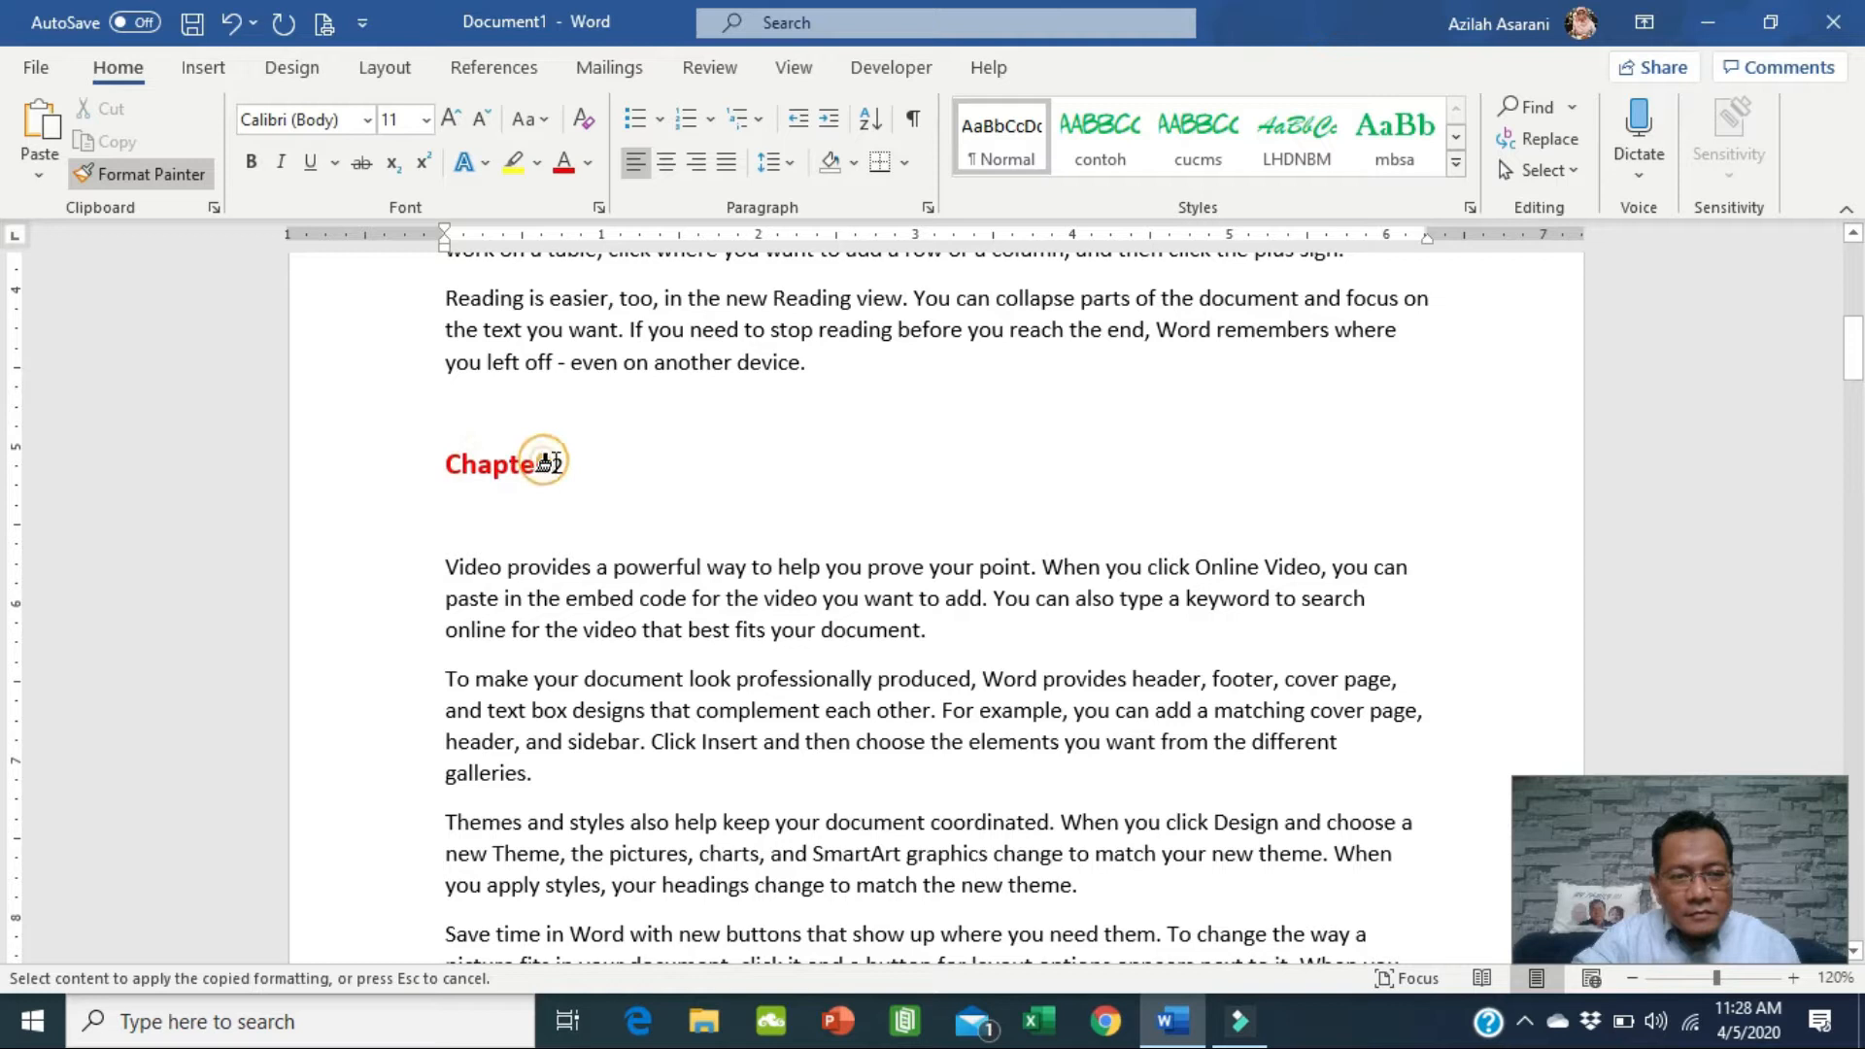
pyautogui.scroll(3, 764, 597)
pyautogui.scroll(9, 764, 597)
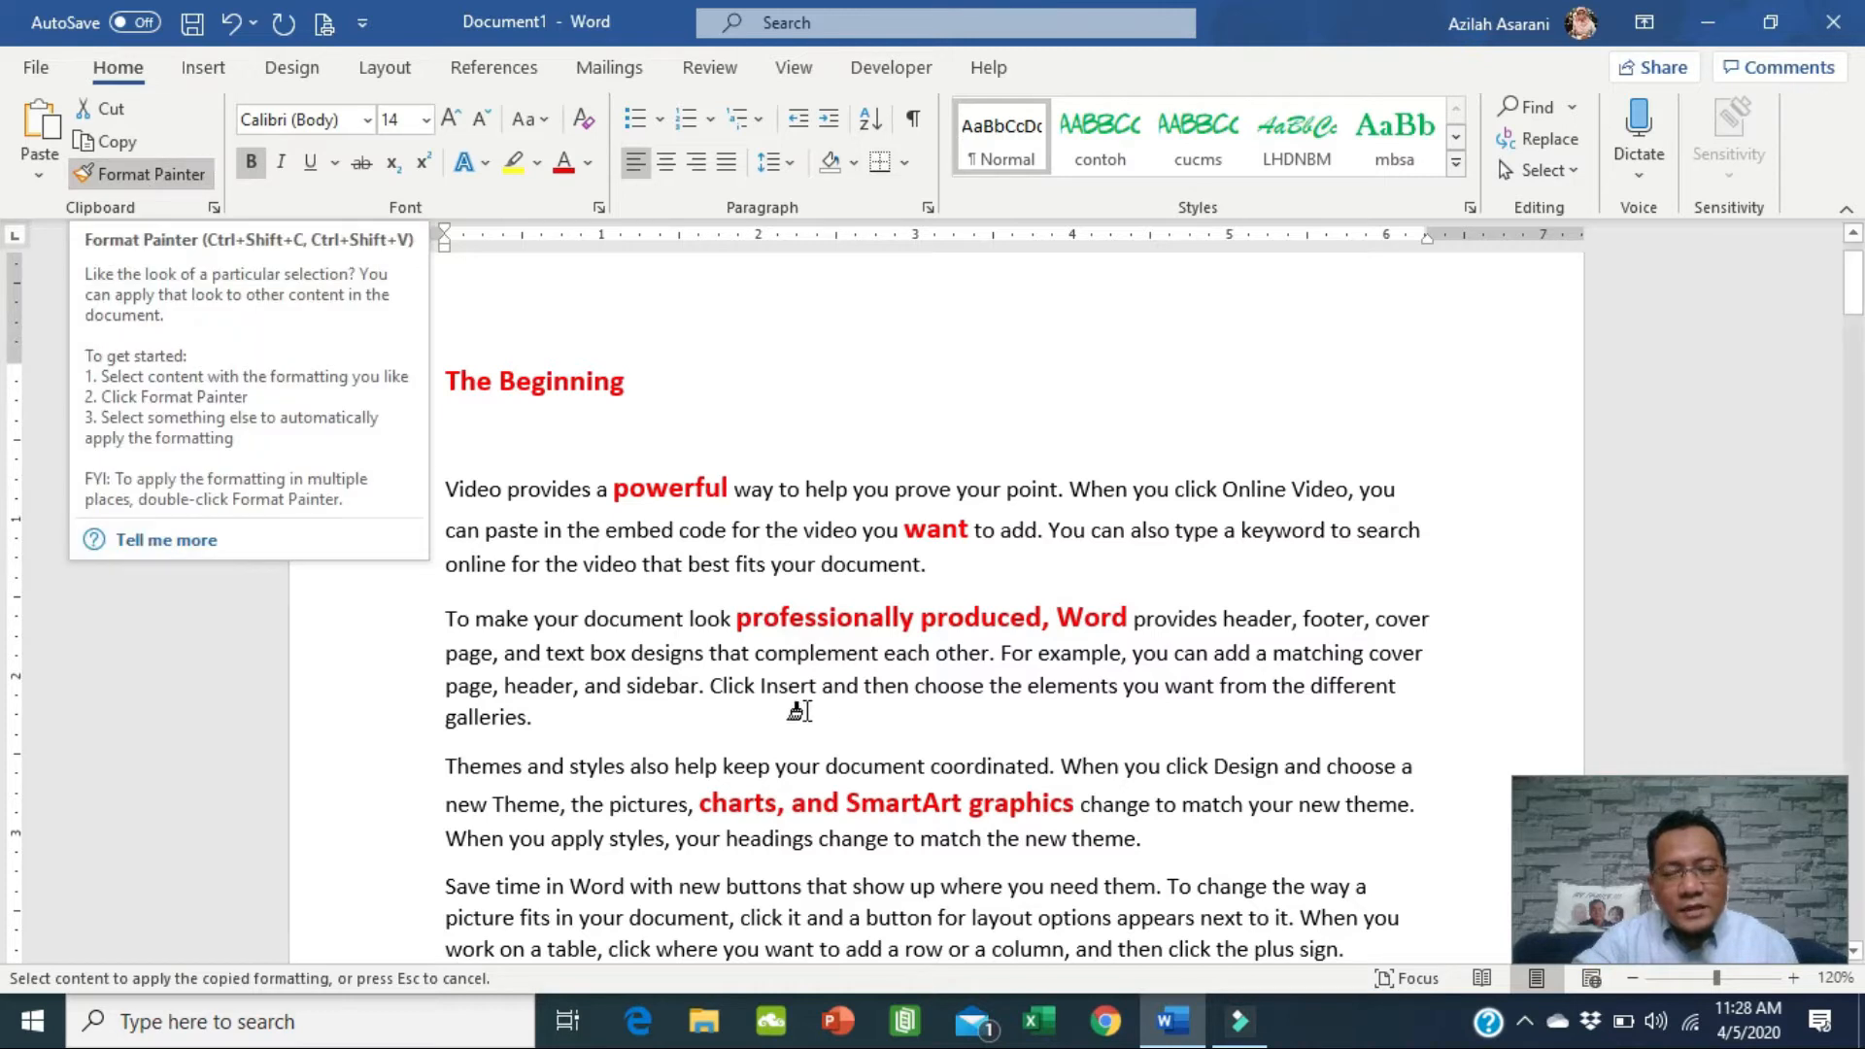
pyautogui.click(959, 619)
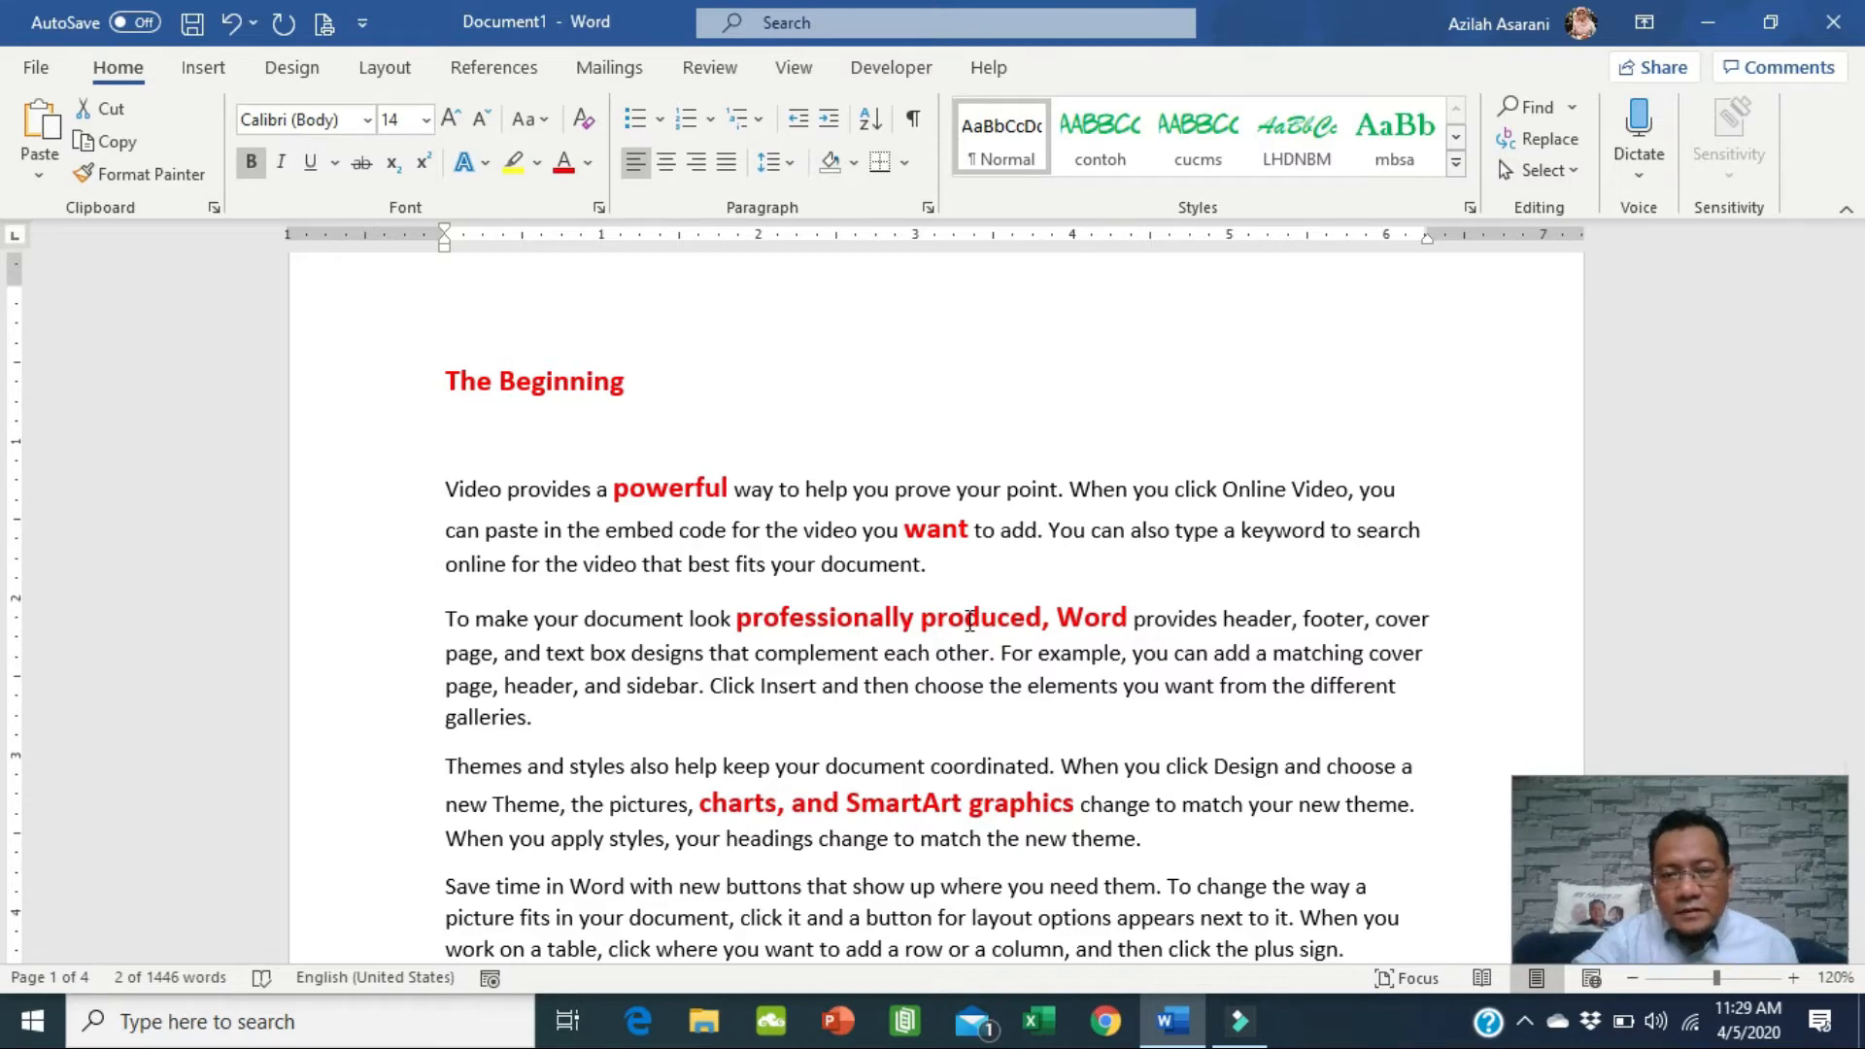
# Look through the document's unformatted chapter headings and the formatted words in the first chapter.
pyautogui.scroll(-15, 969, 622)
pyautogui.scroll(-15, 970, 622)
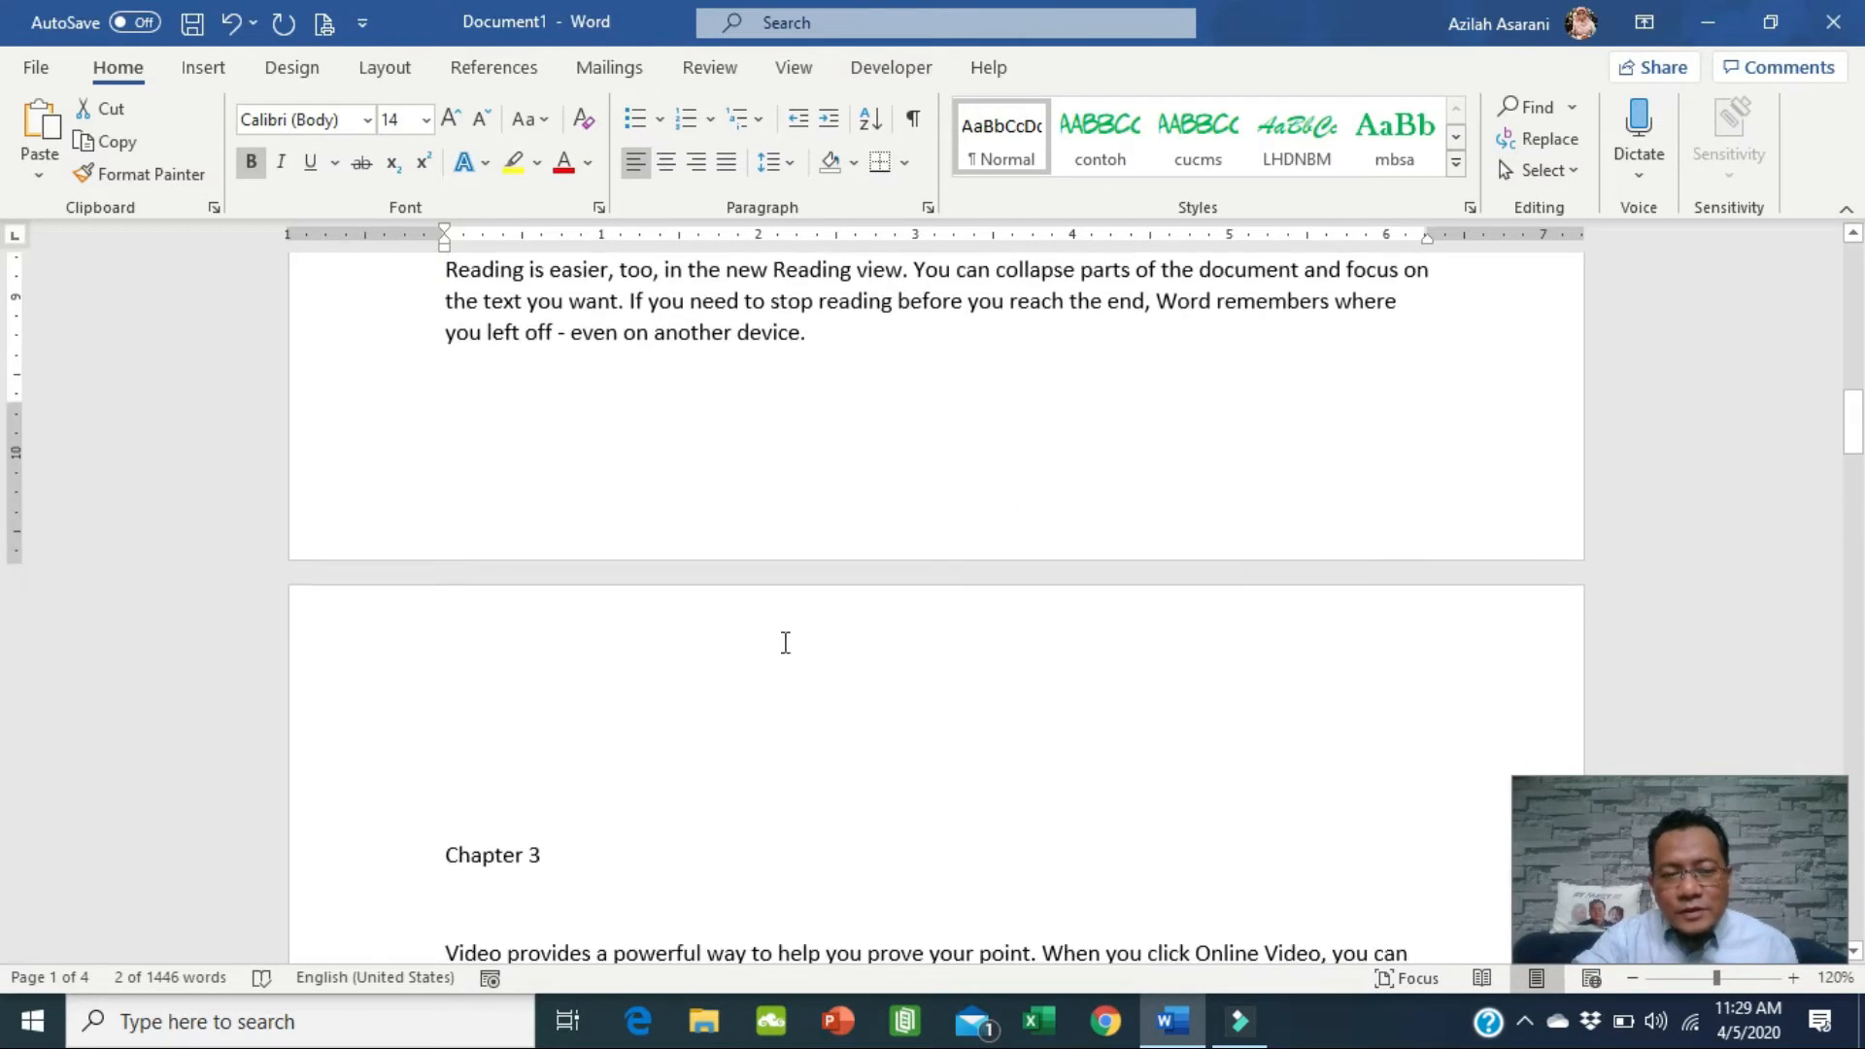
pyautogui.scroll(-15, 734, 650)
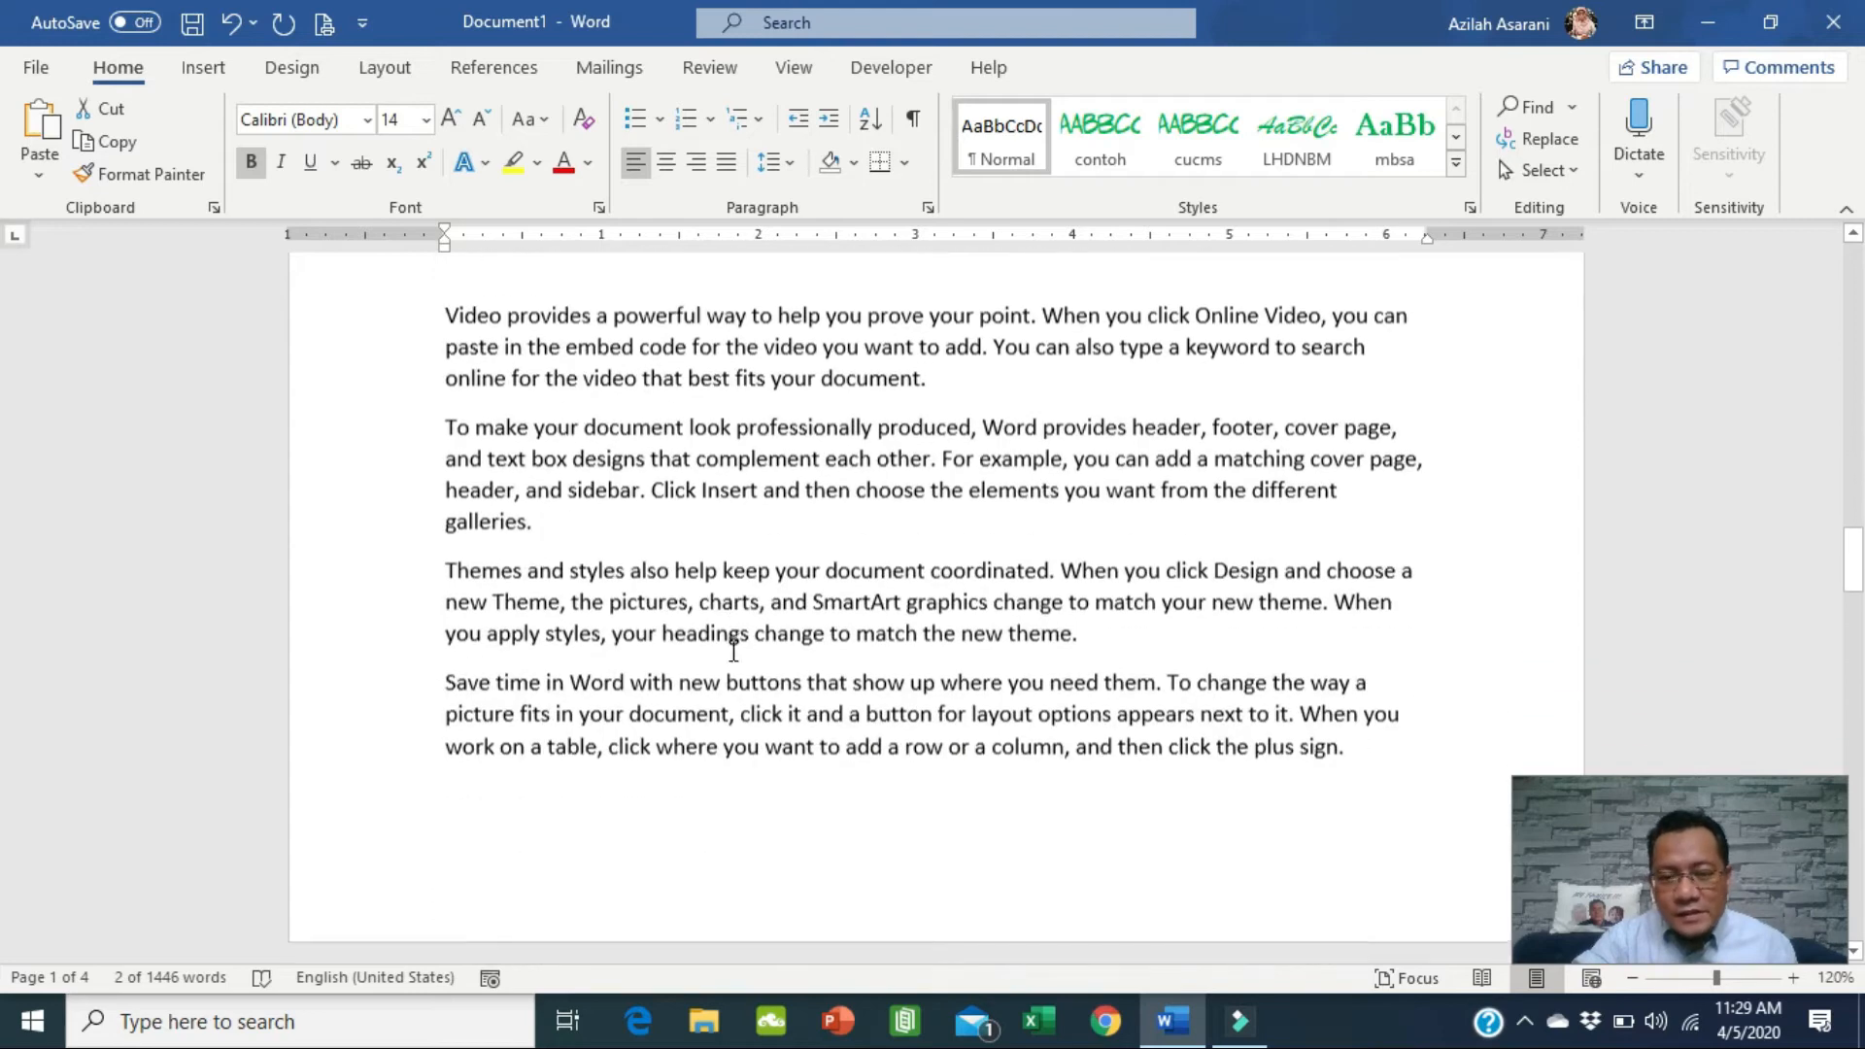
pyautogui.scroll(15, 553, 685)
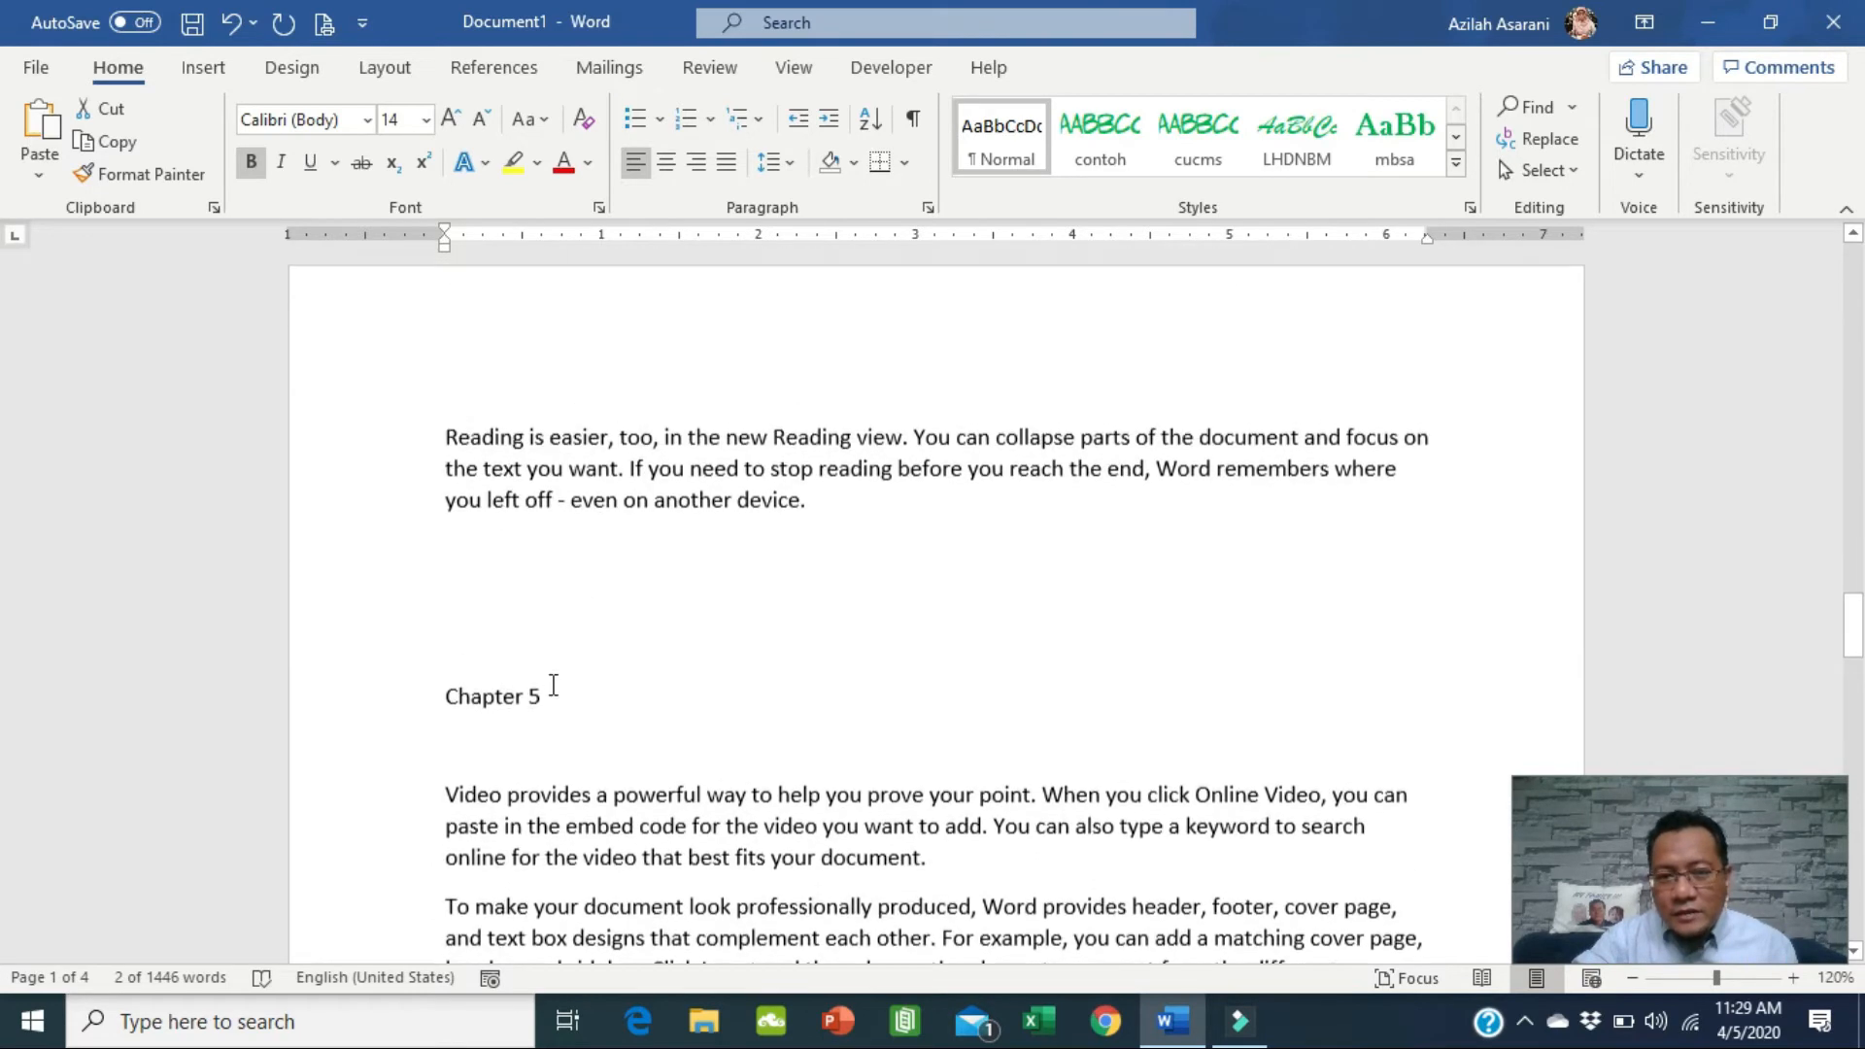
pyautogui.scroll(15, 553, 684)
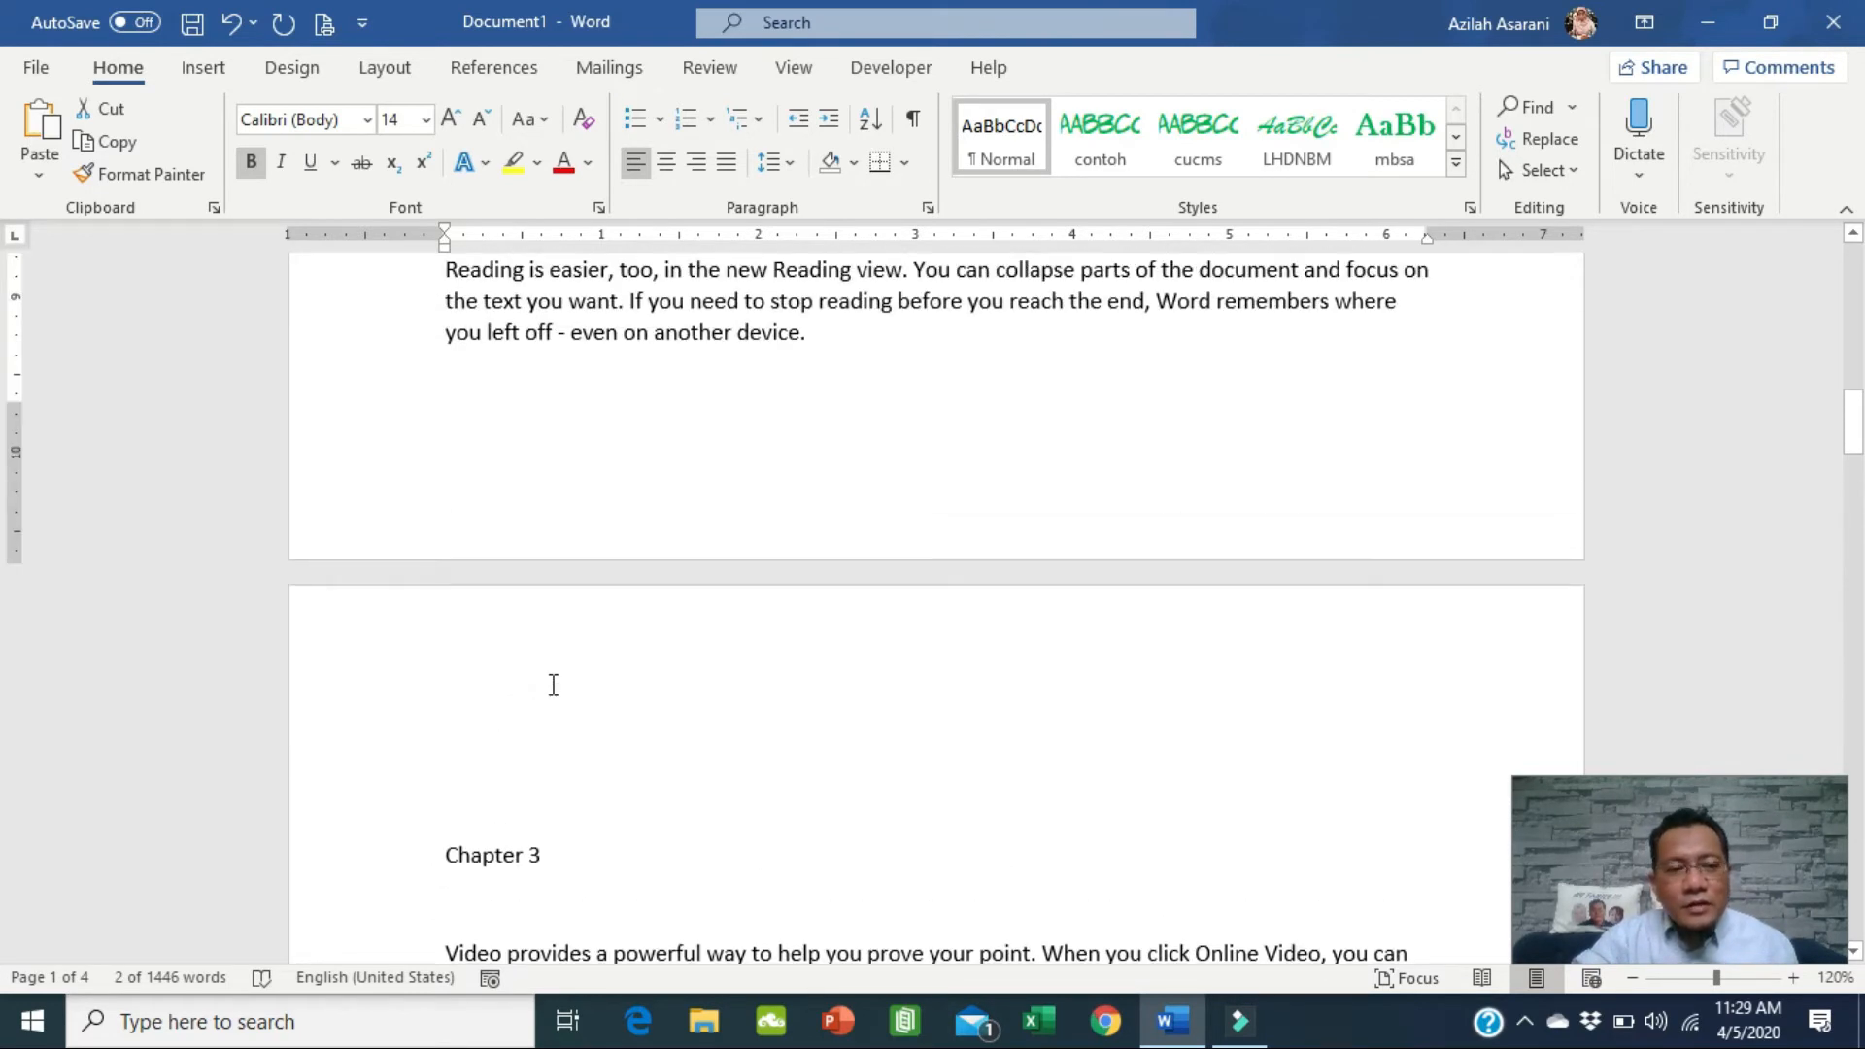
pyautogui.scroll(3, 553, 685)
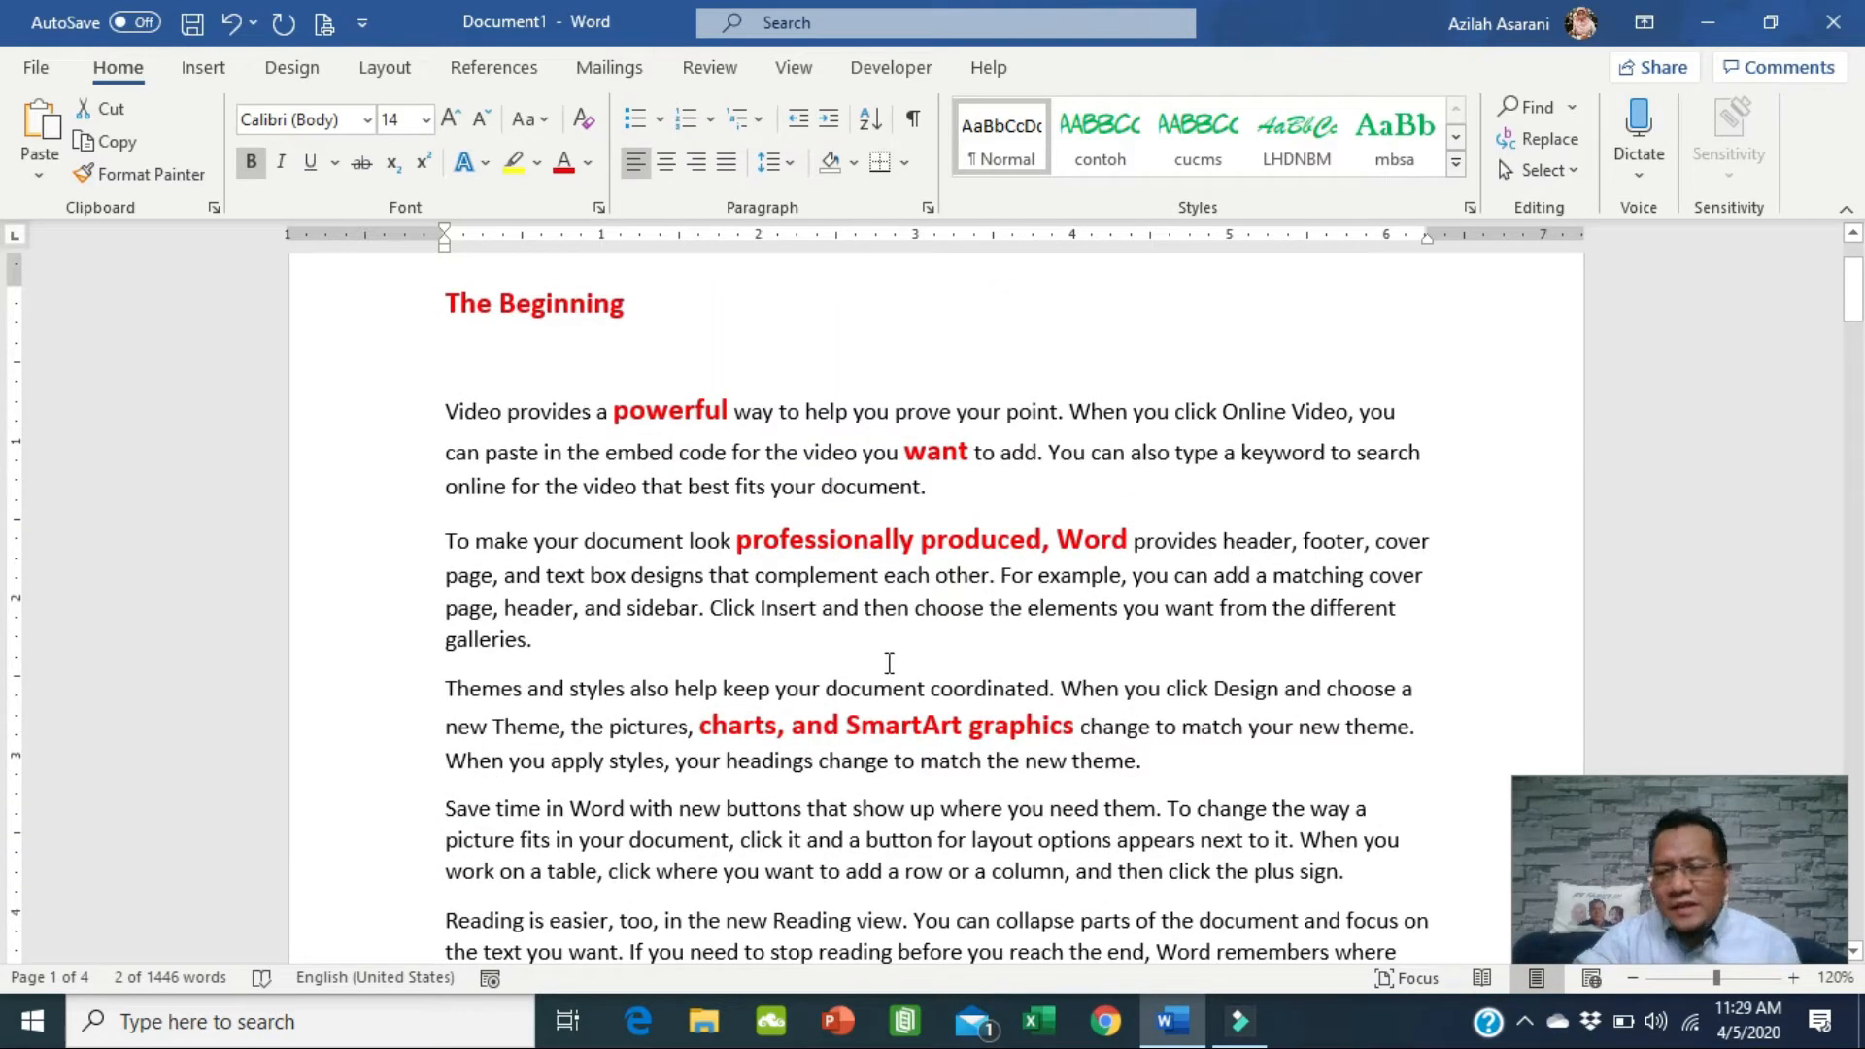
pyautogui.scroll(-1, 889, 664)
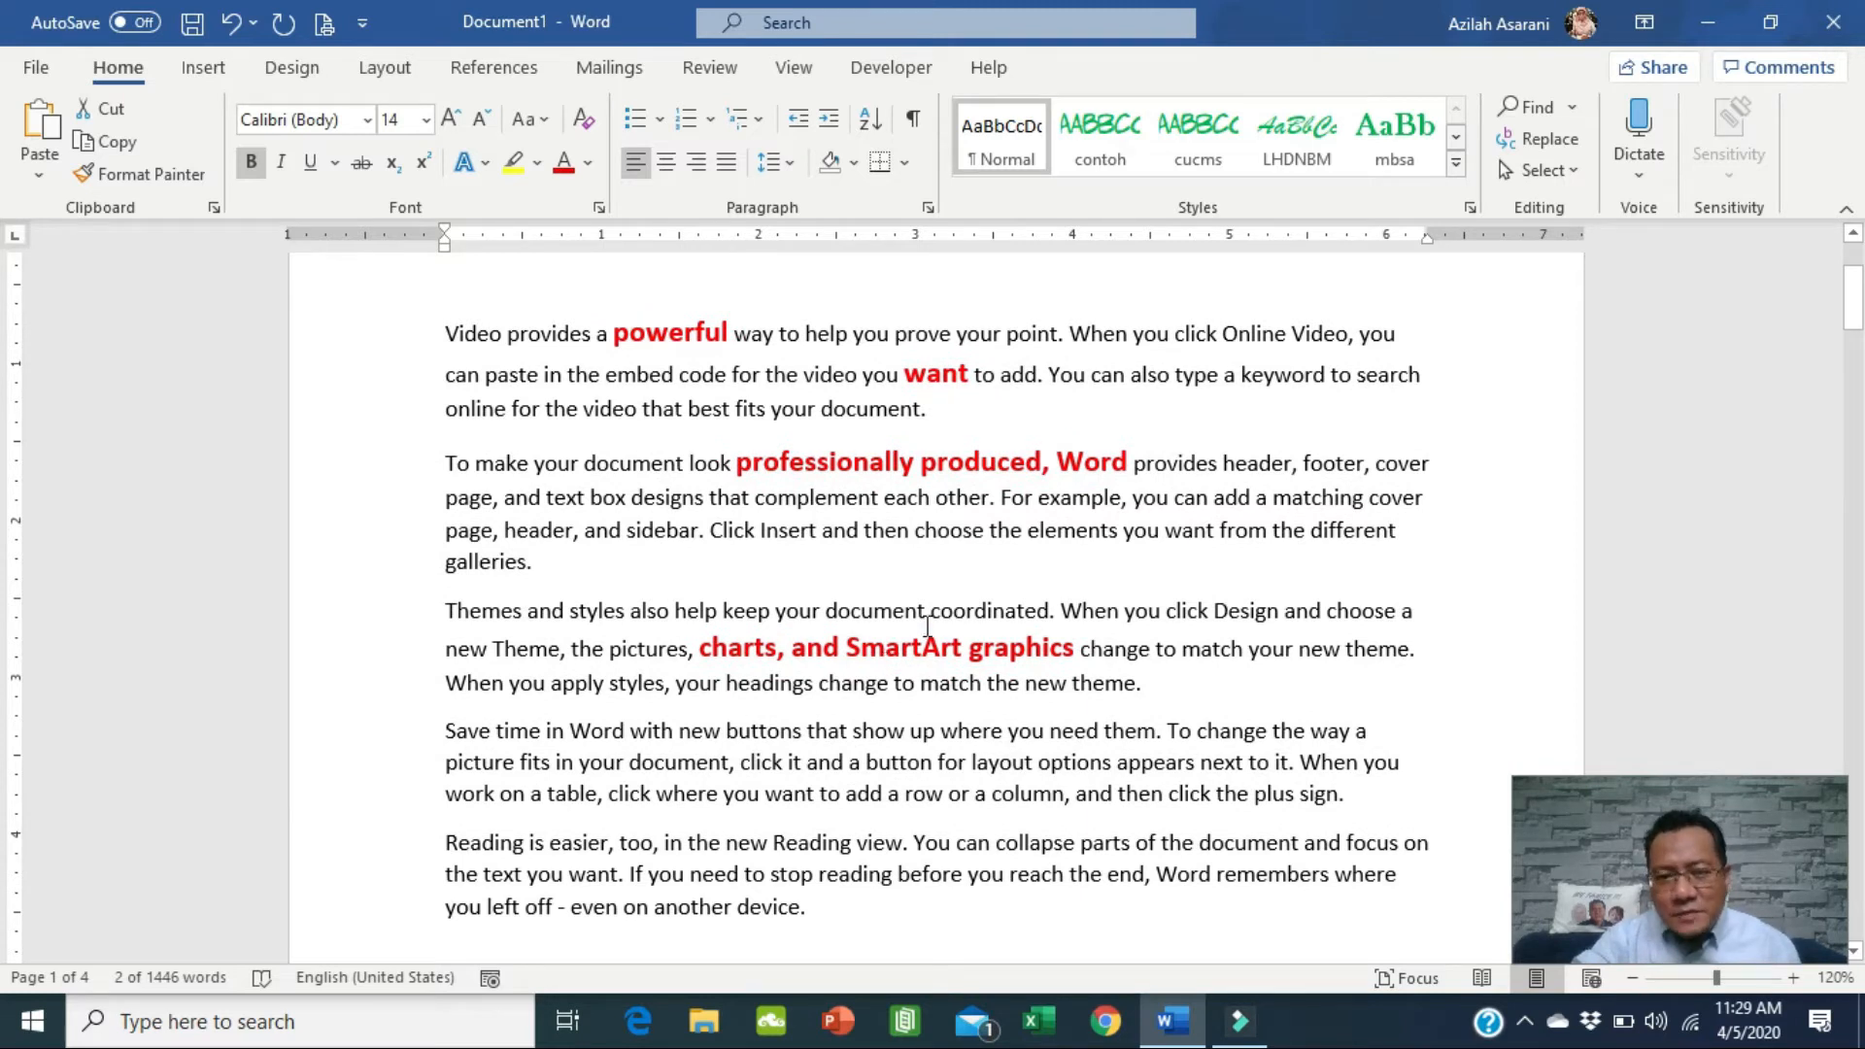
pyautogui.scroll(3, 1084, 433)
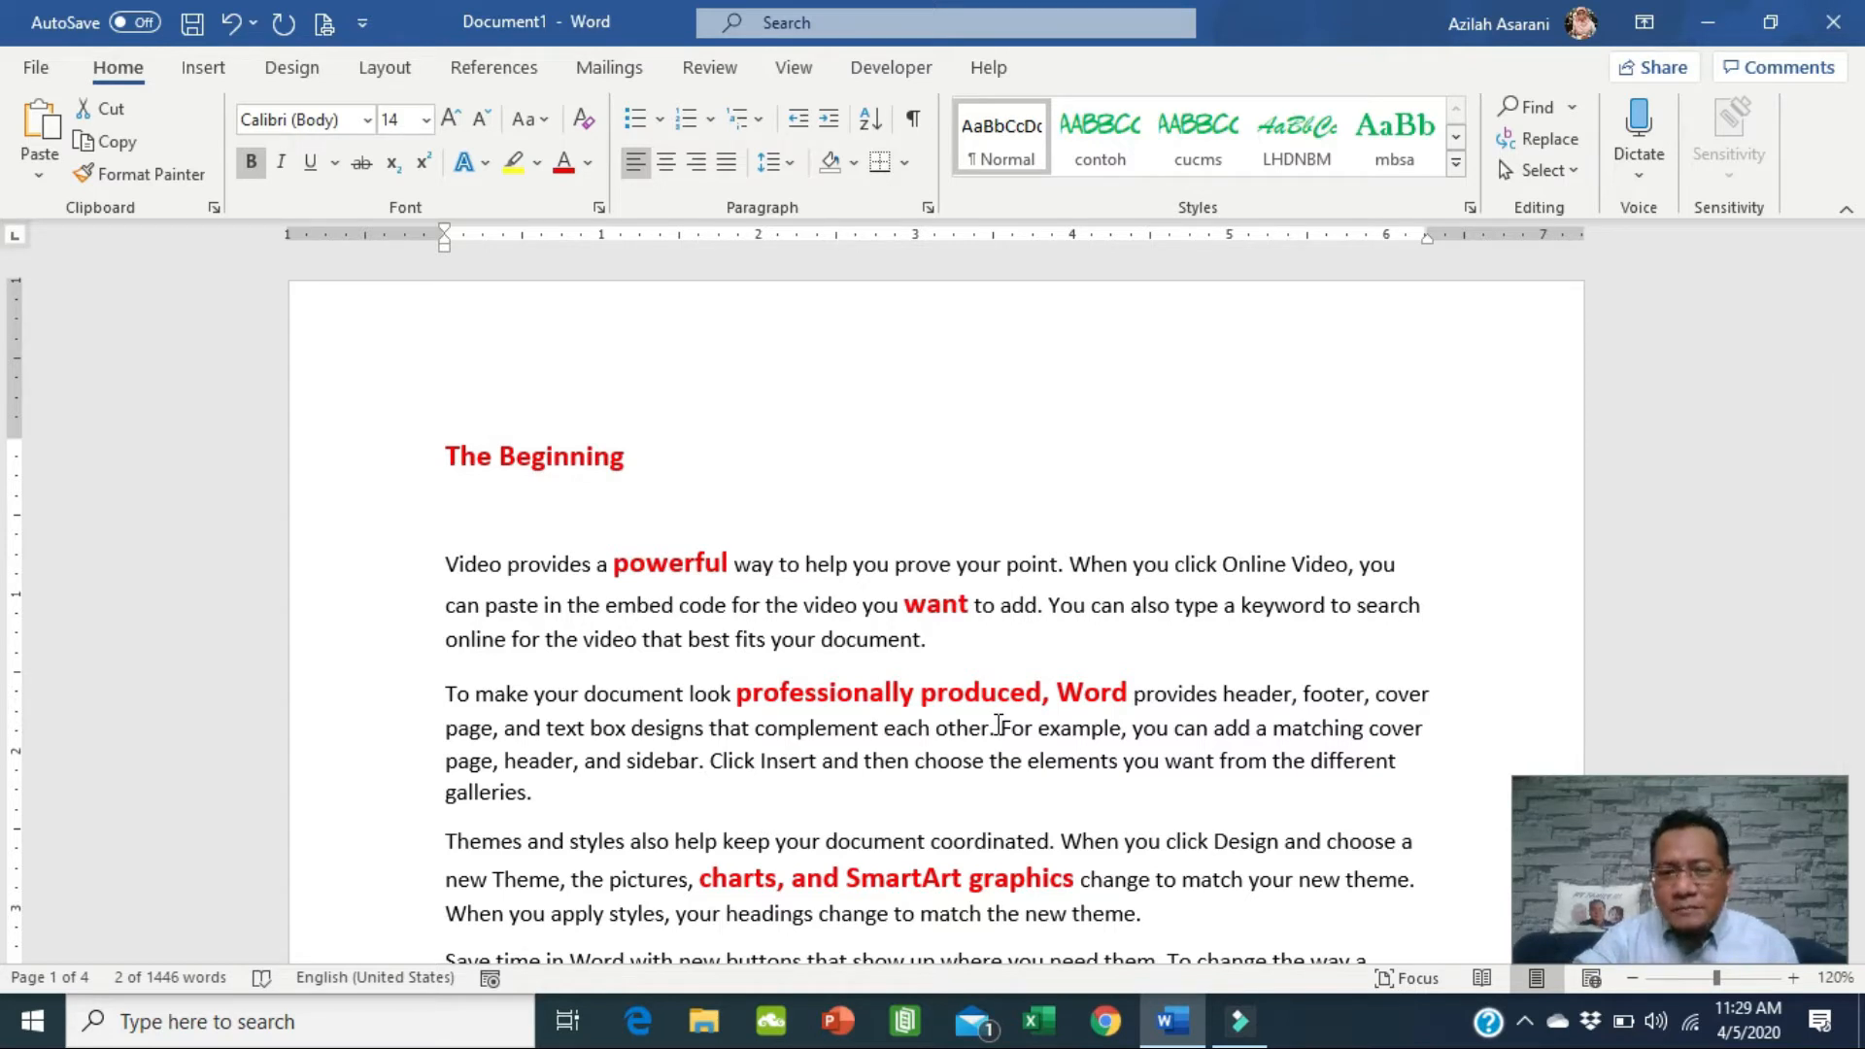
pyautogui.click(785, 665)
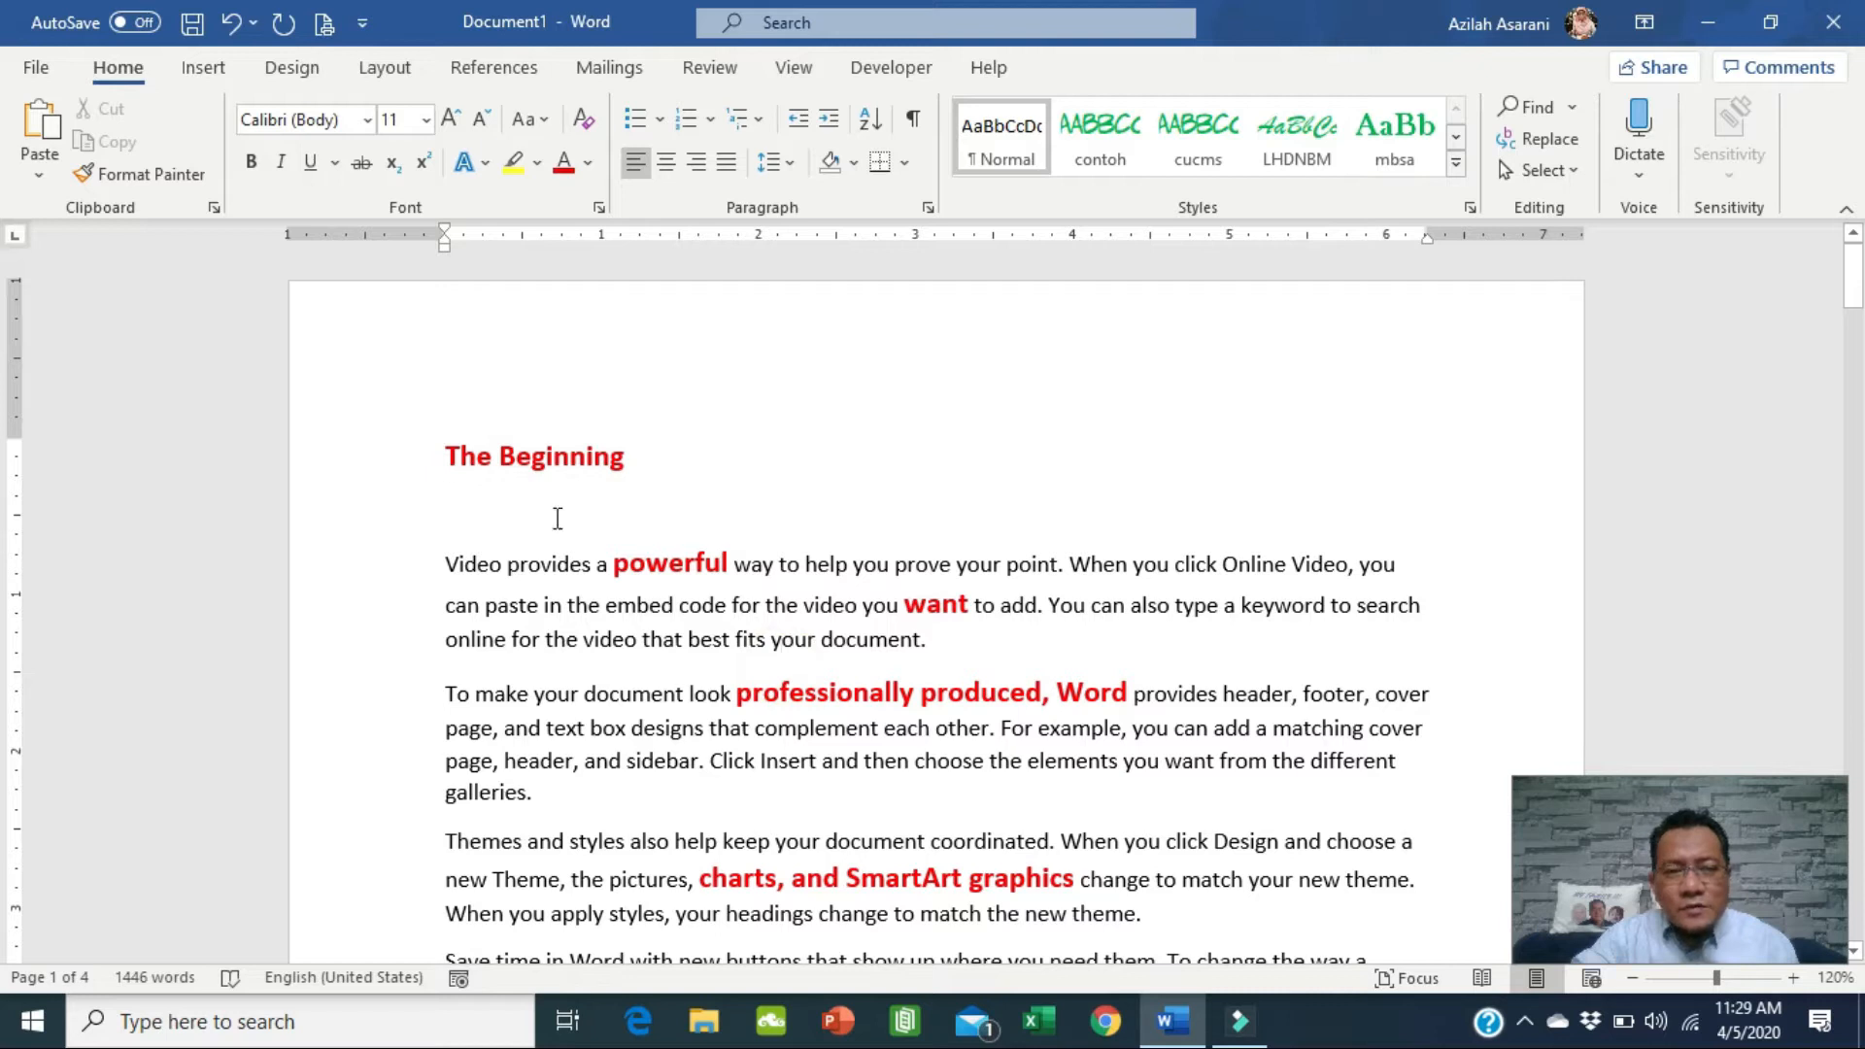
pyautogui.click(672, 559)
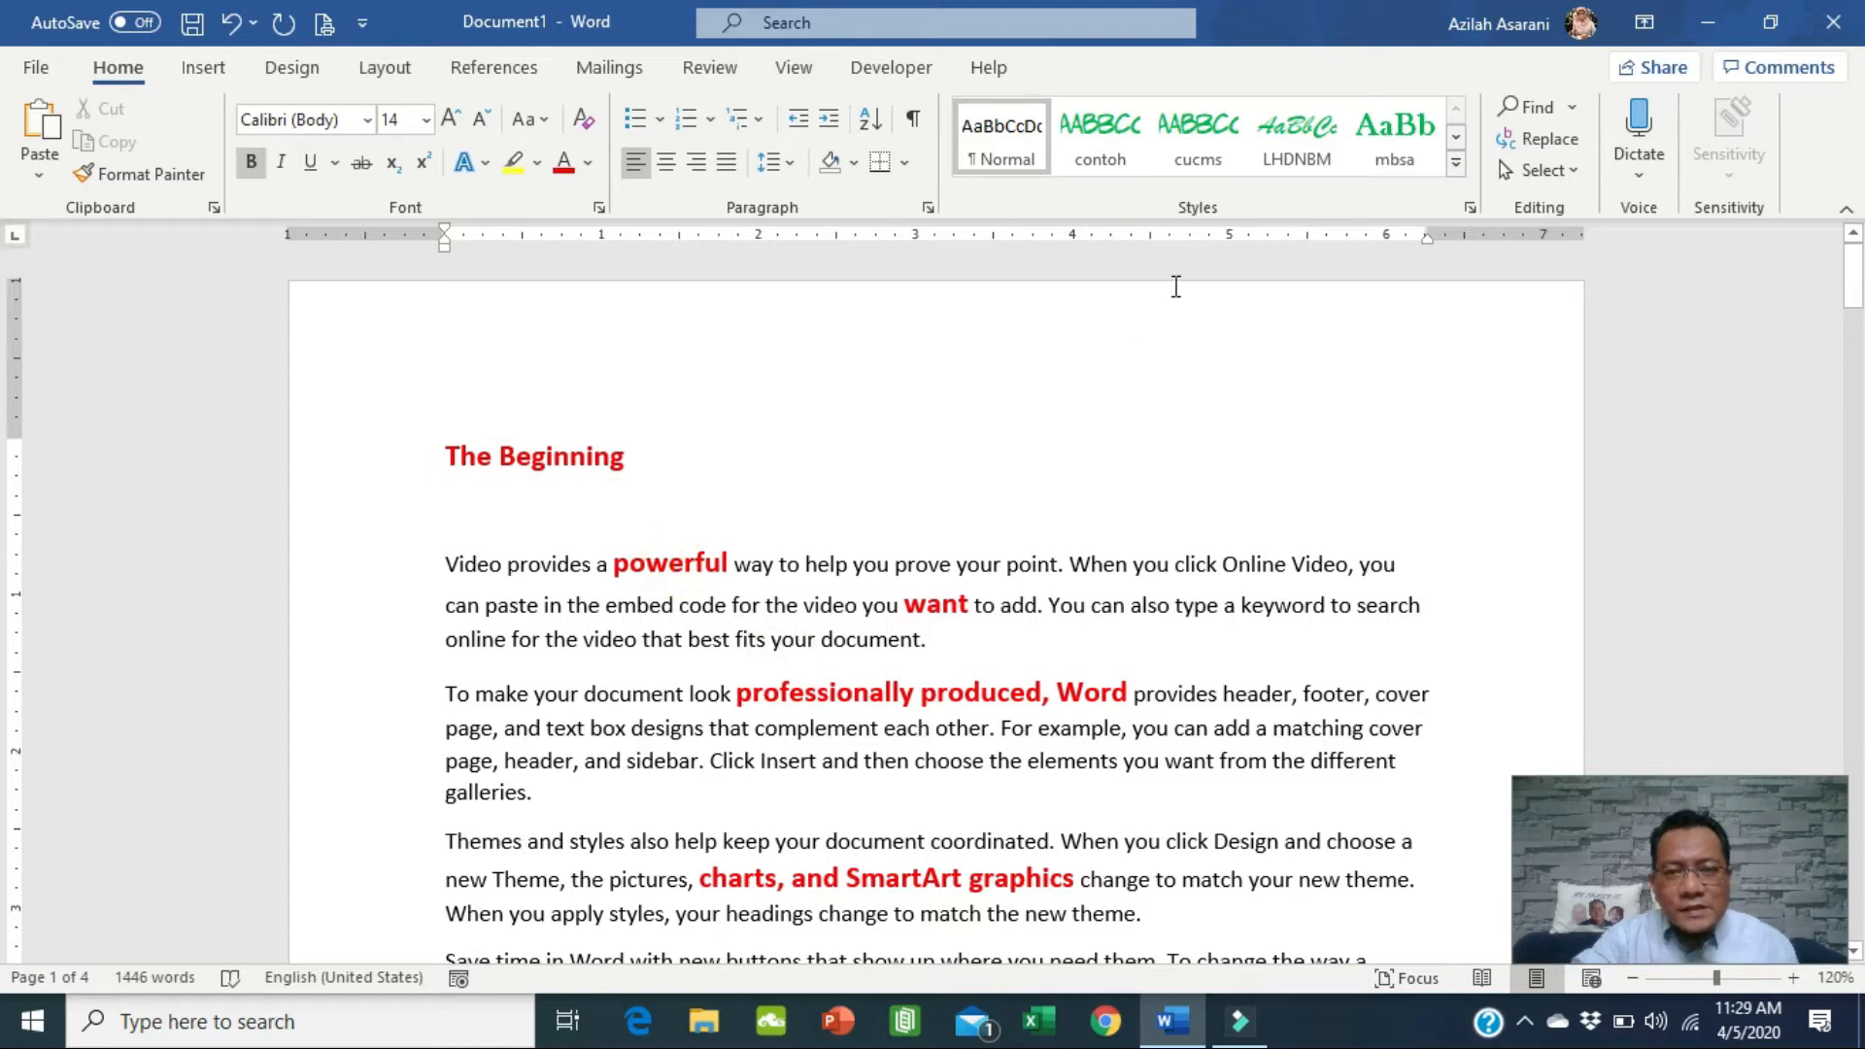
# Change the heading "The Beginning" to light blue text in the Broadway font.
pyautogui.click(345, 466)
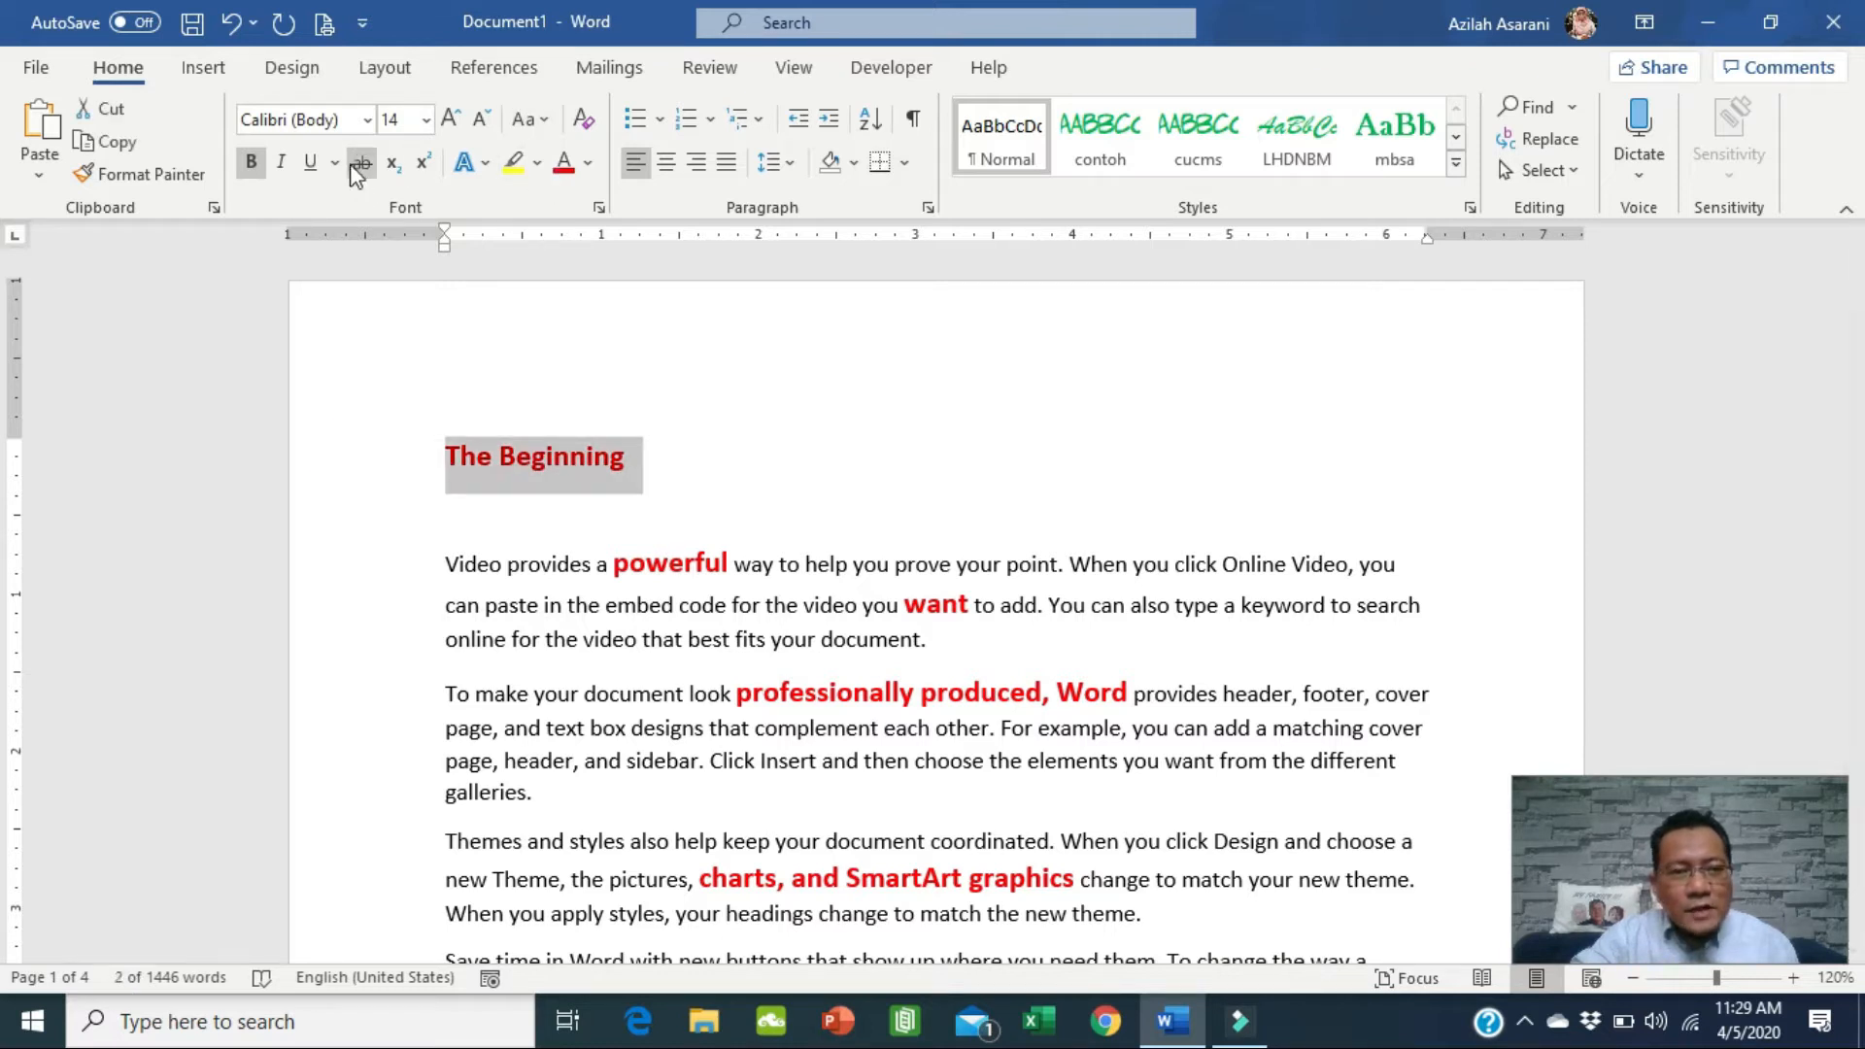
pyautogui.click(588, 162)
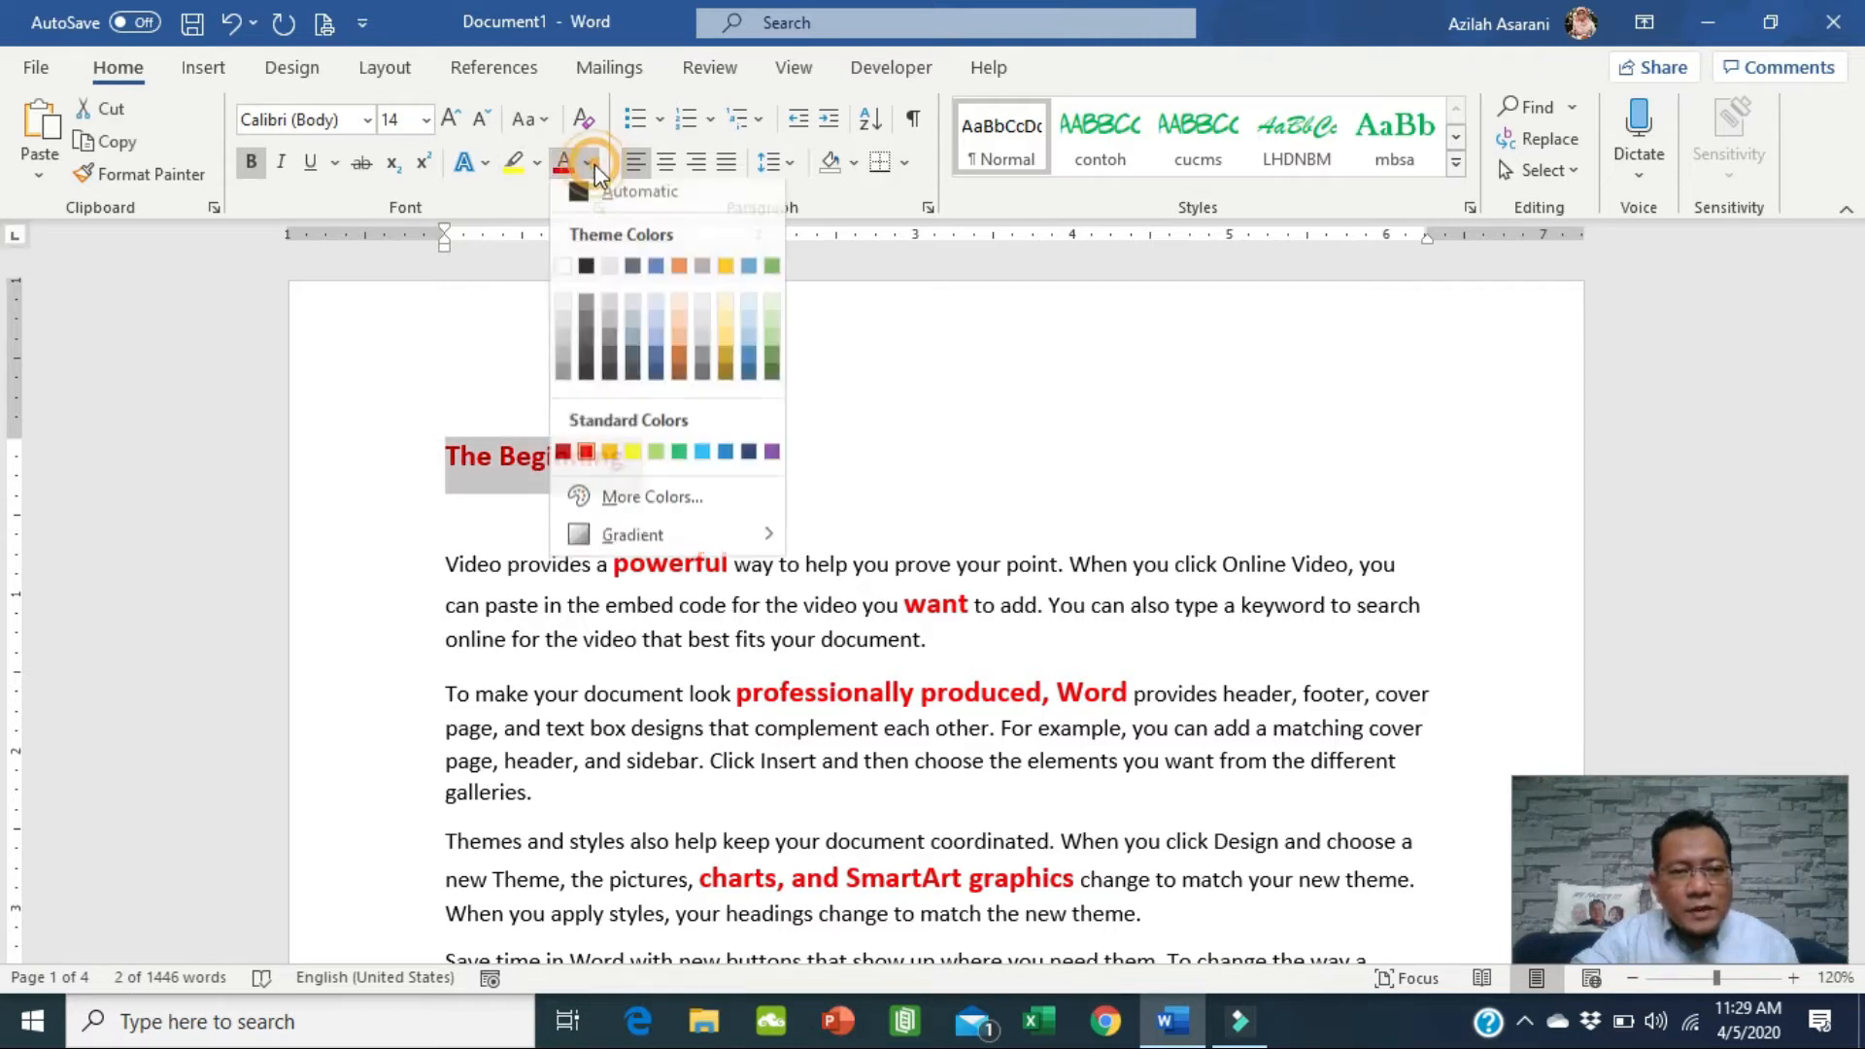
pyautogui.click(698, 460)
pyautogui.click(369, 123)
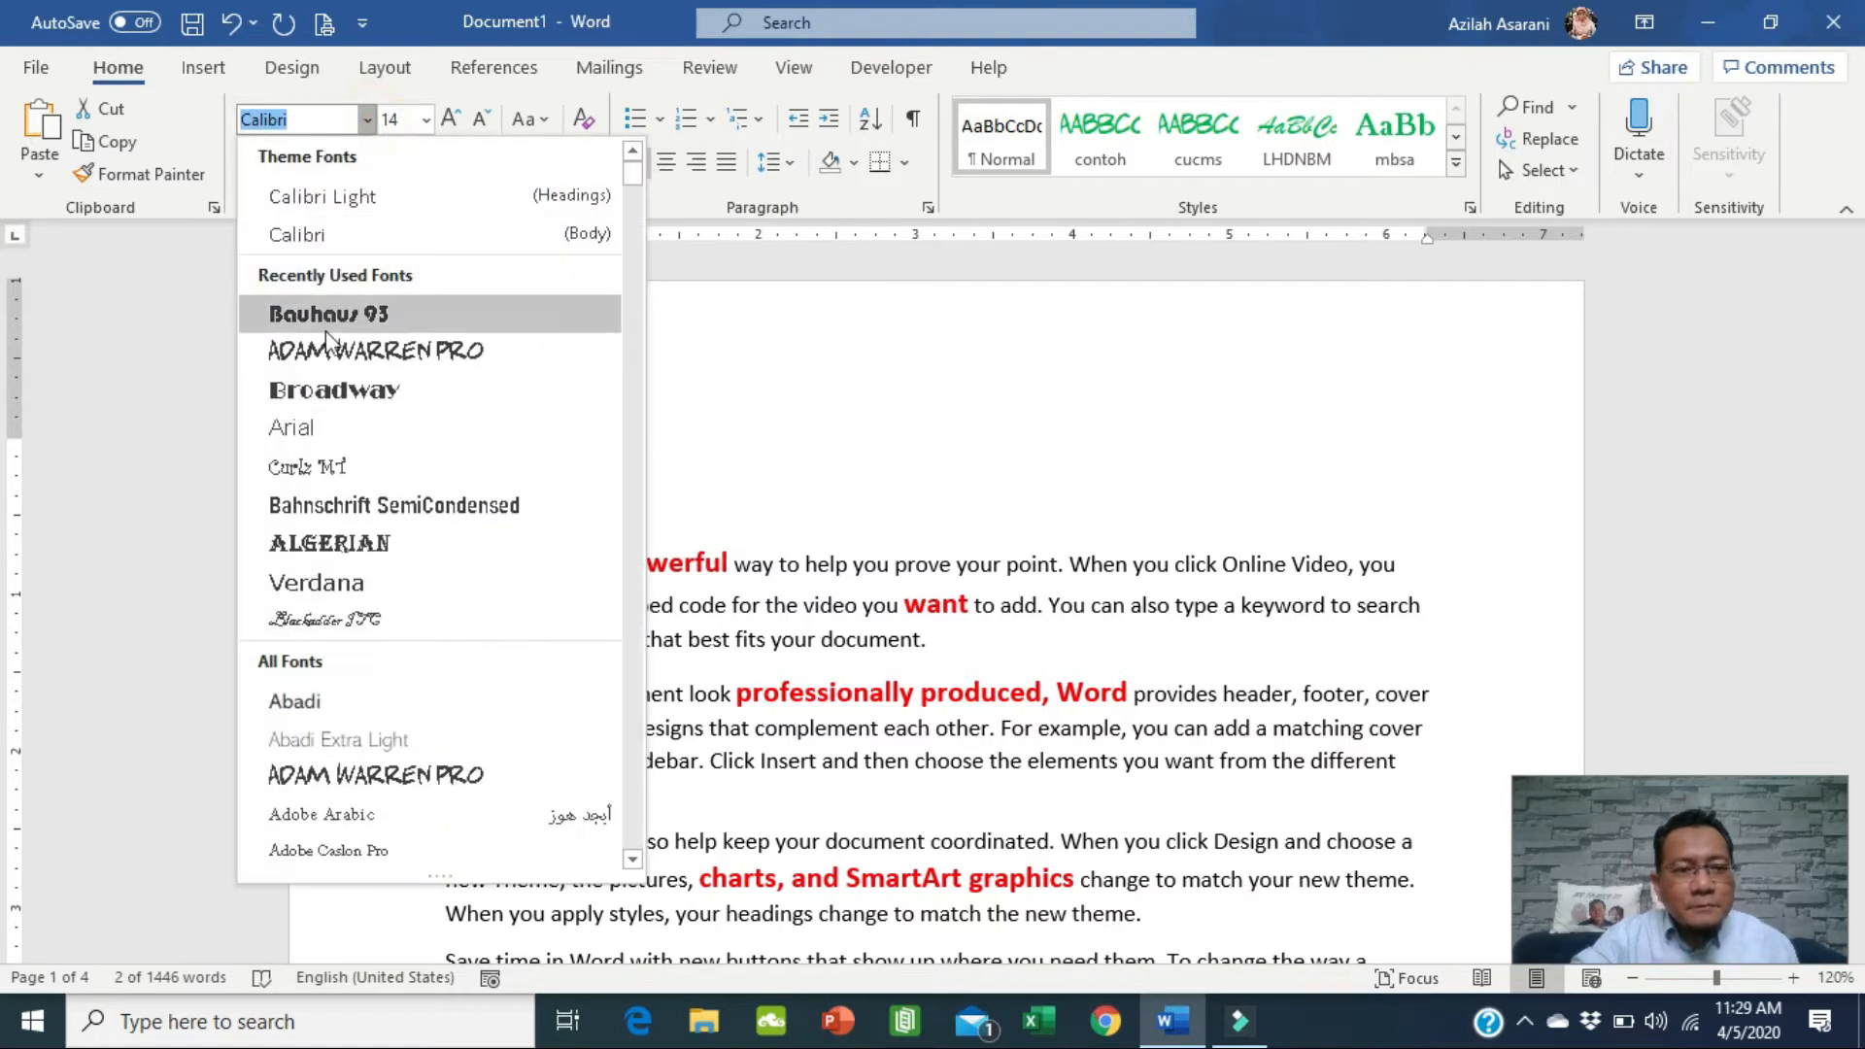
pyautogui.click(350, 394)
pyautogui.click(645, 632)
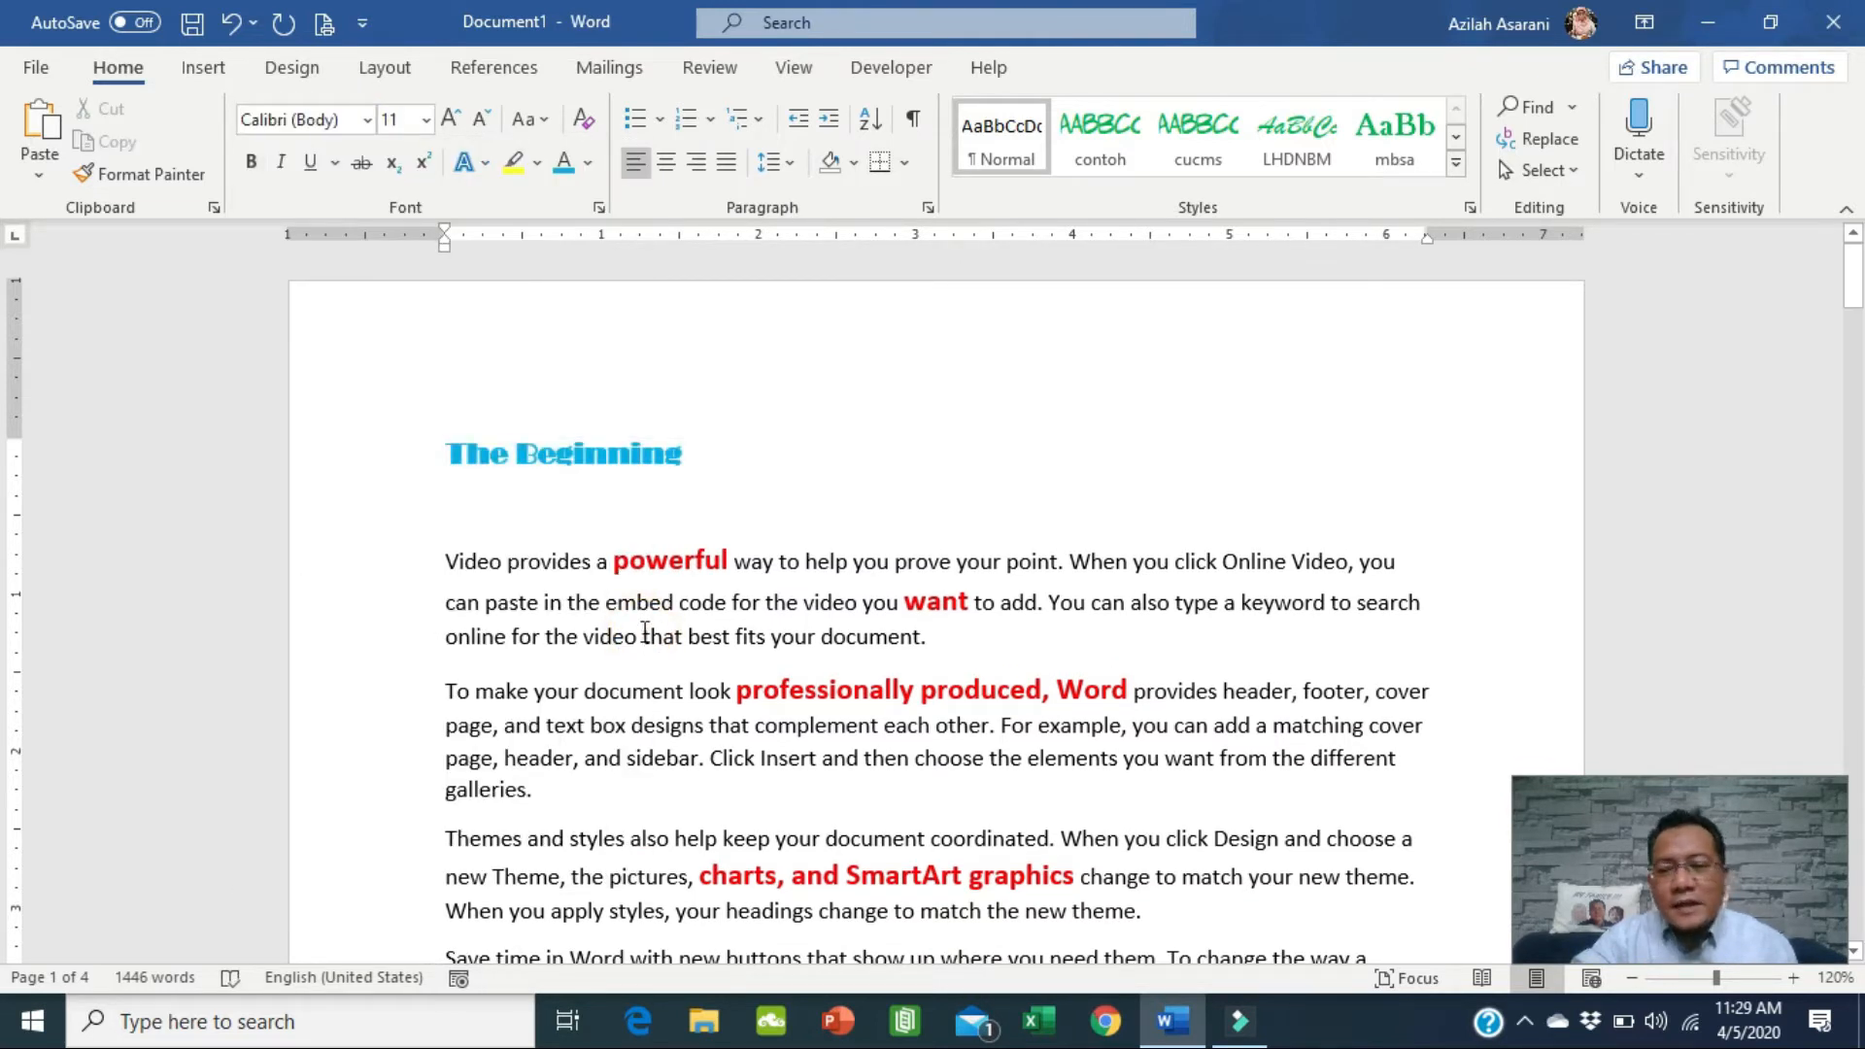
# With the cursor in the heading "The Beginning", open the full styles list, enlarge it and position it over the document's edge.
pyautogui.click(575, 455)
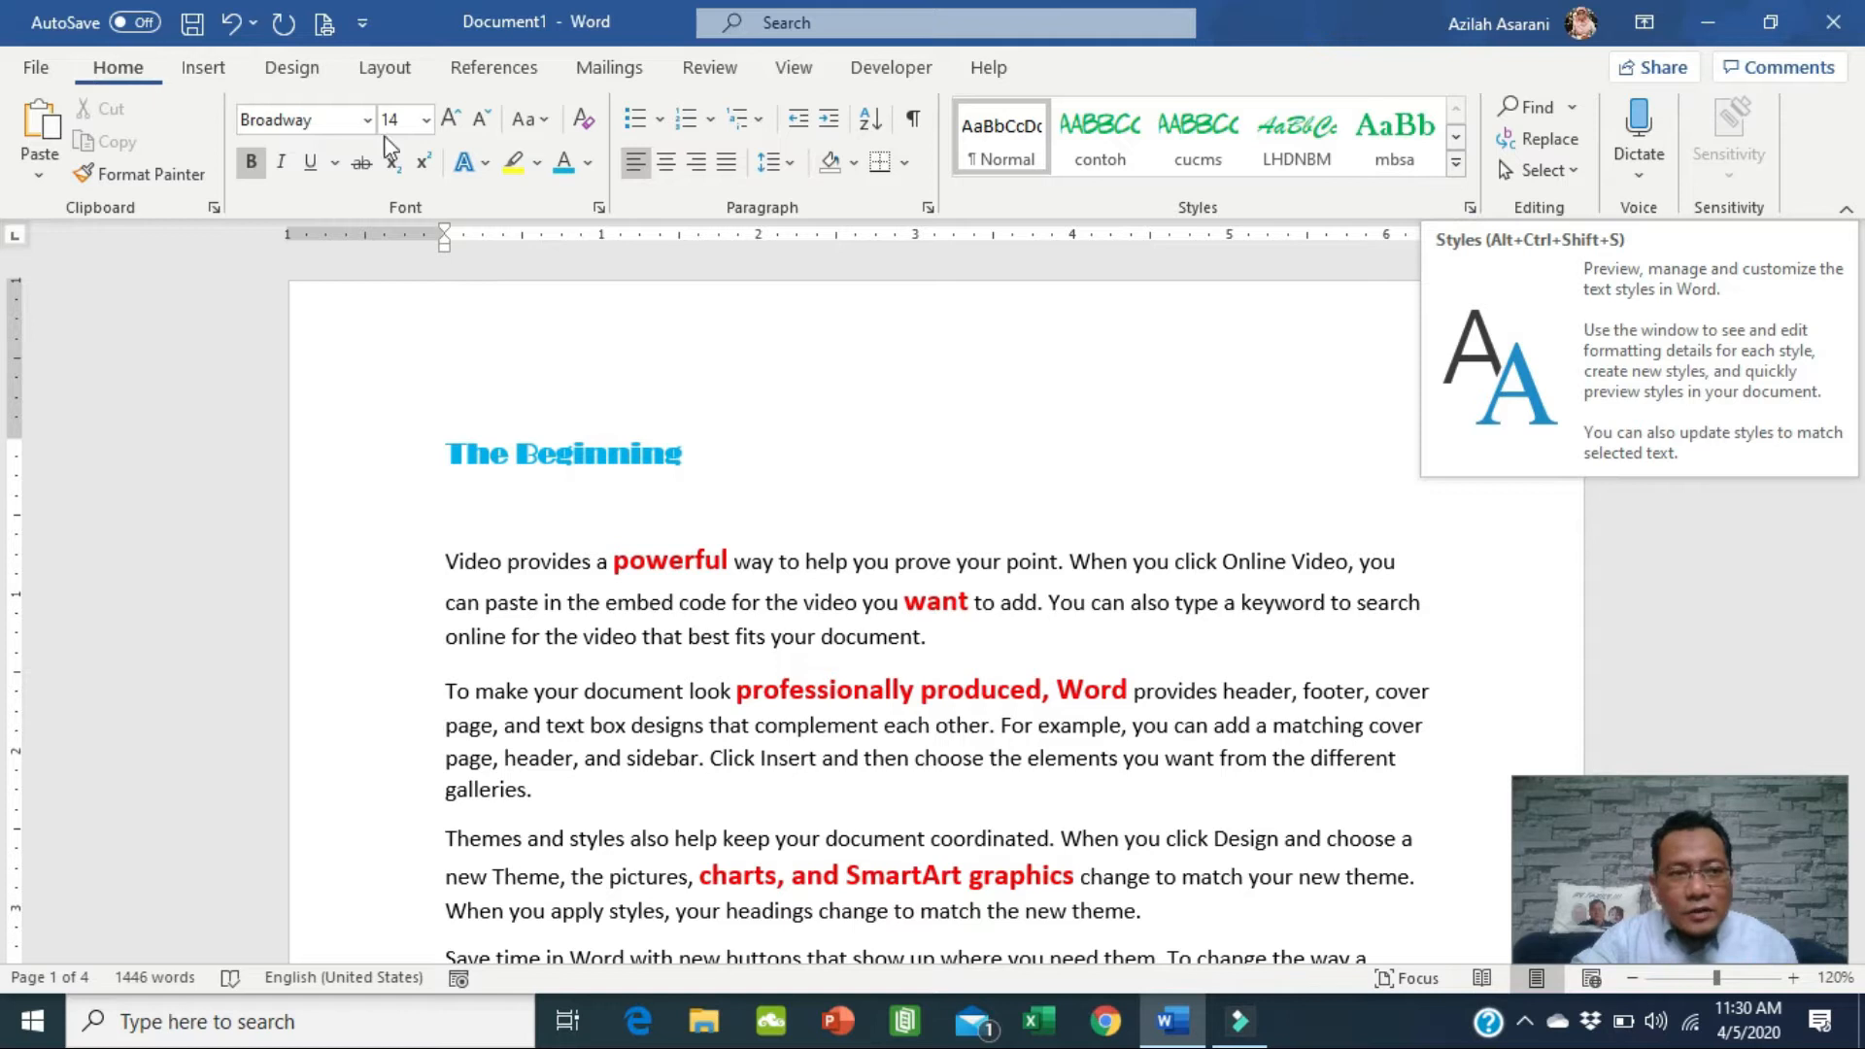
pyautogui.click(1471, 207)
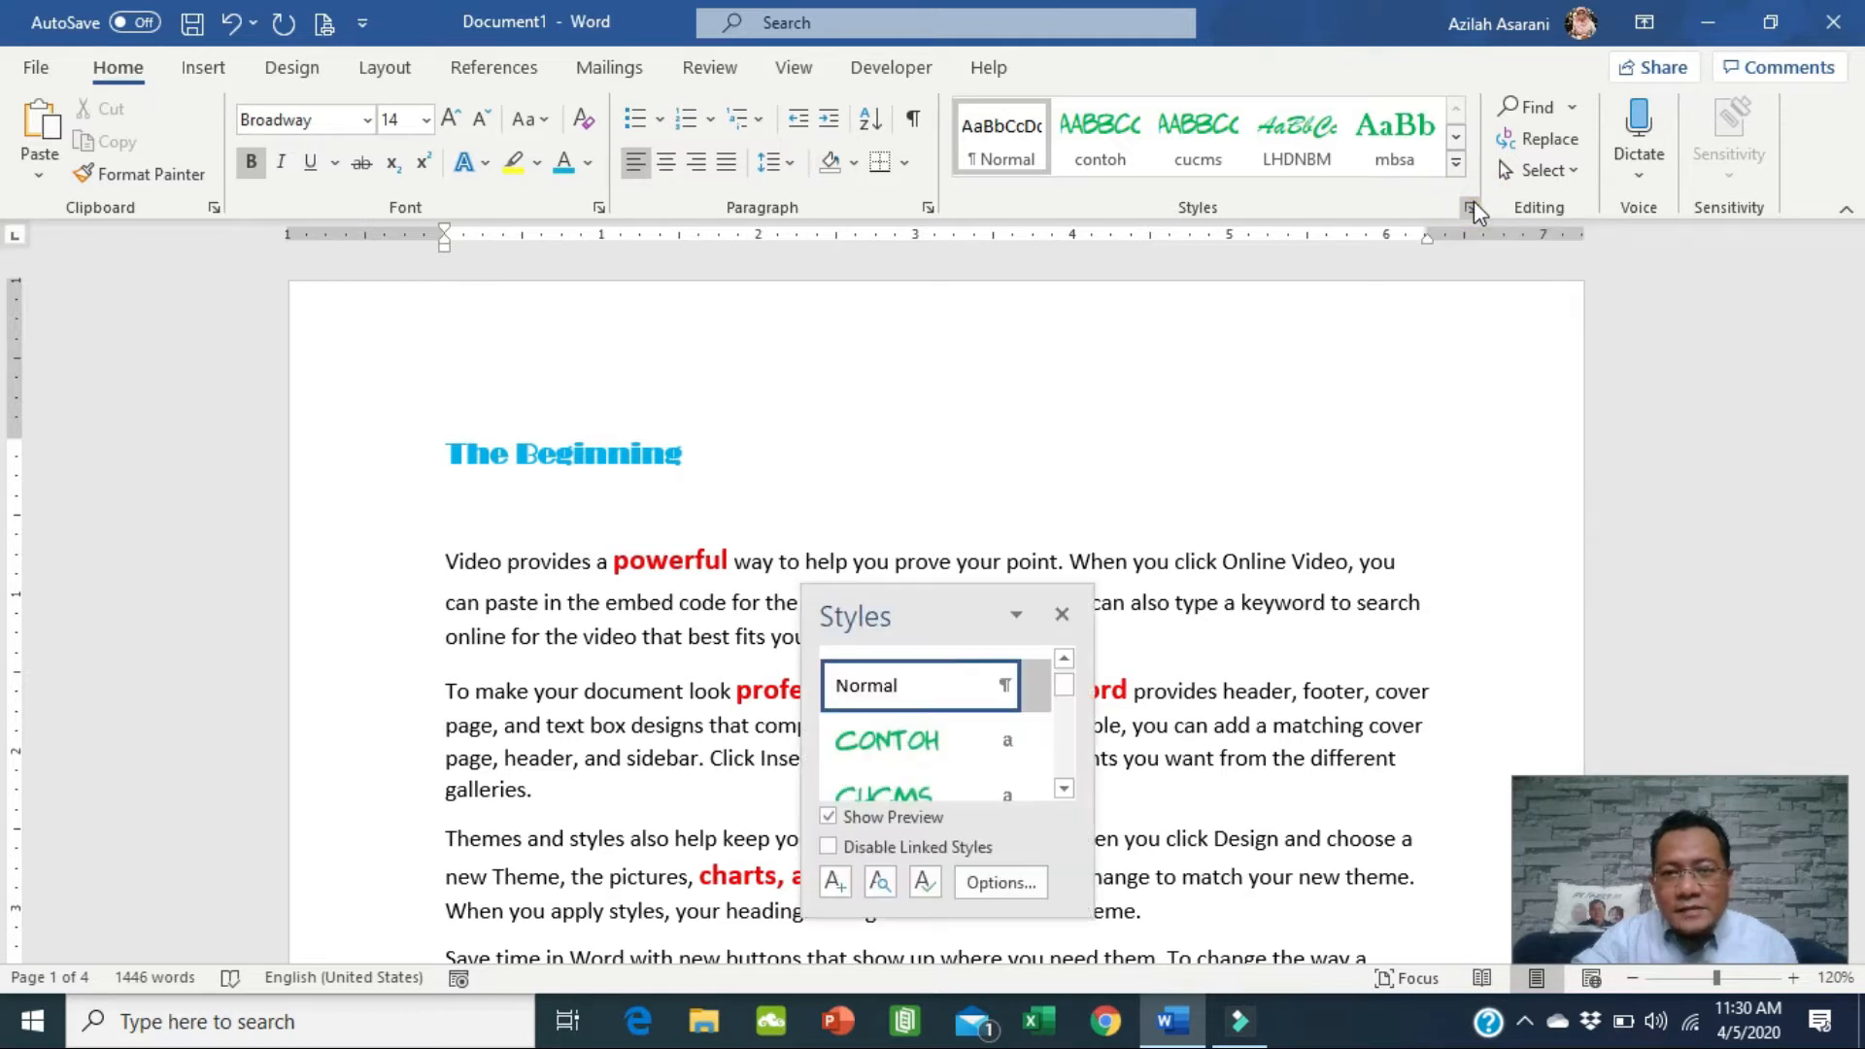
pyautogui.moveTo(924, 615); pyautogui.dragTo(1460, 287)
pyautogui.moveTo(1446, 588); pyautogui.dragTo(1425, 894)
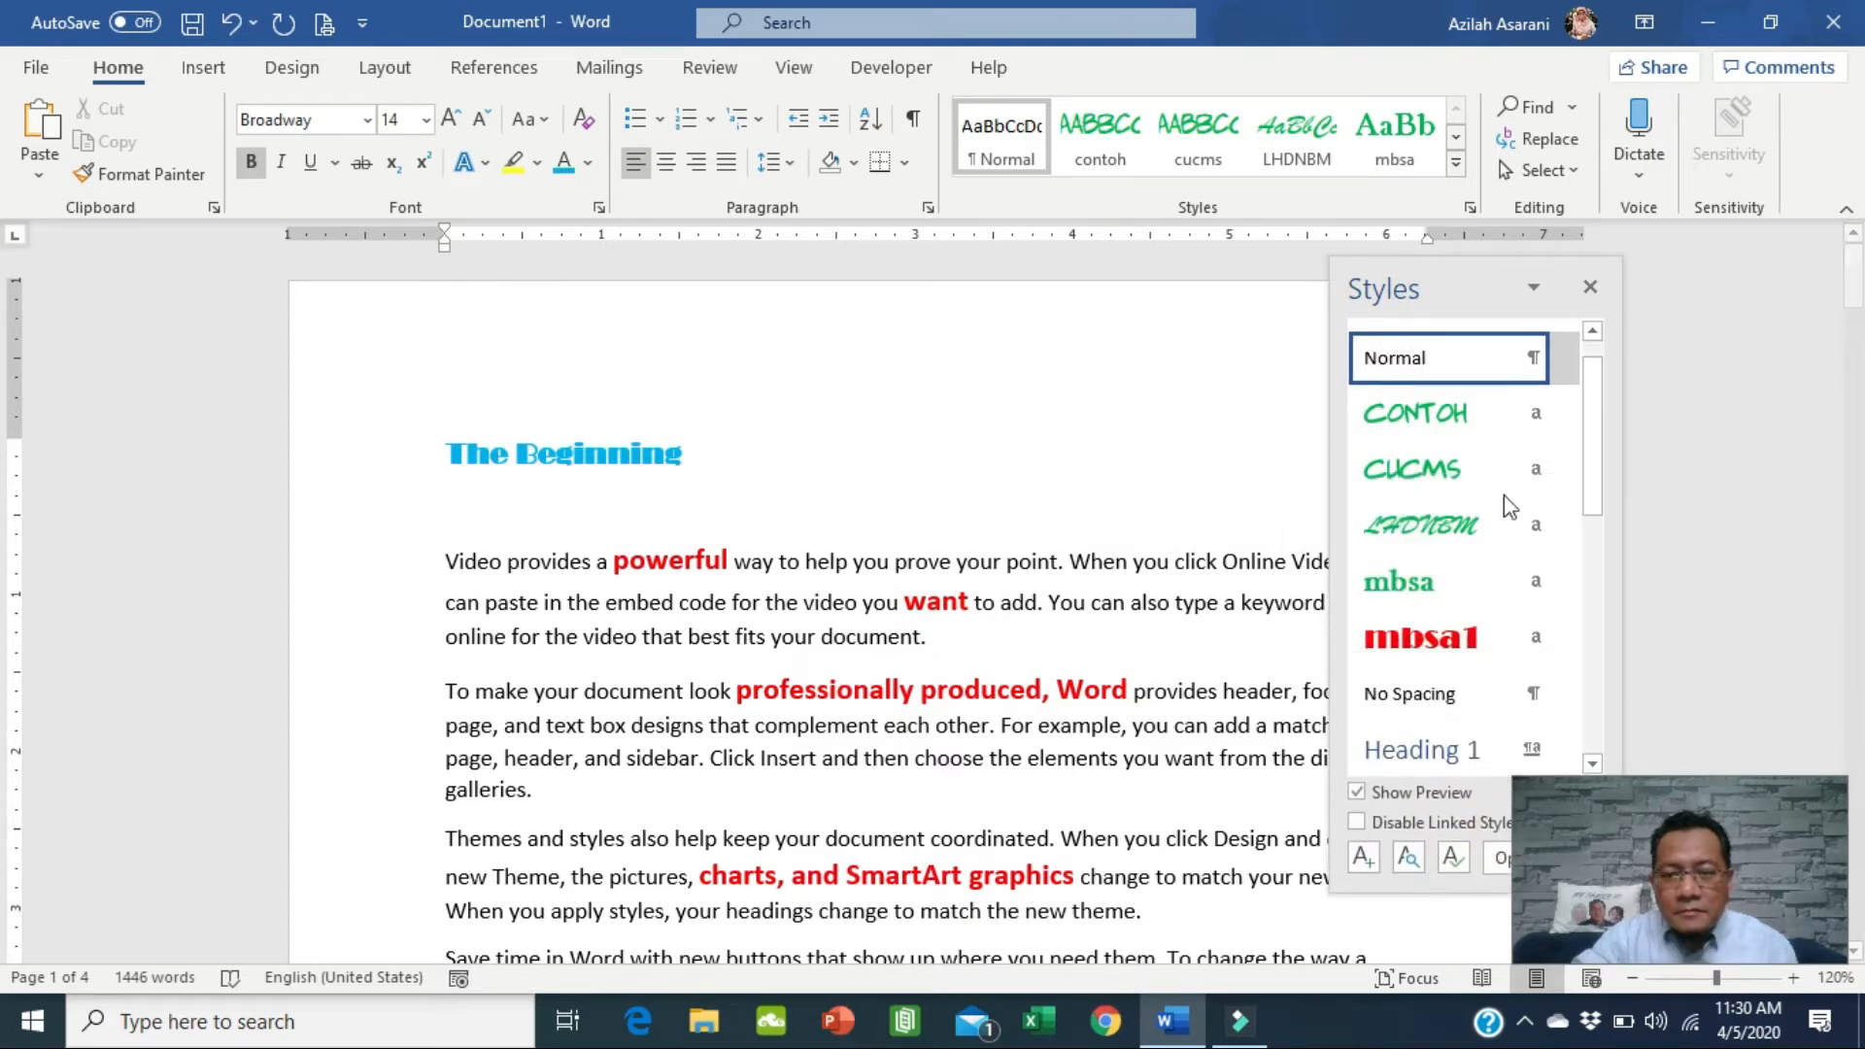
pyautogui.moveTo(1449, 292); pyautogui.dragTo(1298, 248)
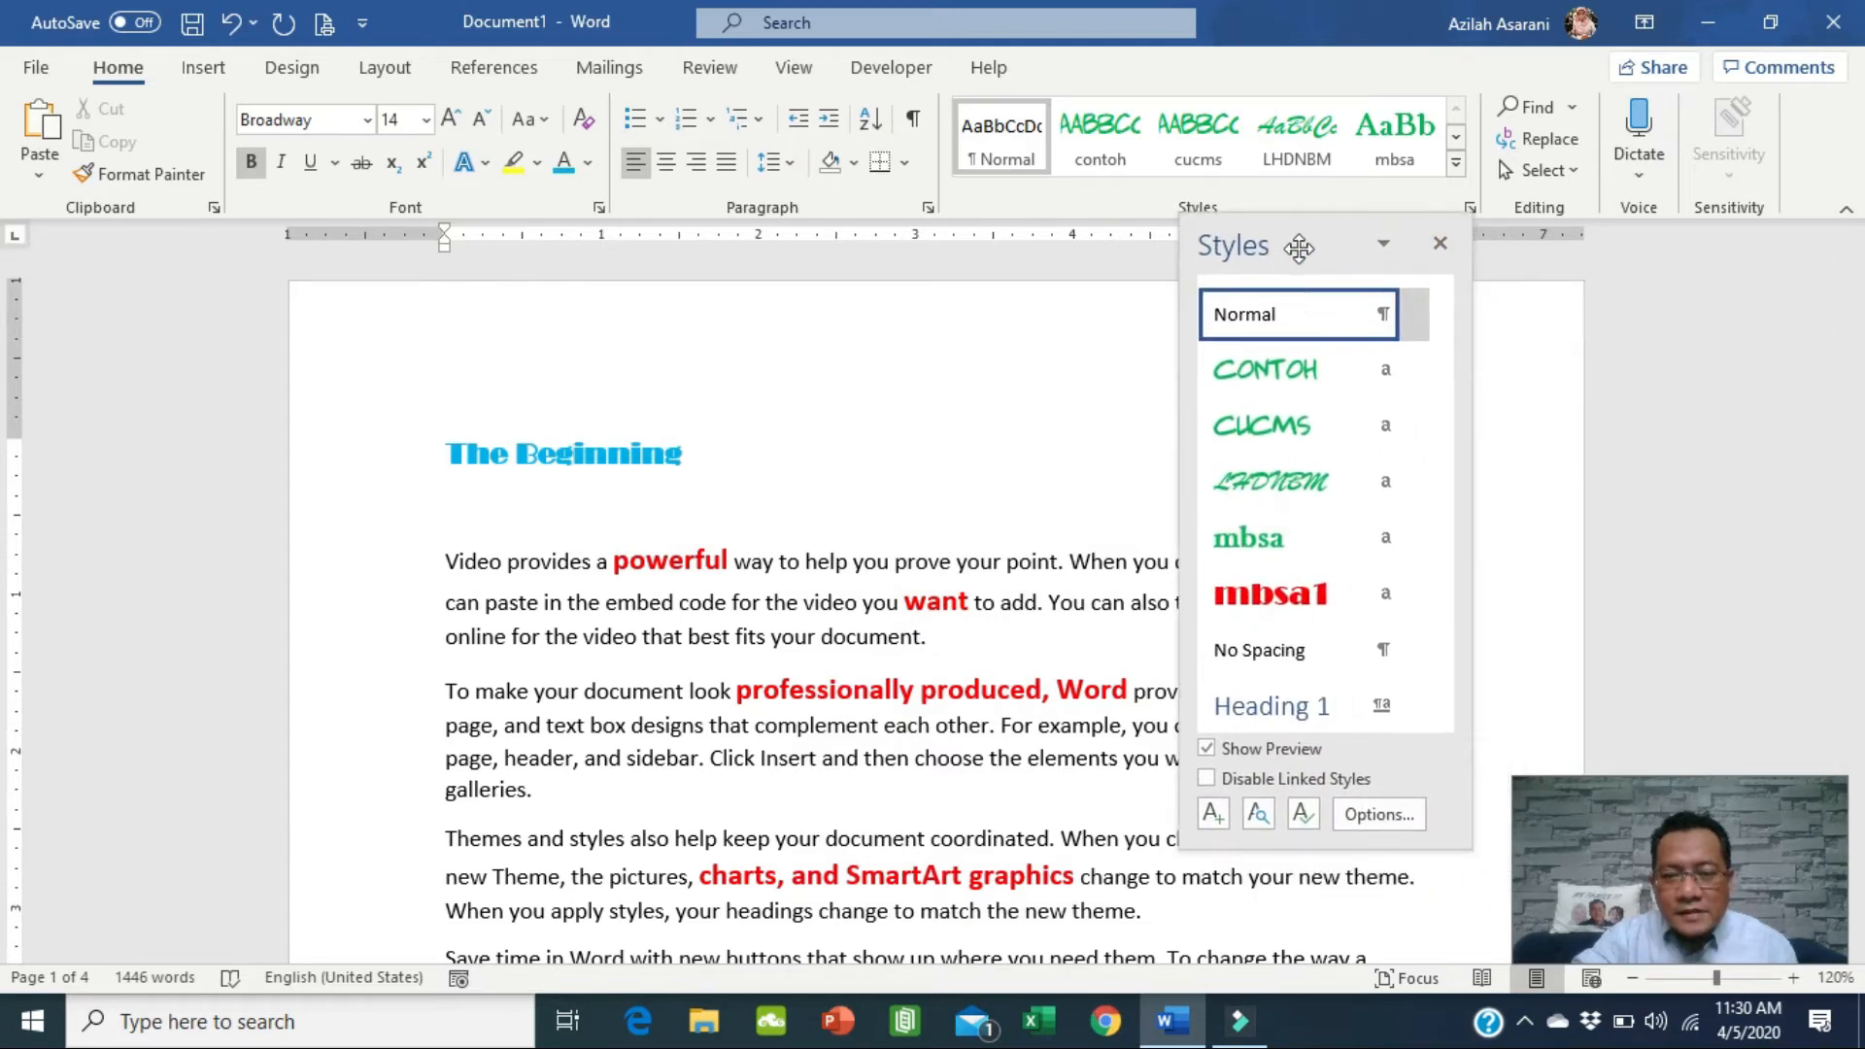
# Create a new style named "Tajuk1" from the heading's formatting, with the style type Character.
pyautogui.click(1215, 814)
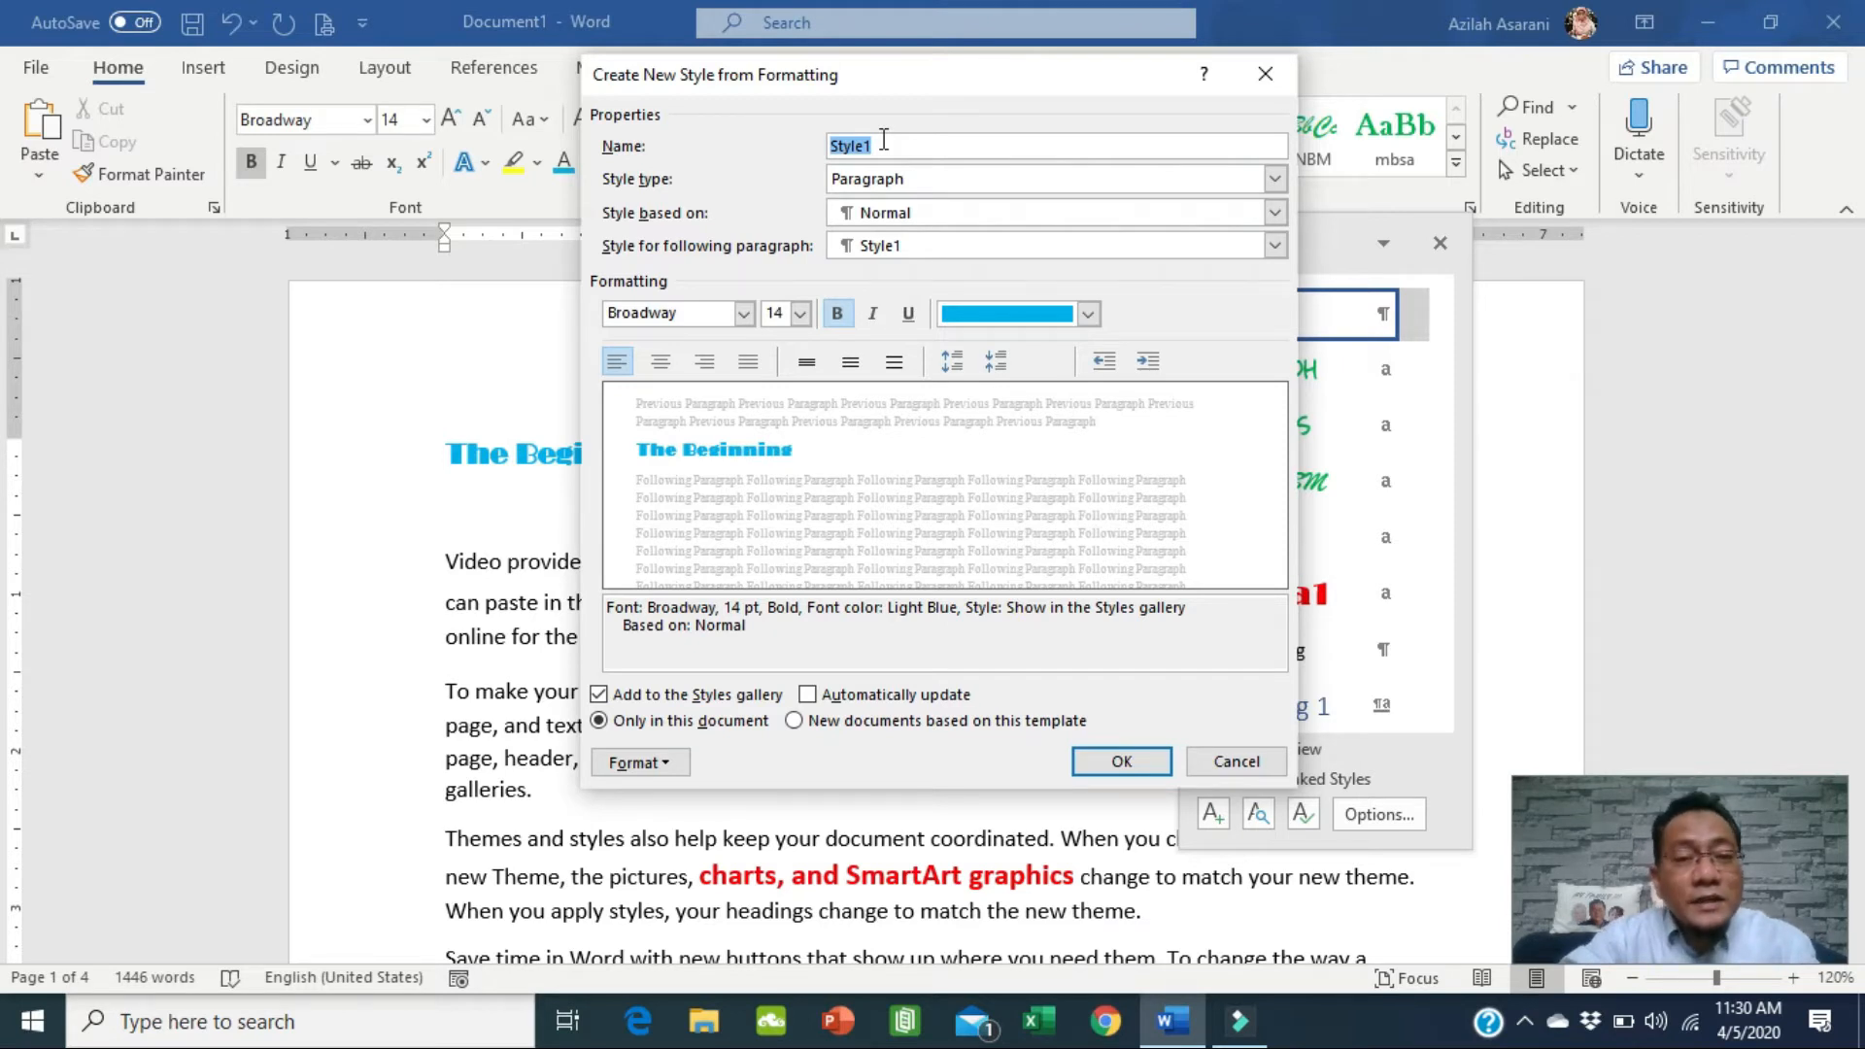
pyautogui.write('Tajuk1')
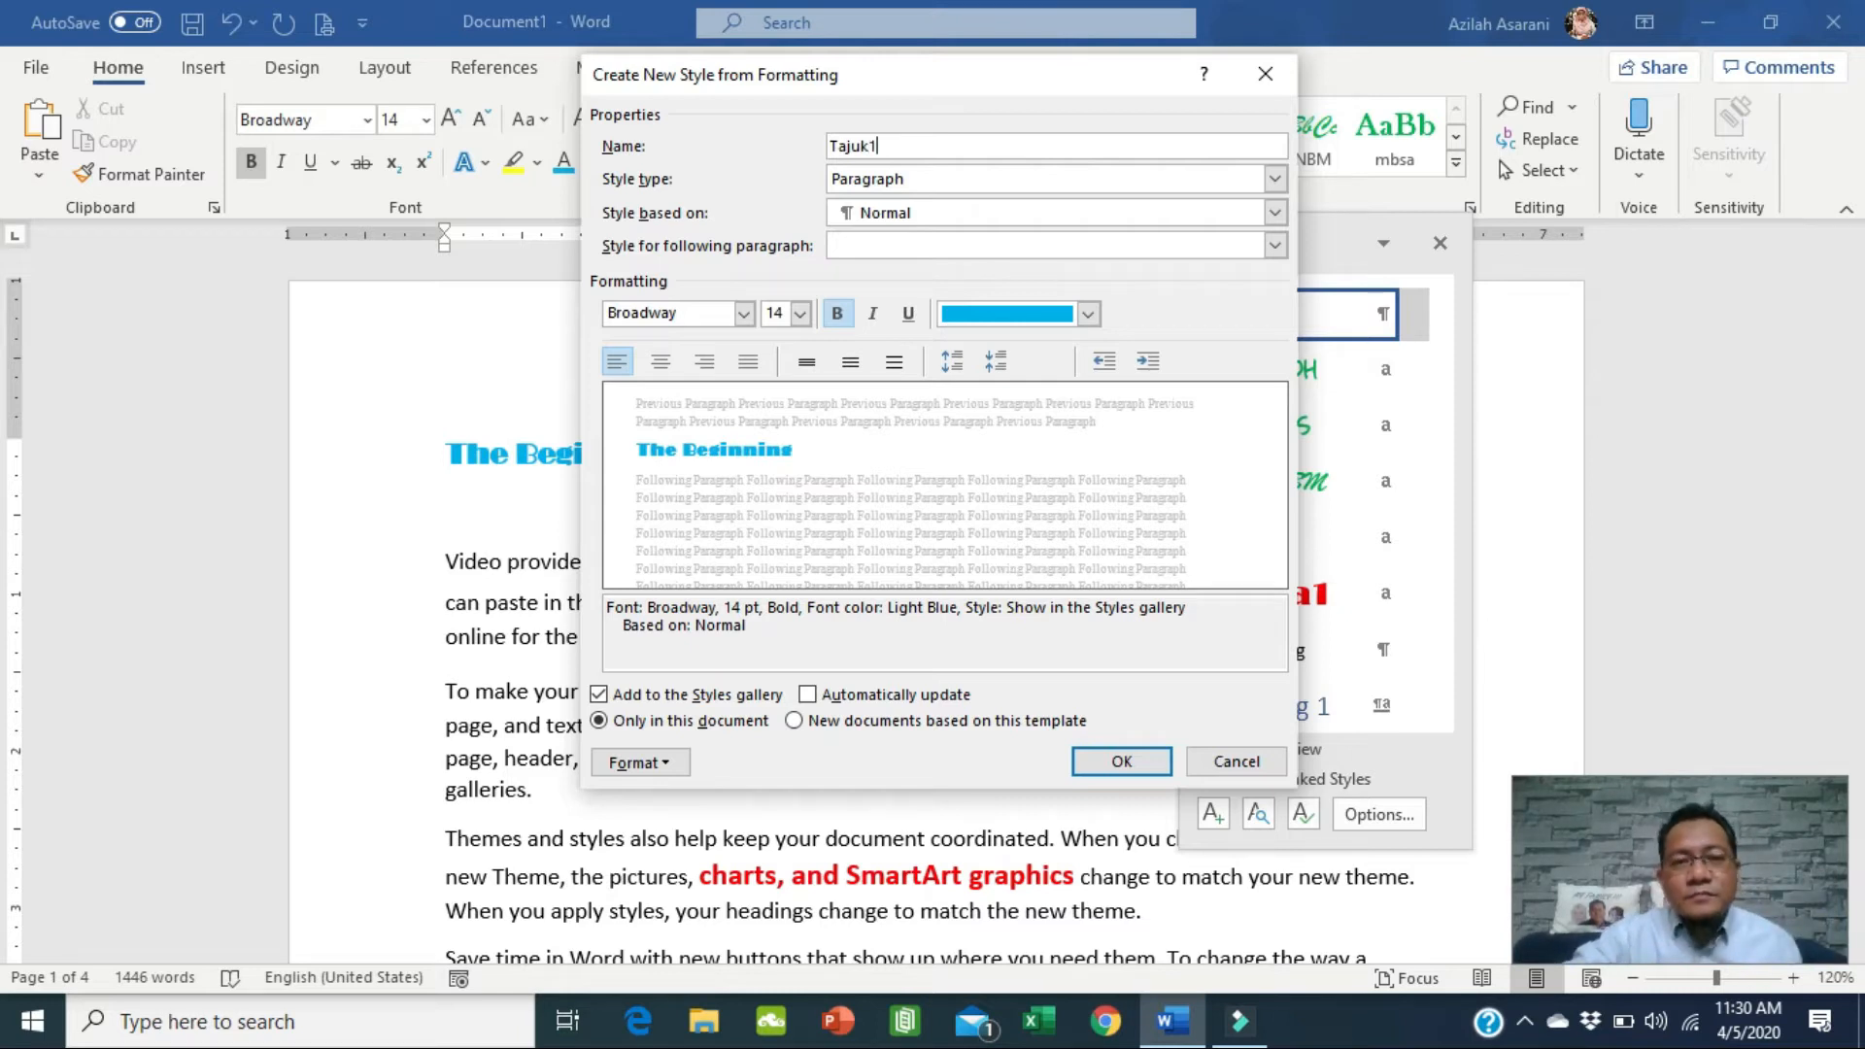
pyautogui.click(979, 194)
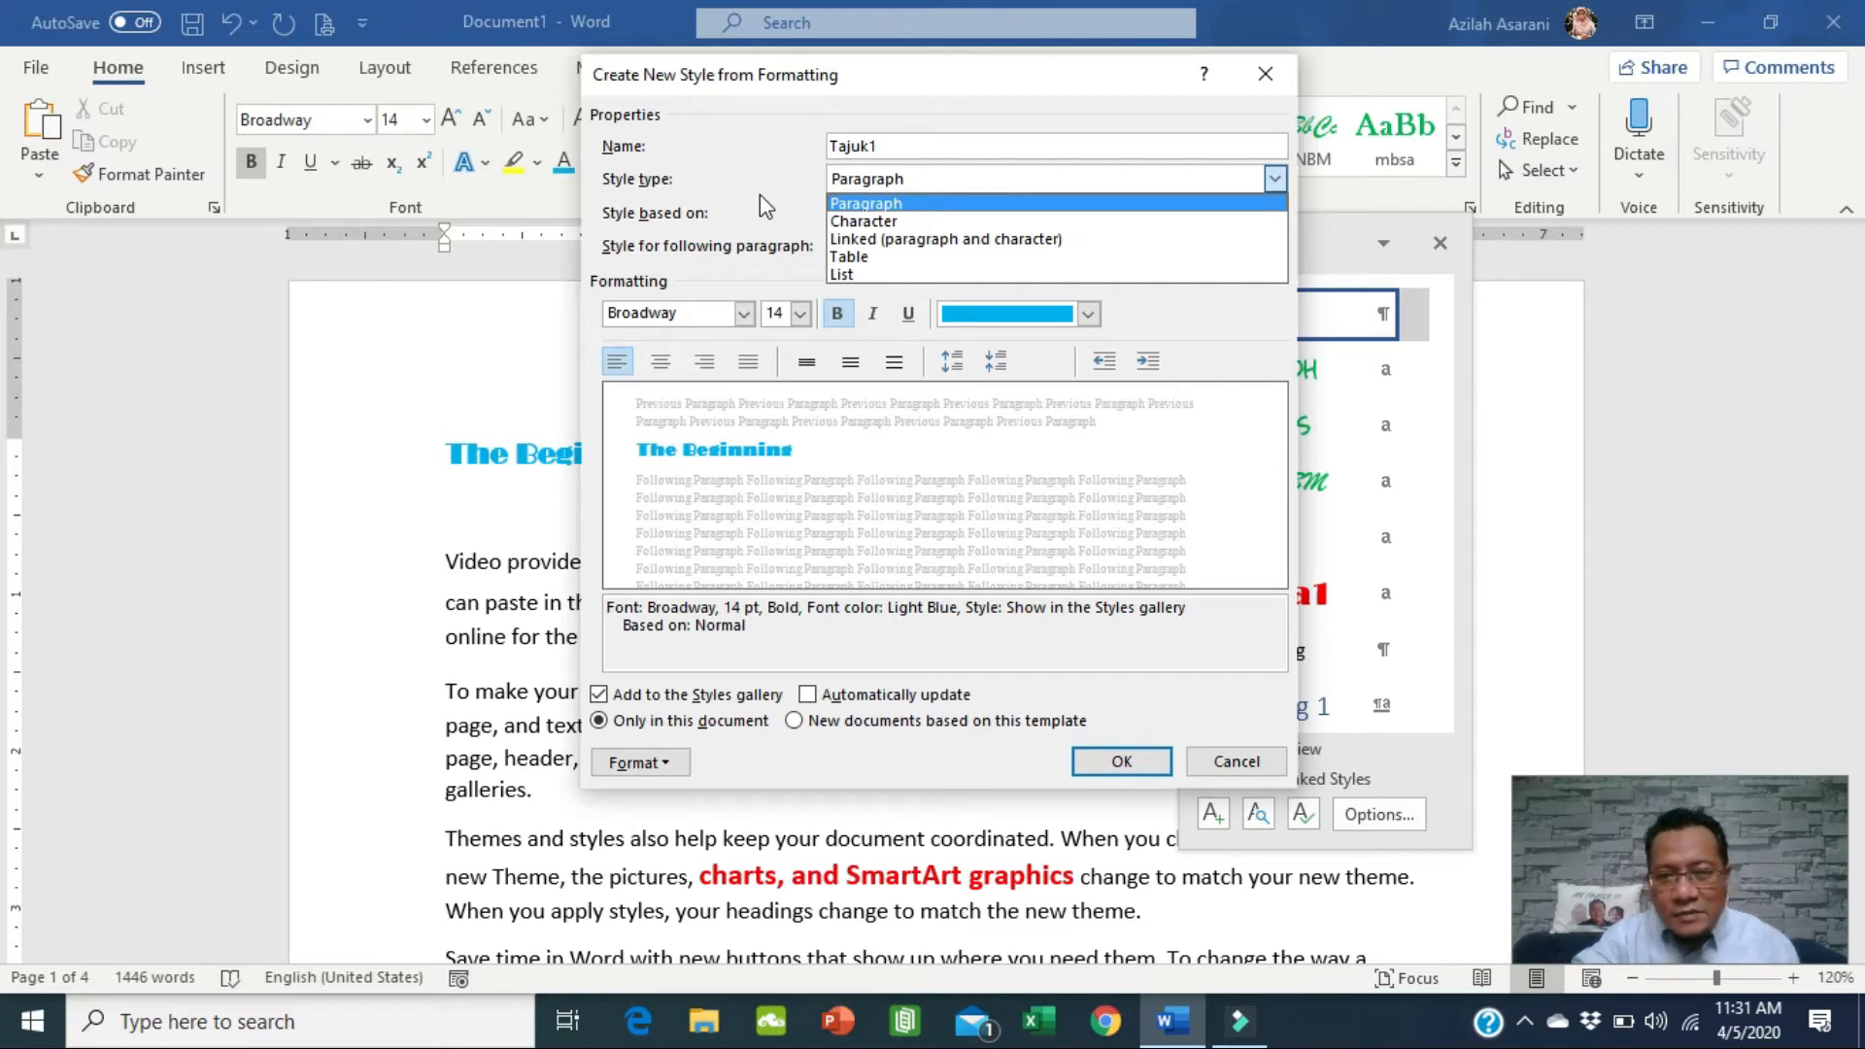
pyautogui.click(886, 223)
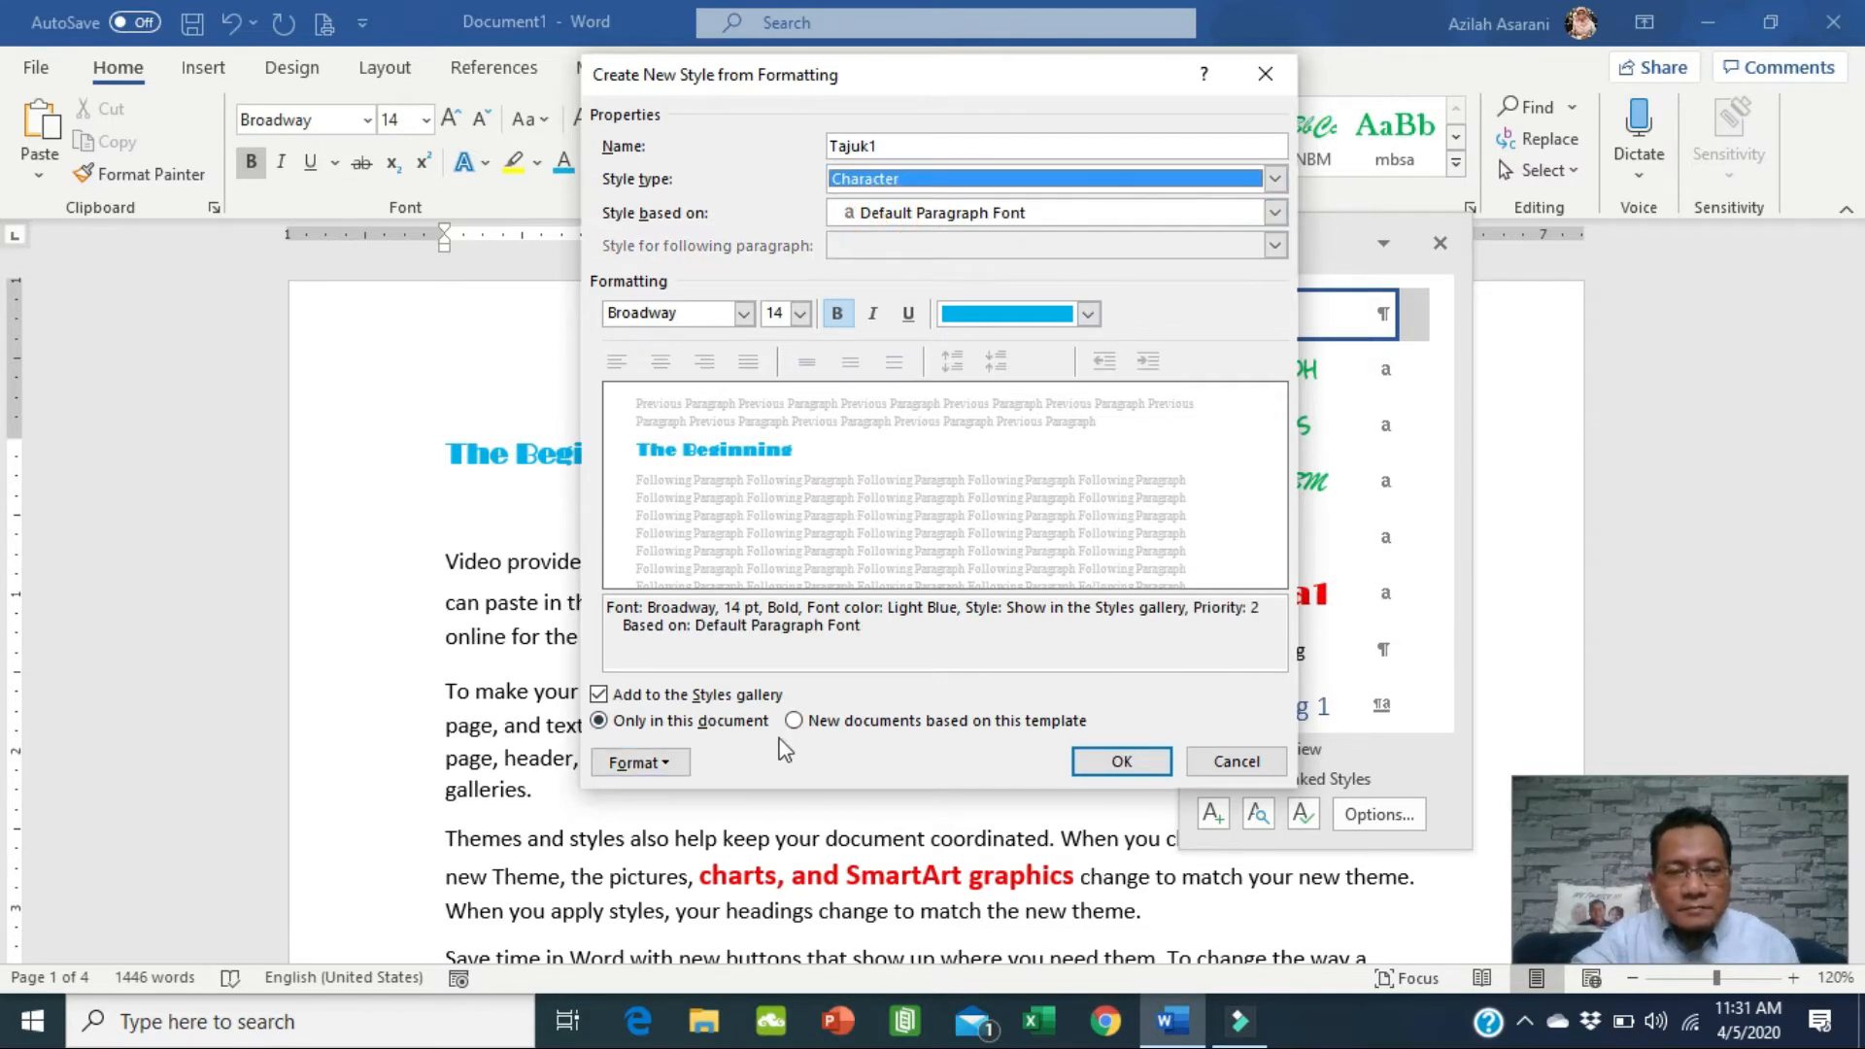
pyautogui.click(1103, 766)
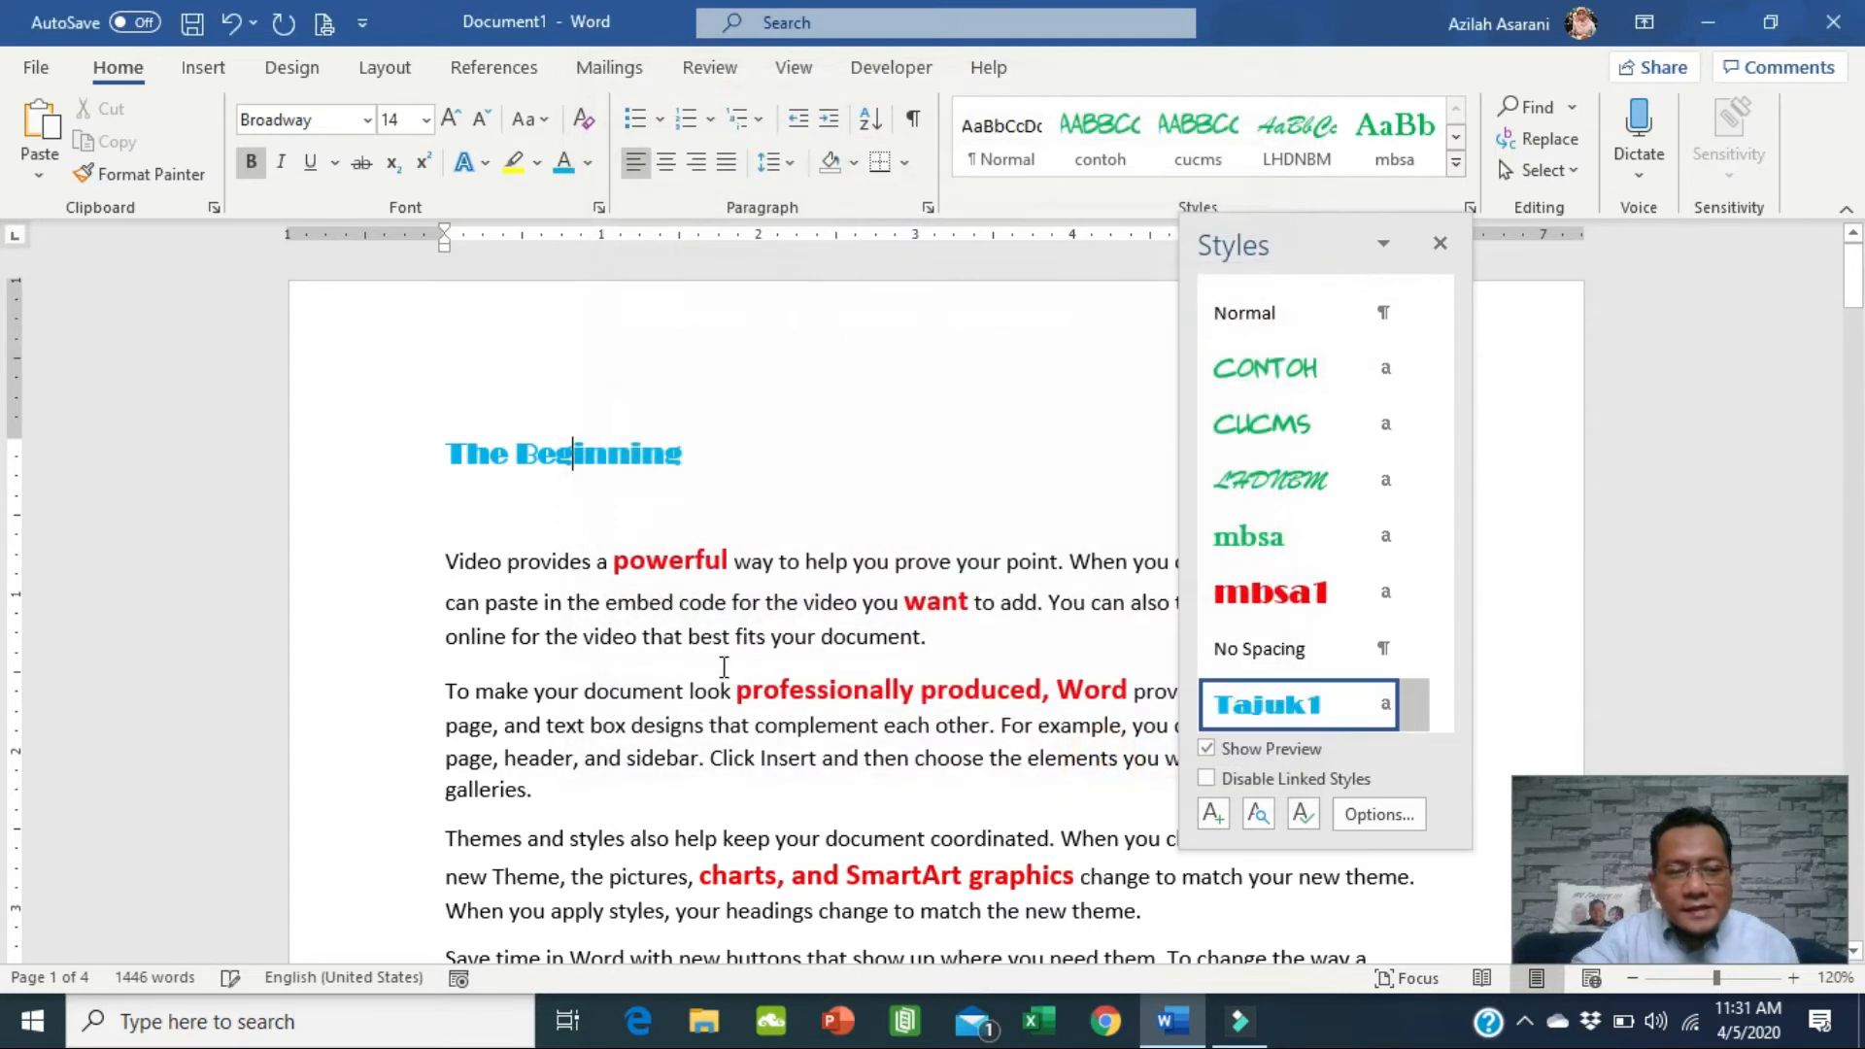
# Preview the Tajuk1 style on a word in the first body paragraph without applying it.
pyautogui.click(771, 600)
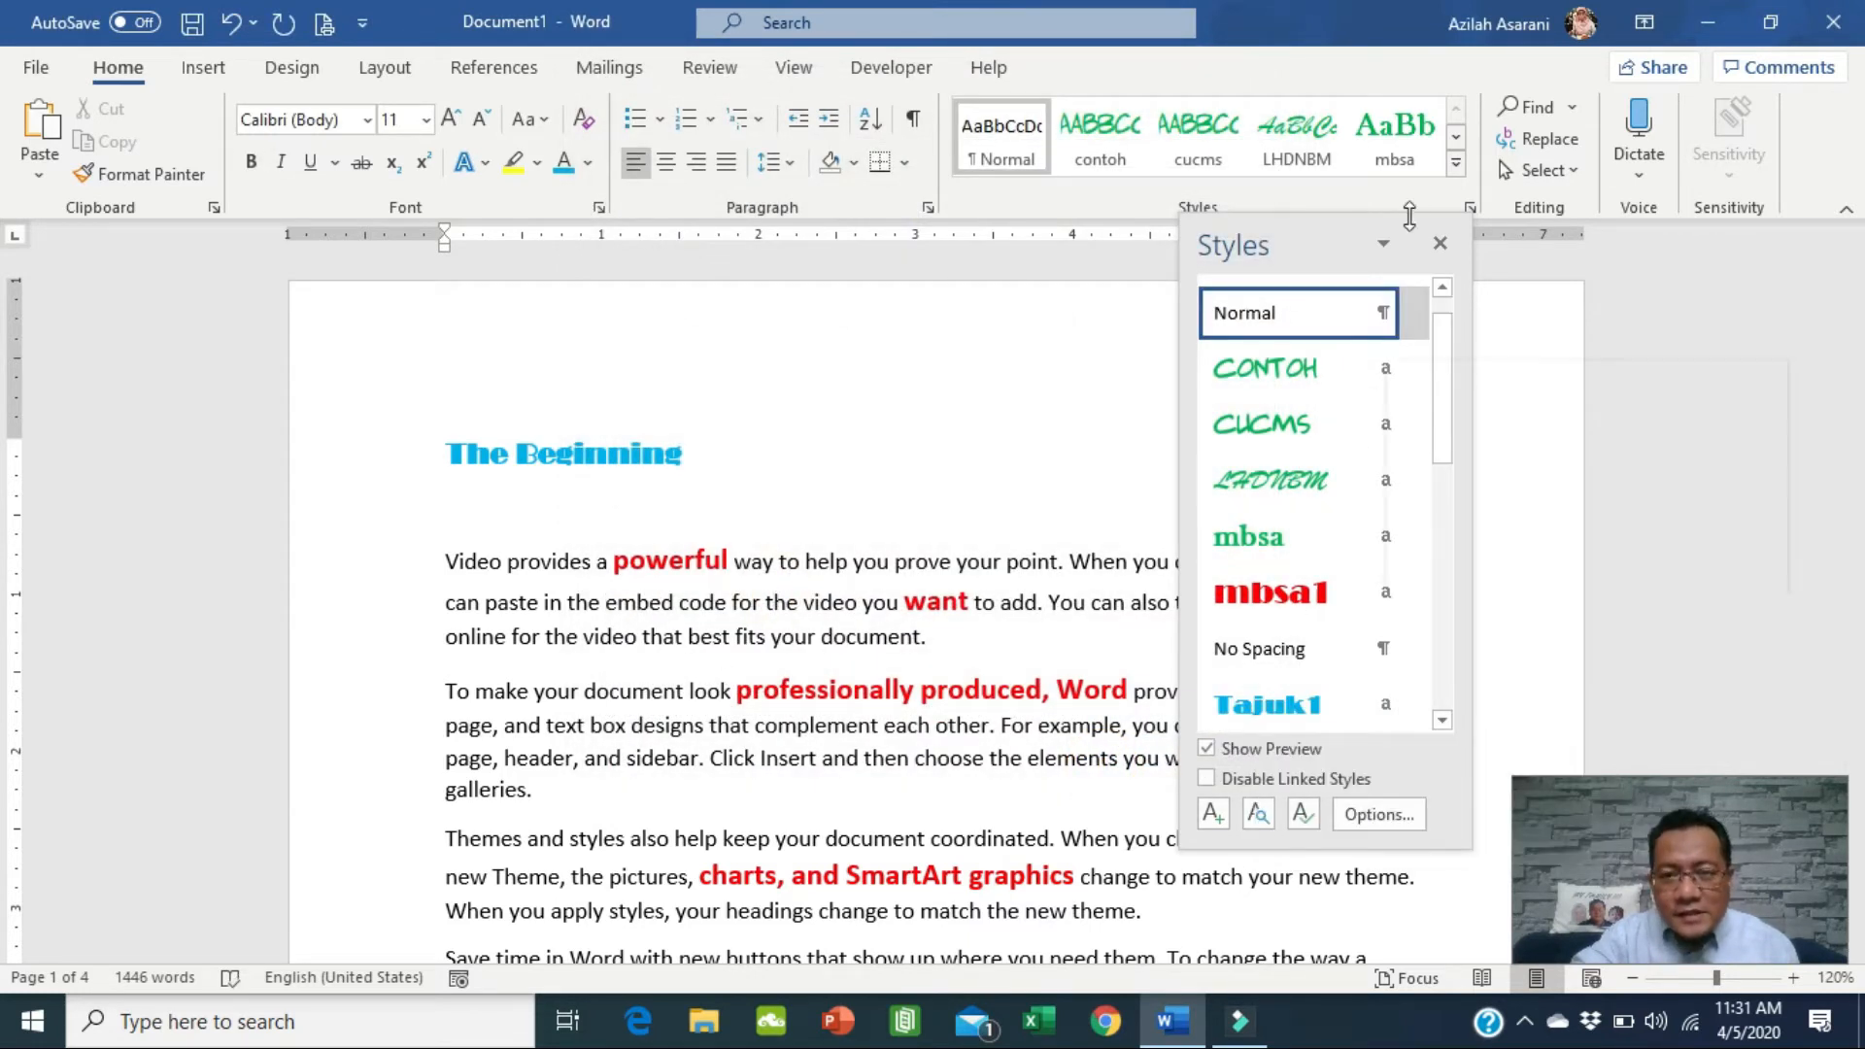
pyautogui.click(1457, 165)
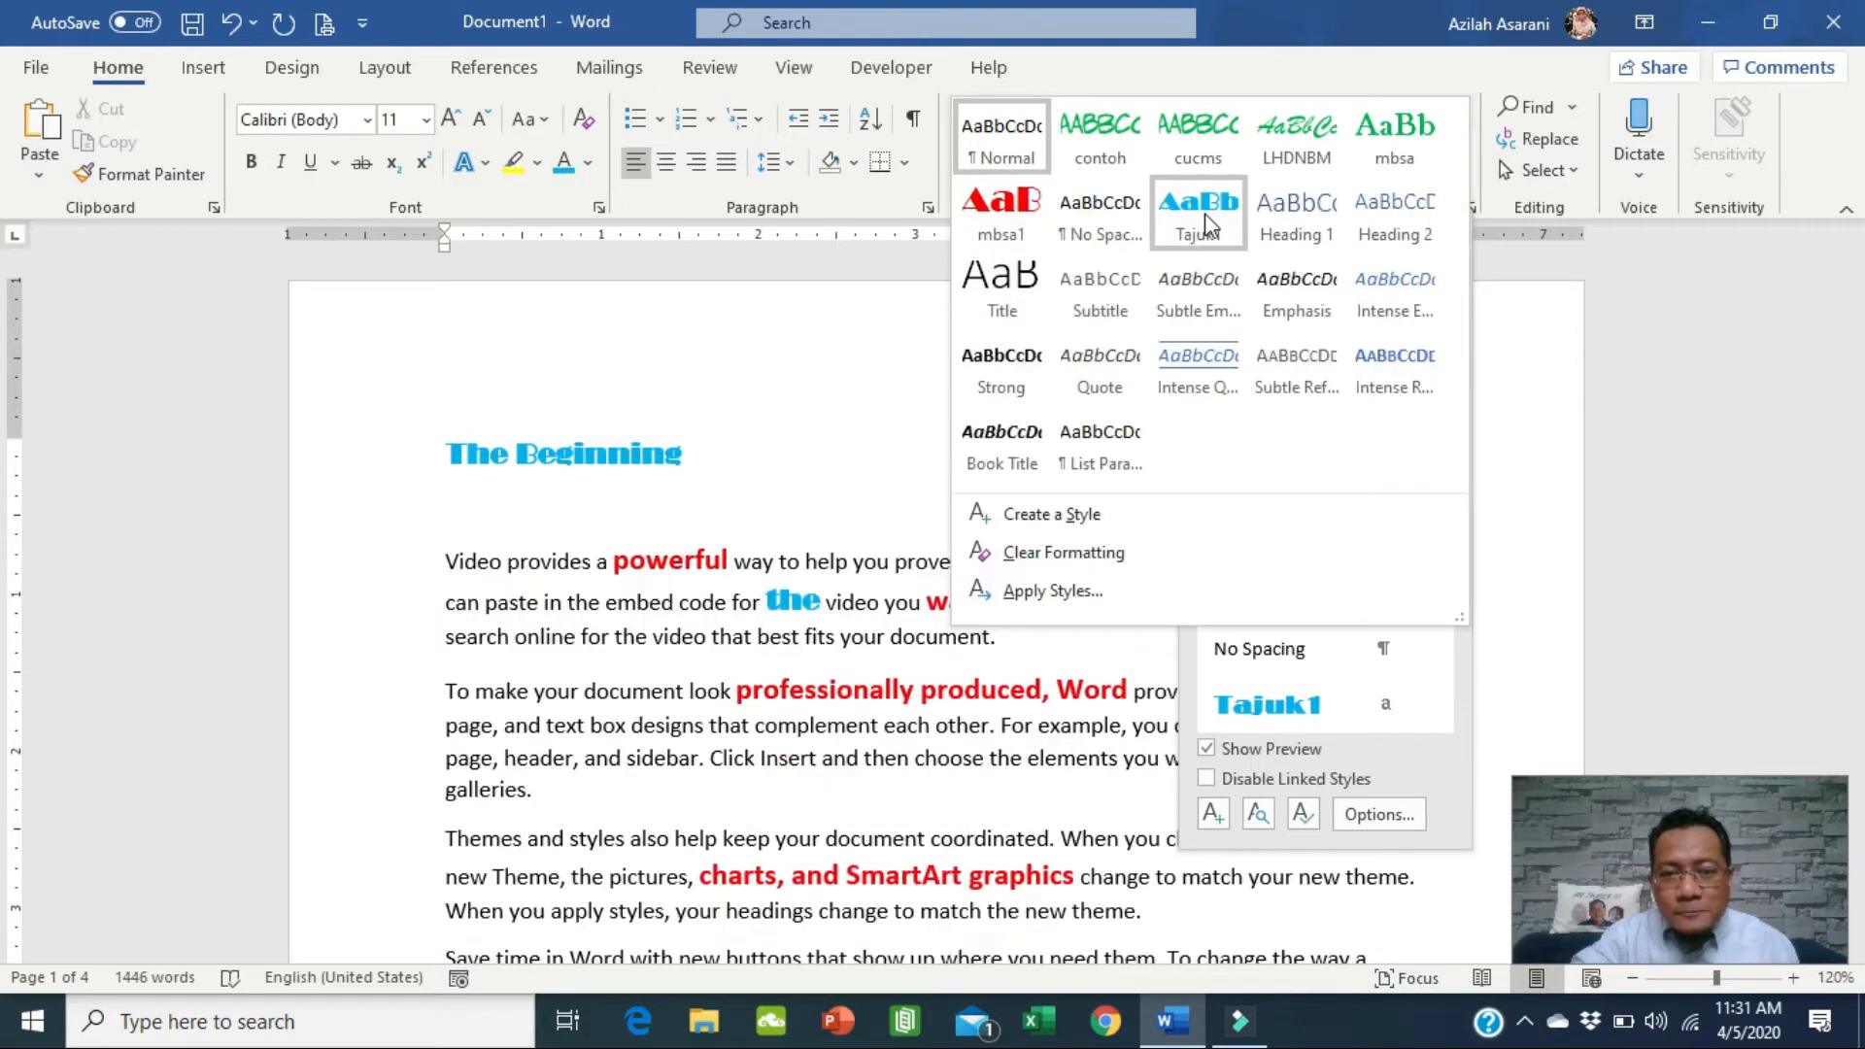
pyautogui.click(807, 728)
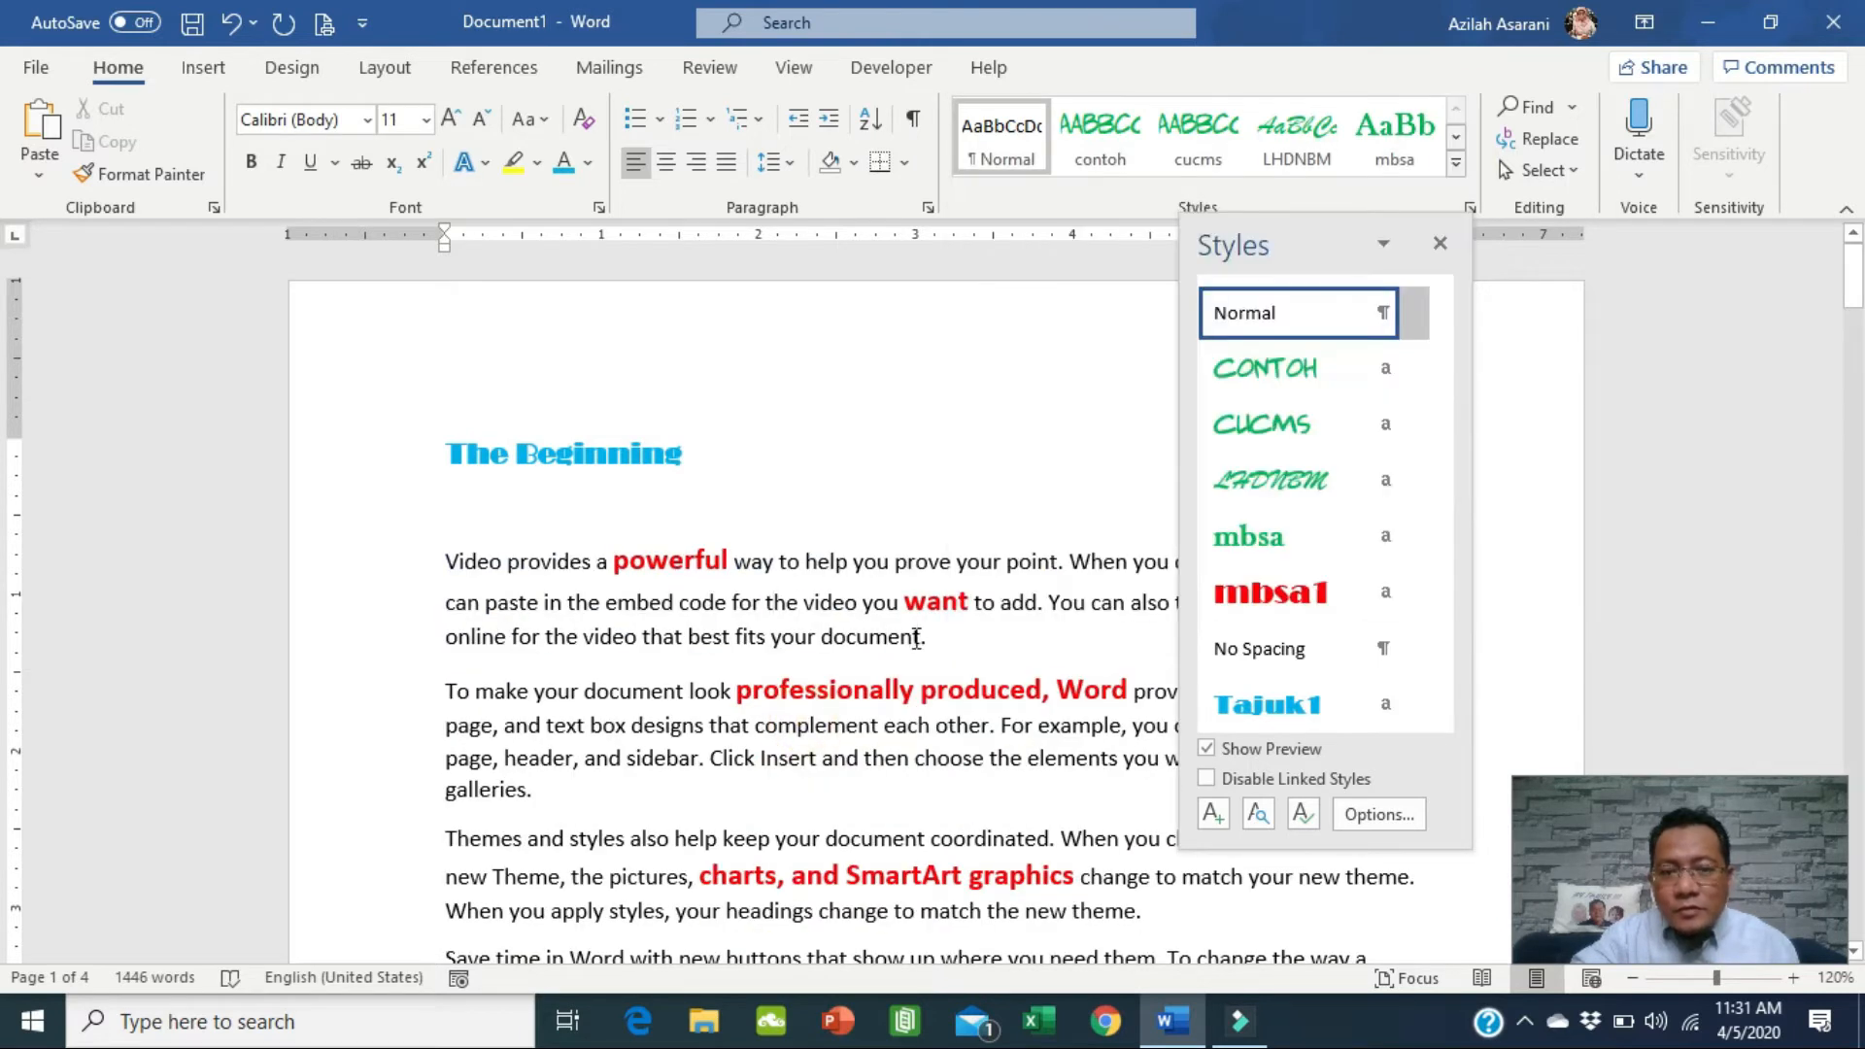
# Apply the Tajuk1 style to "video that best fits your document." and to "with new buttons that" in the first chapter.
pyautogui.moveTo(609, 638); pyautogui.dragTo(931, 646)
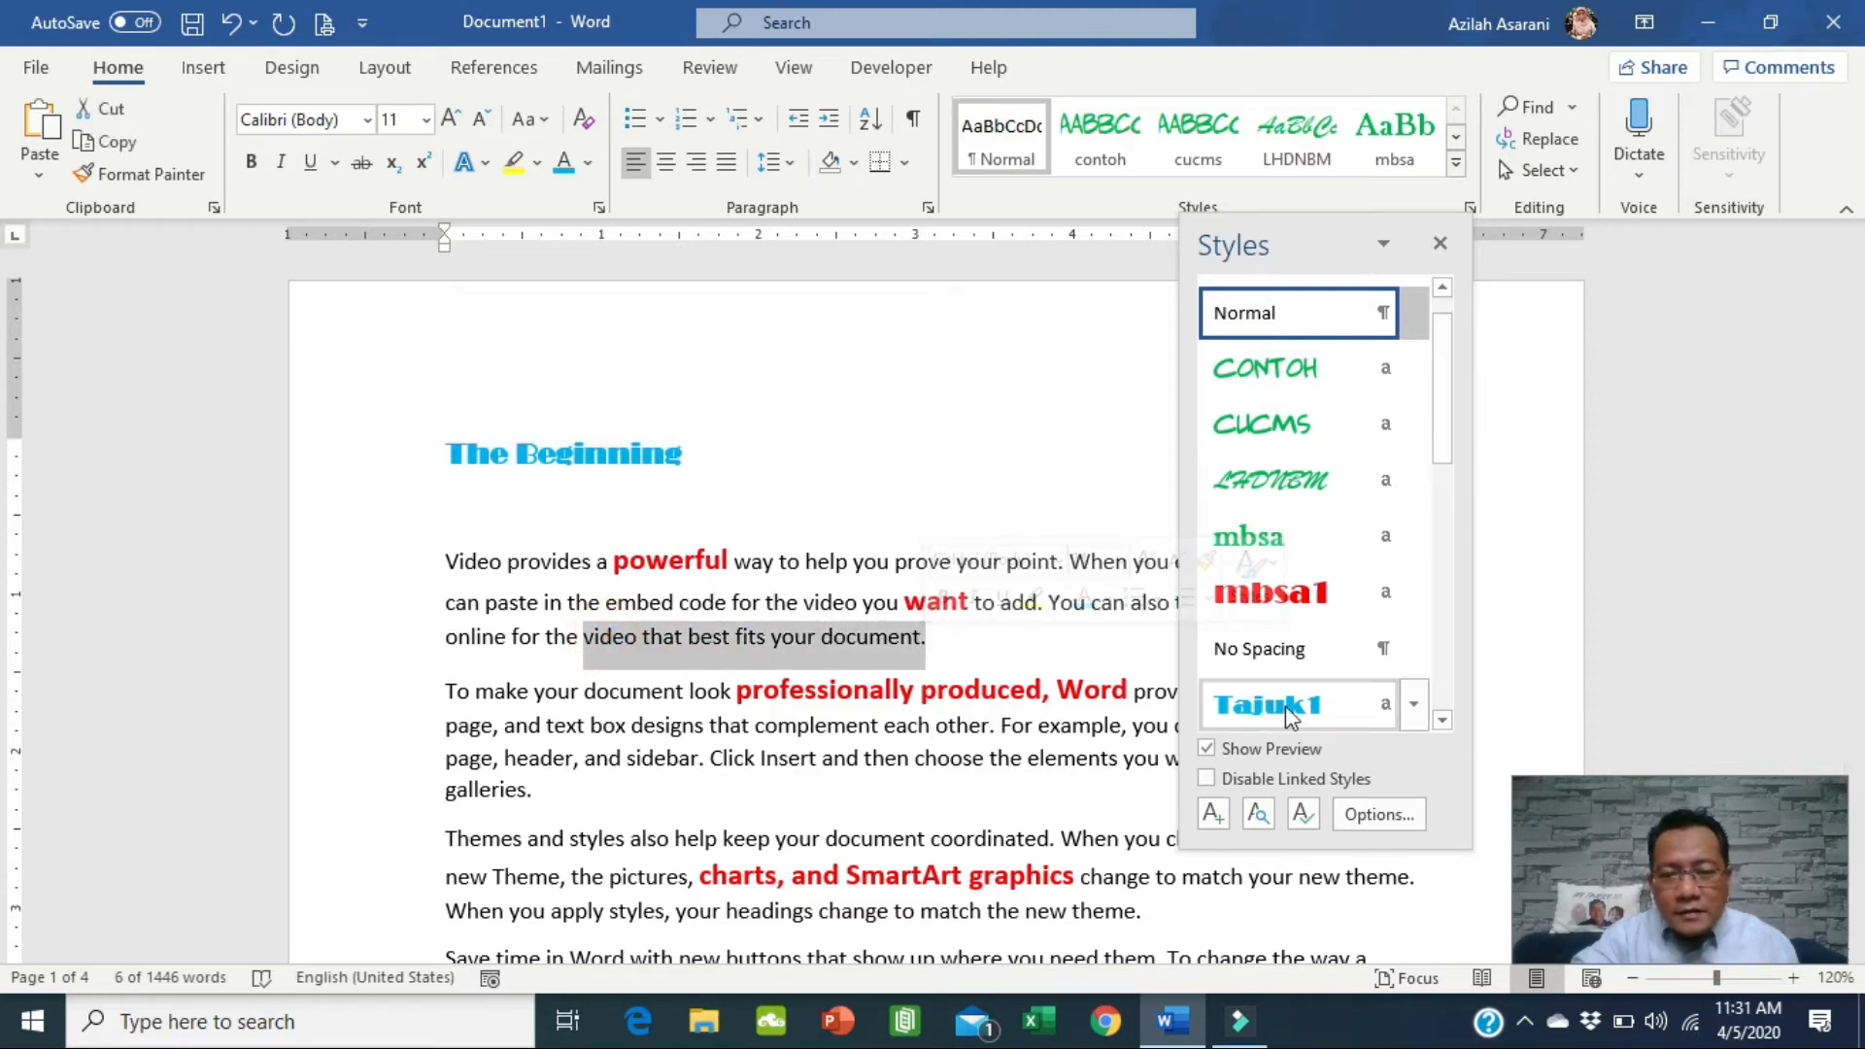
pyautogui.click(1285, 705)
pyautogui.scroll(-2, 691, 726)
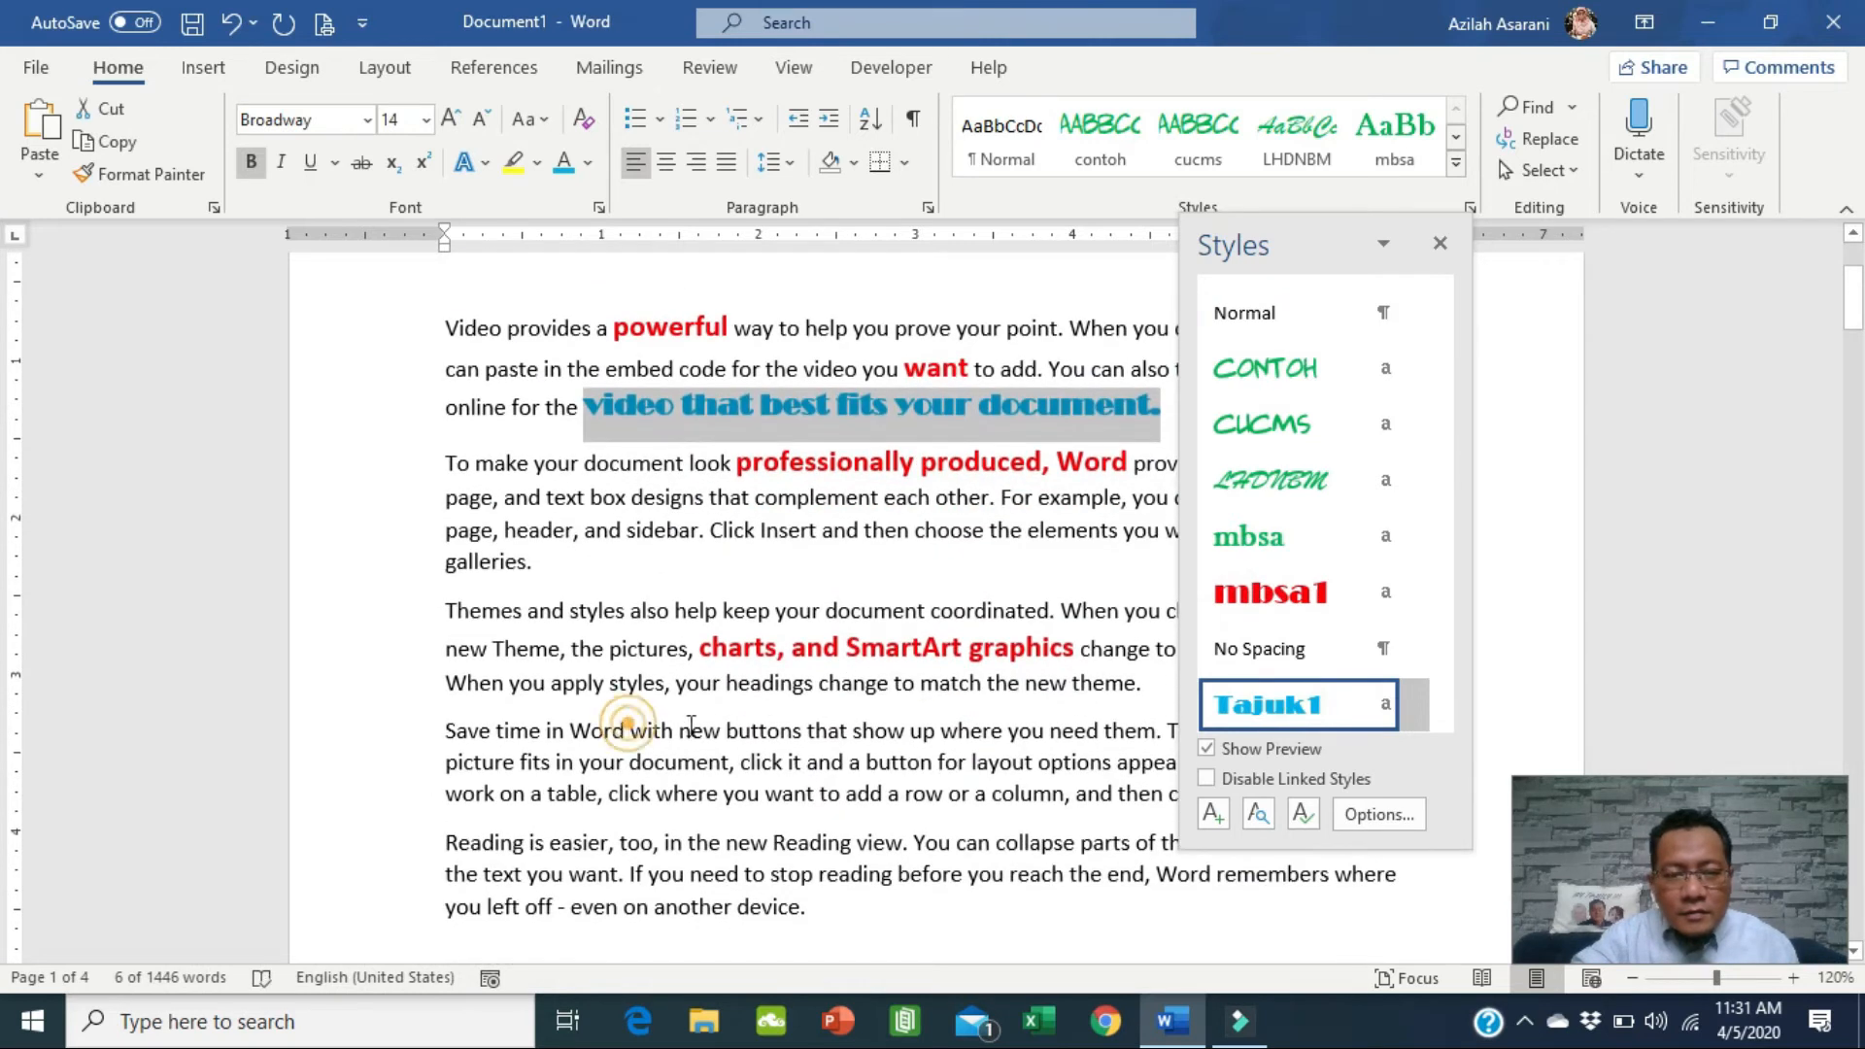
pyautogui.moveTo(629, 731); pyautogui.dragTo(855, 730)
pyautogui.click(1285, 705)
# Apply the Tajuk1 style to "in the new Reading view. You" and to "complement each other." in Chapter 2.
pyautogui.scroll(-2, 797, 780)
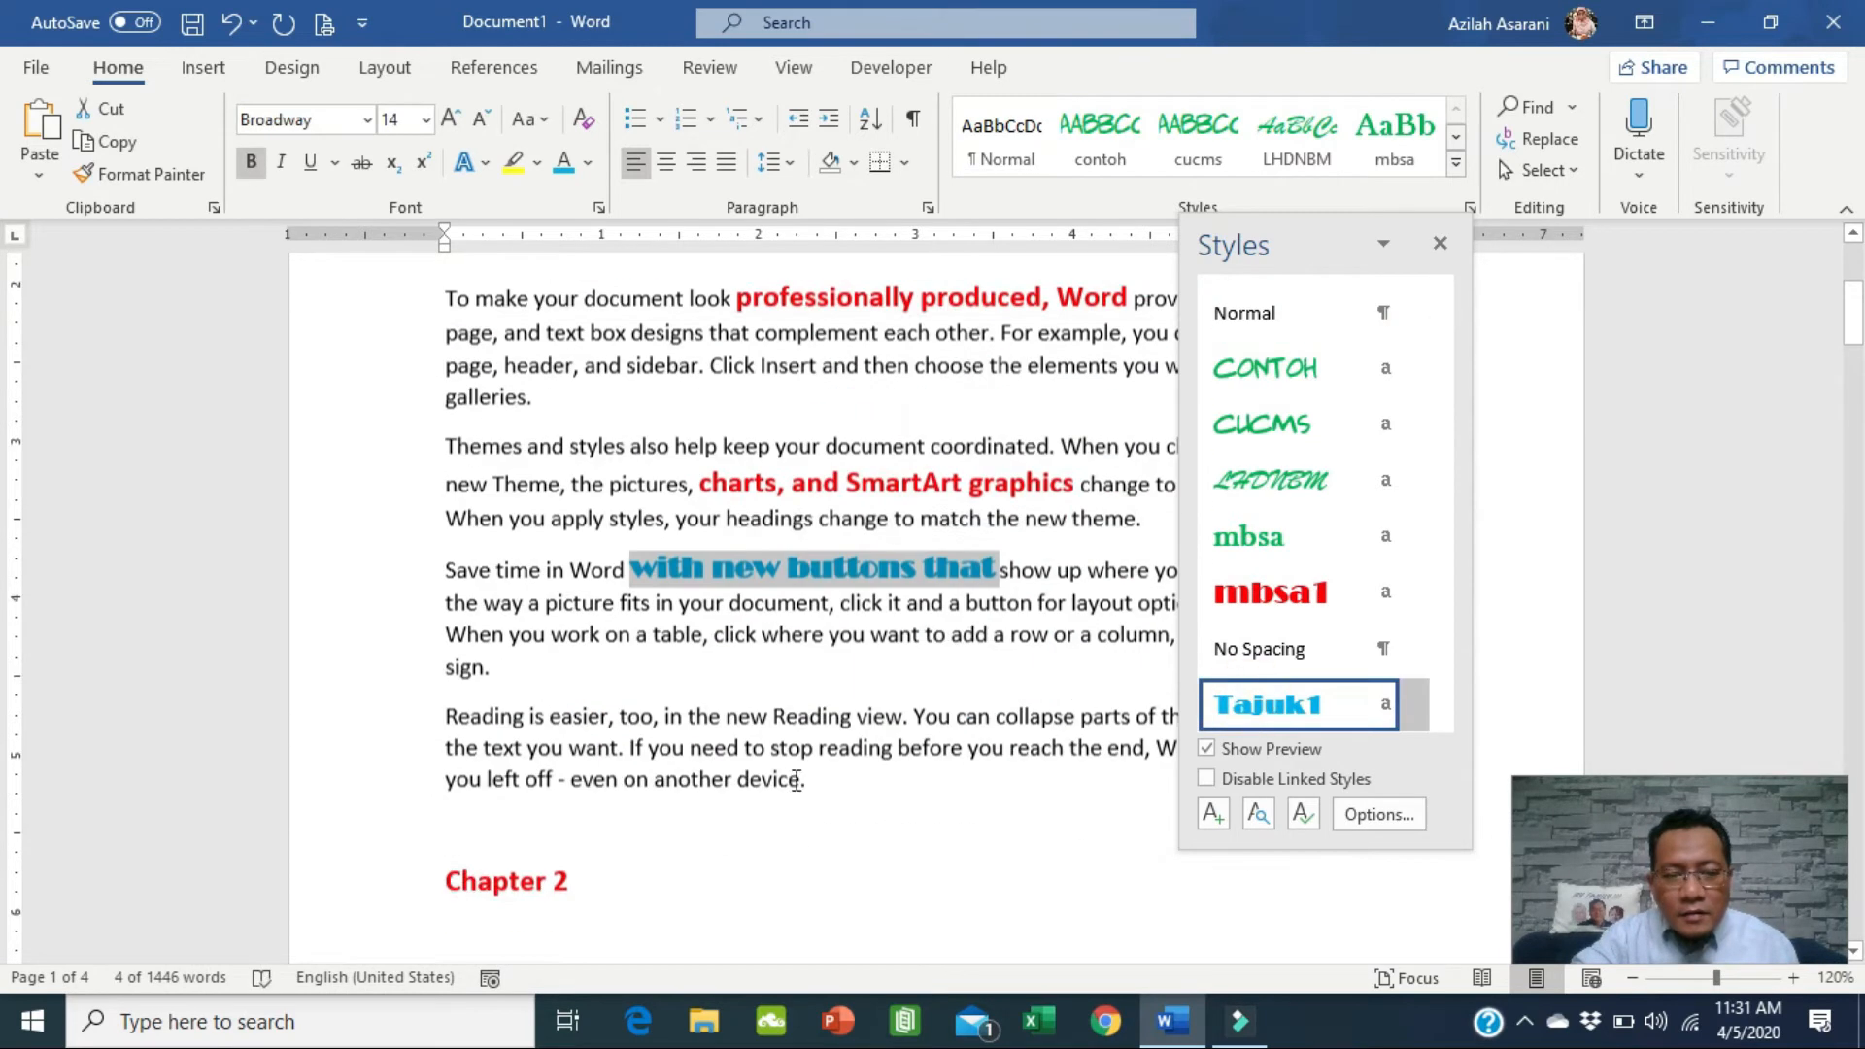
pyautogui.scroll(-1, 796, 780)
pyautogui.moveTo(663, 648); pyautogui.dragTo(955, 648)
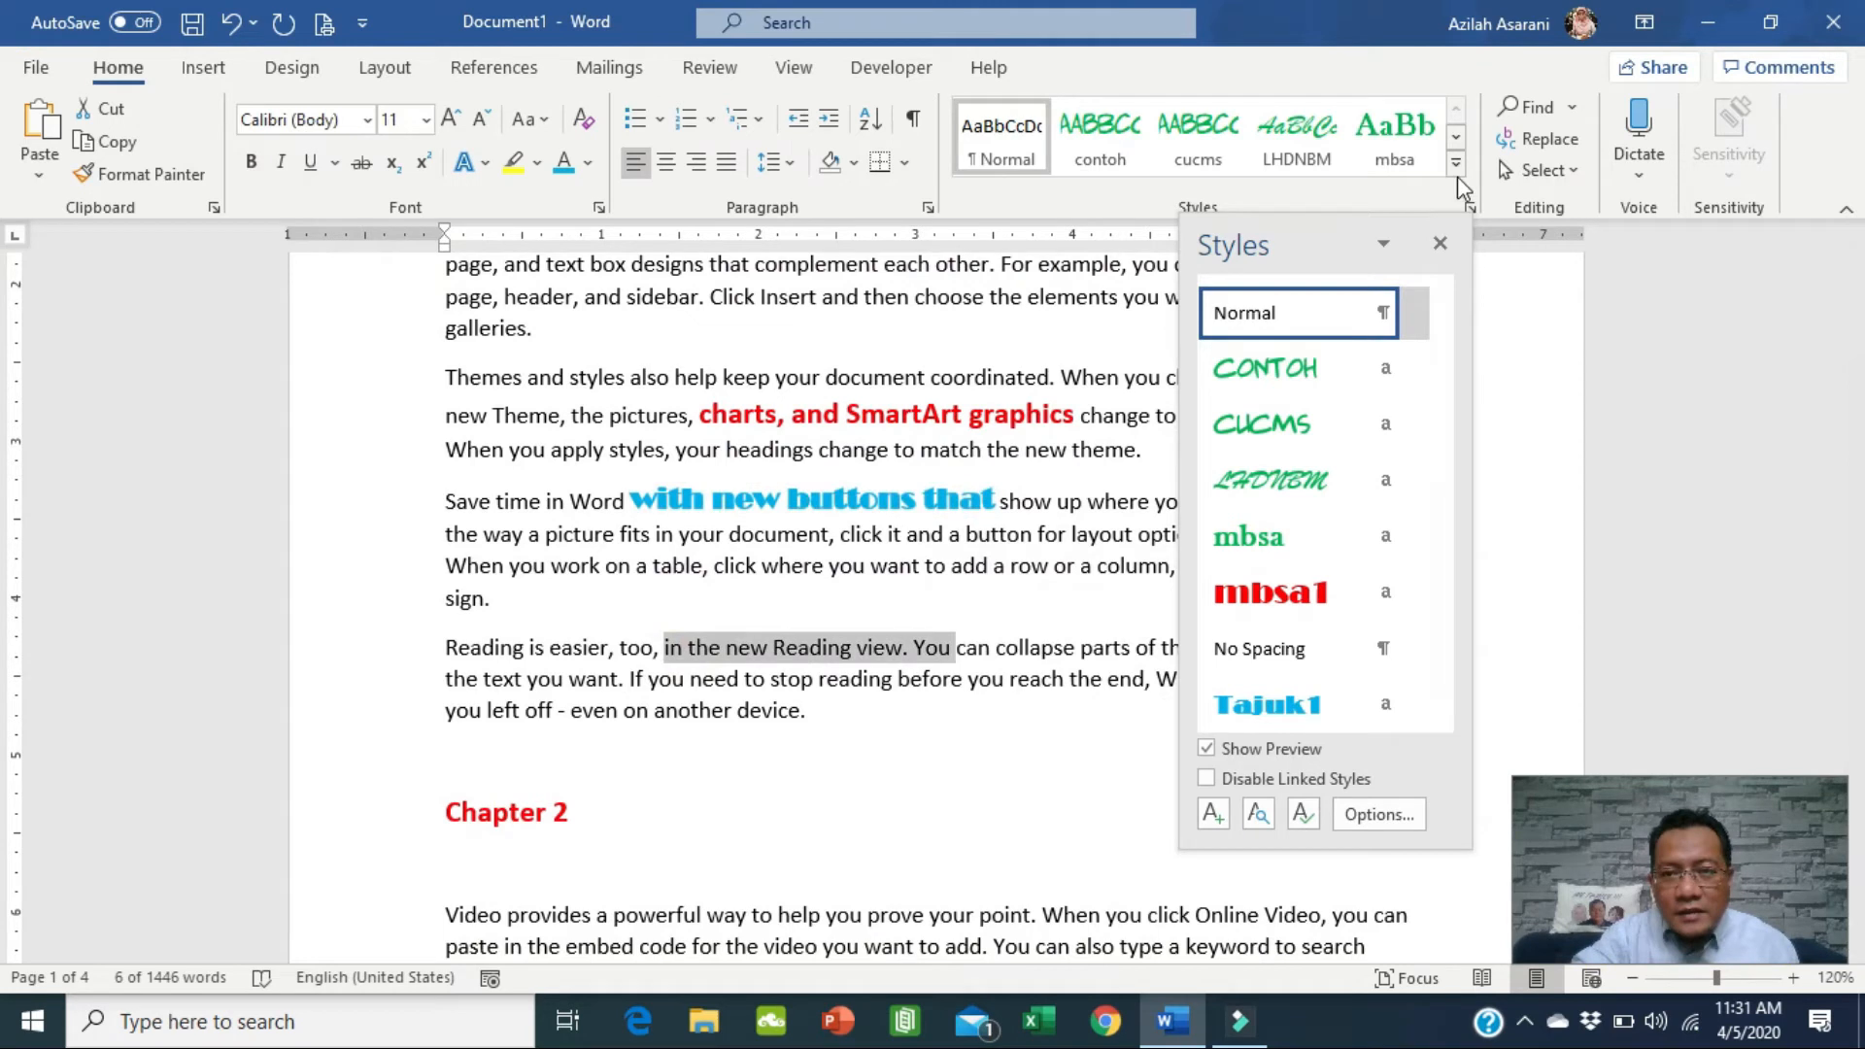
pyautogui.click(1456, 167)
pyautogui.click(1201, 206)
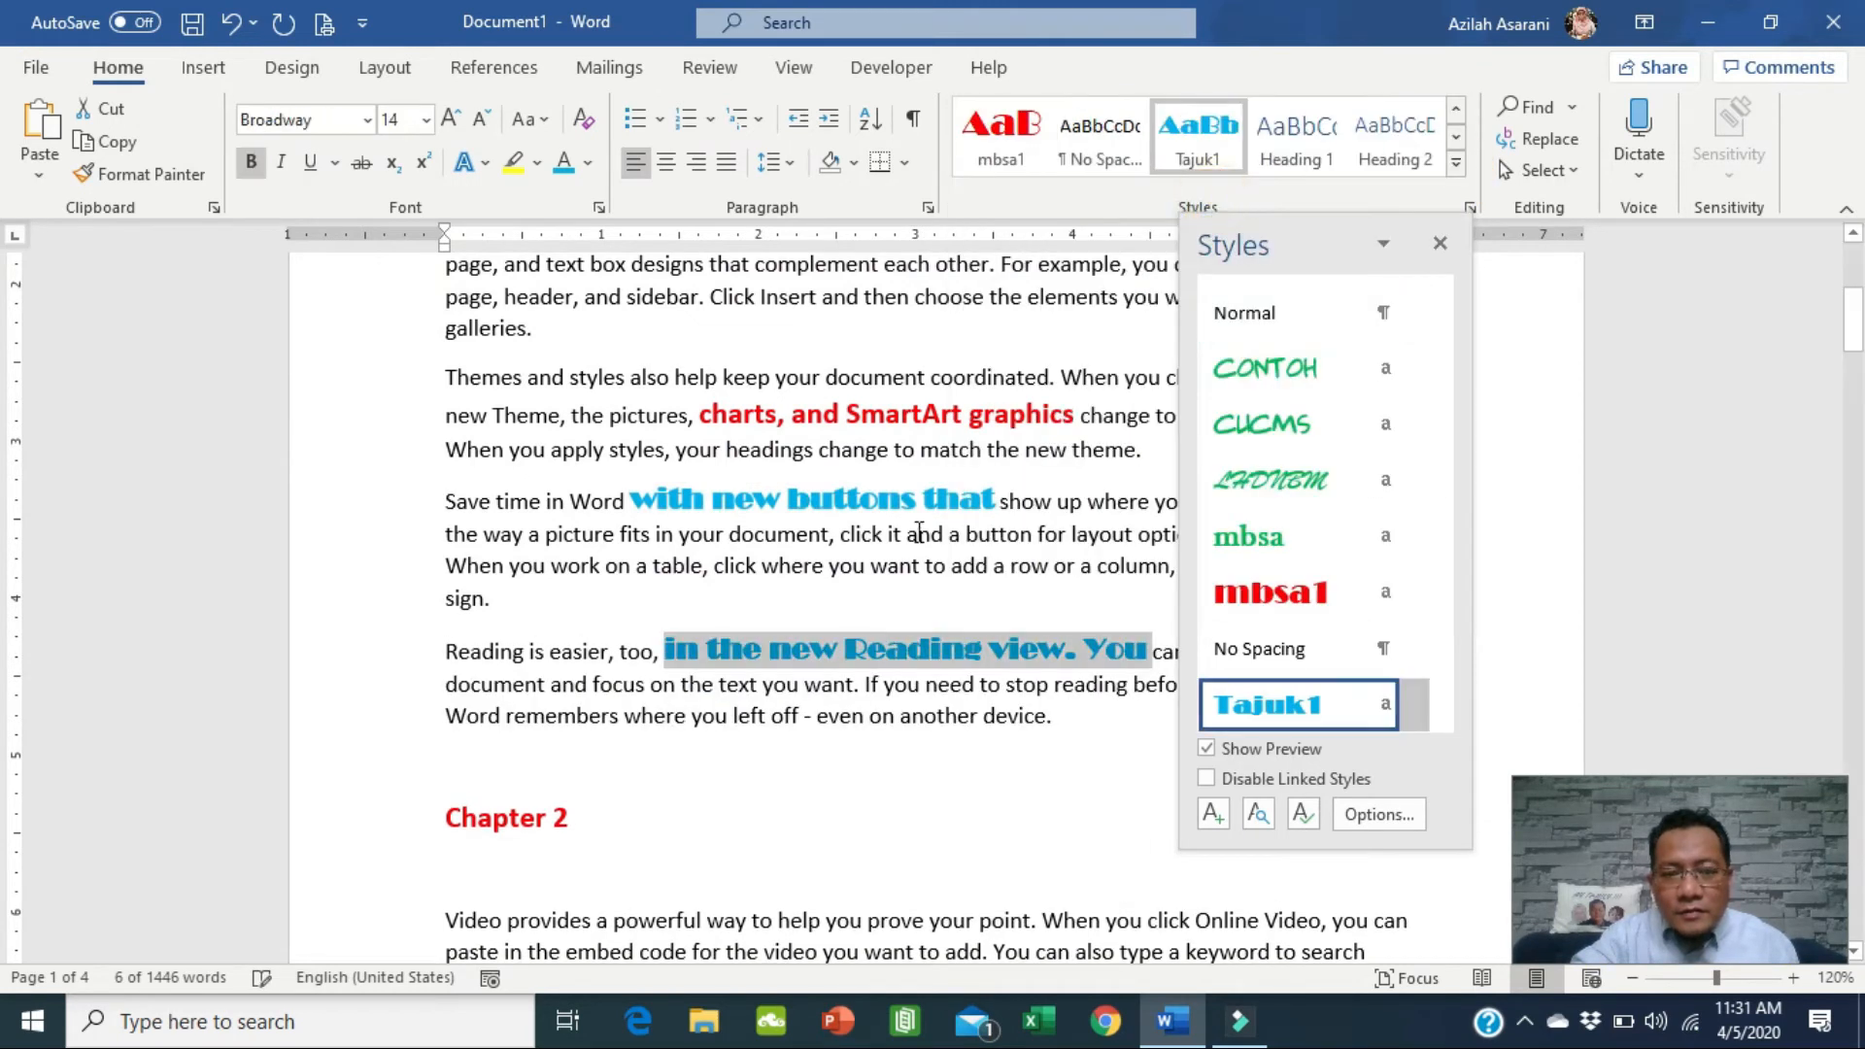
pyautogui.scroll(-3, 919, 533)
pyautogui.moveTo(697, 753); pyautogui.dragTo(938, 753)
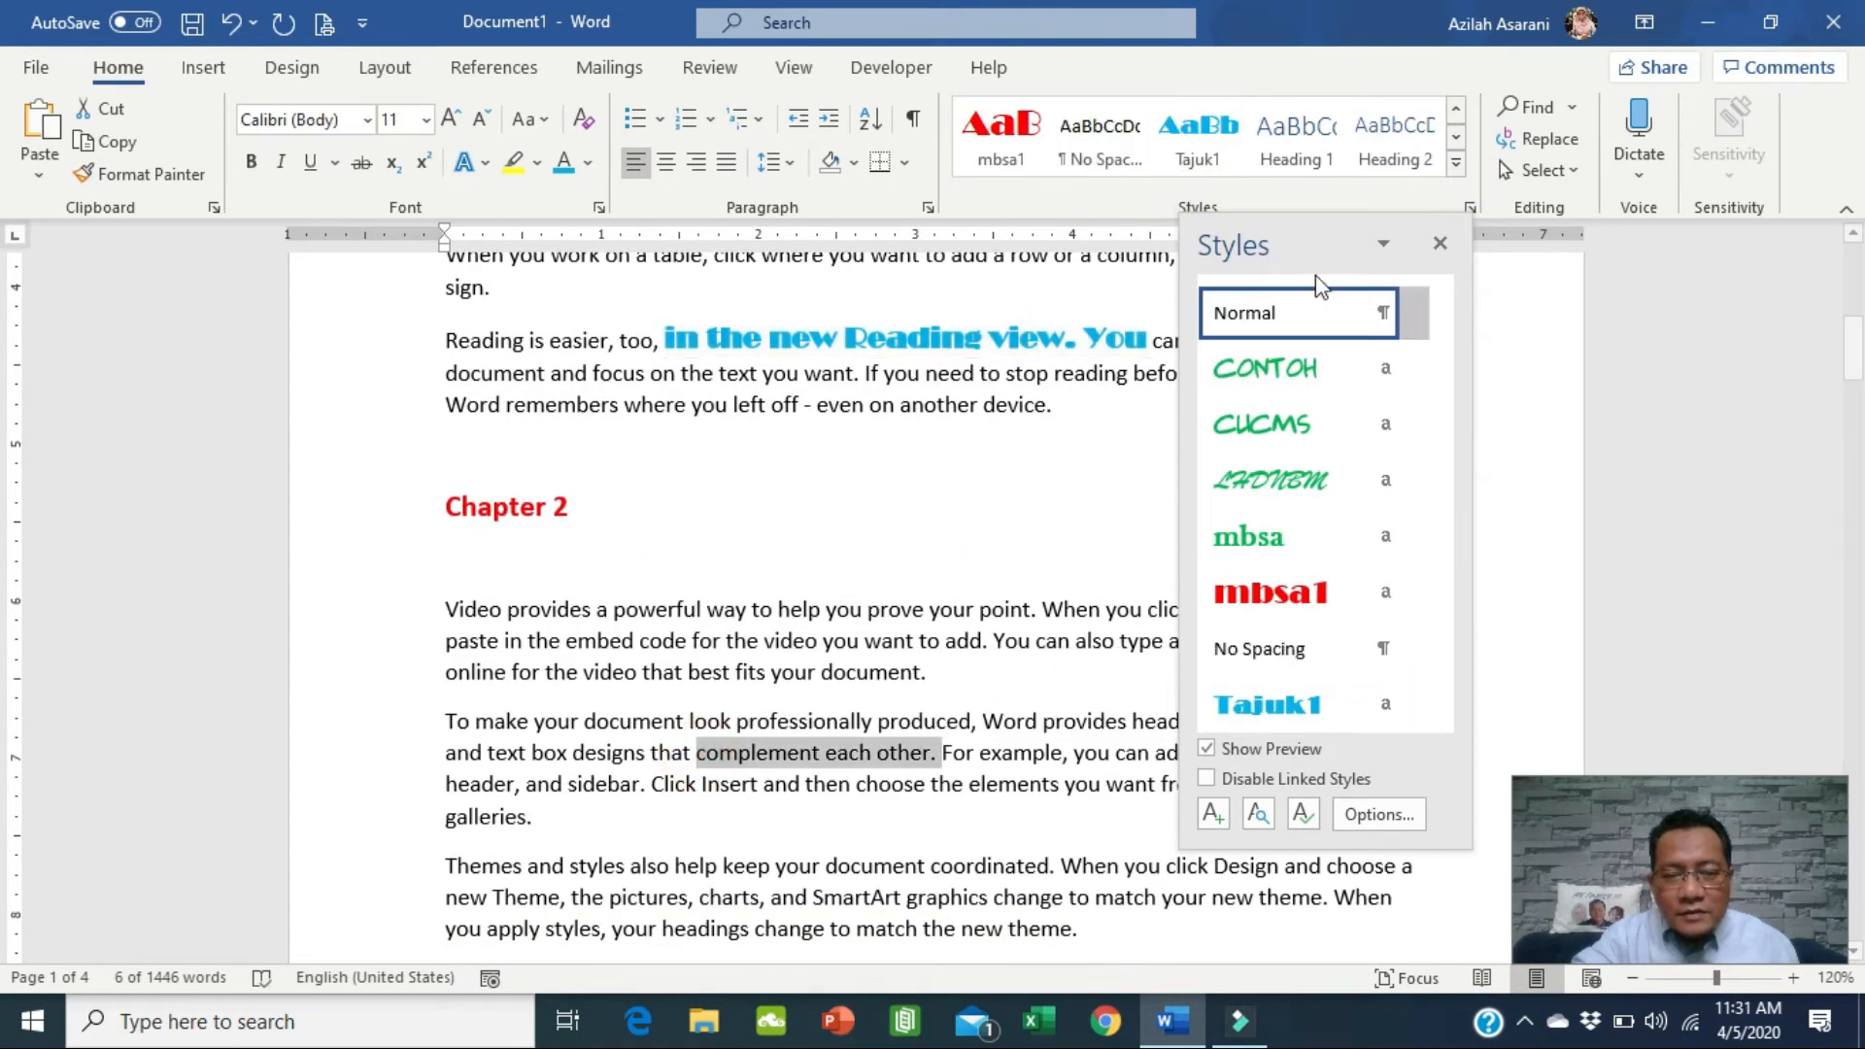
pyautogui.click(1201, 132)
# Apply the Tajuk1 style to "look professionally produced," in Chapter 3 and close the floating styles list.
pyautogui.scroll(-6, 825, 581)
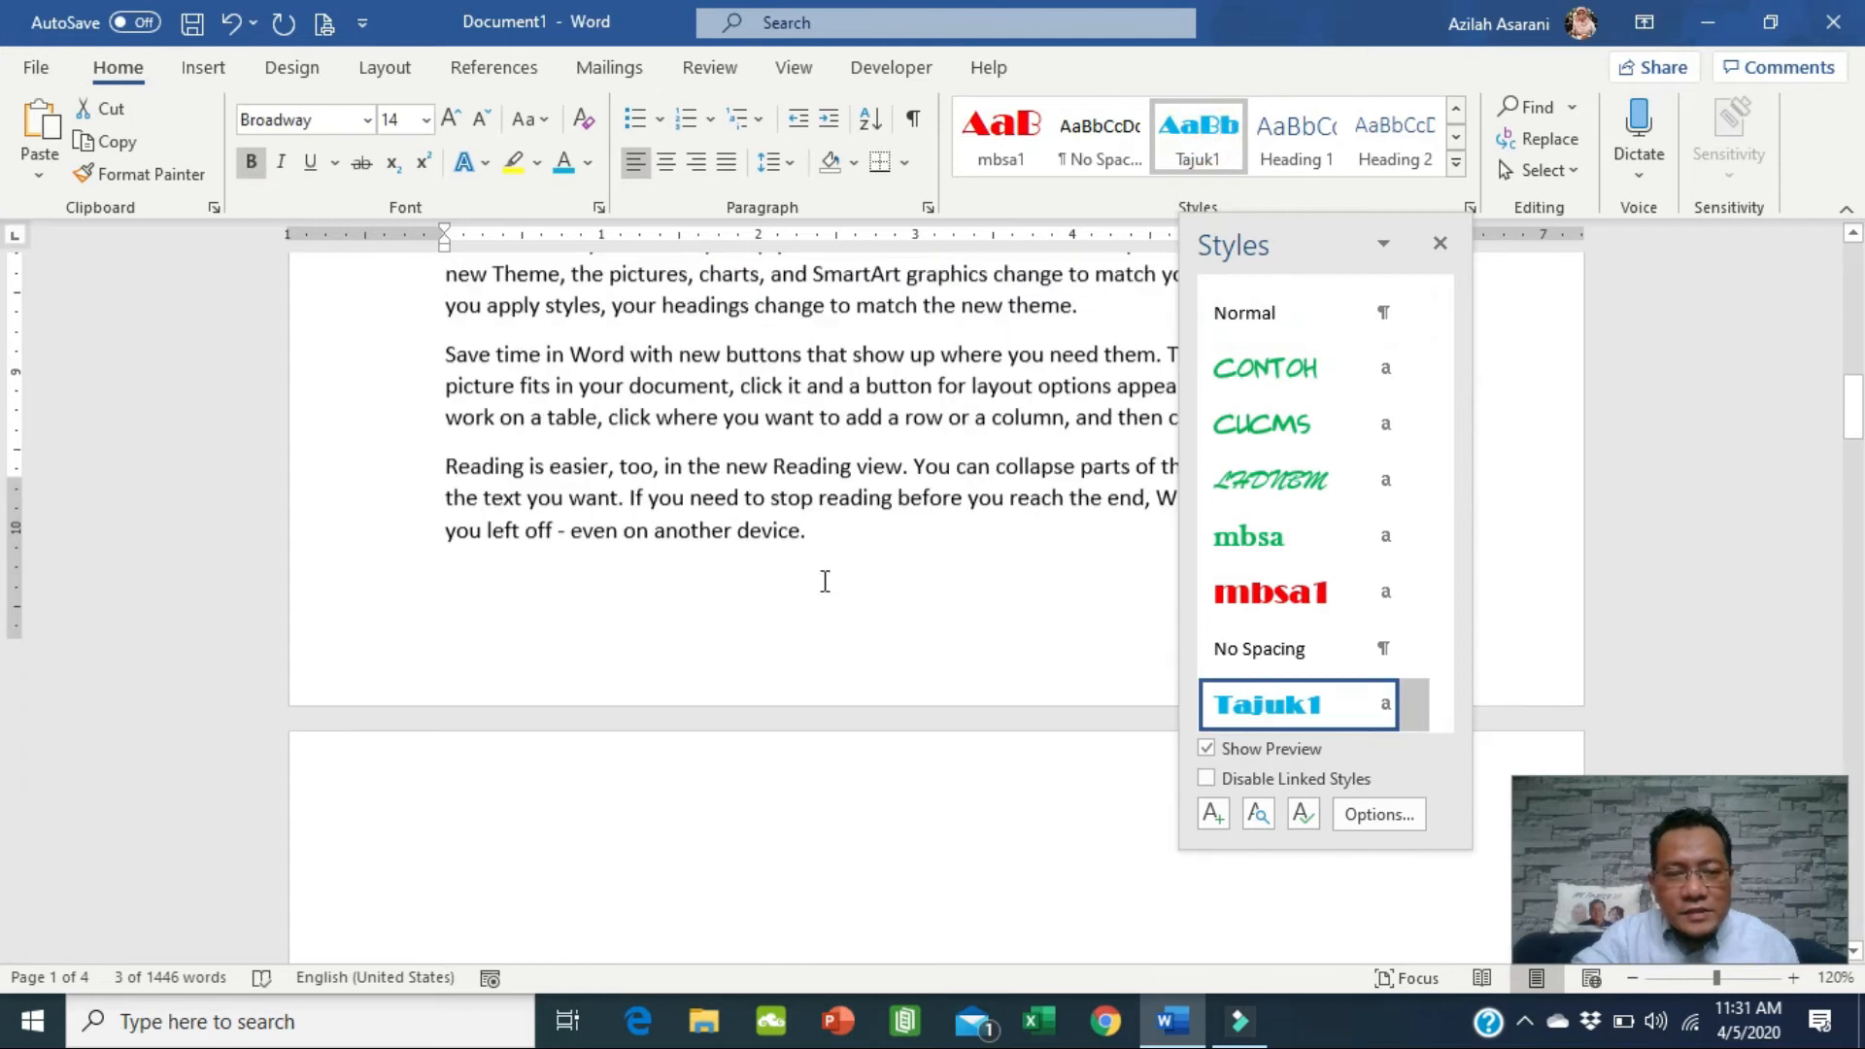
pyautogui.scroll(-6, 825, 581)
pyautogui.moveTo(690, 488); pyautogui.dragTo(975, 489)
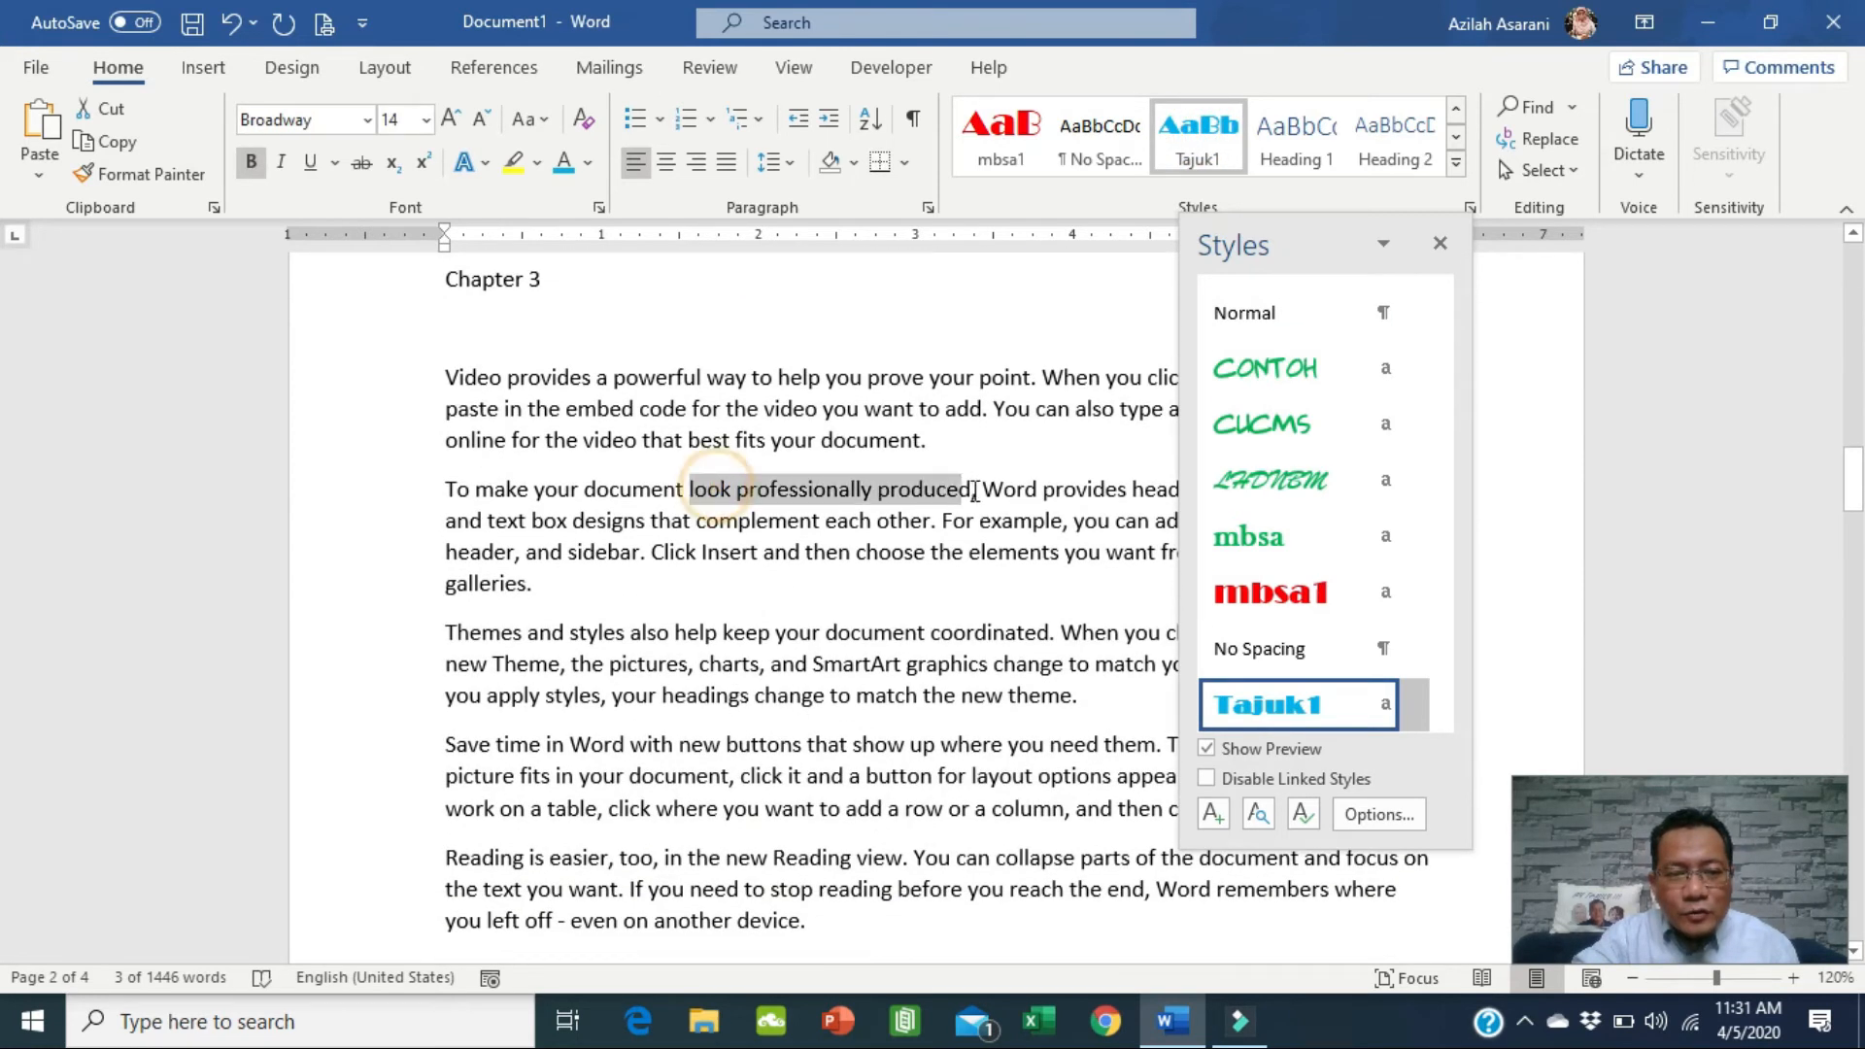
pyautogui.click(1200, 145)
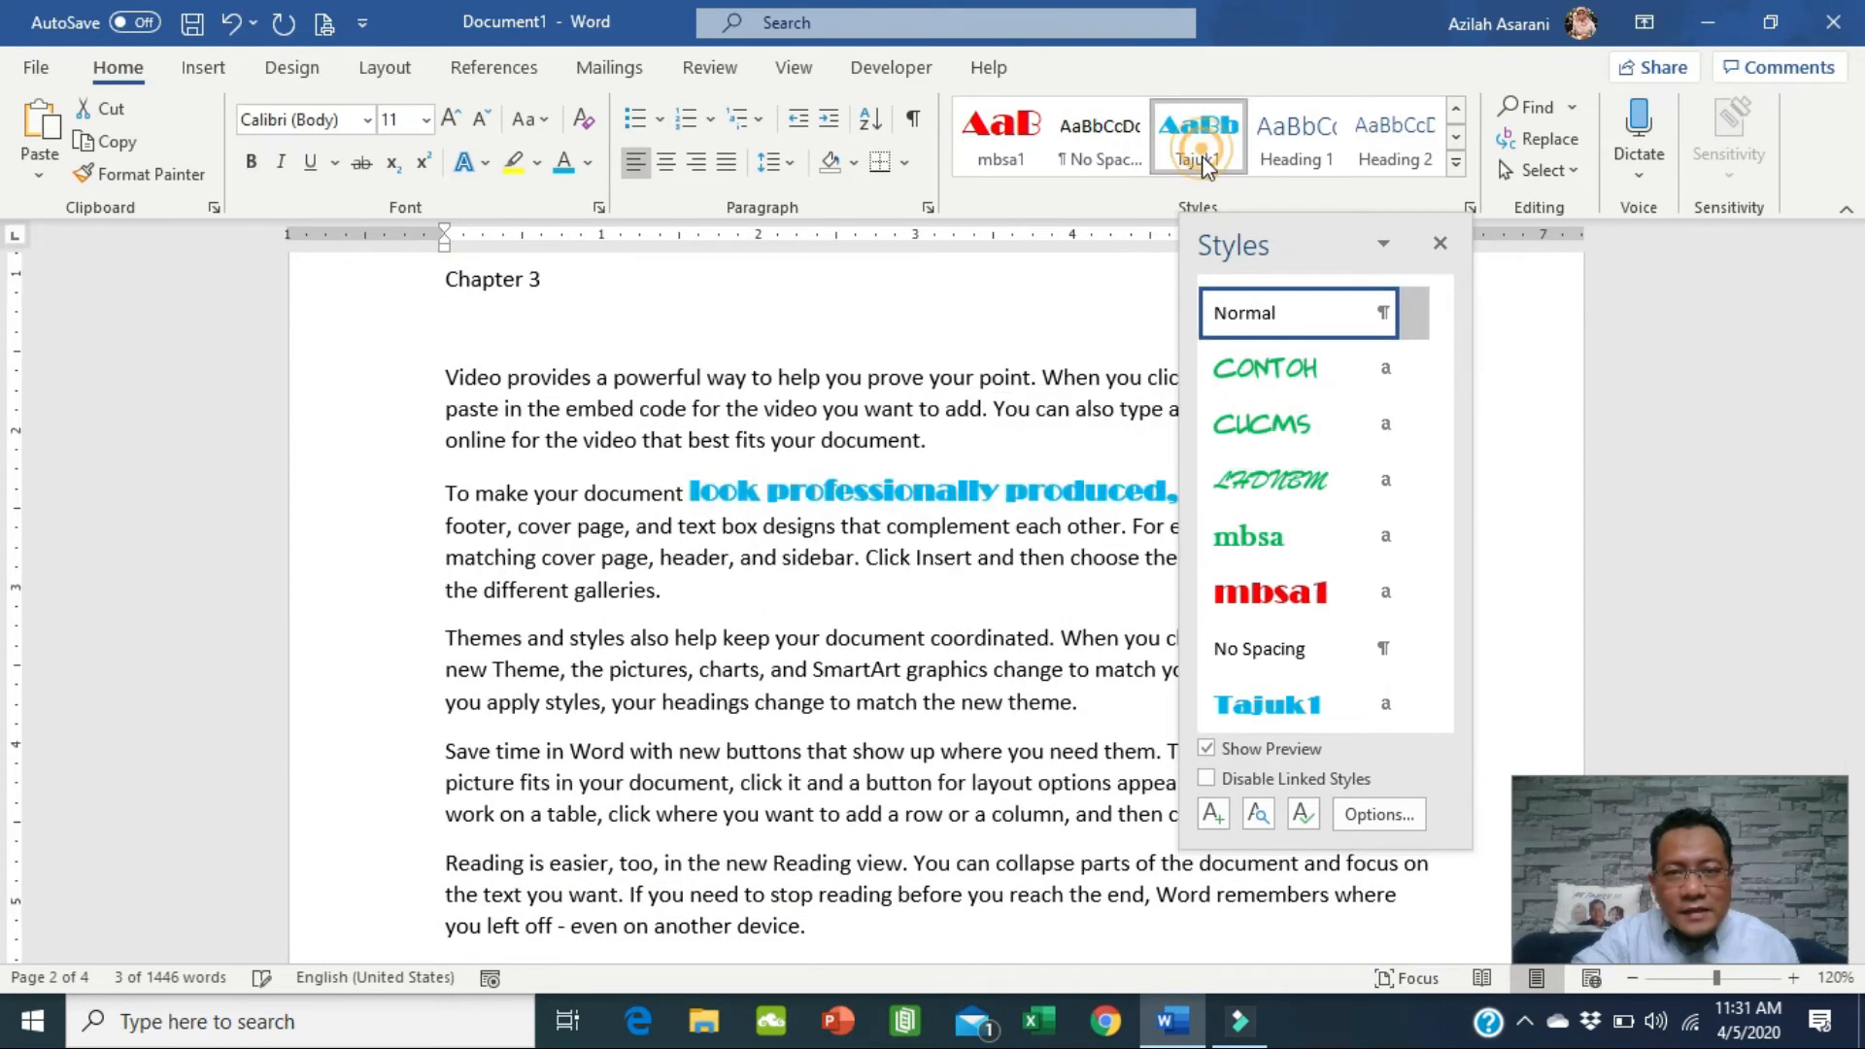
pyautogui.click(1441, 244)
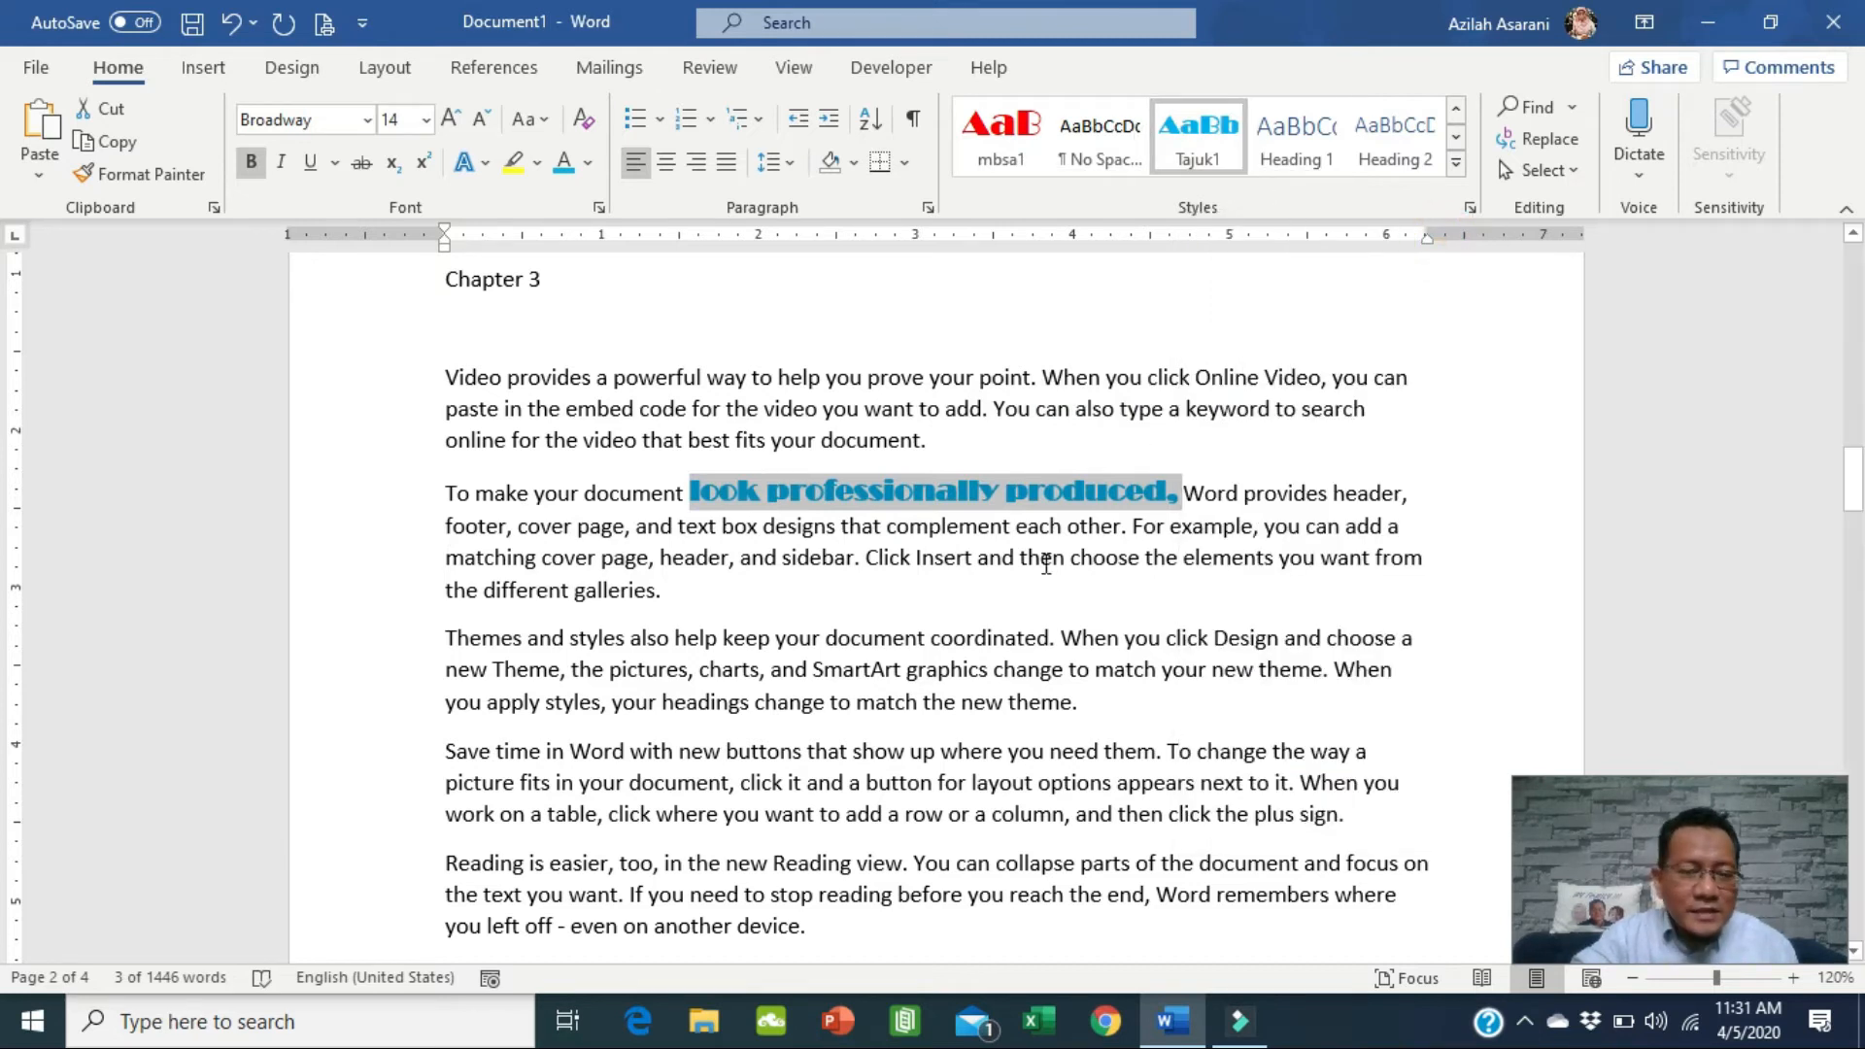
# Modify the Tajuk1 style to use the Verdana font and the standard green font color.
pyautogui.scroll(15, 1047, 564)
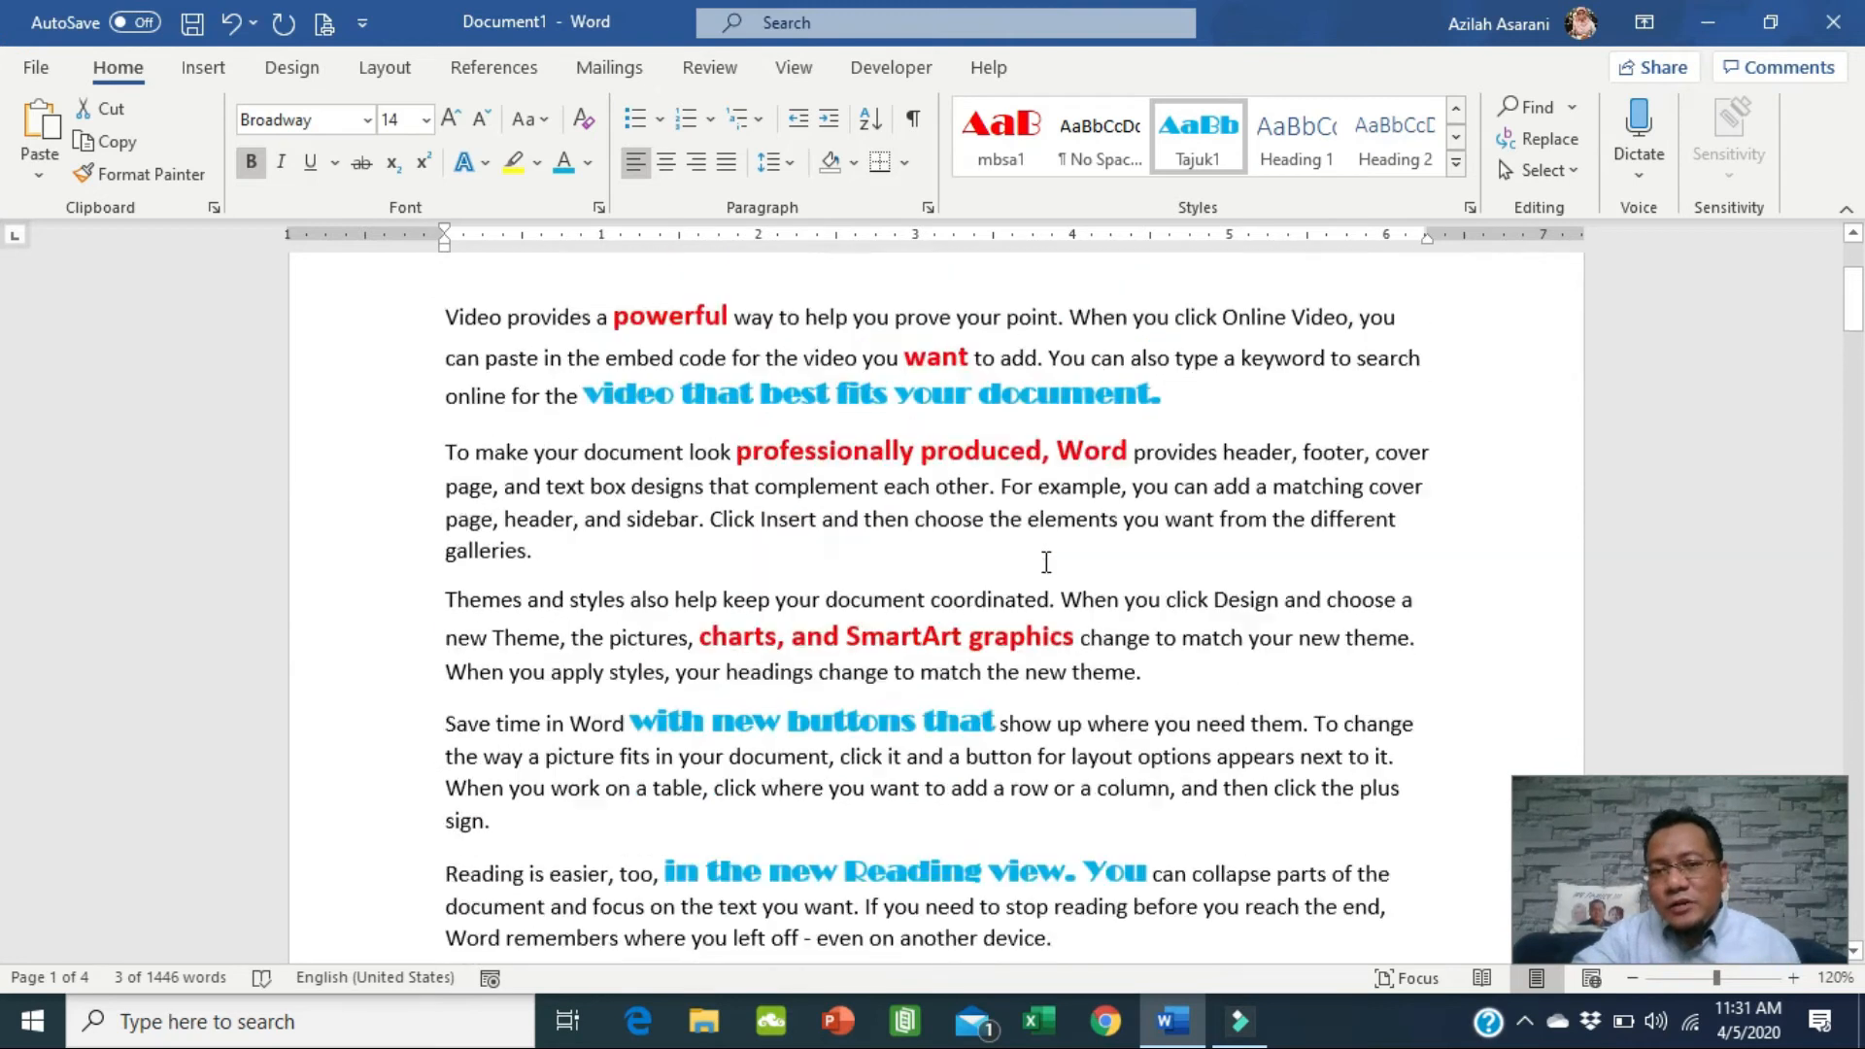
pyautogui.scroll(3, 1047, 562)
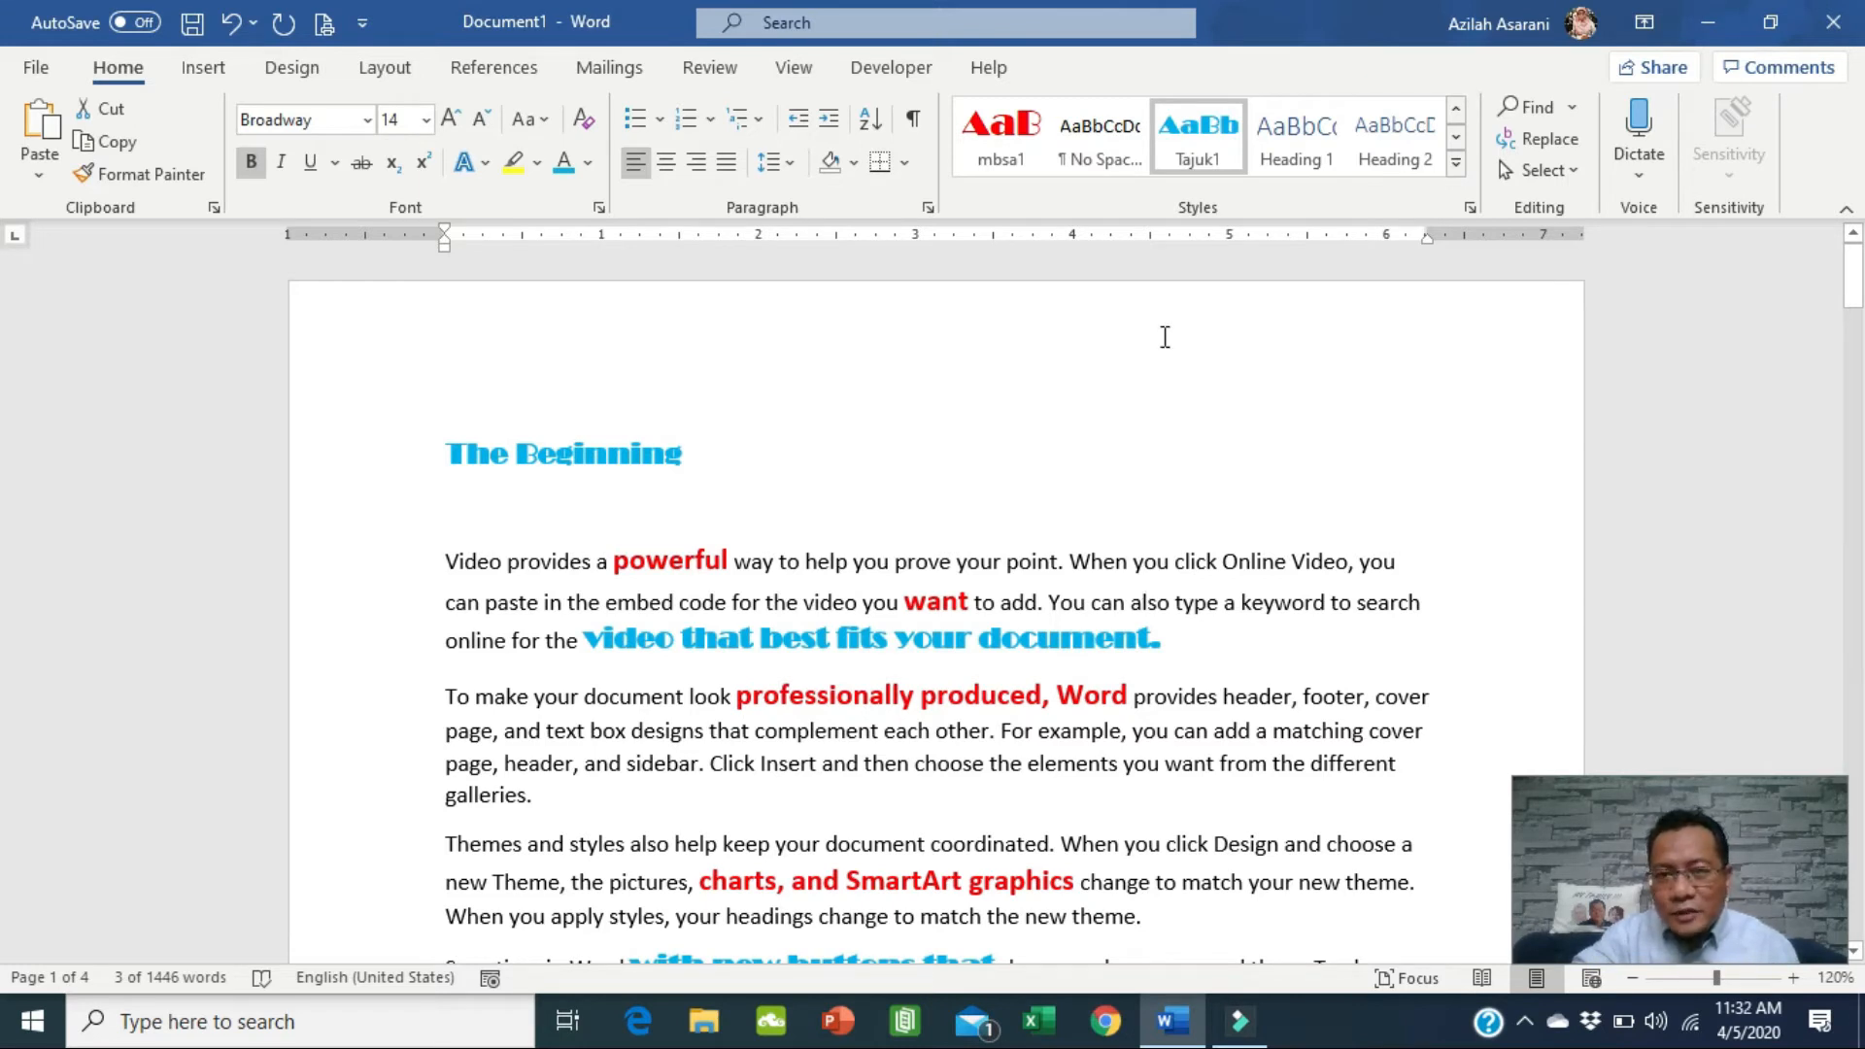
pyautogui.click(1105, 605)
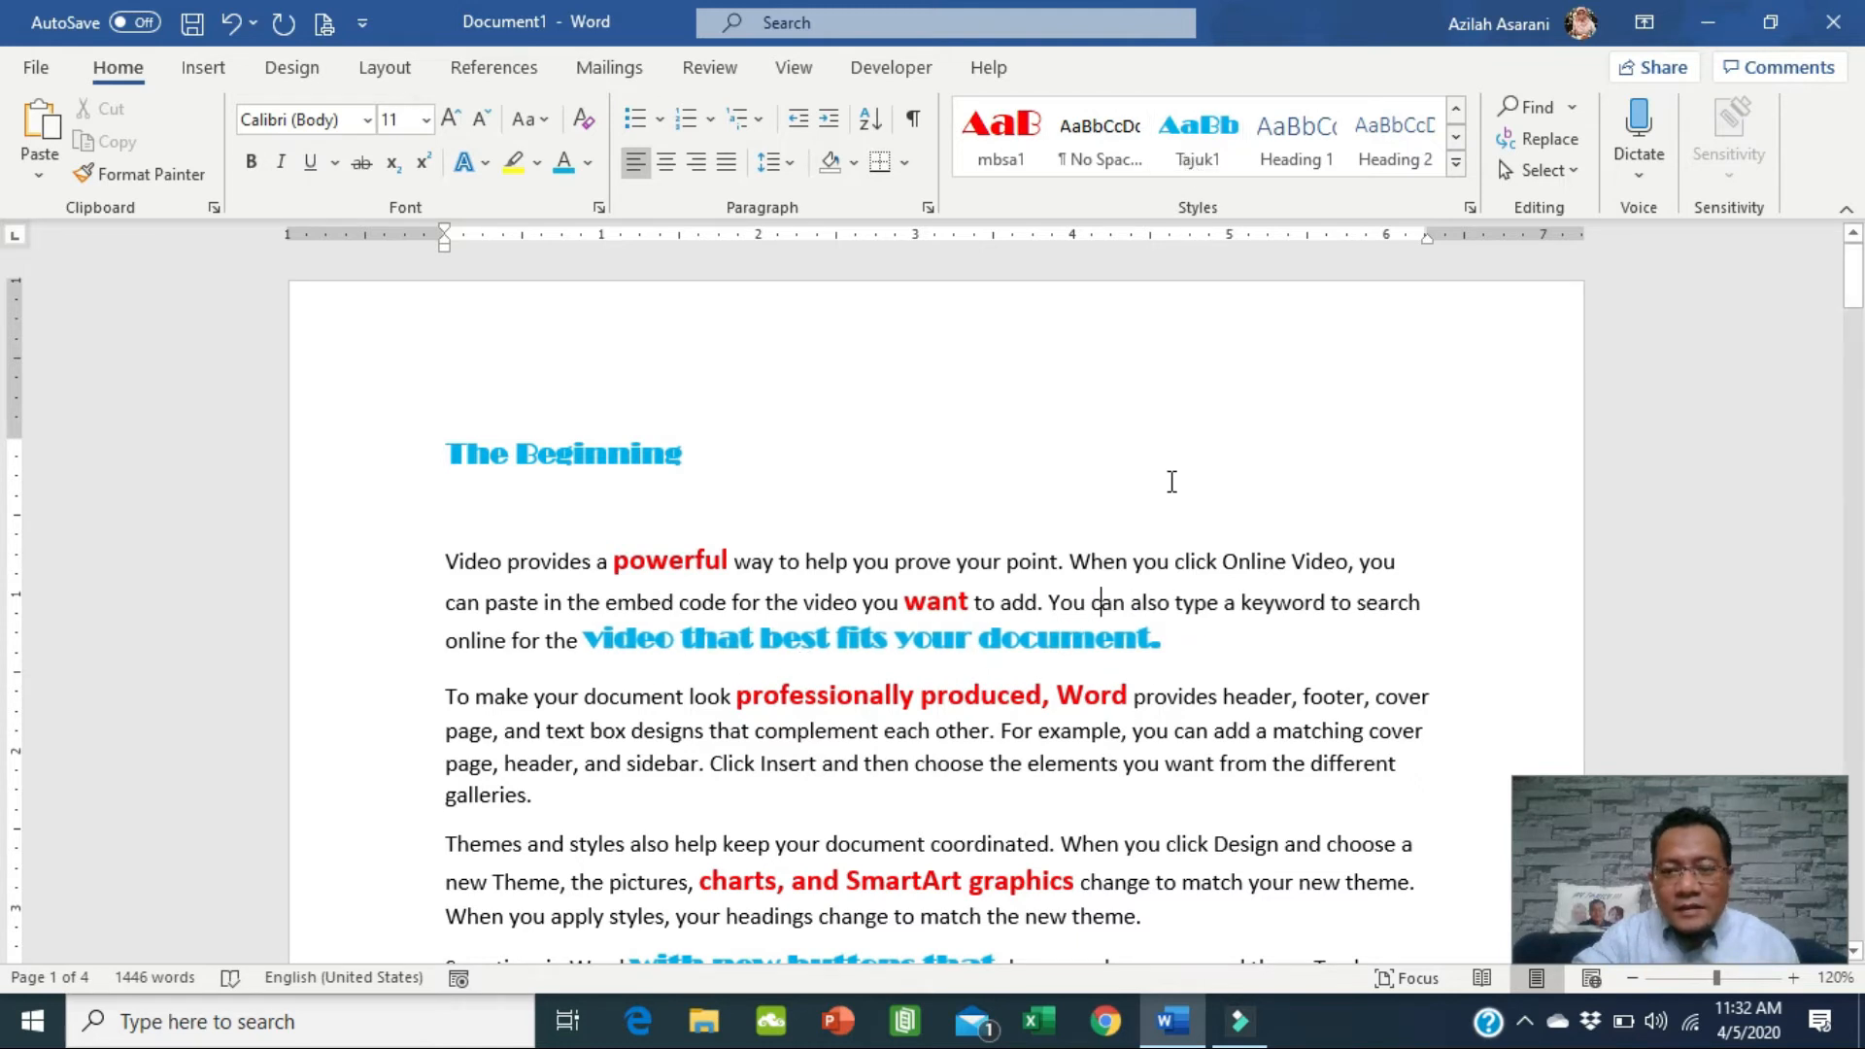
pyautogui.rightClick(1202, 146)
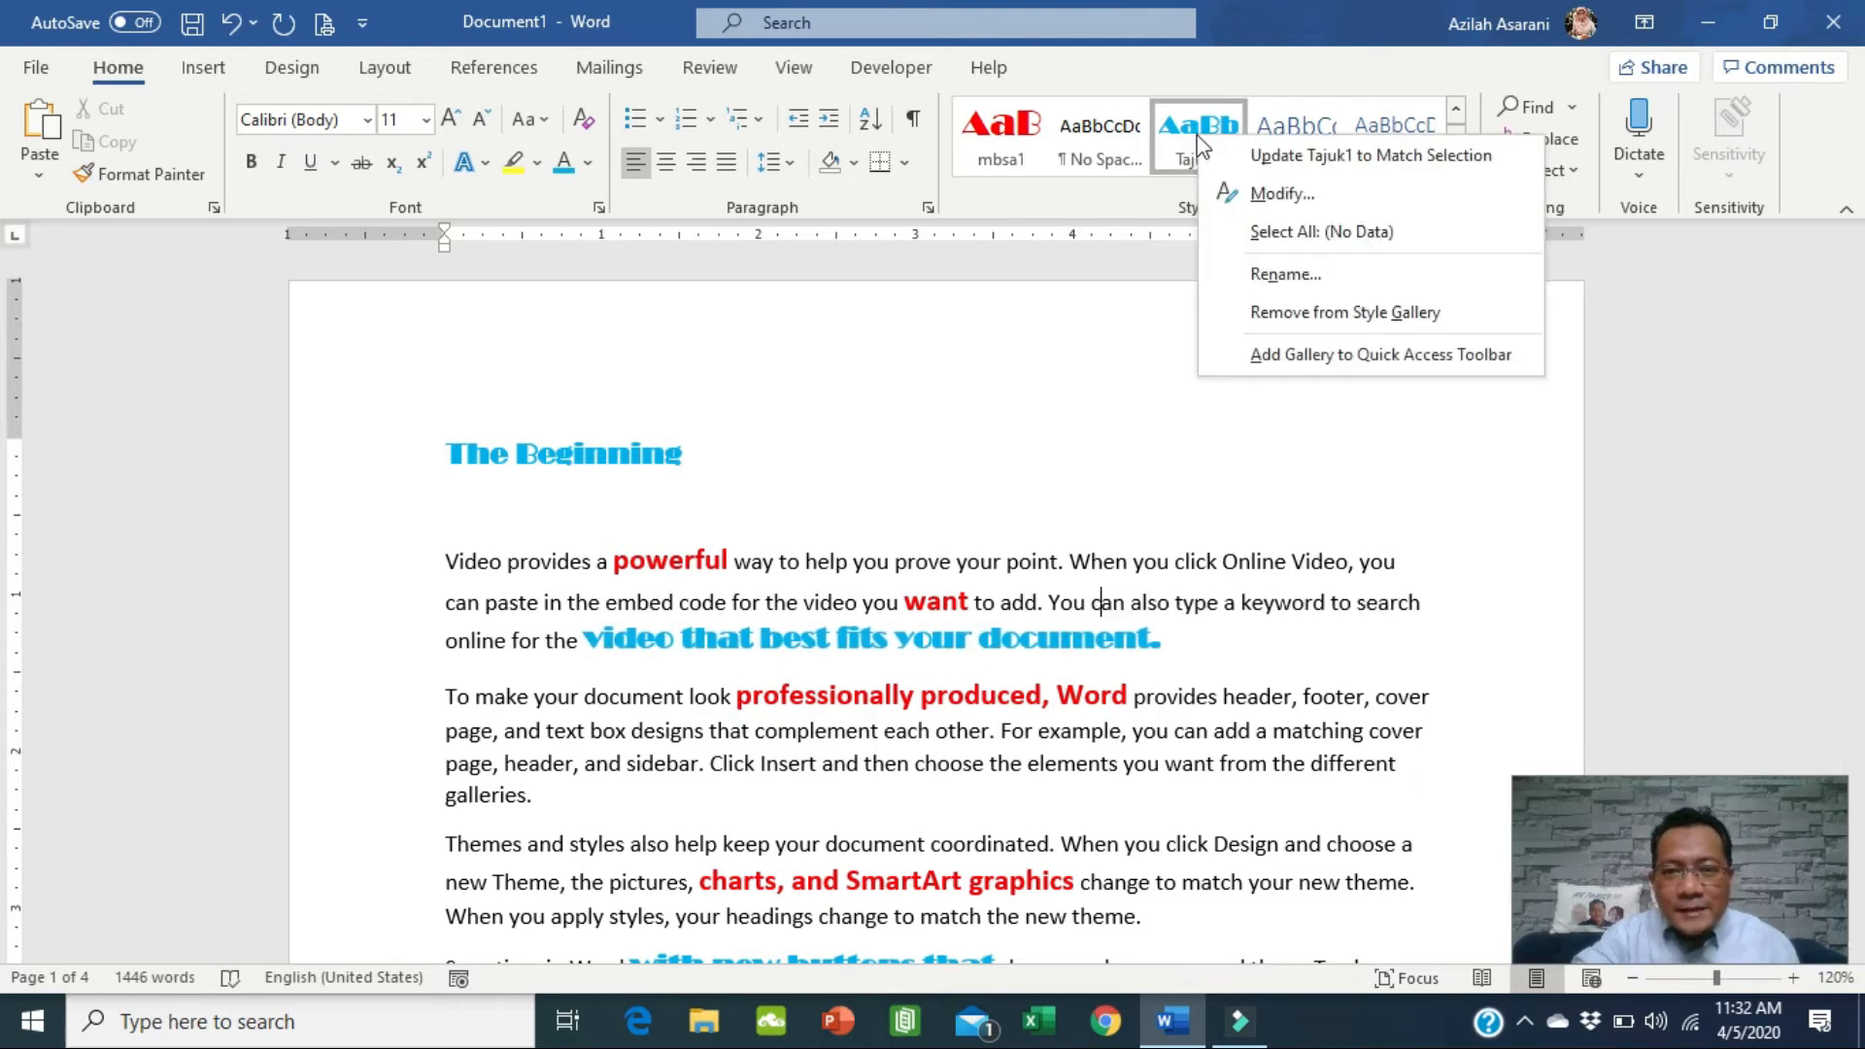
pyautogui.click(1284, 194)
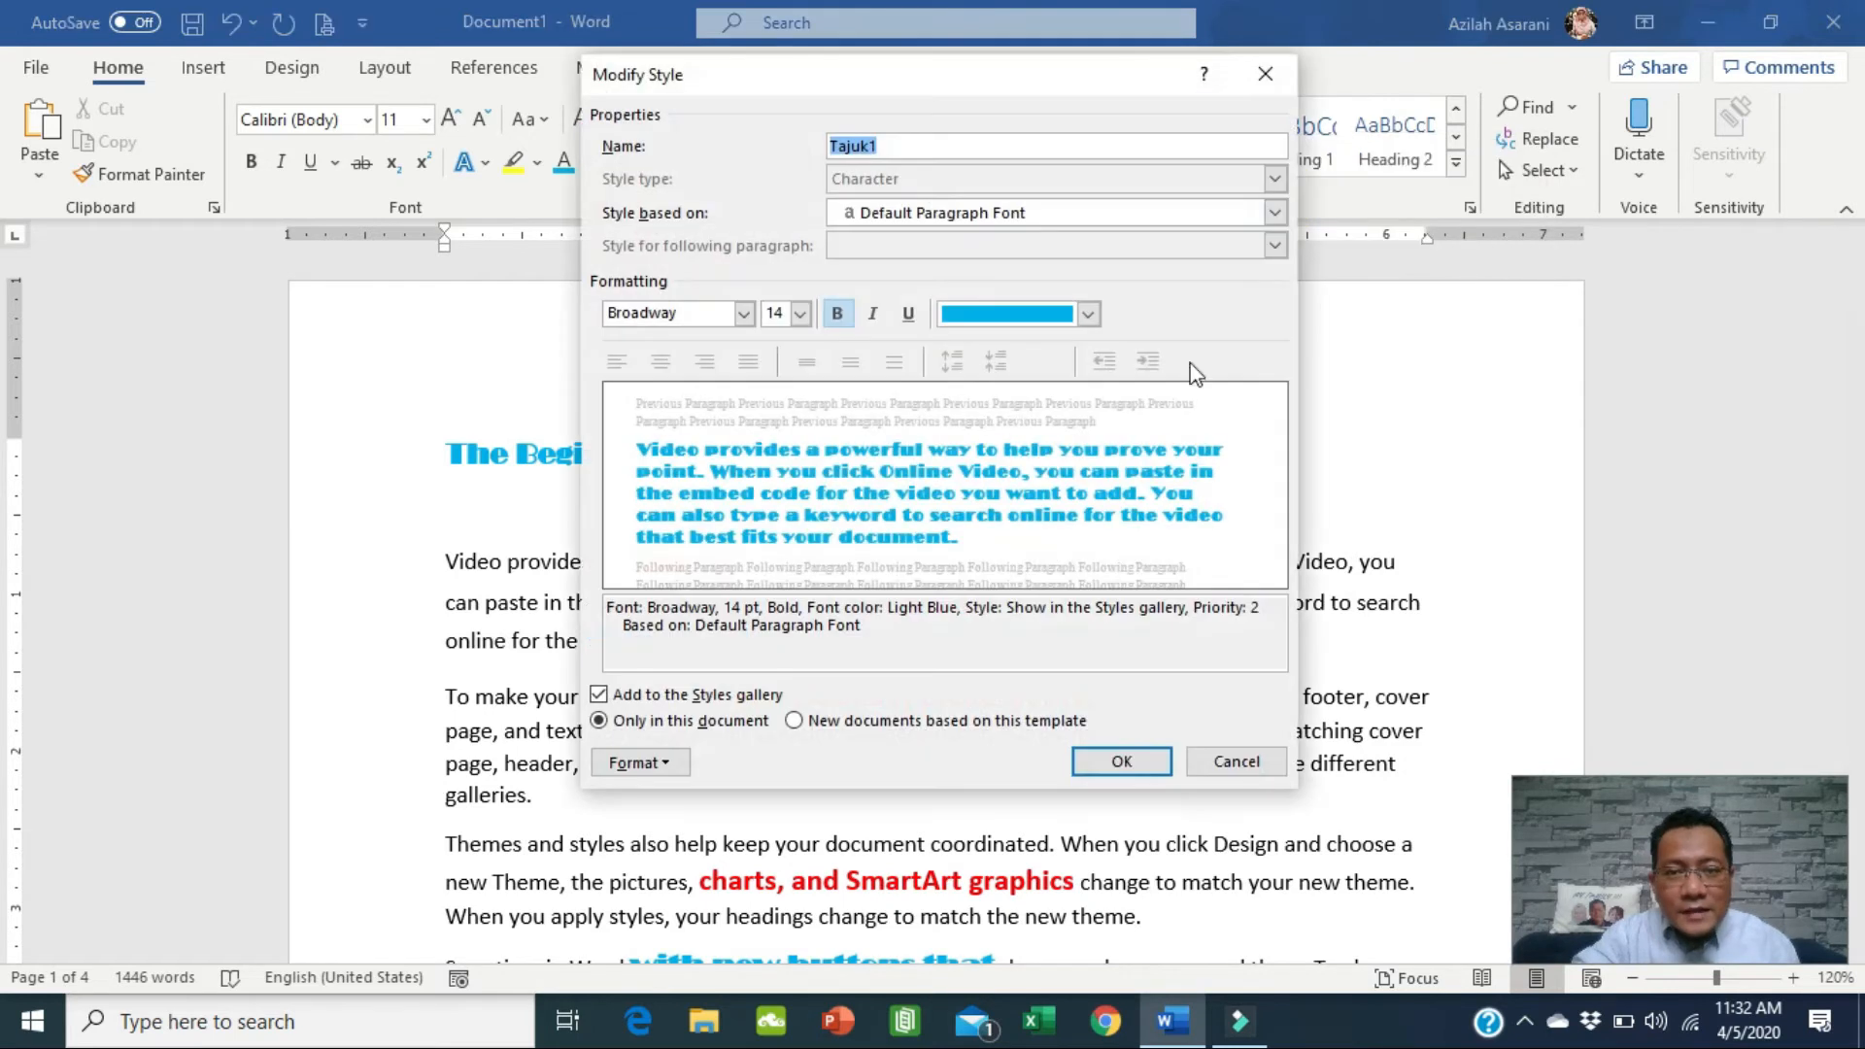
pyautogui.click(1031, 314)
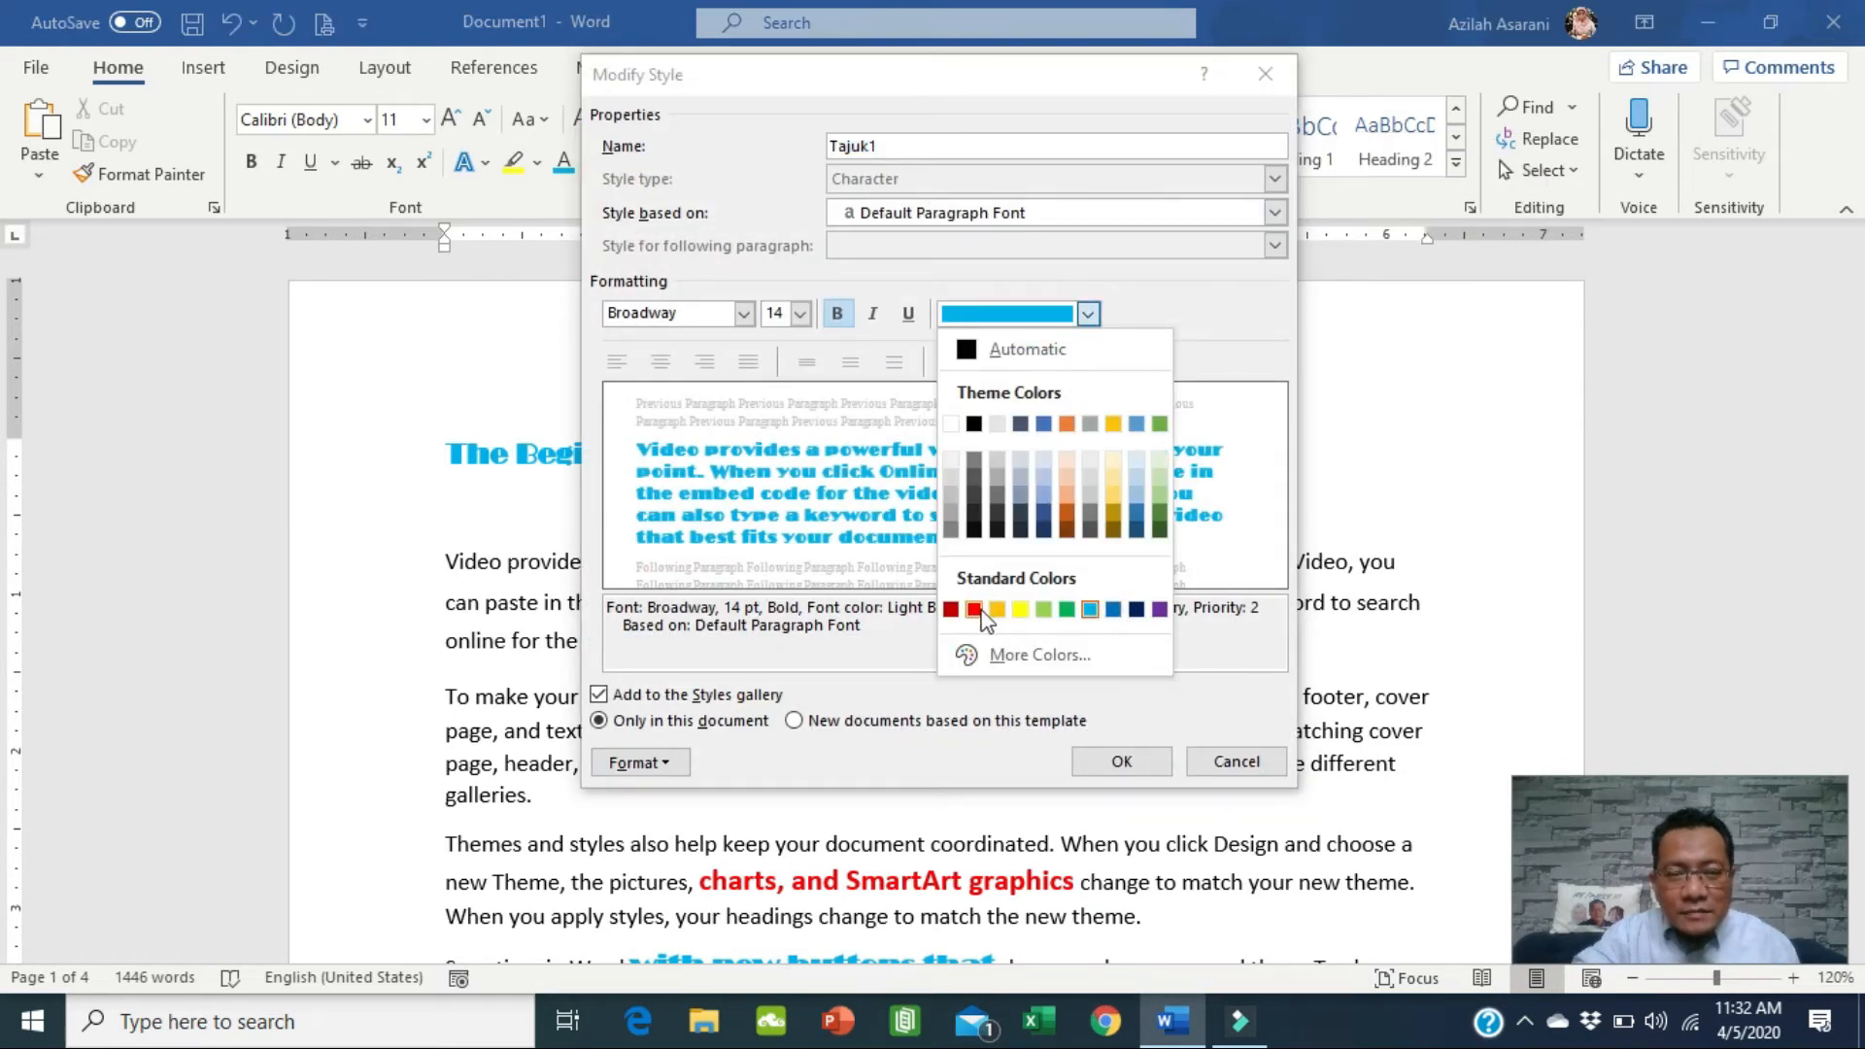
pyautogui.click(1067, 609)
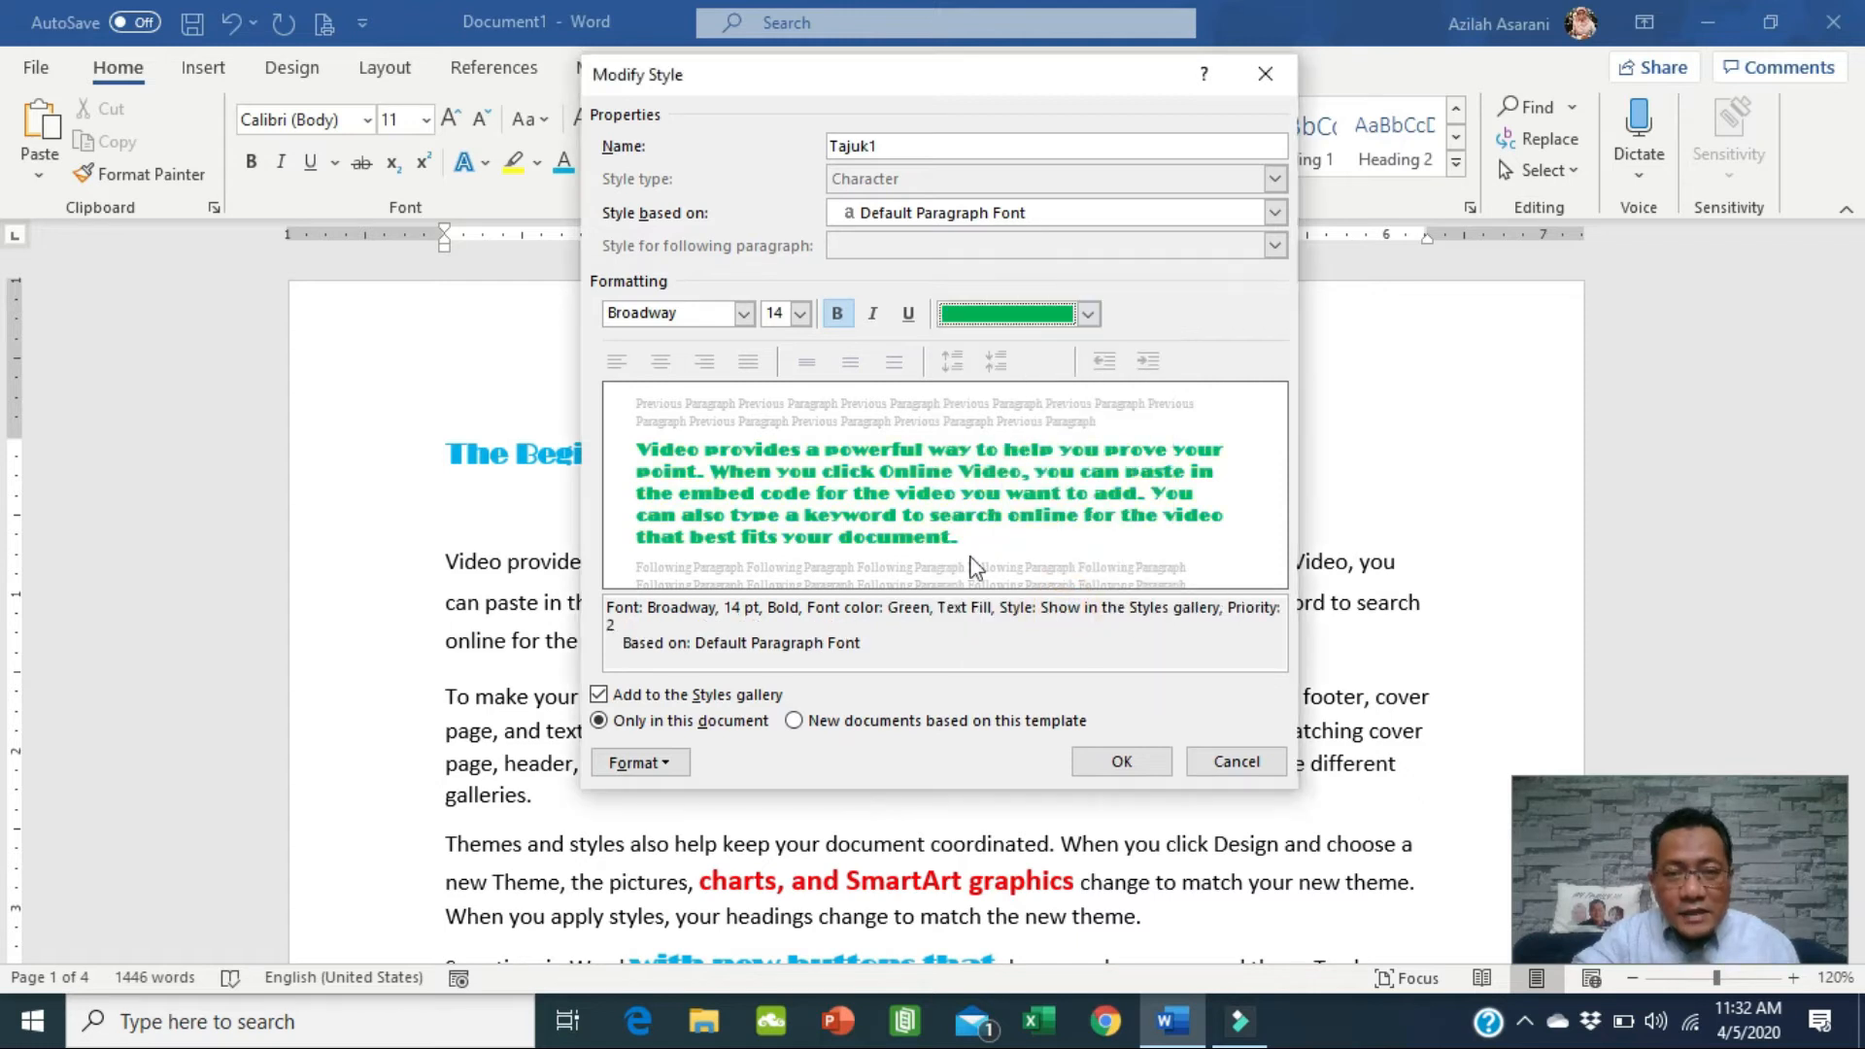
pyautogui.click(744, 313)
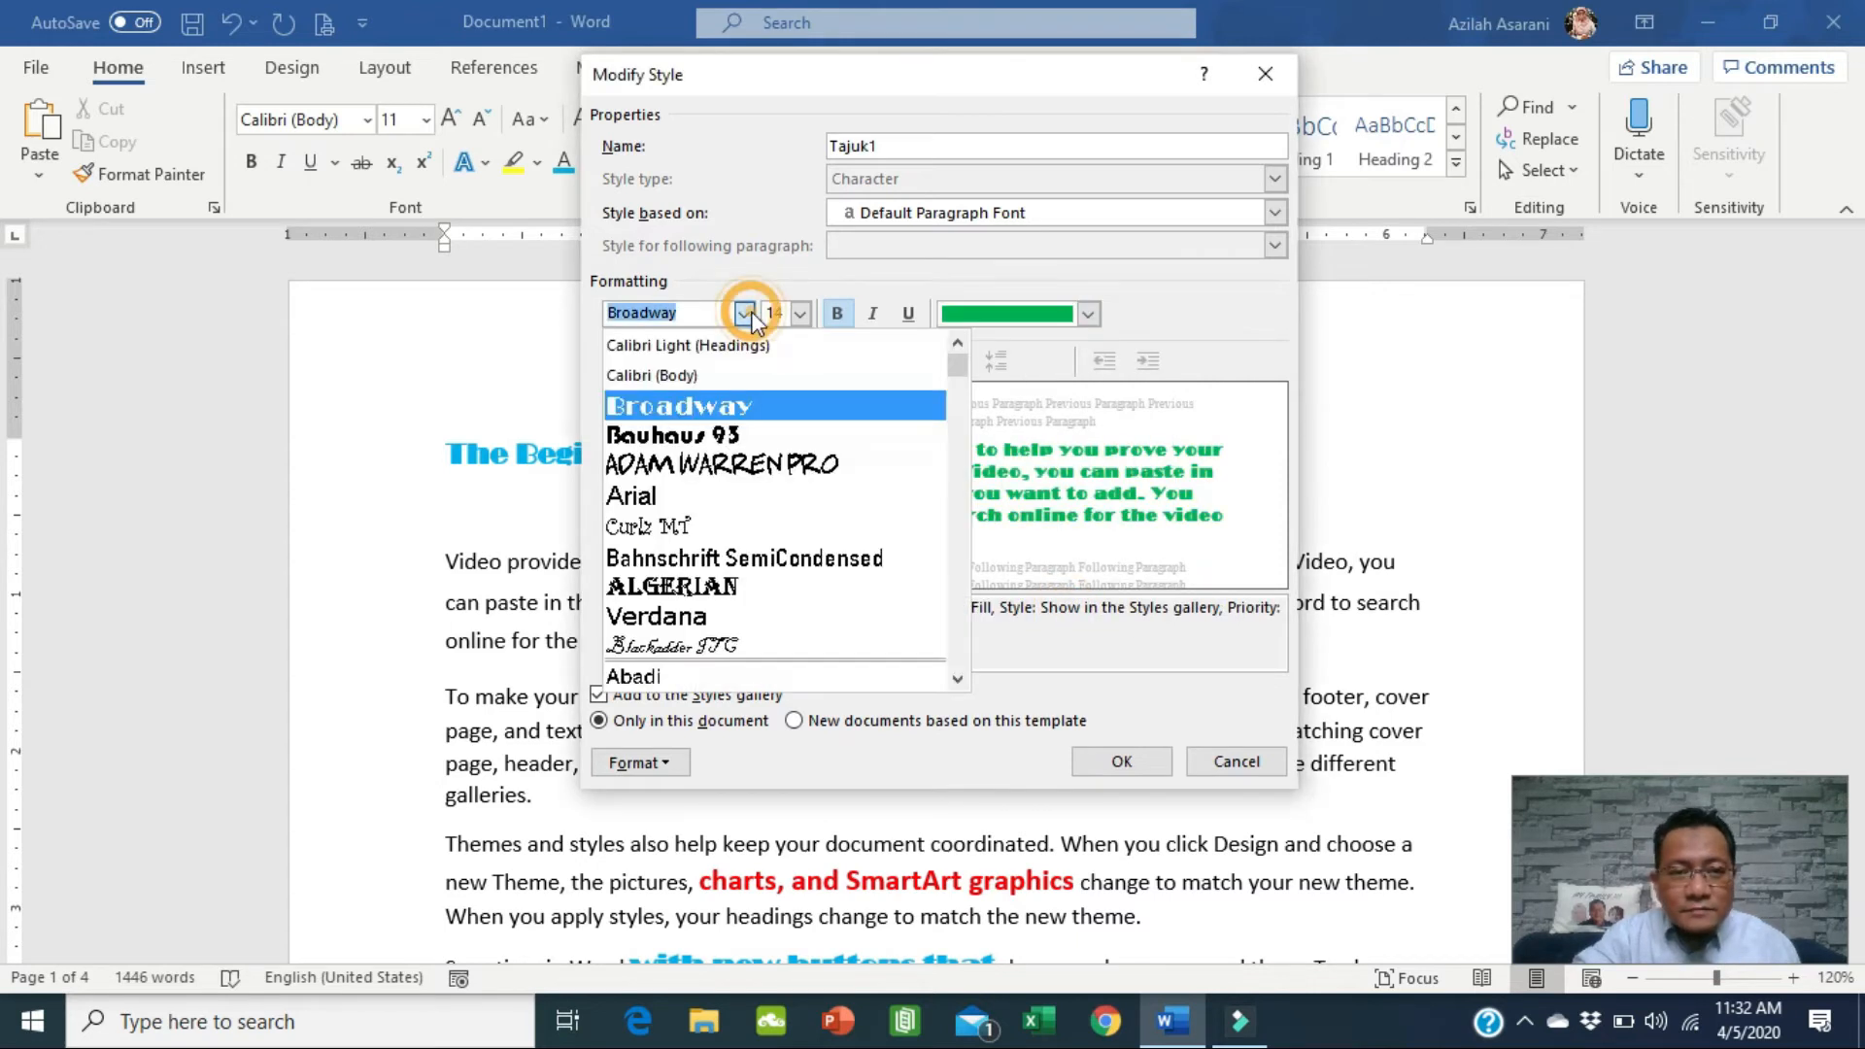
pyautogui.scroll(-1, 709, 525)
pyautogui.click(710, 526)
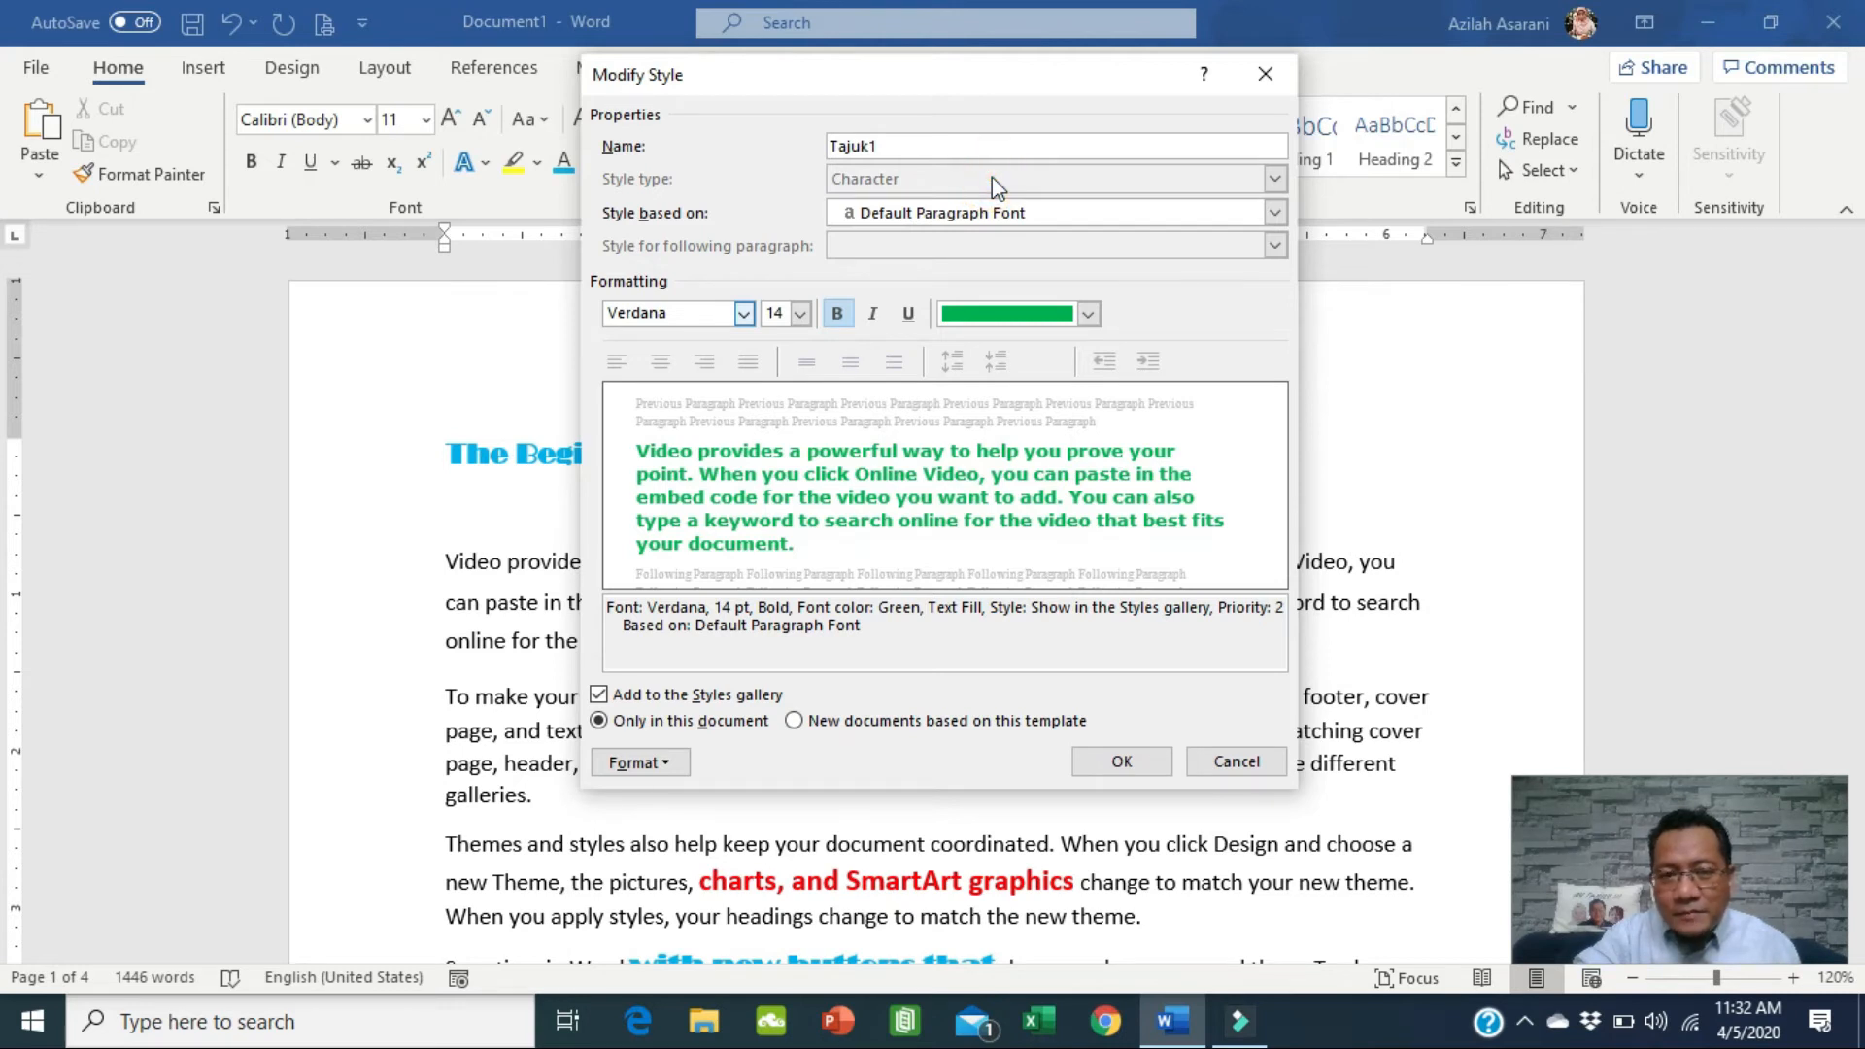
pyautogui.click(1130, 764)
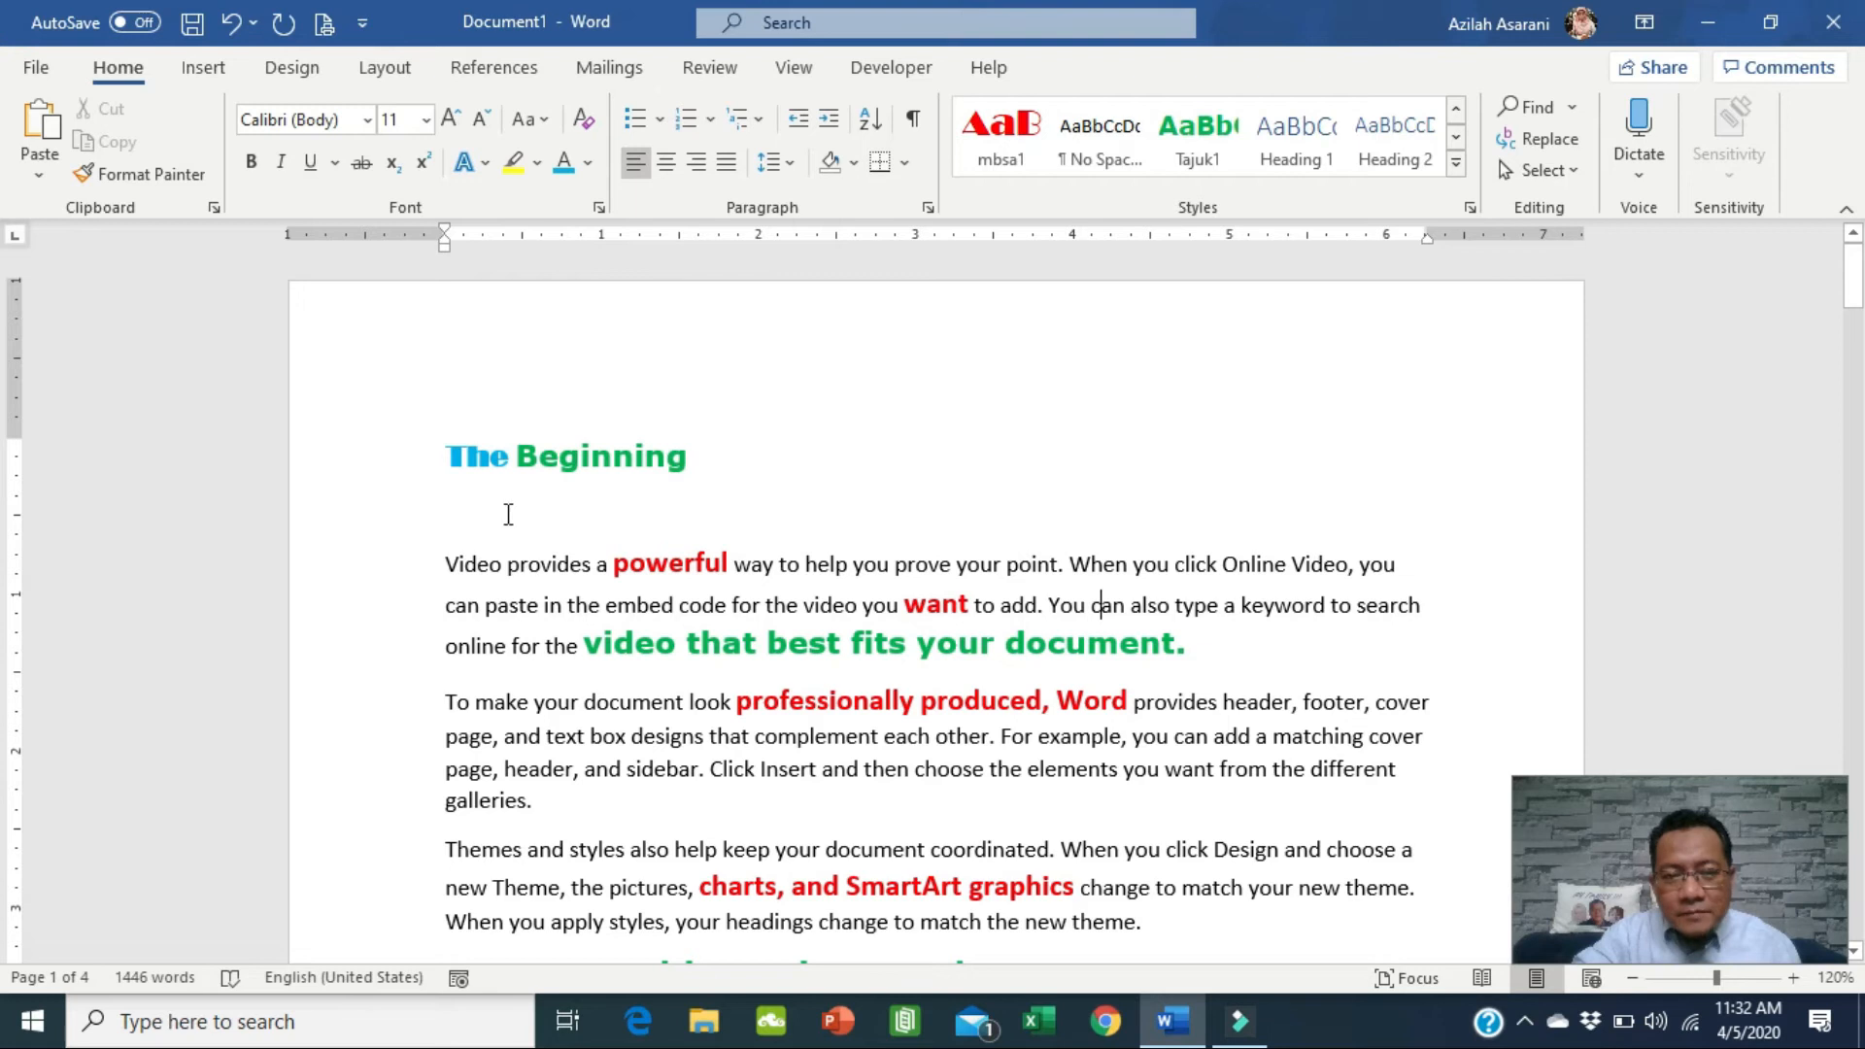
# Apply the Tajuk1 style to the word "The" in the heading "The Beginning".
pyautogui.click(491, 458)
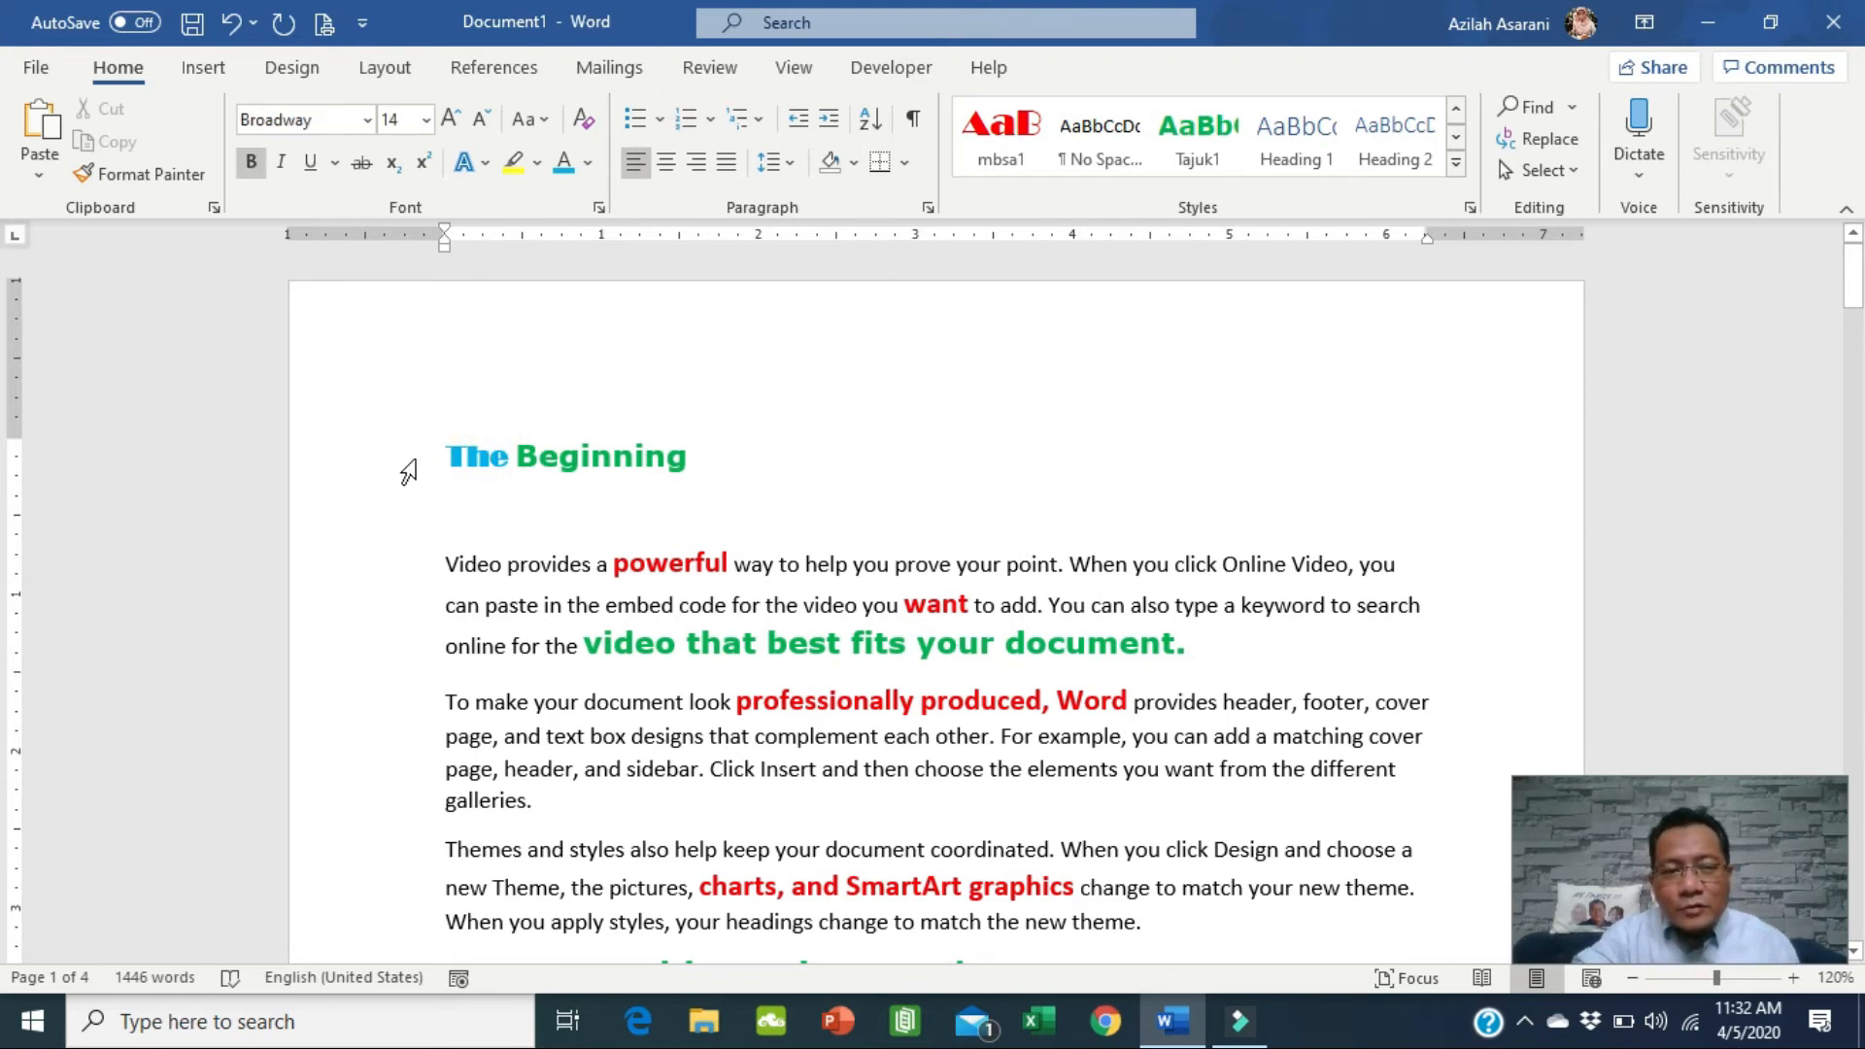
pyautogui.click(559, 458)
pyautogui.click(146, 174)
pyautogui.moveTo(453, 453); pyautogui.dragTo(505, 454)
pyautogui.click(575, 453)
pyautogui.click(472, 456)
pyautogui.click(1216, 153)
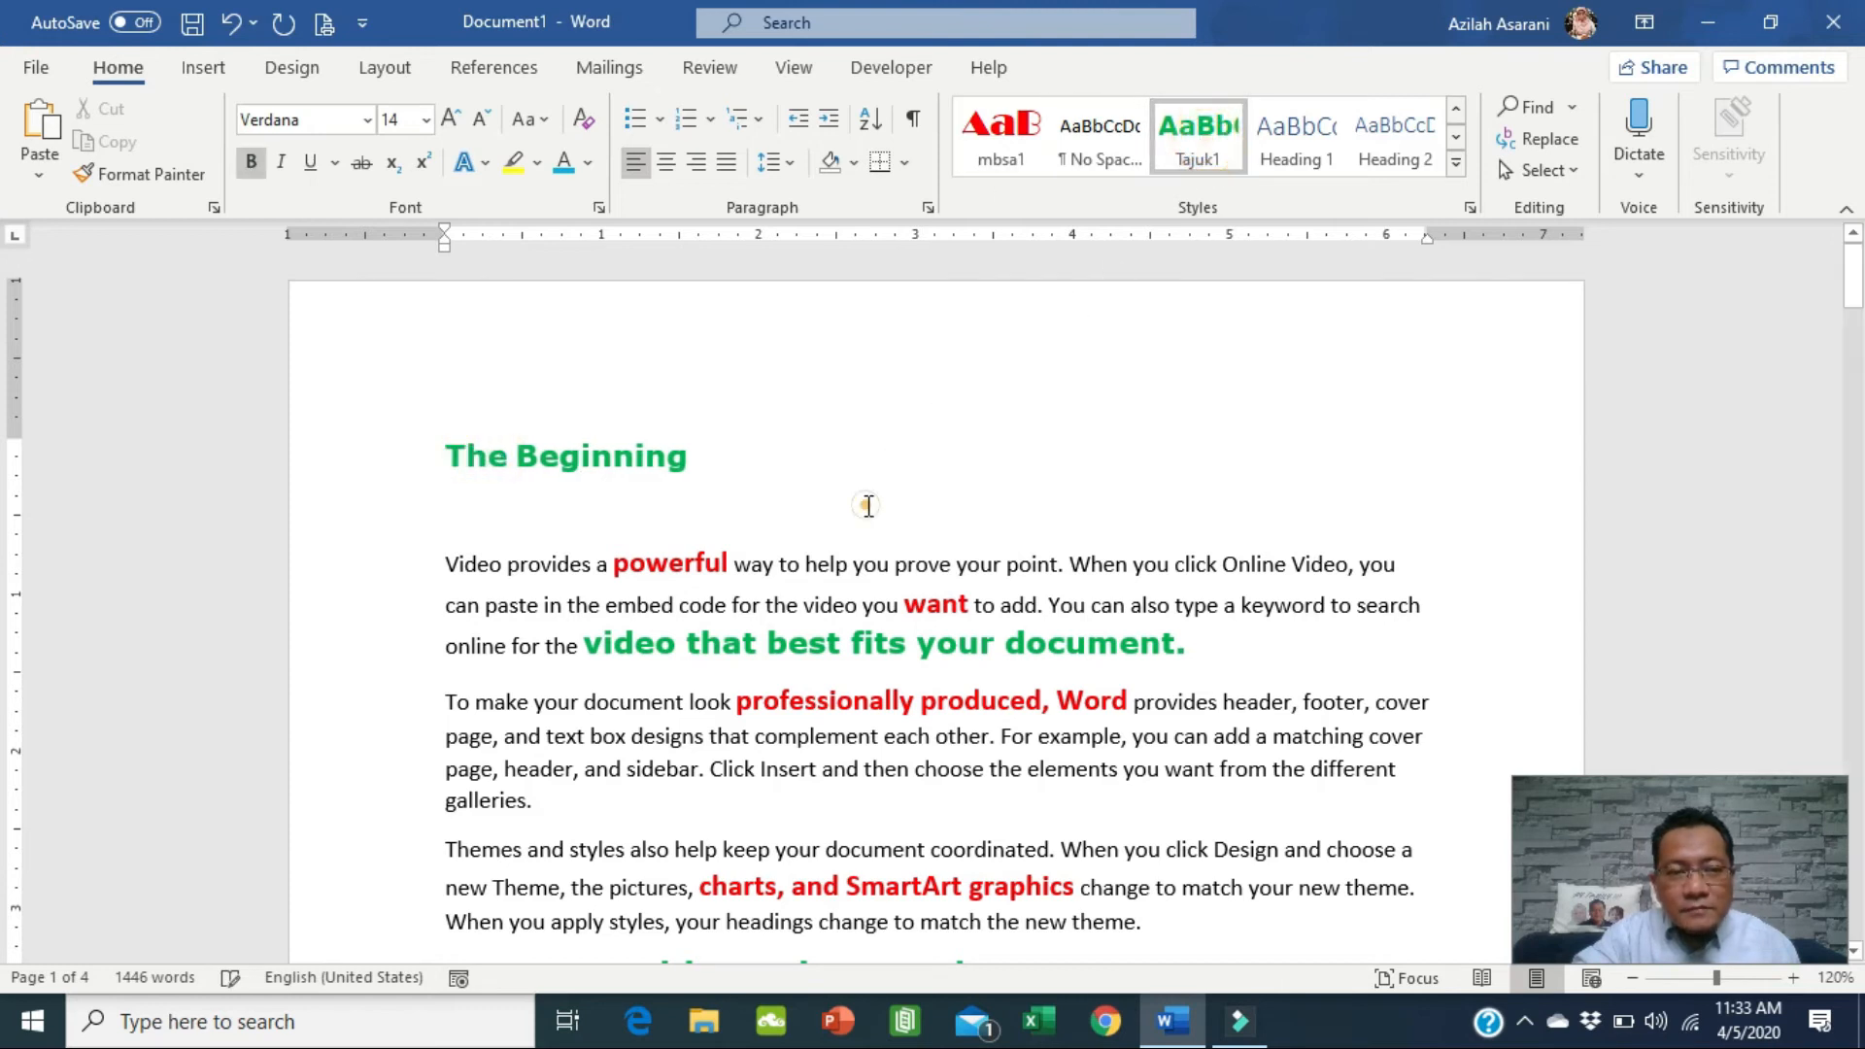
pyautogui.click(831, 517)
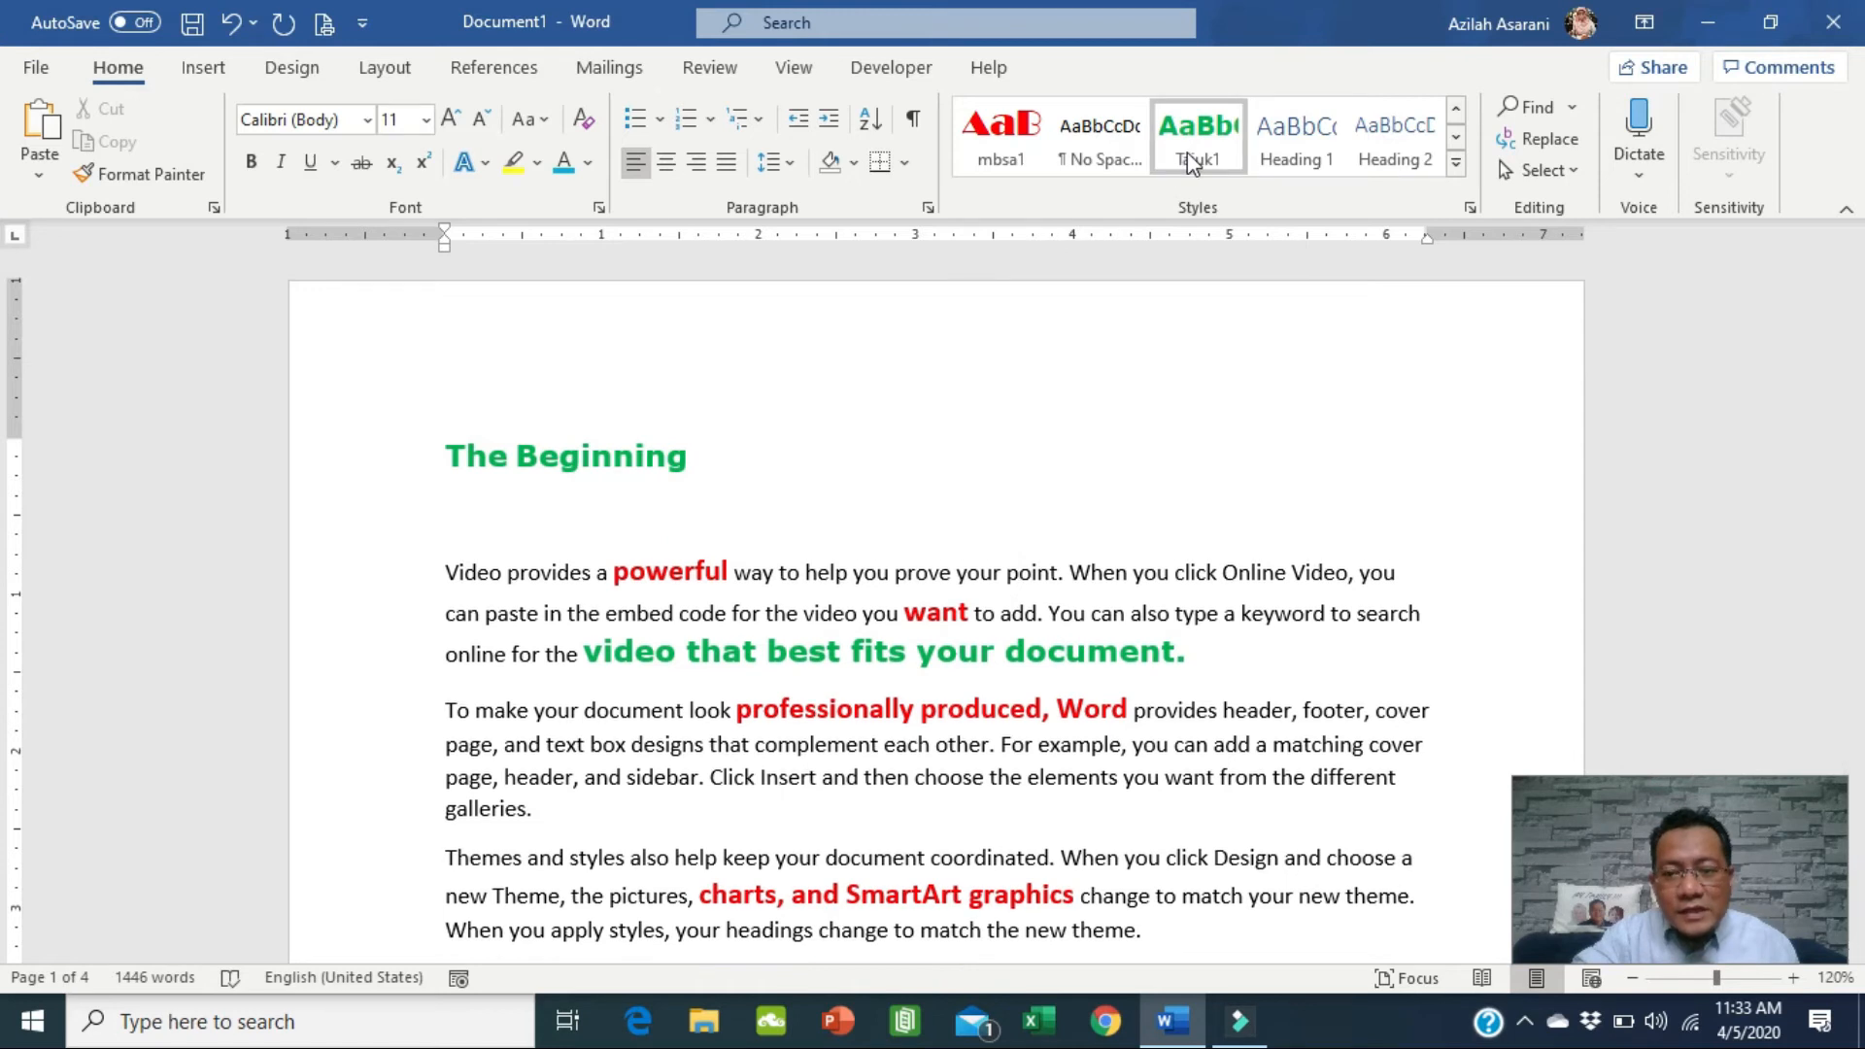
# Apply the Tajuk1 style to the "Chapter 2" and "Chapter 3" headings.
pyautogui.moveTo(438, 457); pyautogui.dragTo(668, 457)
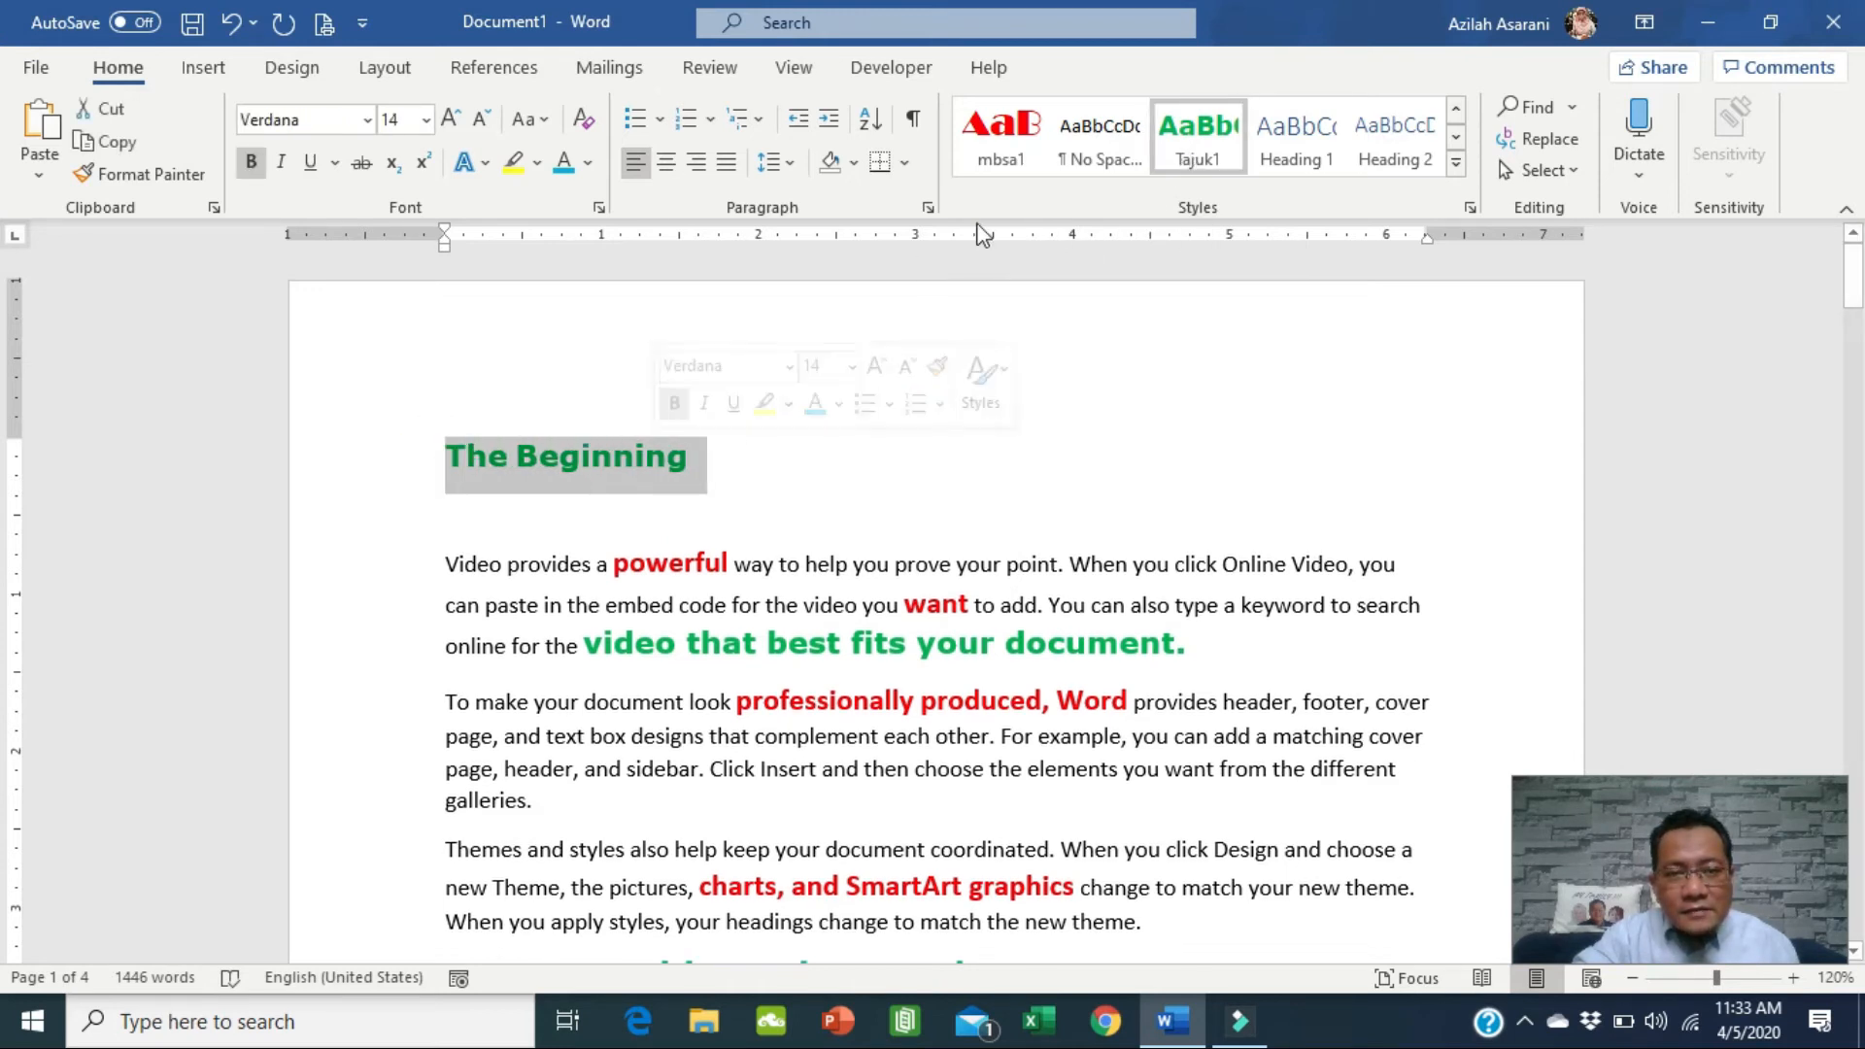
pyautogui.scroll(-12, 445, 463)
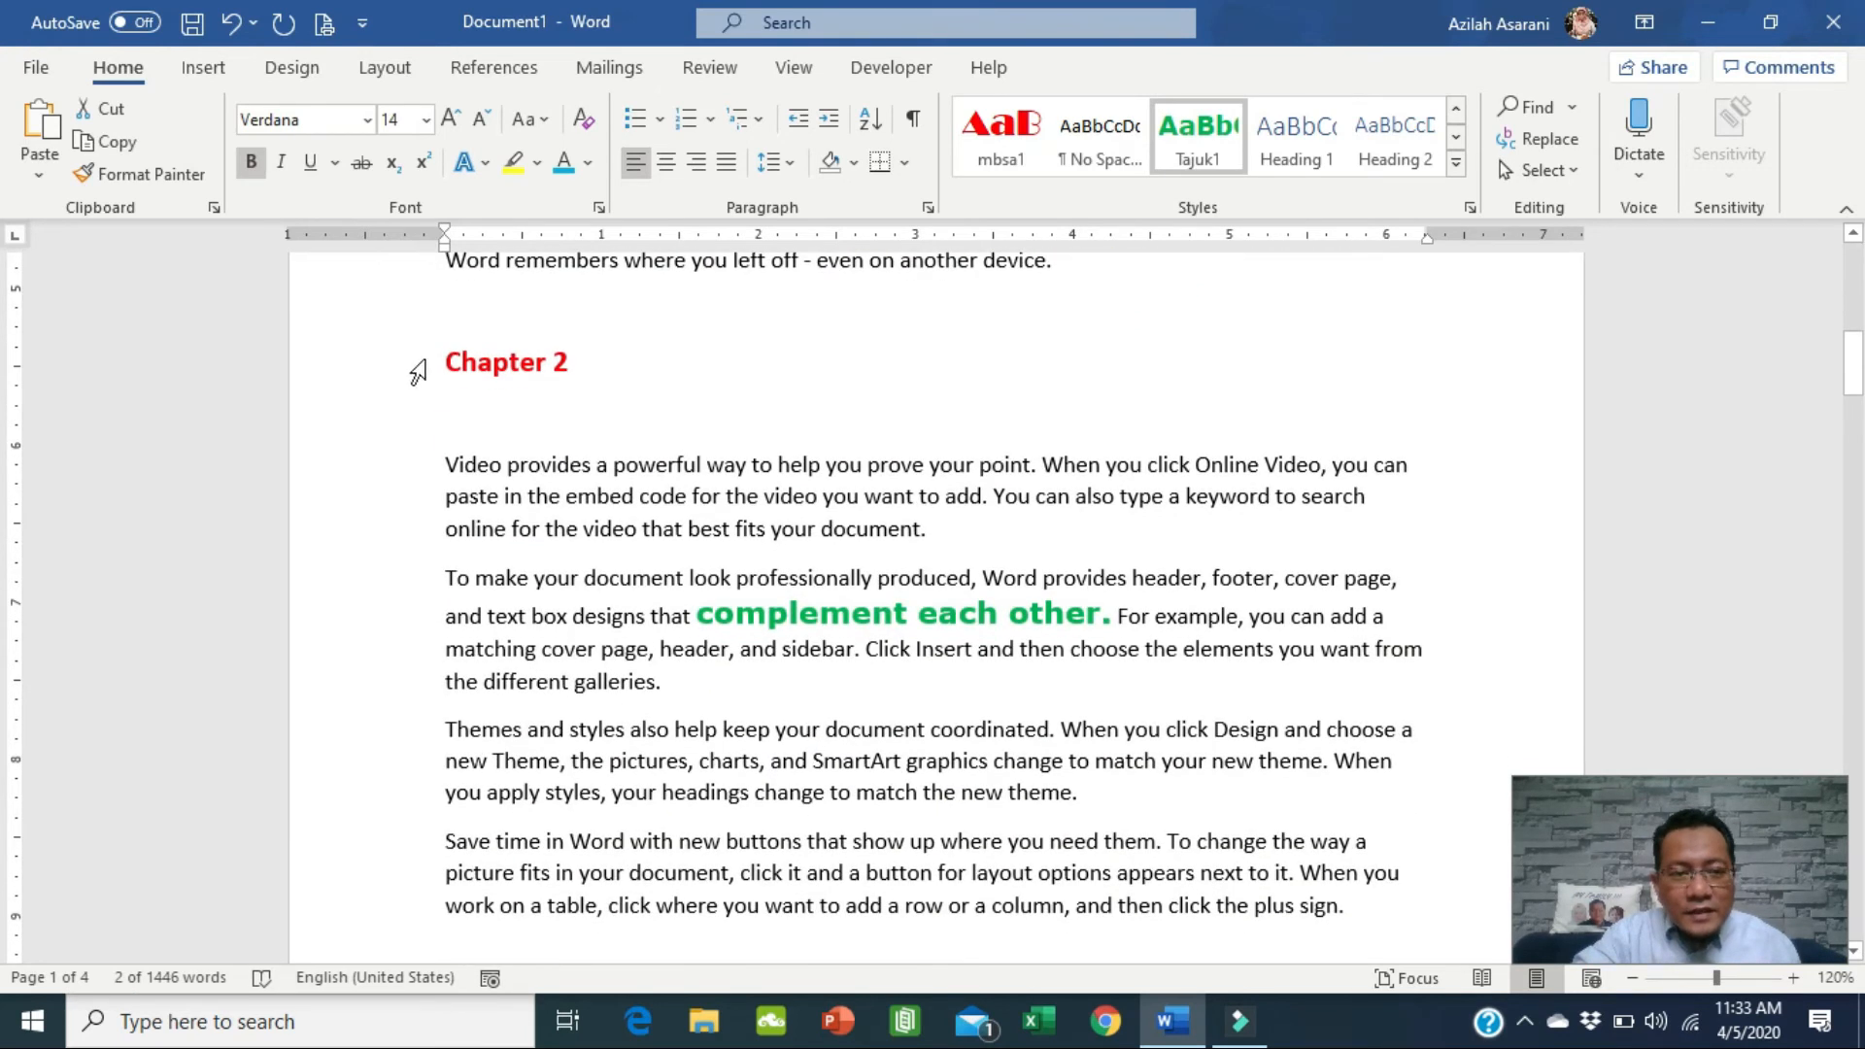
pyautogui.click(418, 372)
pyautogui.click(1191, 167)
pyautogui.scroll(-4, 657, 532)
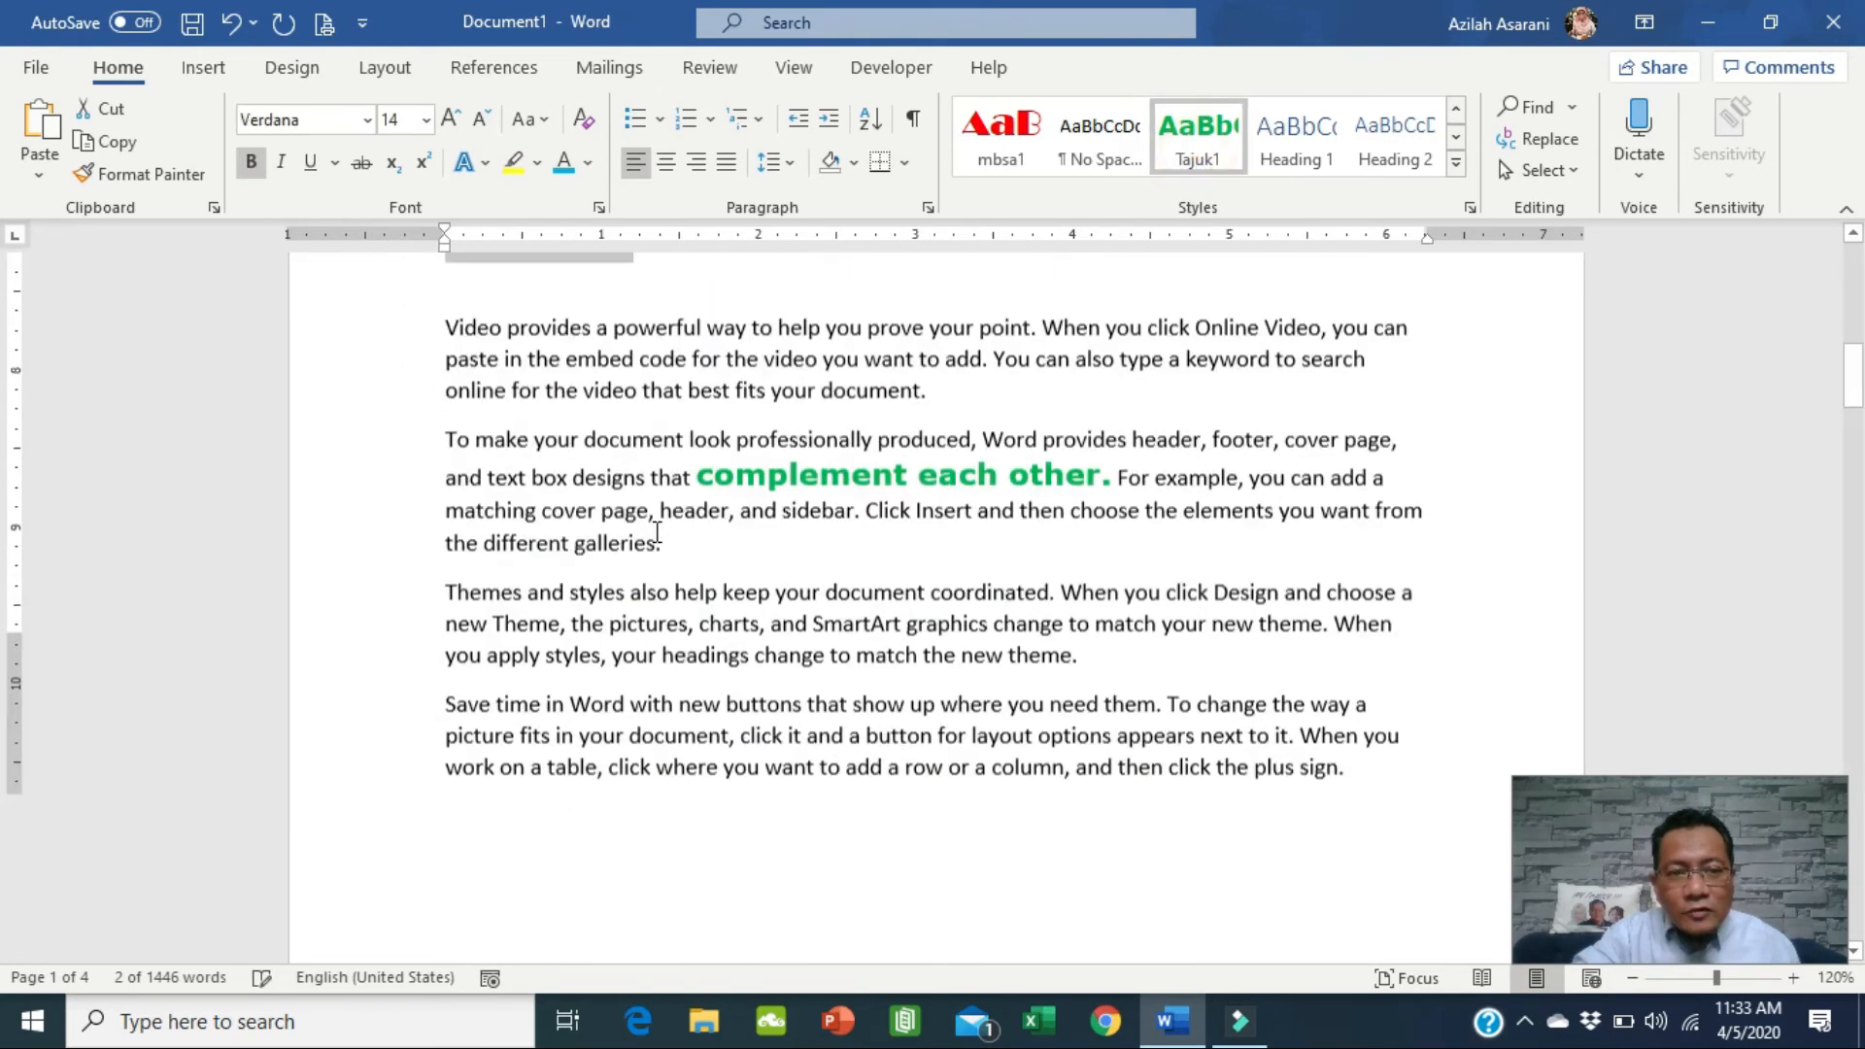
pyautogui.scroll(-10, 657, 532)
pyautogui.click(382, 391)
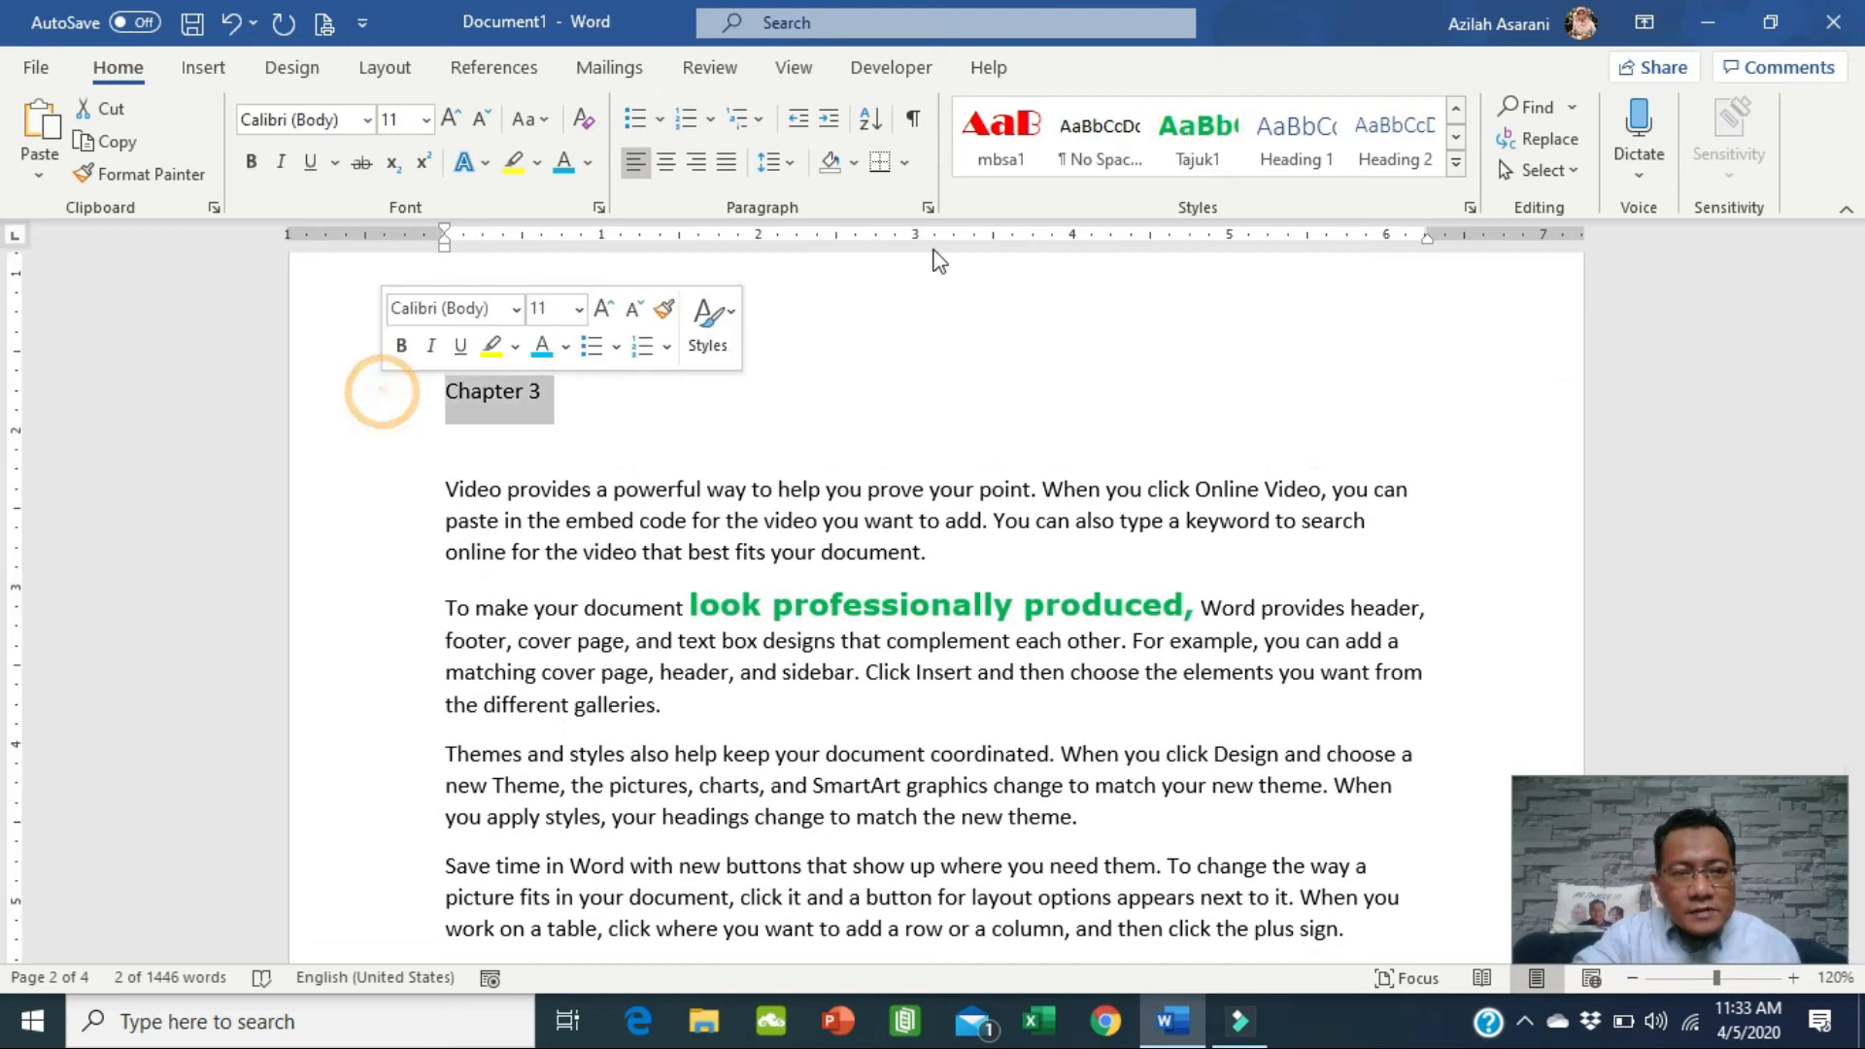
pyautogui.click(1197, 136)
# Apply the Tajuk1 style to the "Chapter 4" and "Chapter 5" headings.
pyautogui.scroll(-6, 599, 595)
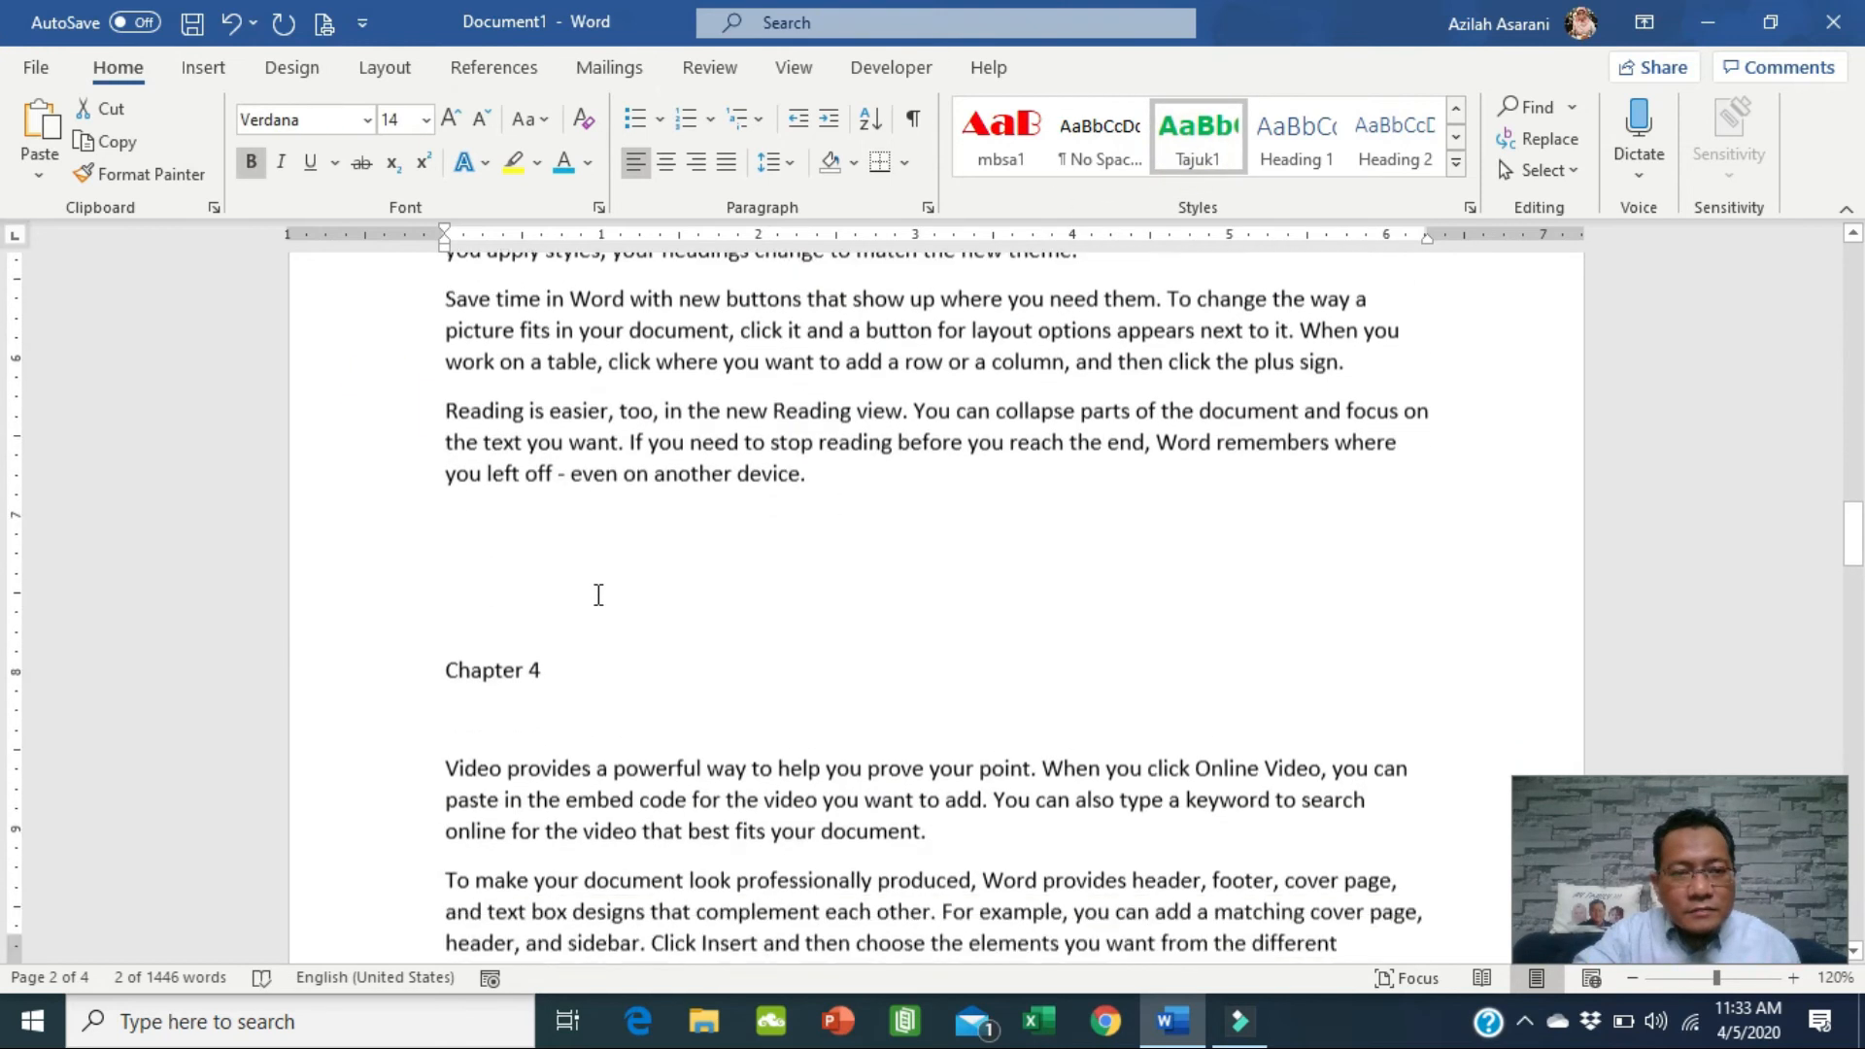
pyautogui.scroll(-1, 598, 594)
pyautogui.click(370, 545)
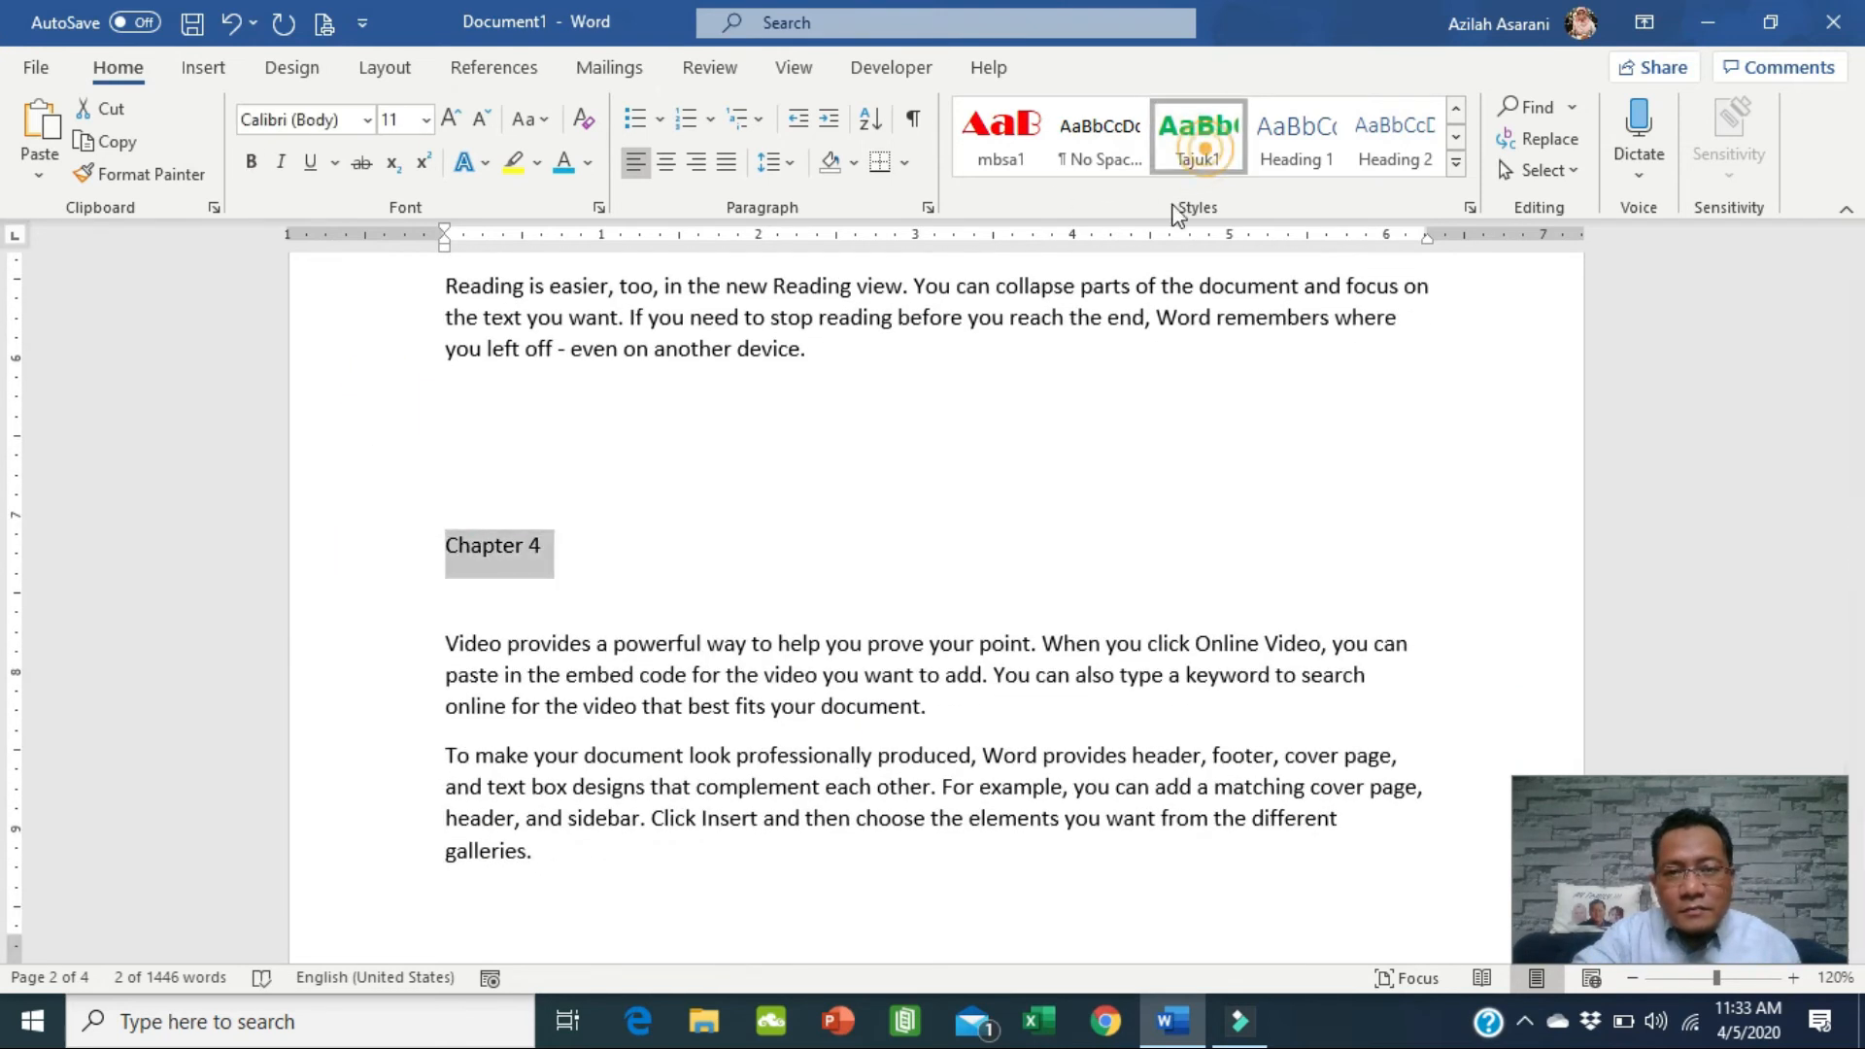
pyautogui.click(1201, 140)
pyautogui.scroll(-10, 591, 637)
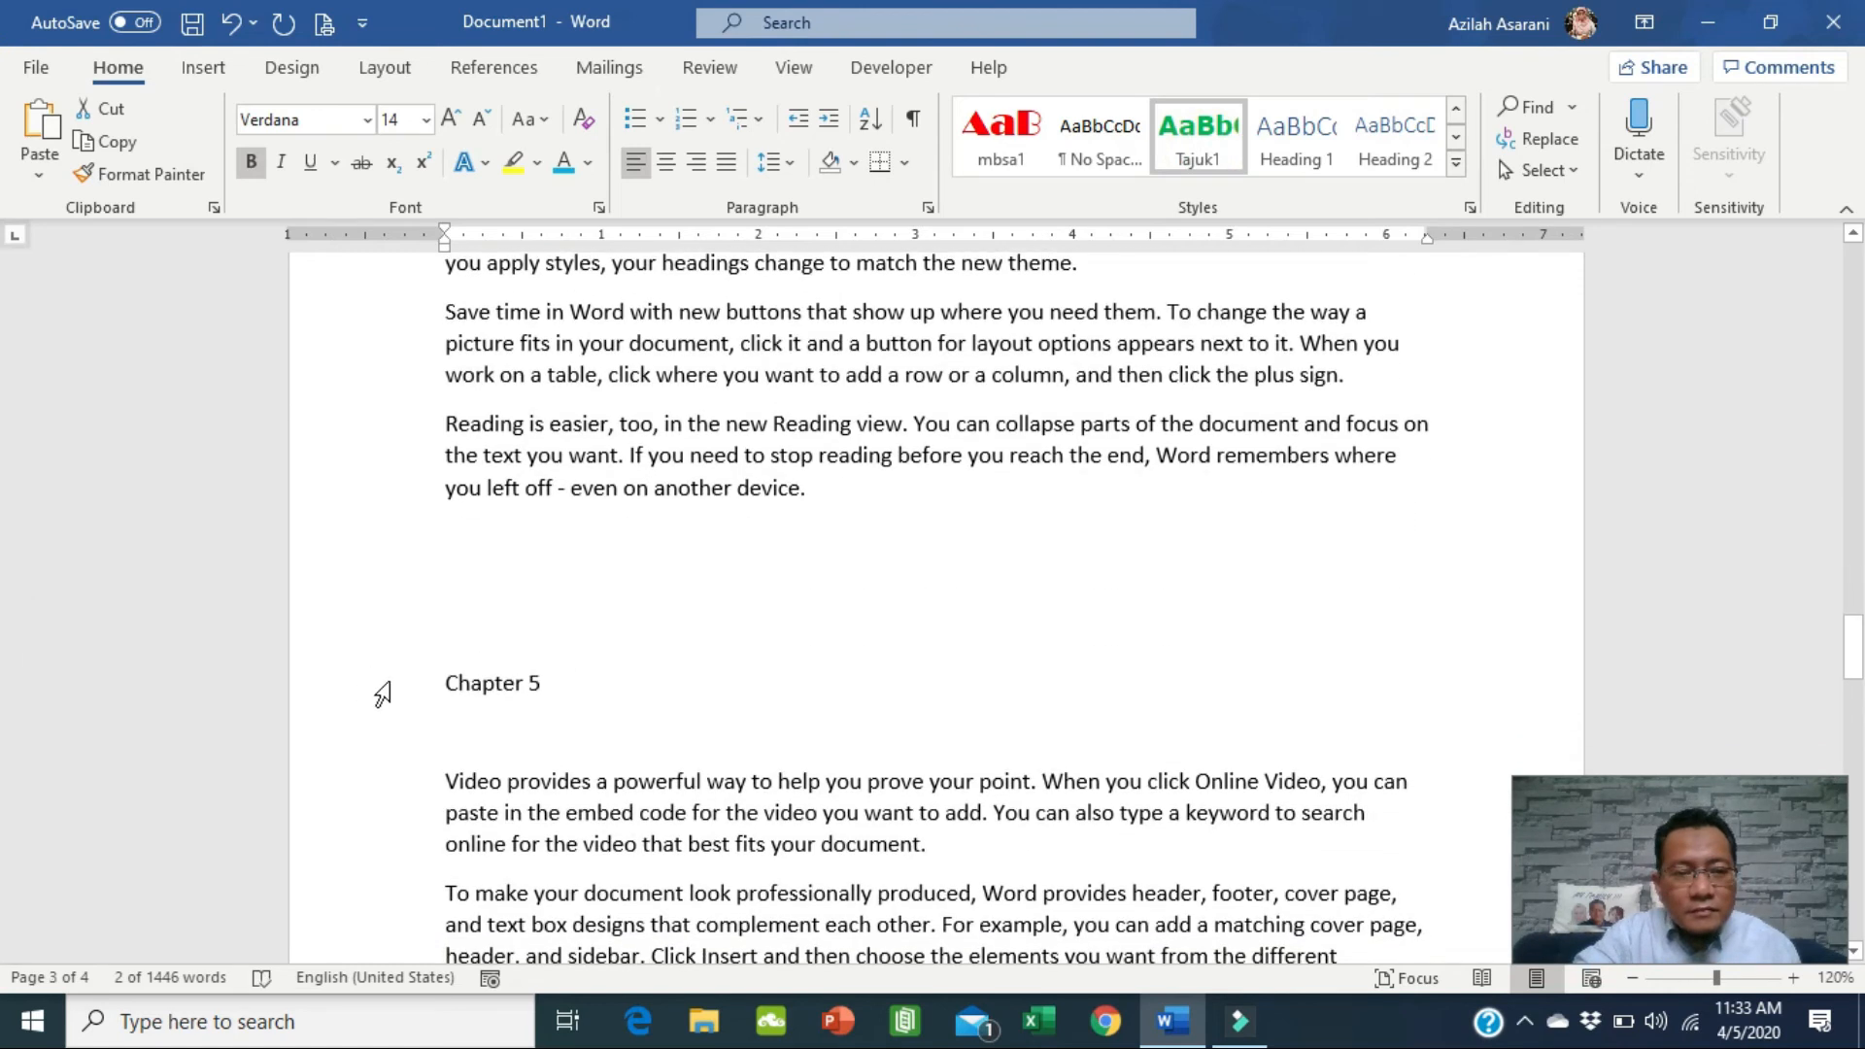
pyautogui.click(382, 694)
pyautogui.click(1197, 141)
# Apply the Tajuk1 style to the heading "The Ending" and deselect it.
pyautogui.scroll(-1, 719, 576)
pyautogui.scroll(-6, 719, 576)
pyautogui.click(387, 556)
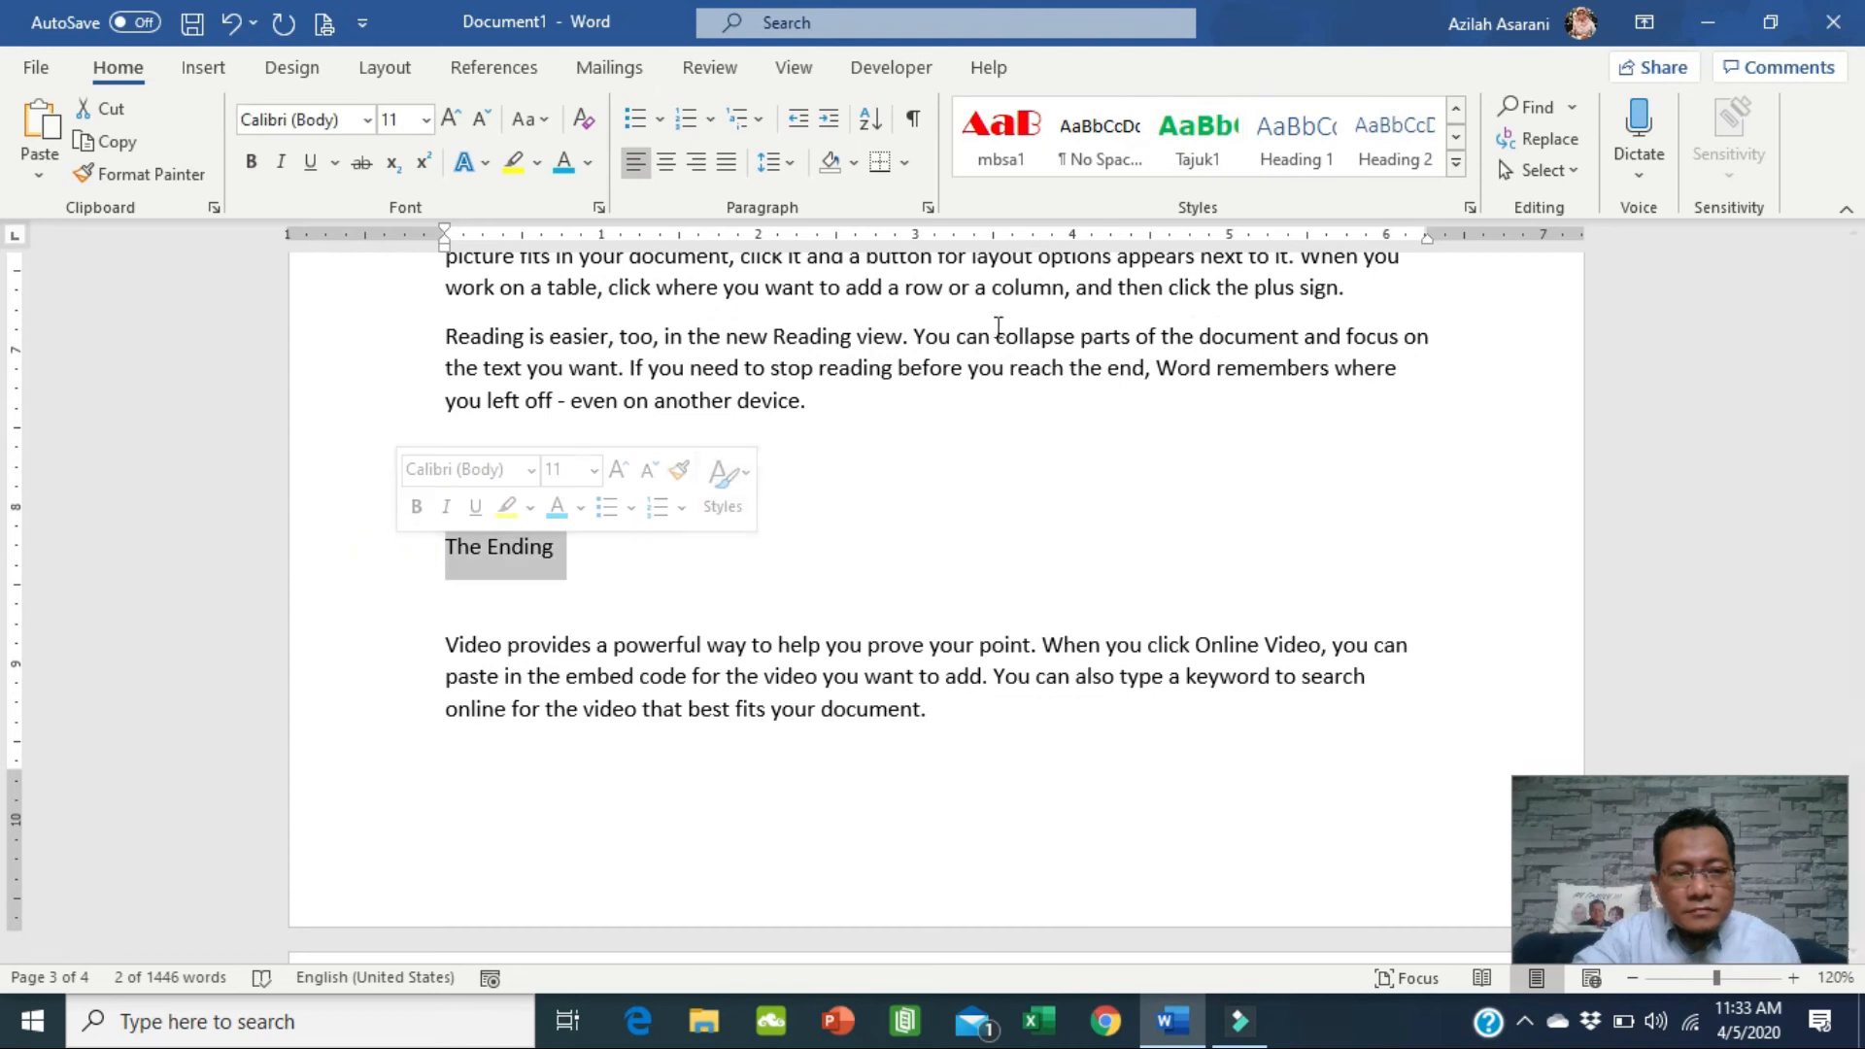
pyautogui.click(1197, 141)
pyautogui.click(1003, 529)
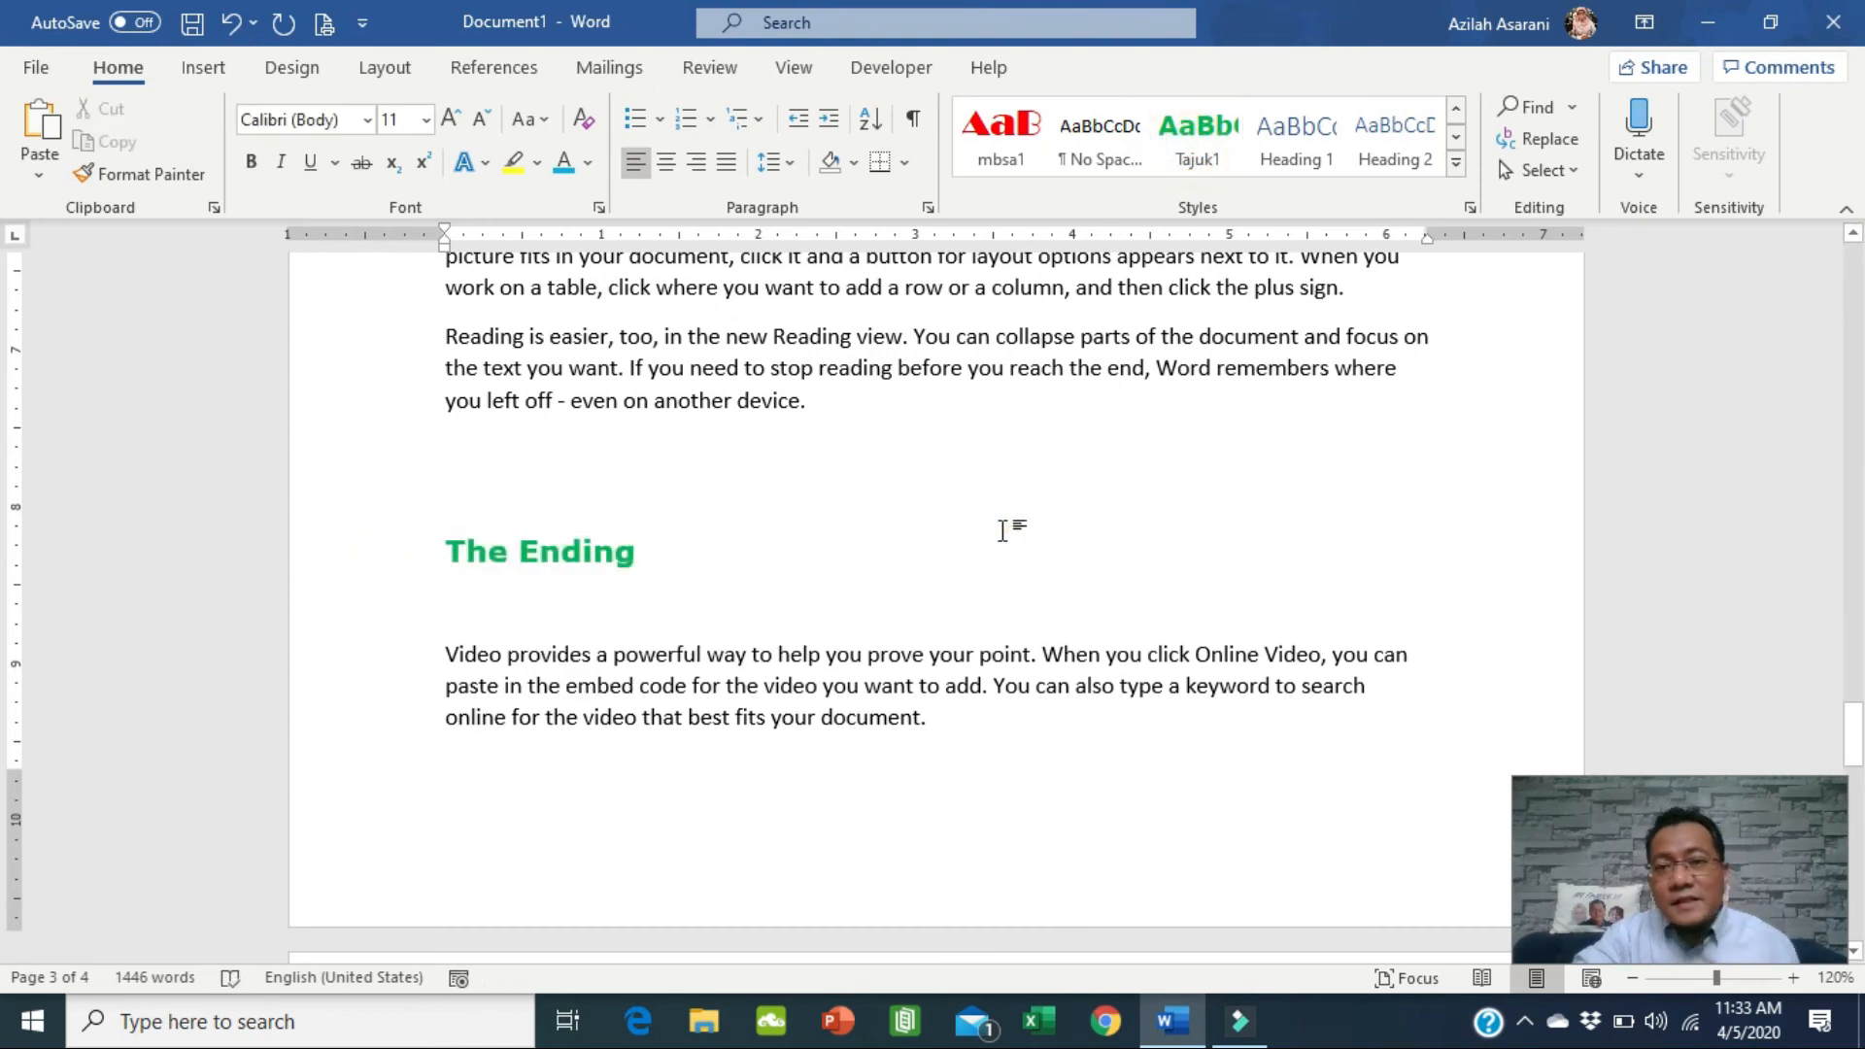
# Open the Tajuk1 style for modification and set its font color to the pinkish red RGB(255,0,102) from the standard color palette.
pyautogui.scroll(15, 1004, 529)
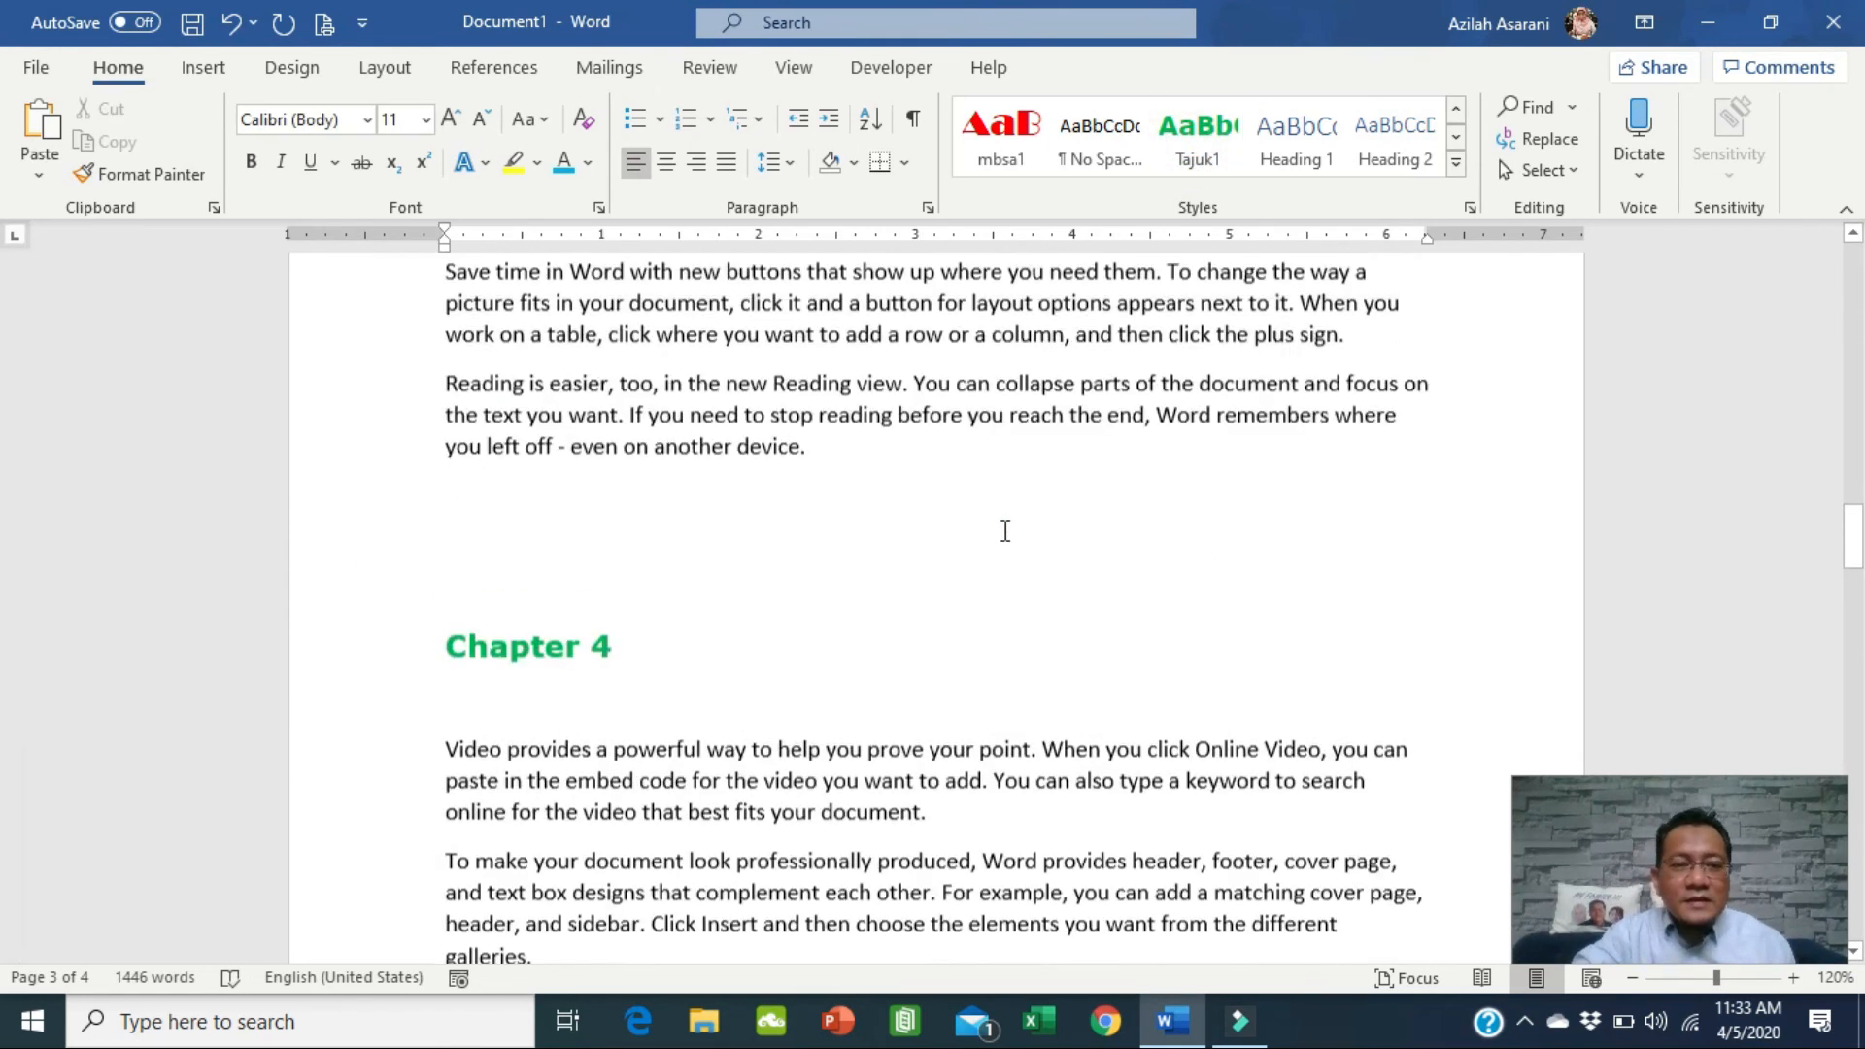
pyautogui.scroll(4, 1006, 531)
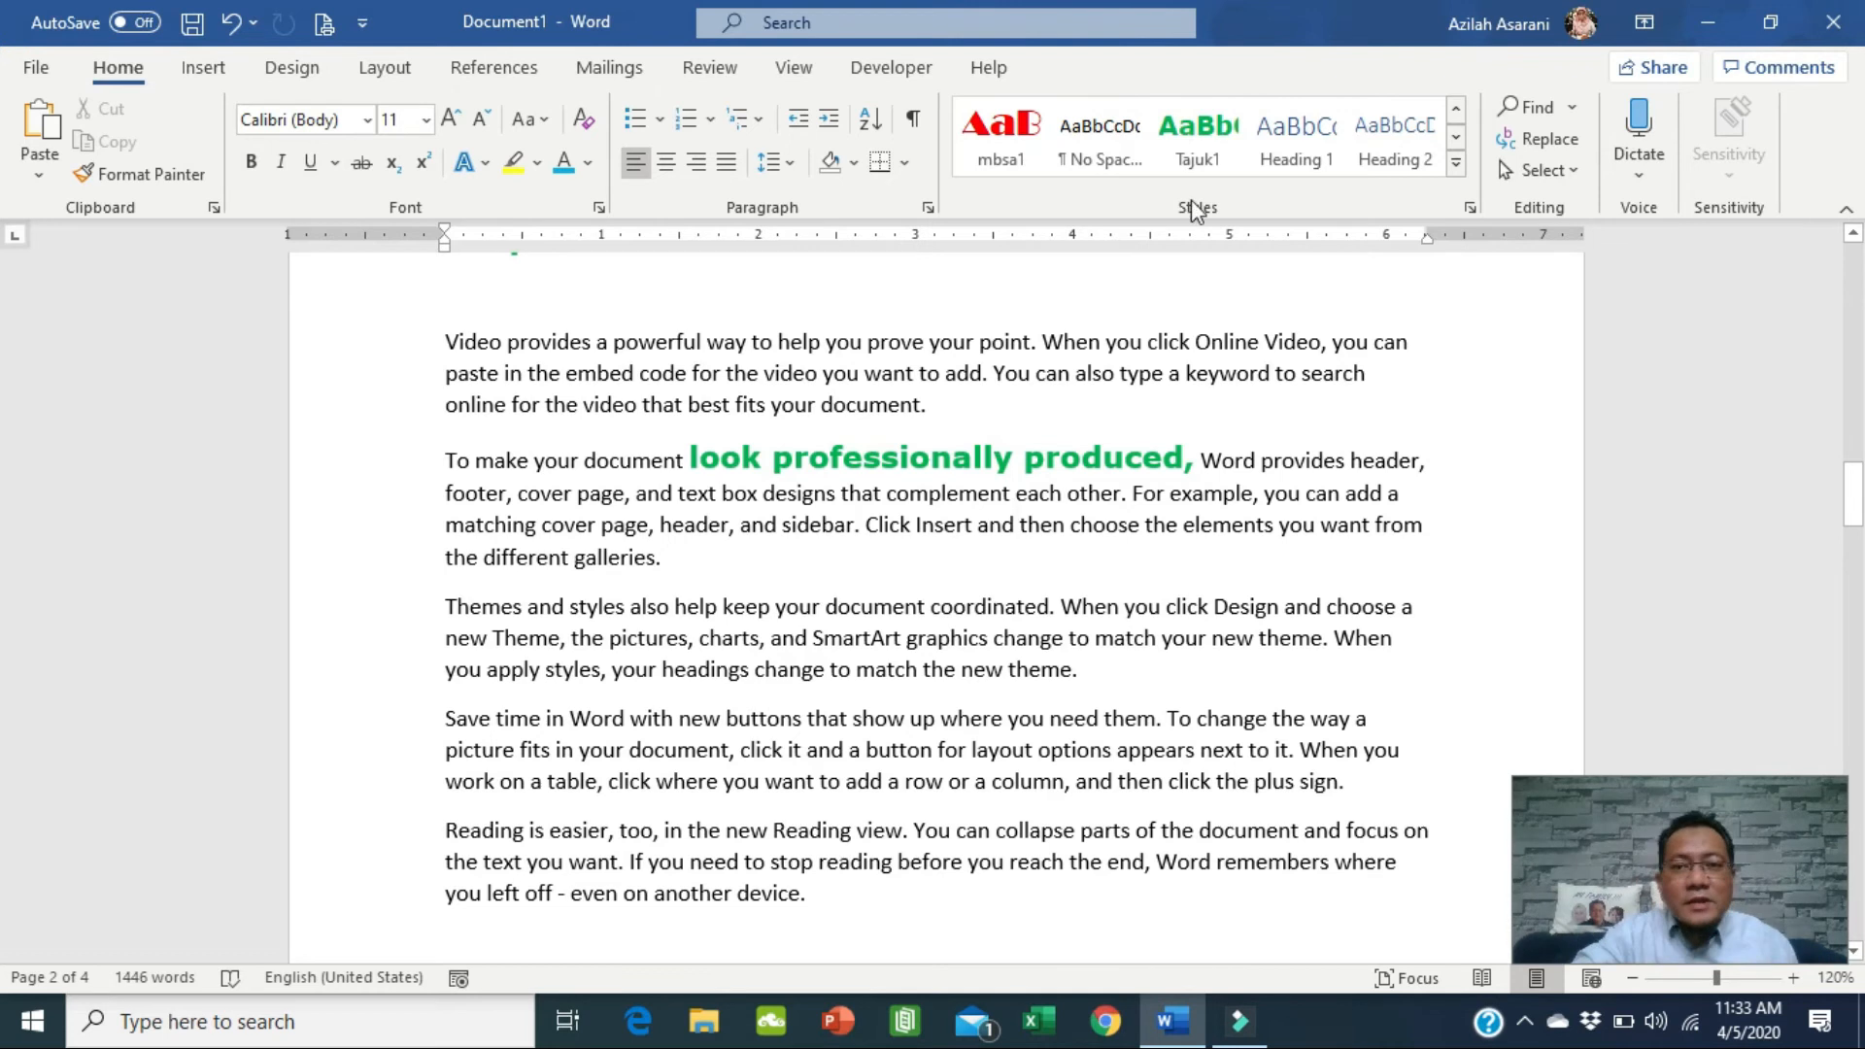
pyautogui.rightClick(1194, 154)
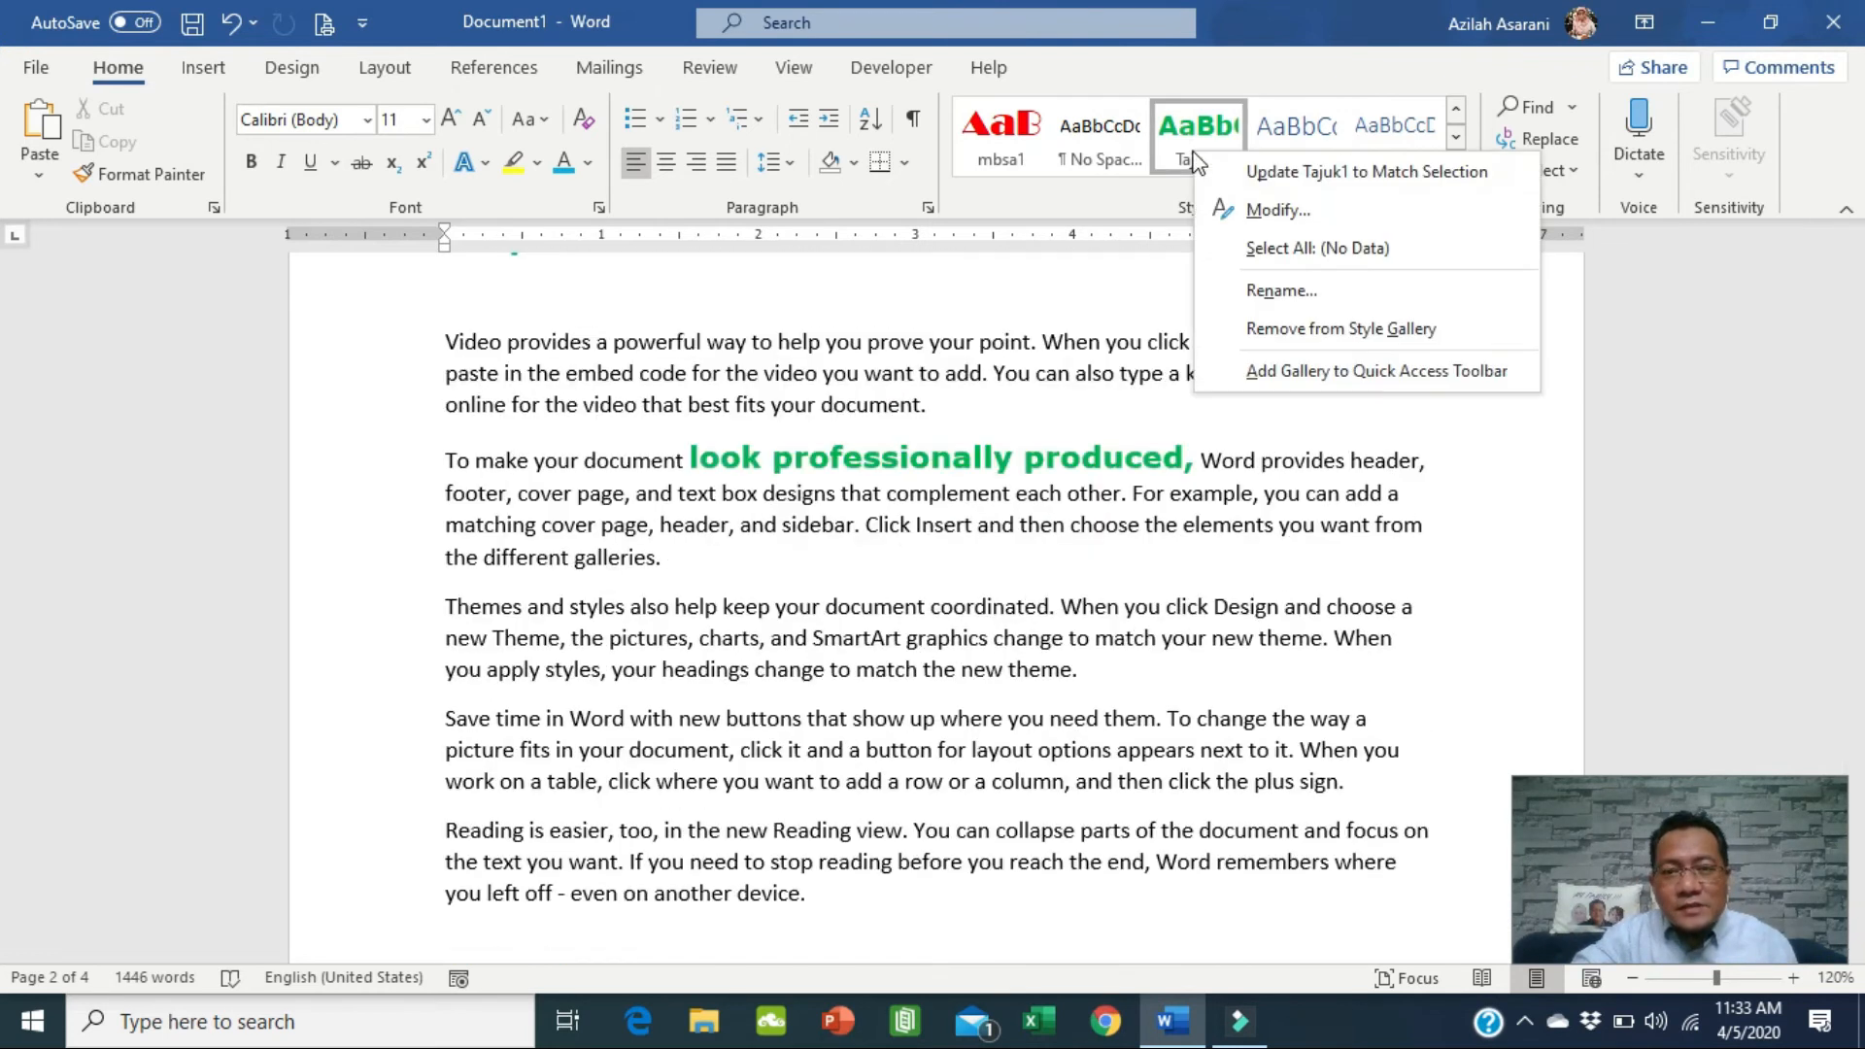
pyautogui.click(1296, 215)
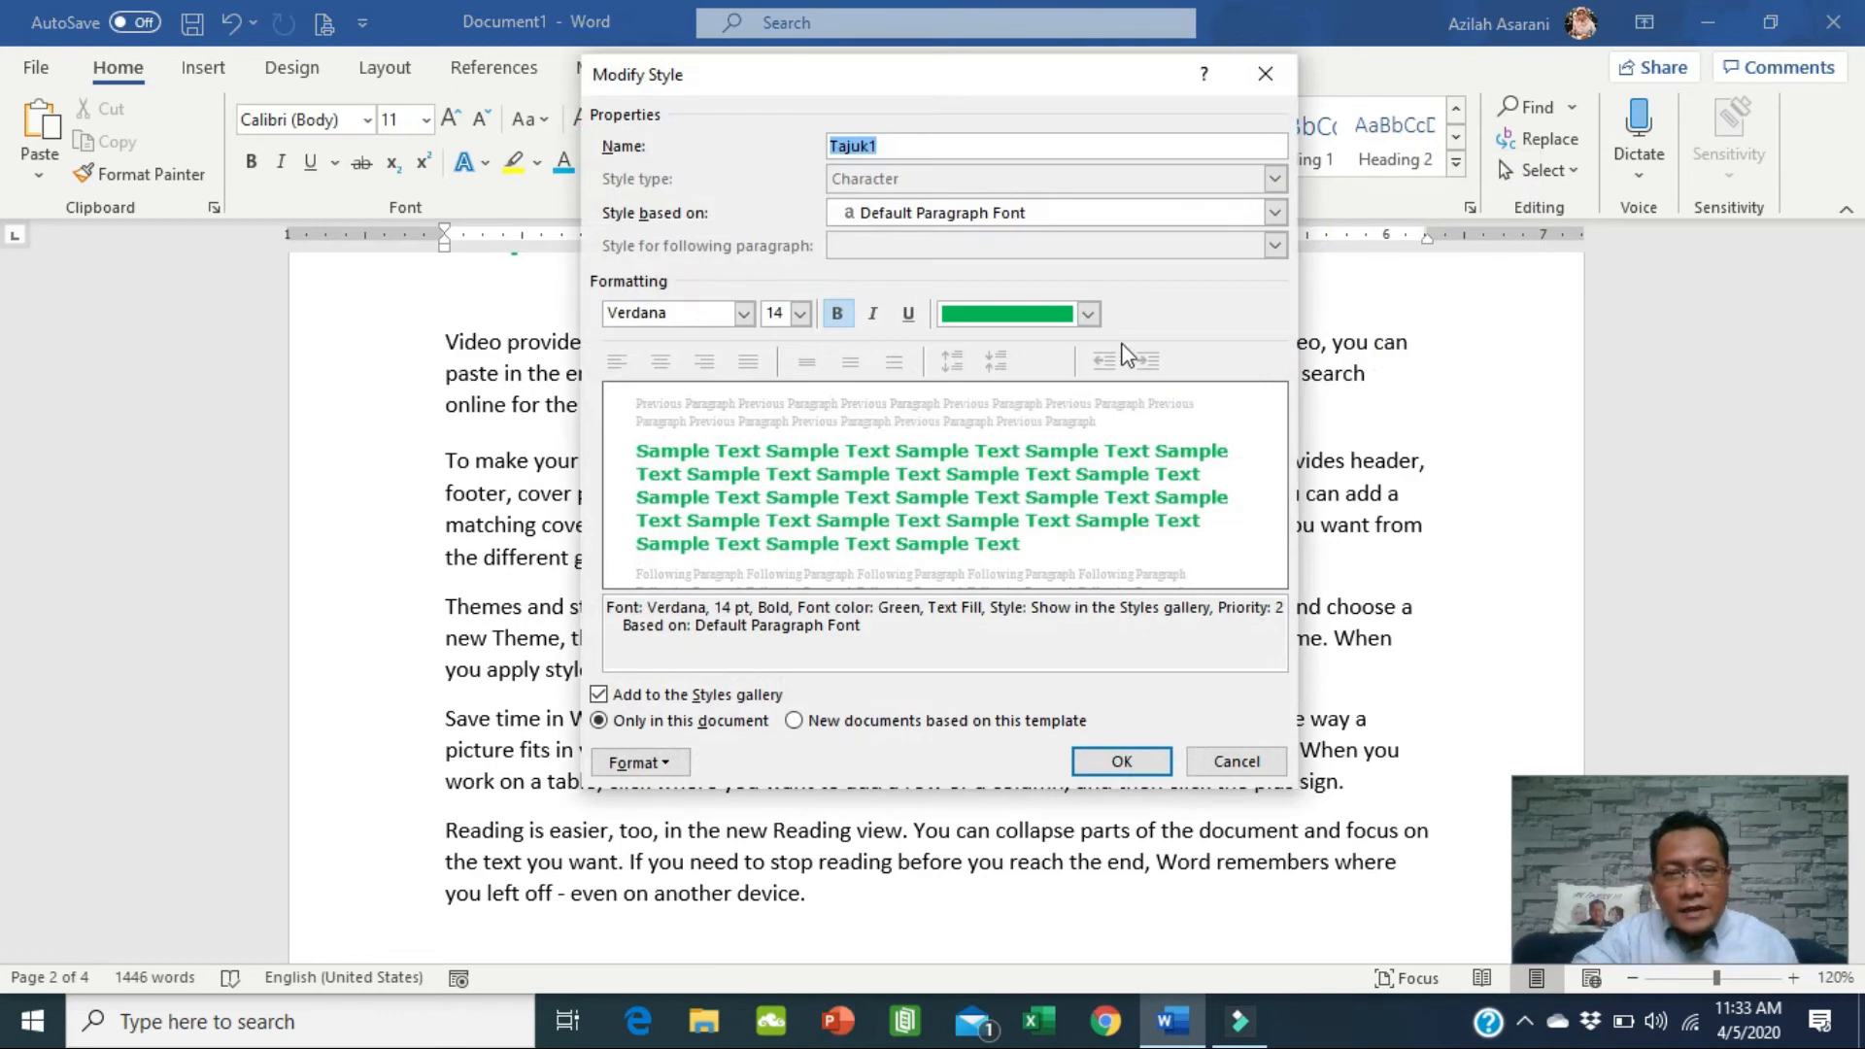
pyautogui.click(1089, 316)
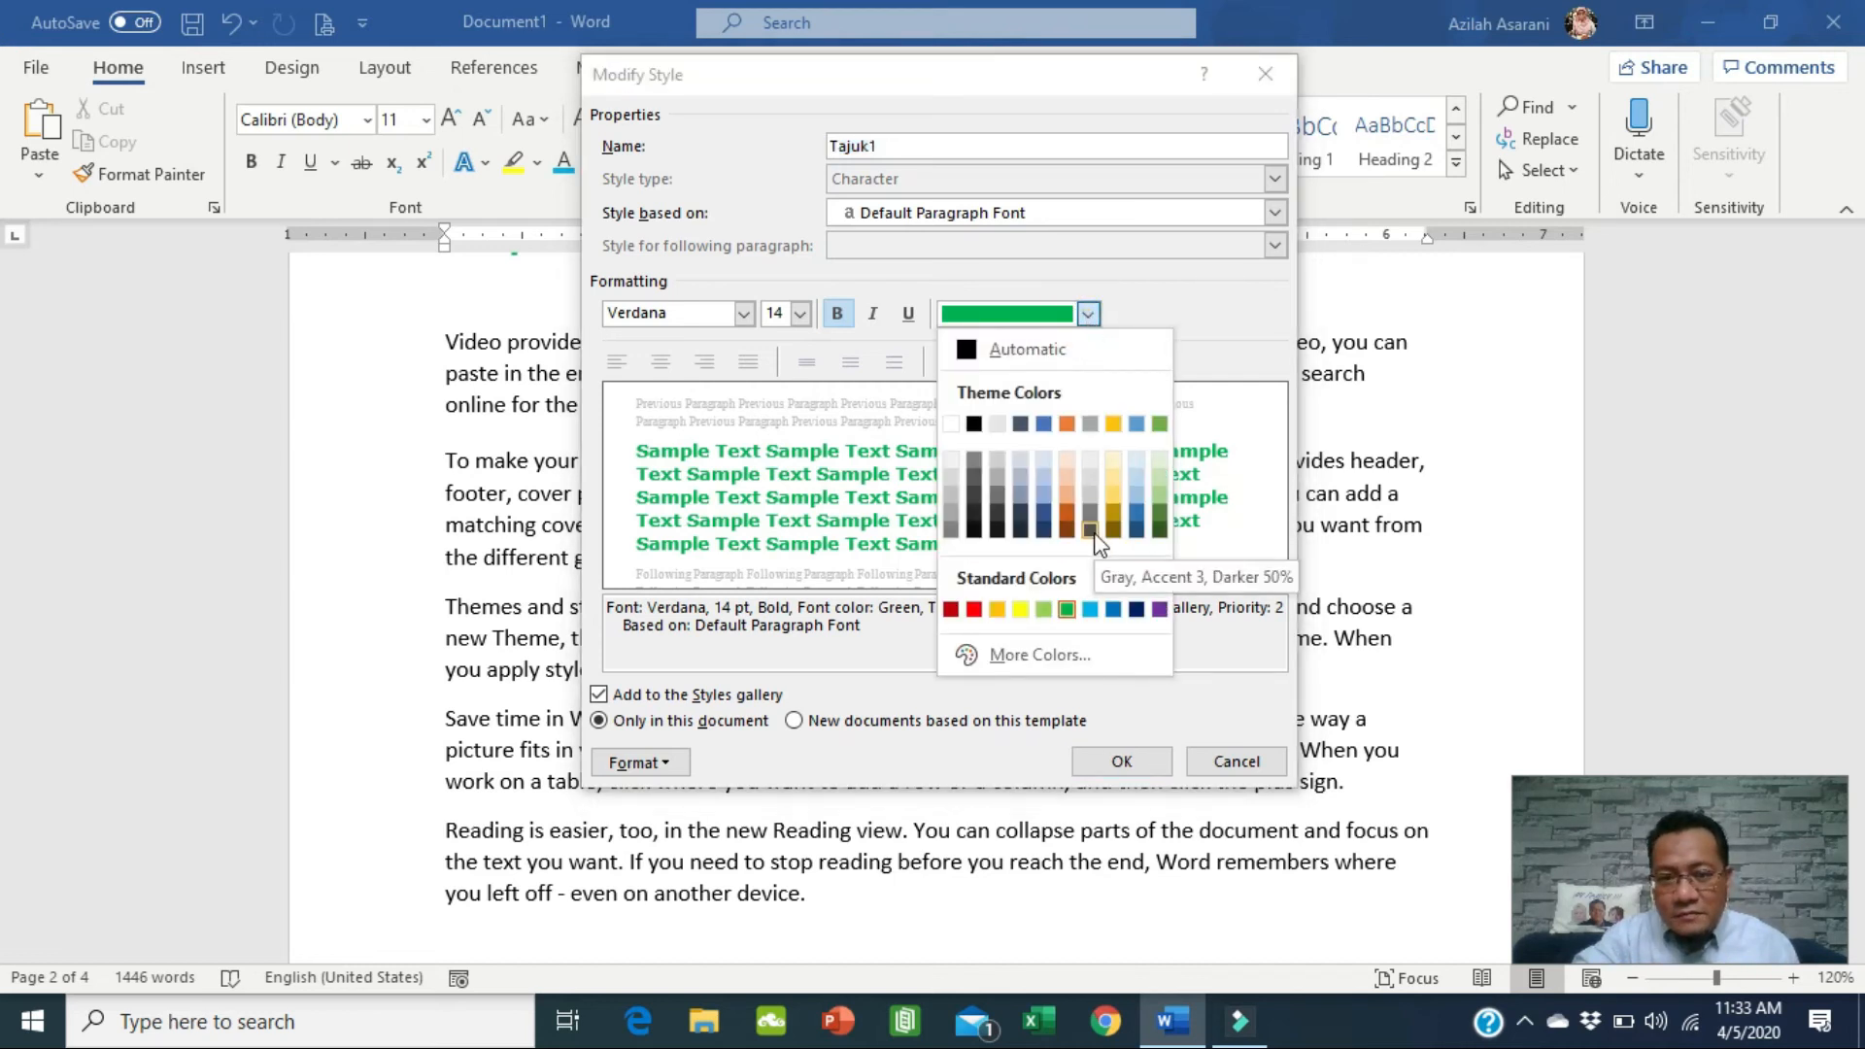
pyautogui.click(1029, 653)
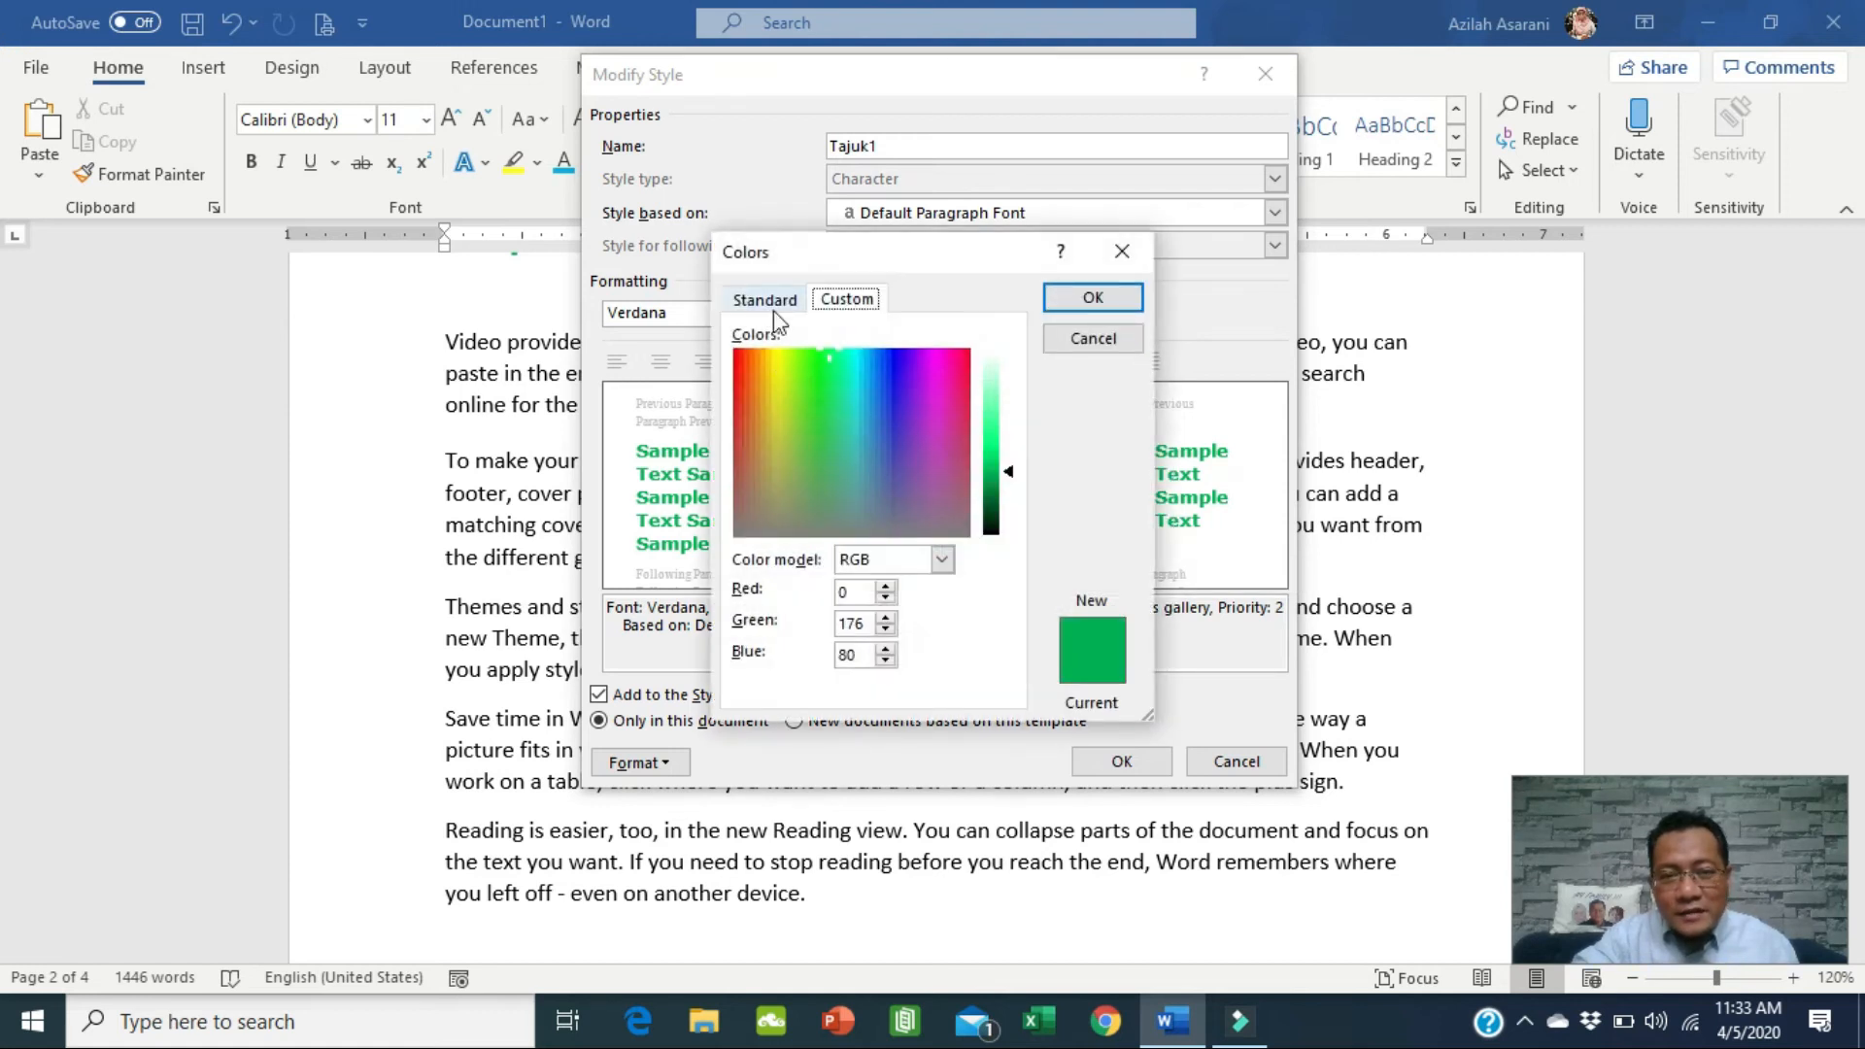
pyautogui.click(767, 303)
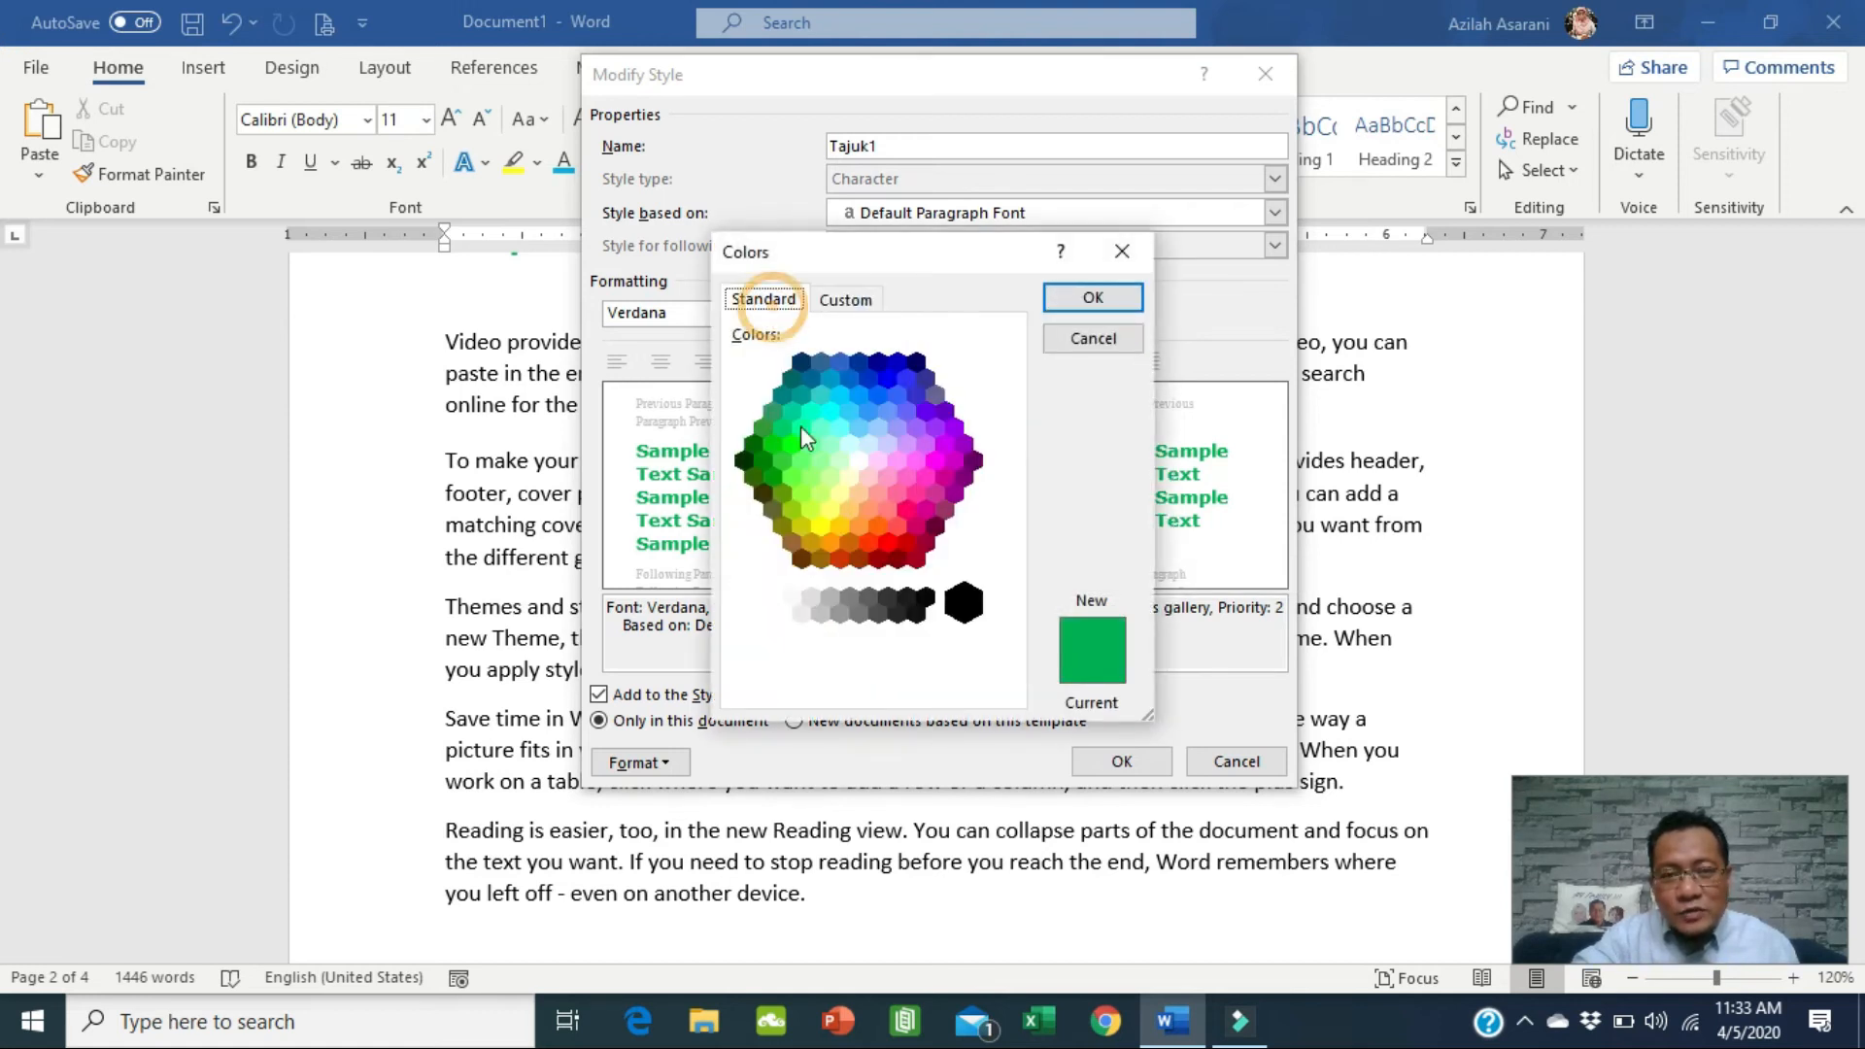
pyautogui.click(843, 301)
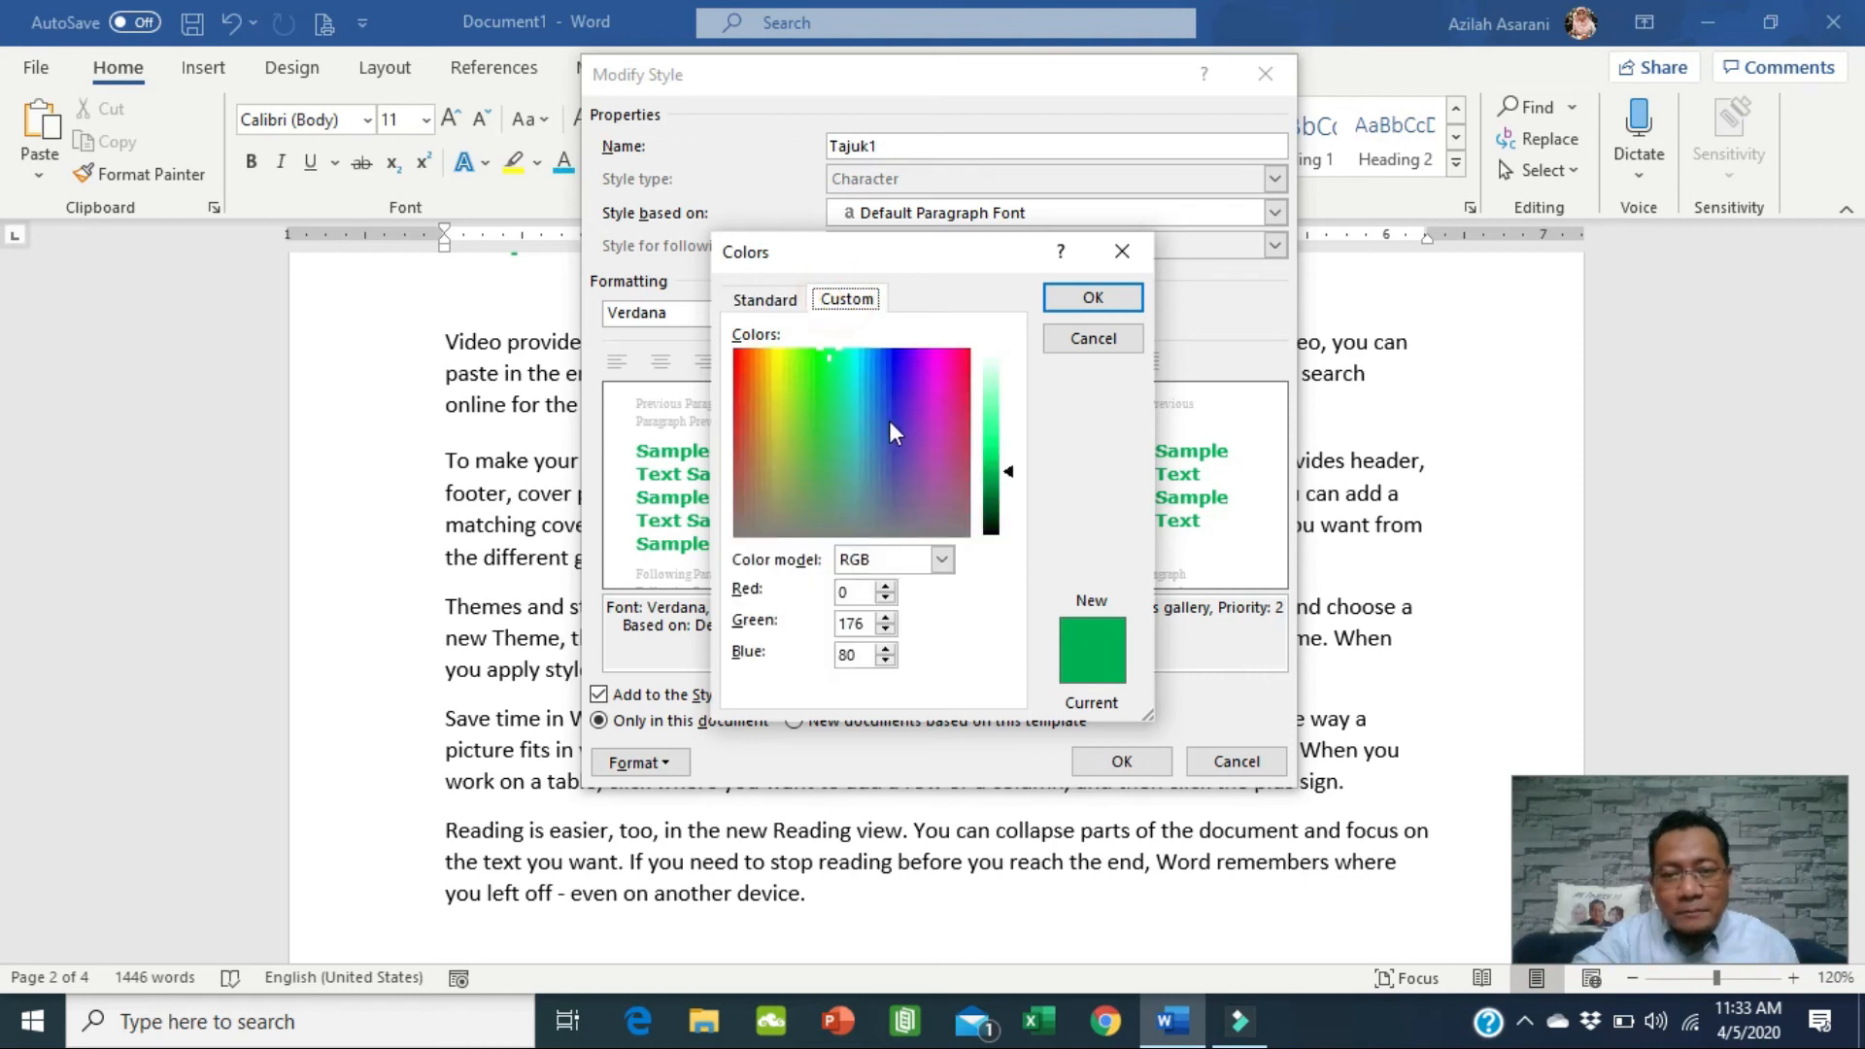
pyautogui.click(779, 309)
pyautogui.click(841, 492)
pyautogui.click(914, 511)
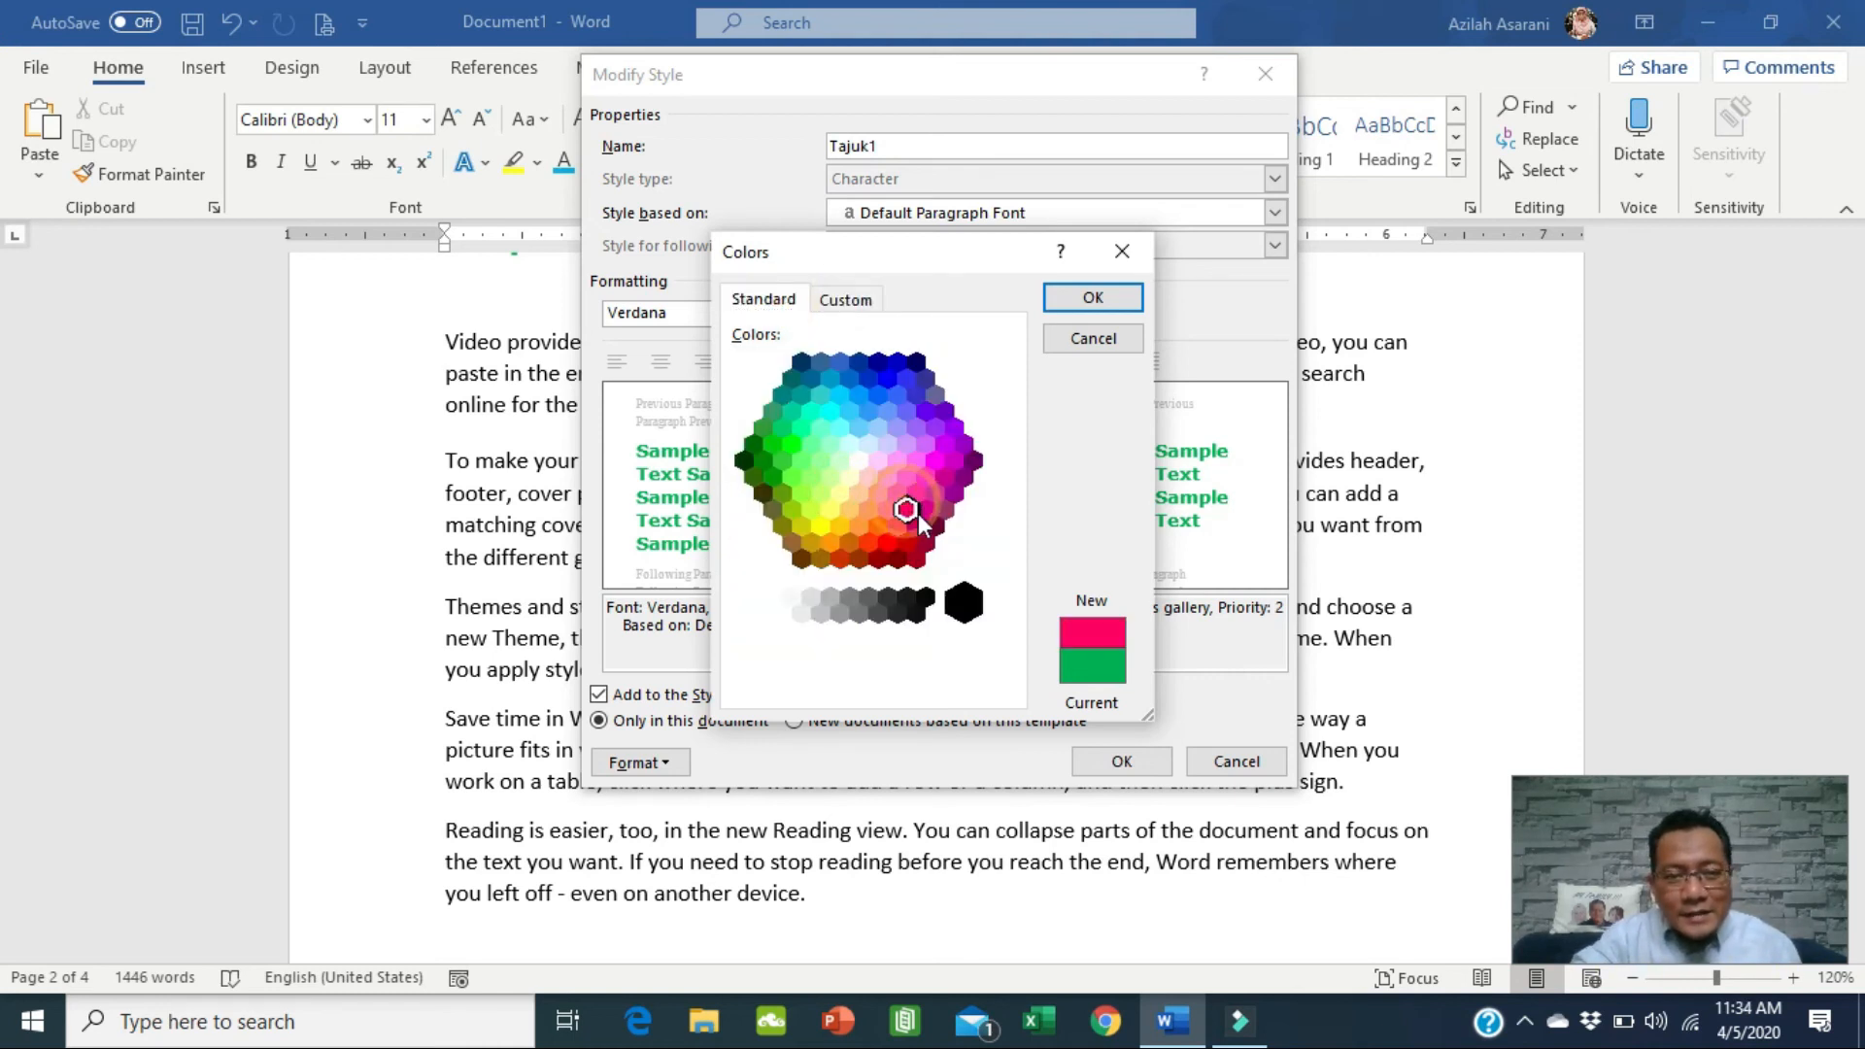
pyautogui.click(1111, 303)
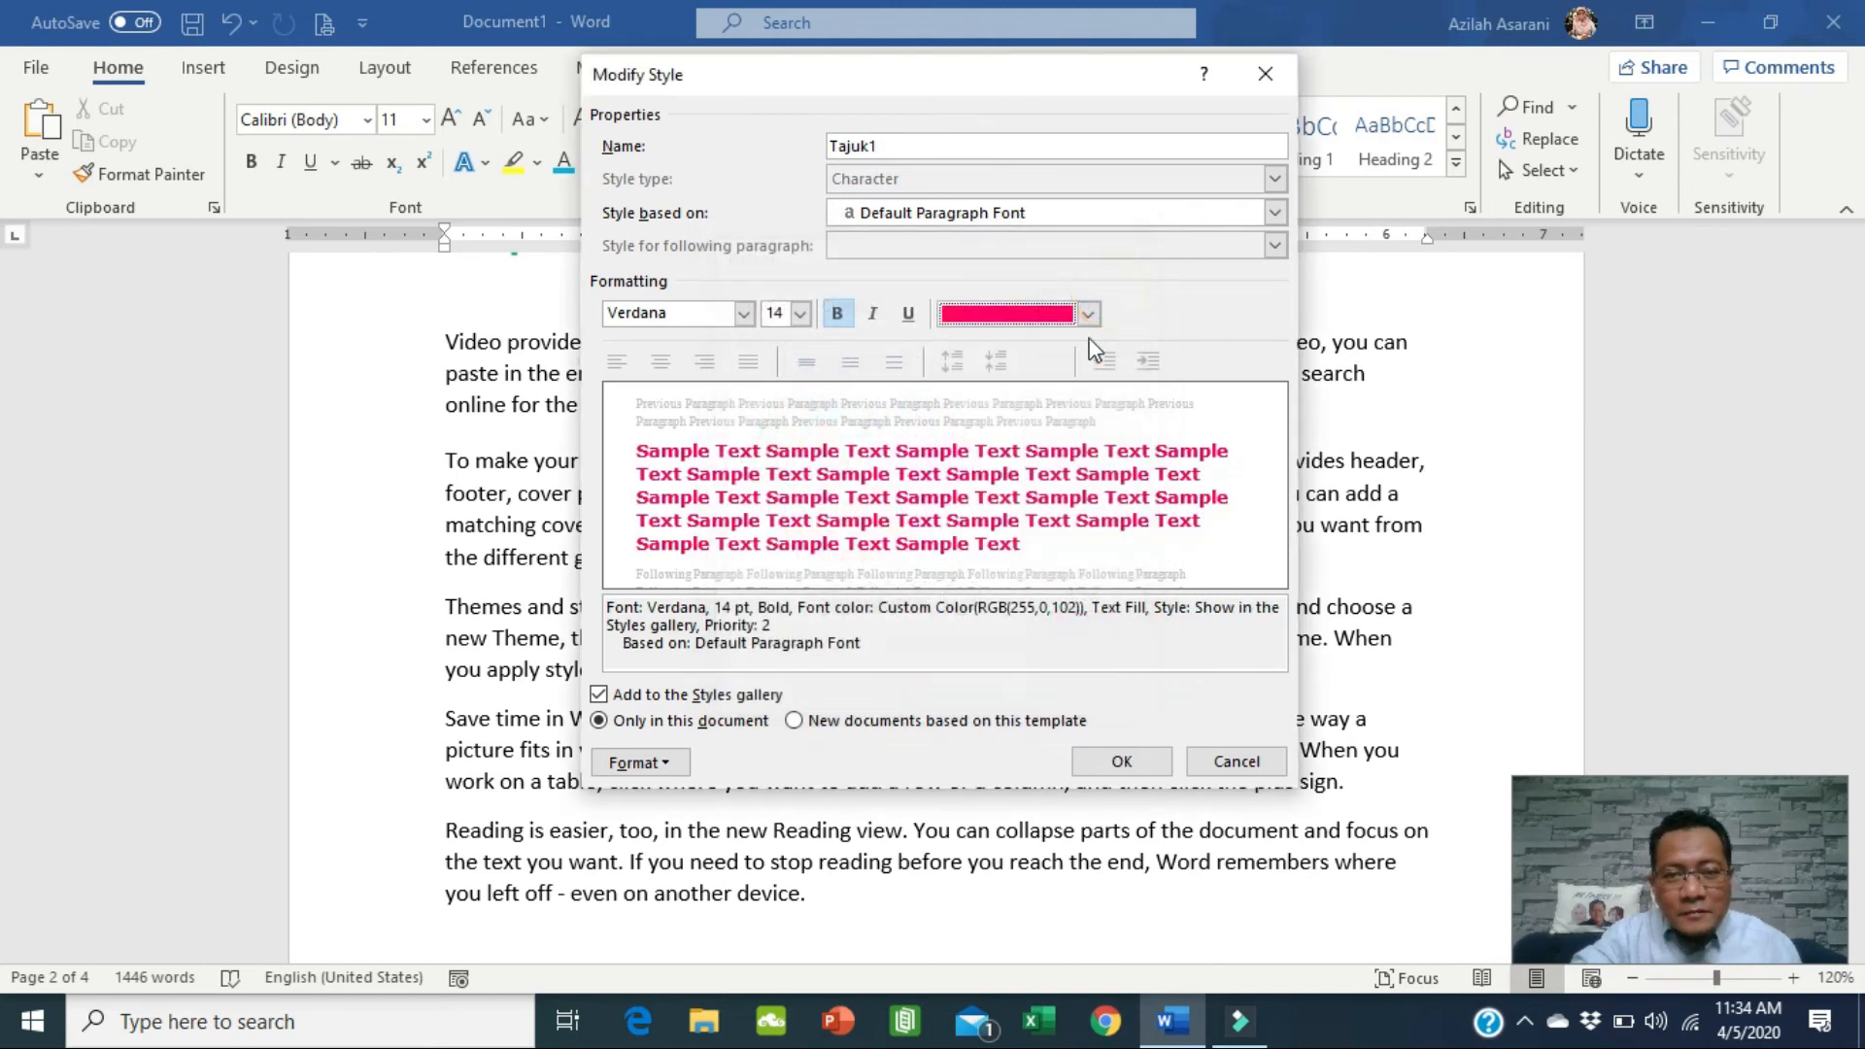
# Set the Tajuk1 style's font to Adobe Gothic Std B and save the style changes.
pyautogui.click(743, 313)
pyautogui.scroll(-6, 726, 537)
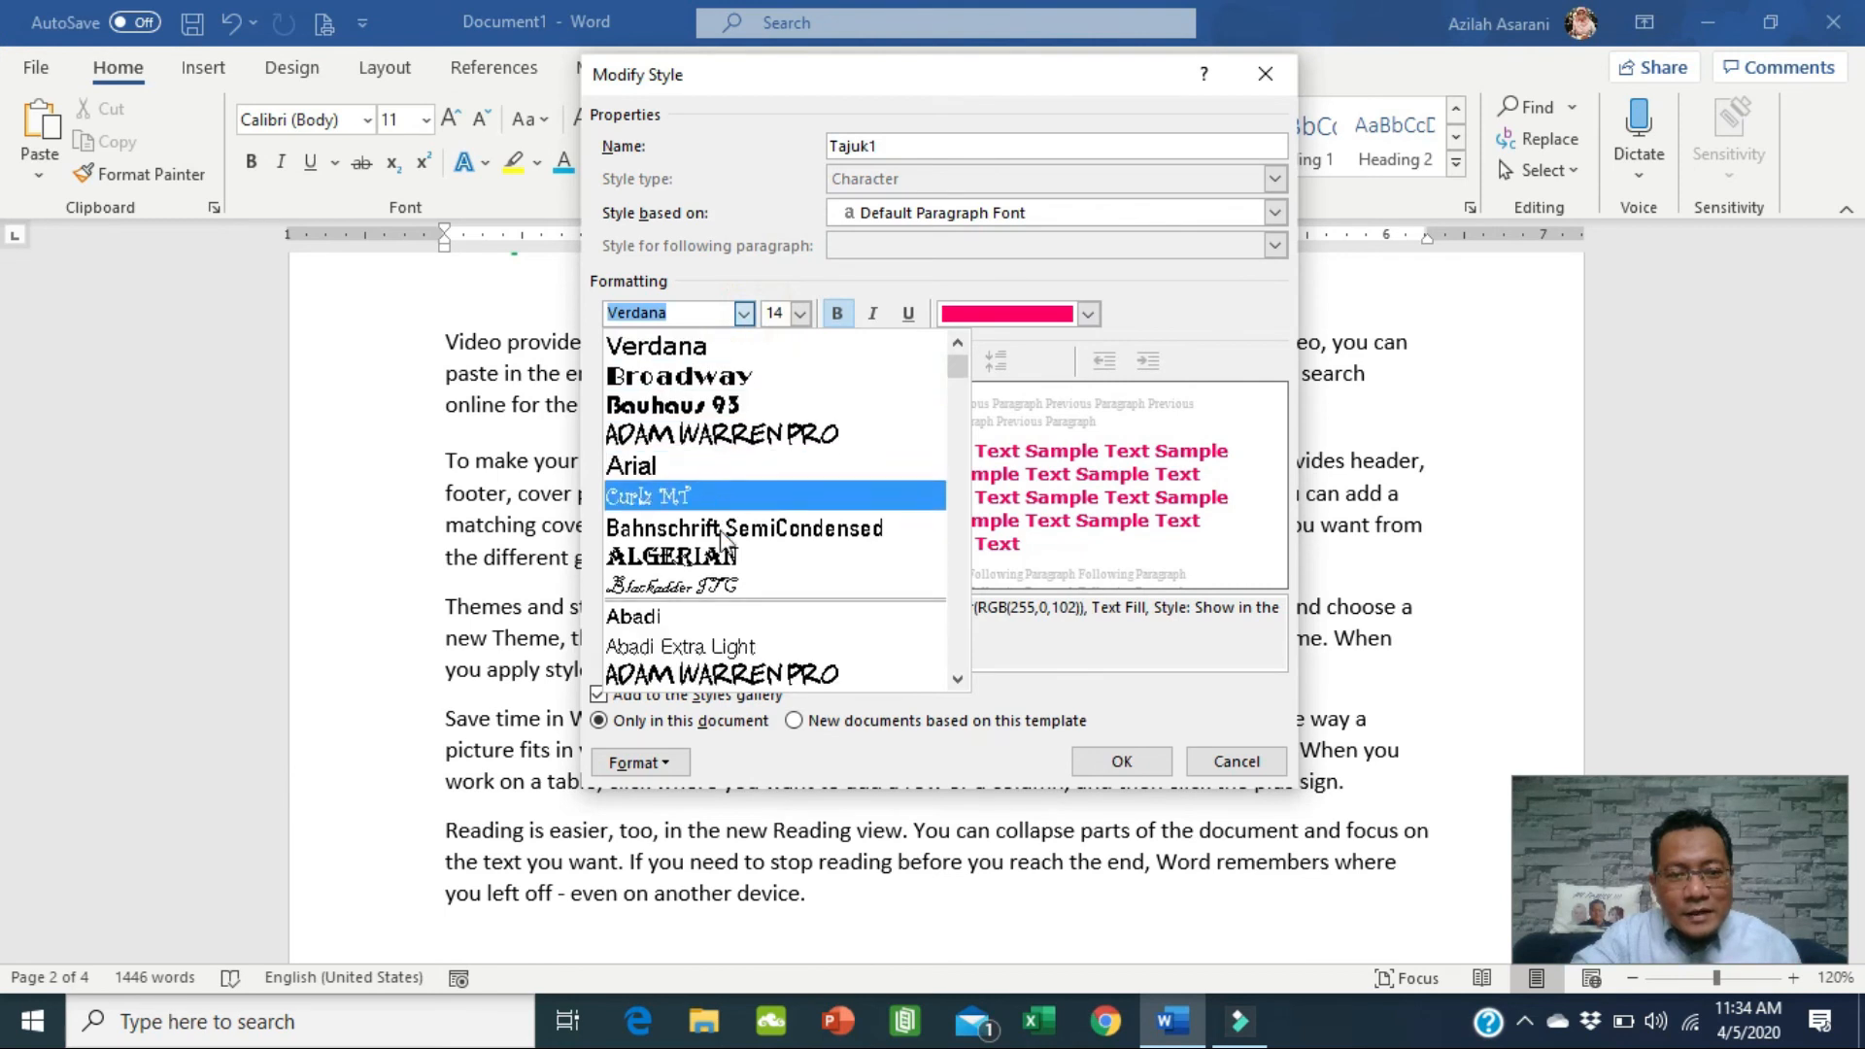
pyautogui.scroll(-3, 726, 539)
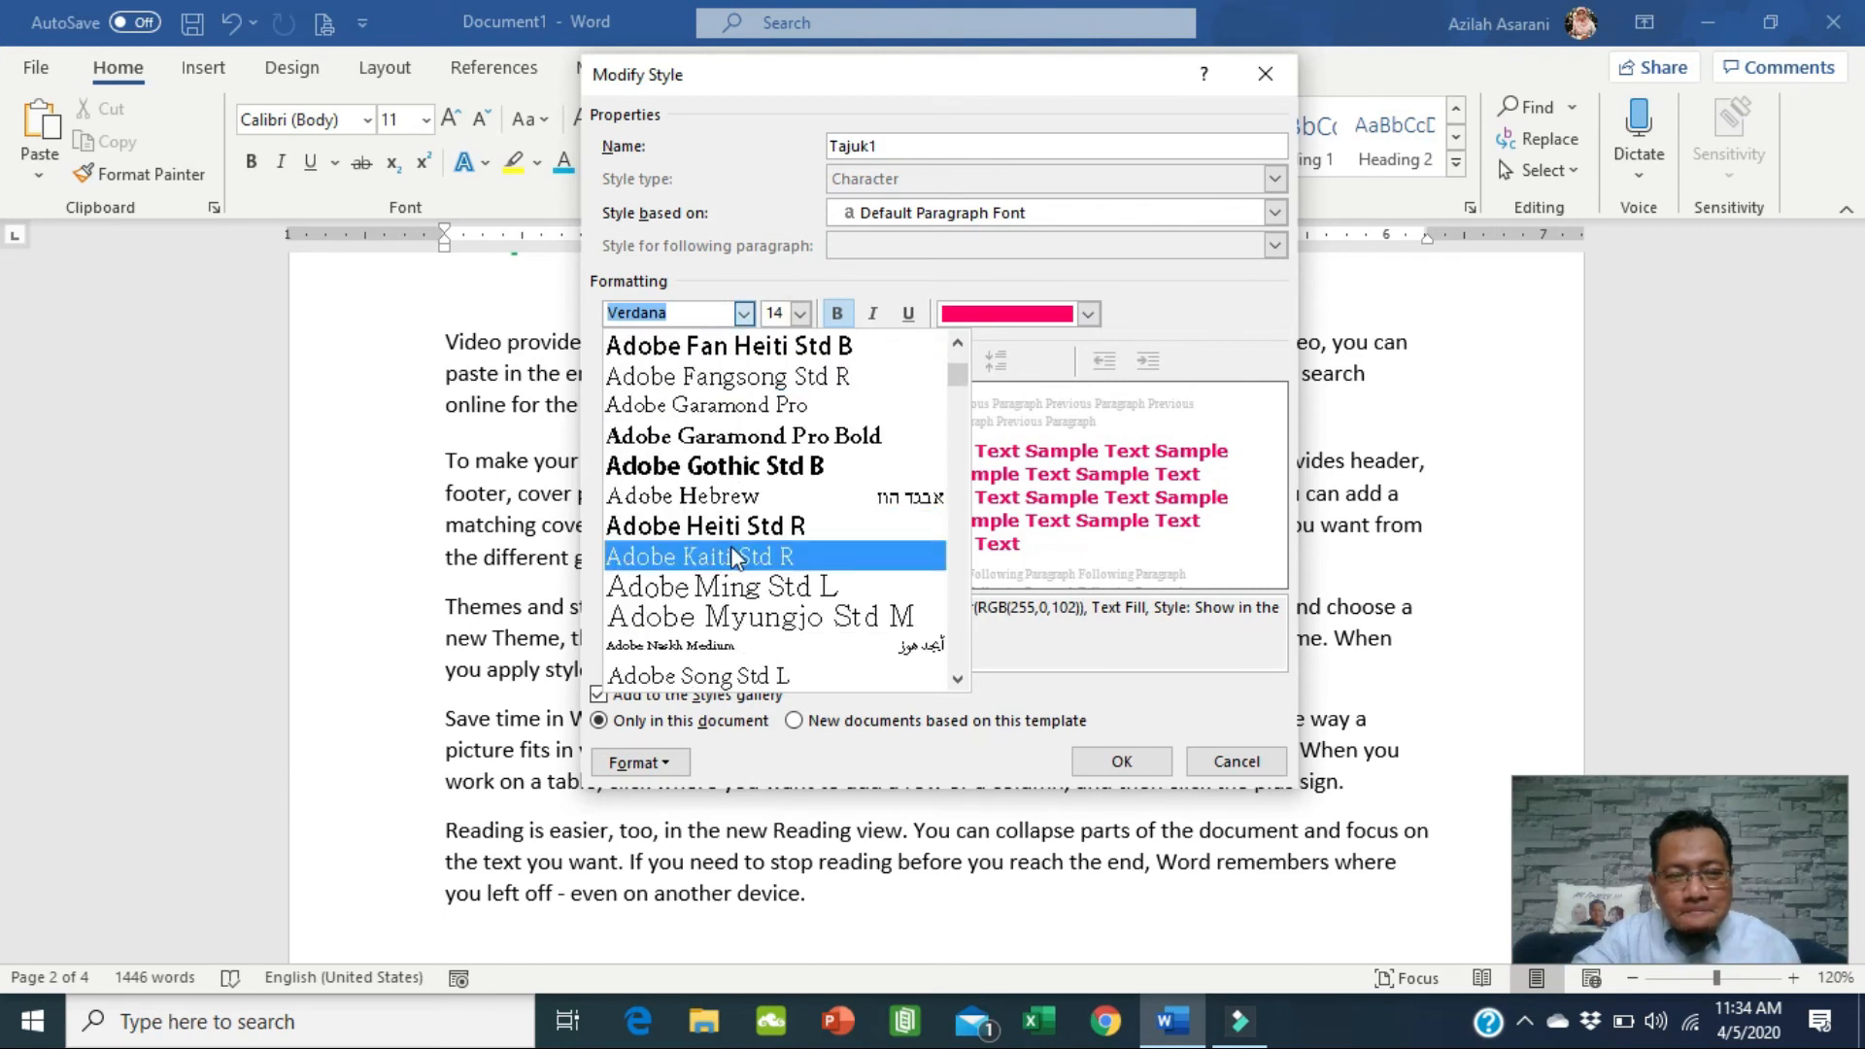
pyautogui.click(745, 464)
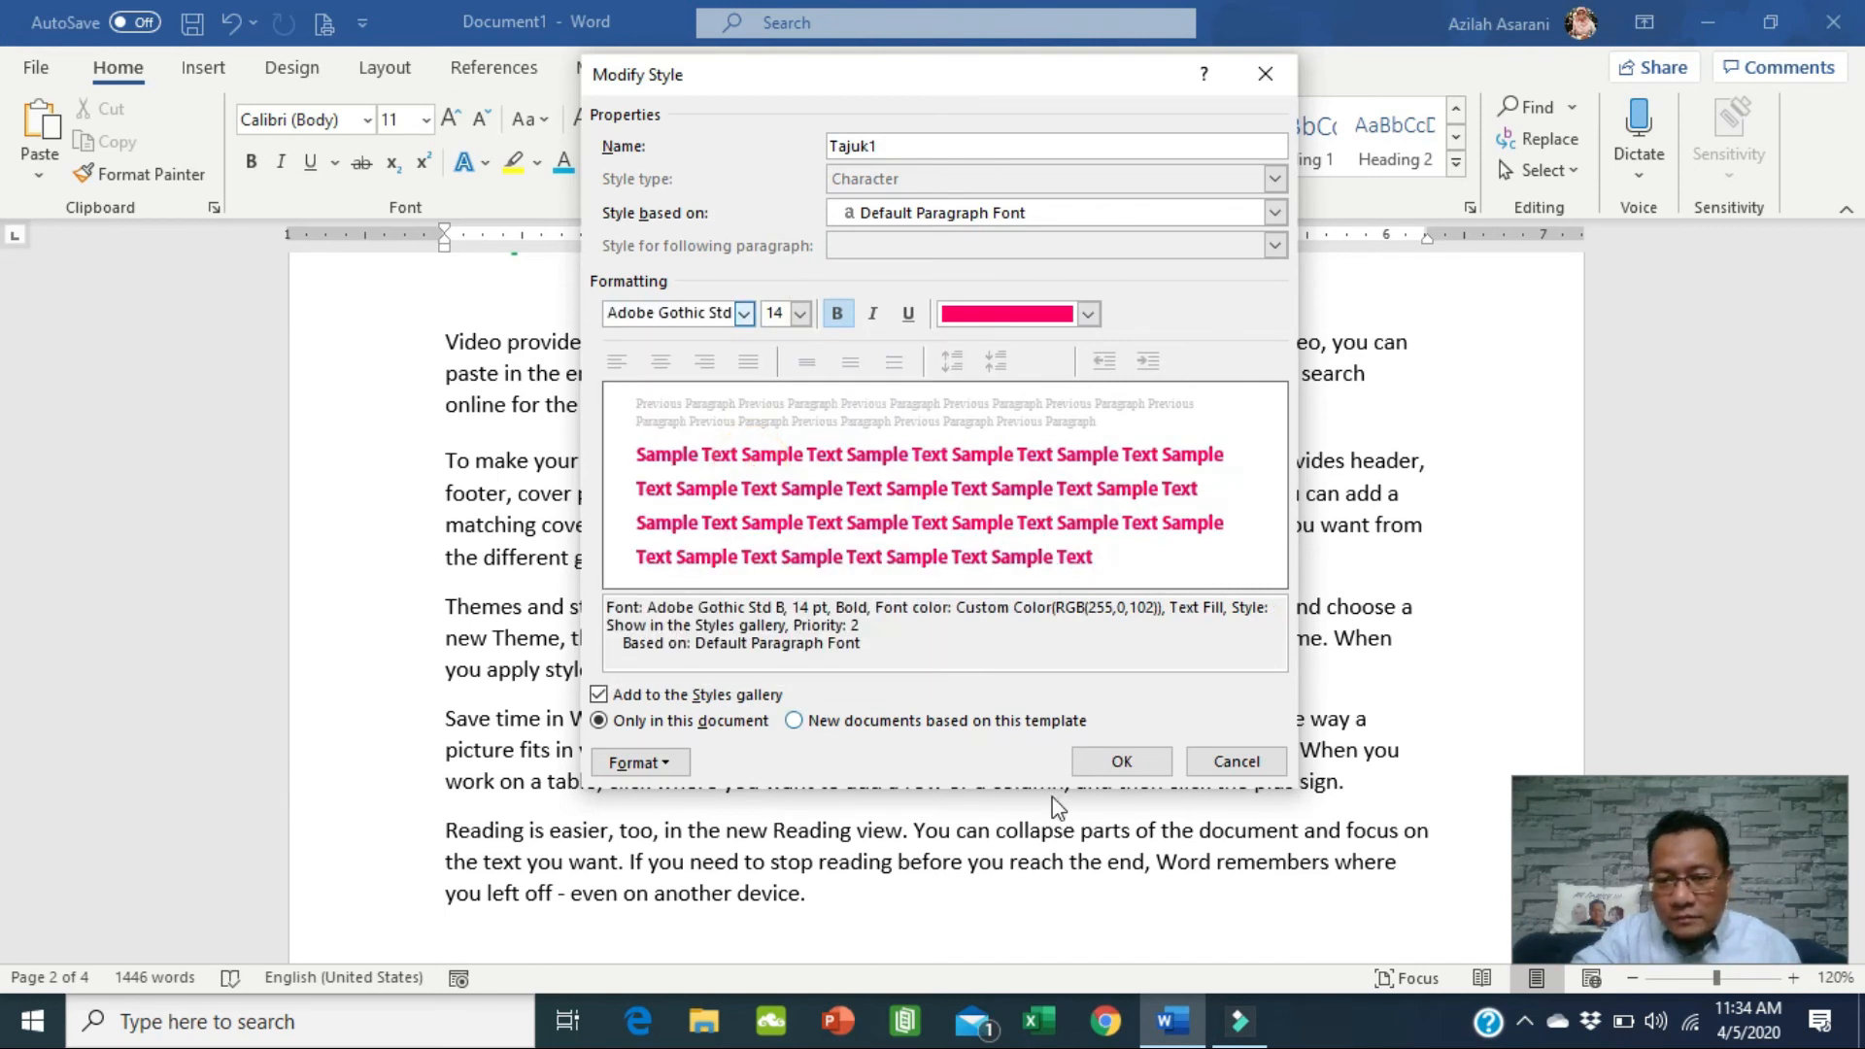
pyautogui.click(1122, 761)
# Look through the document's chapter headings and styled phrases to check the formatting of all Tajuk1 text.
pyautogui.scroll(3, 941, 650)
pyautogui.scroll(10, 941, 651)
pyautogui.scroll(2, 940, 651)
pyautogui.scroll(-3, 940, 651)
pyautogui.scroll(-15, 941, 651)
pyautogui.scroll(-10, 940, 650)
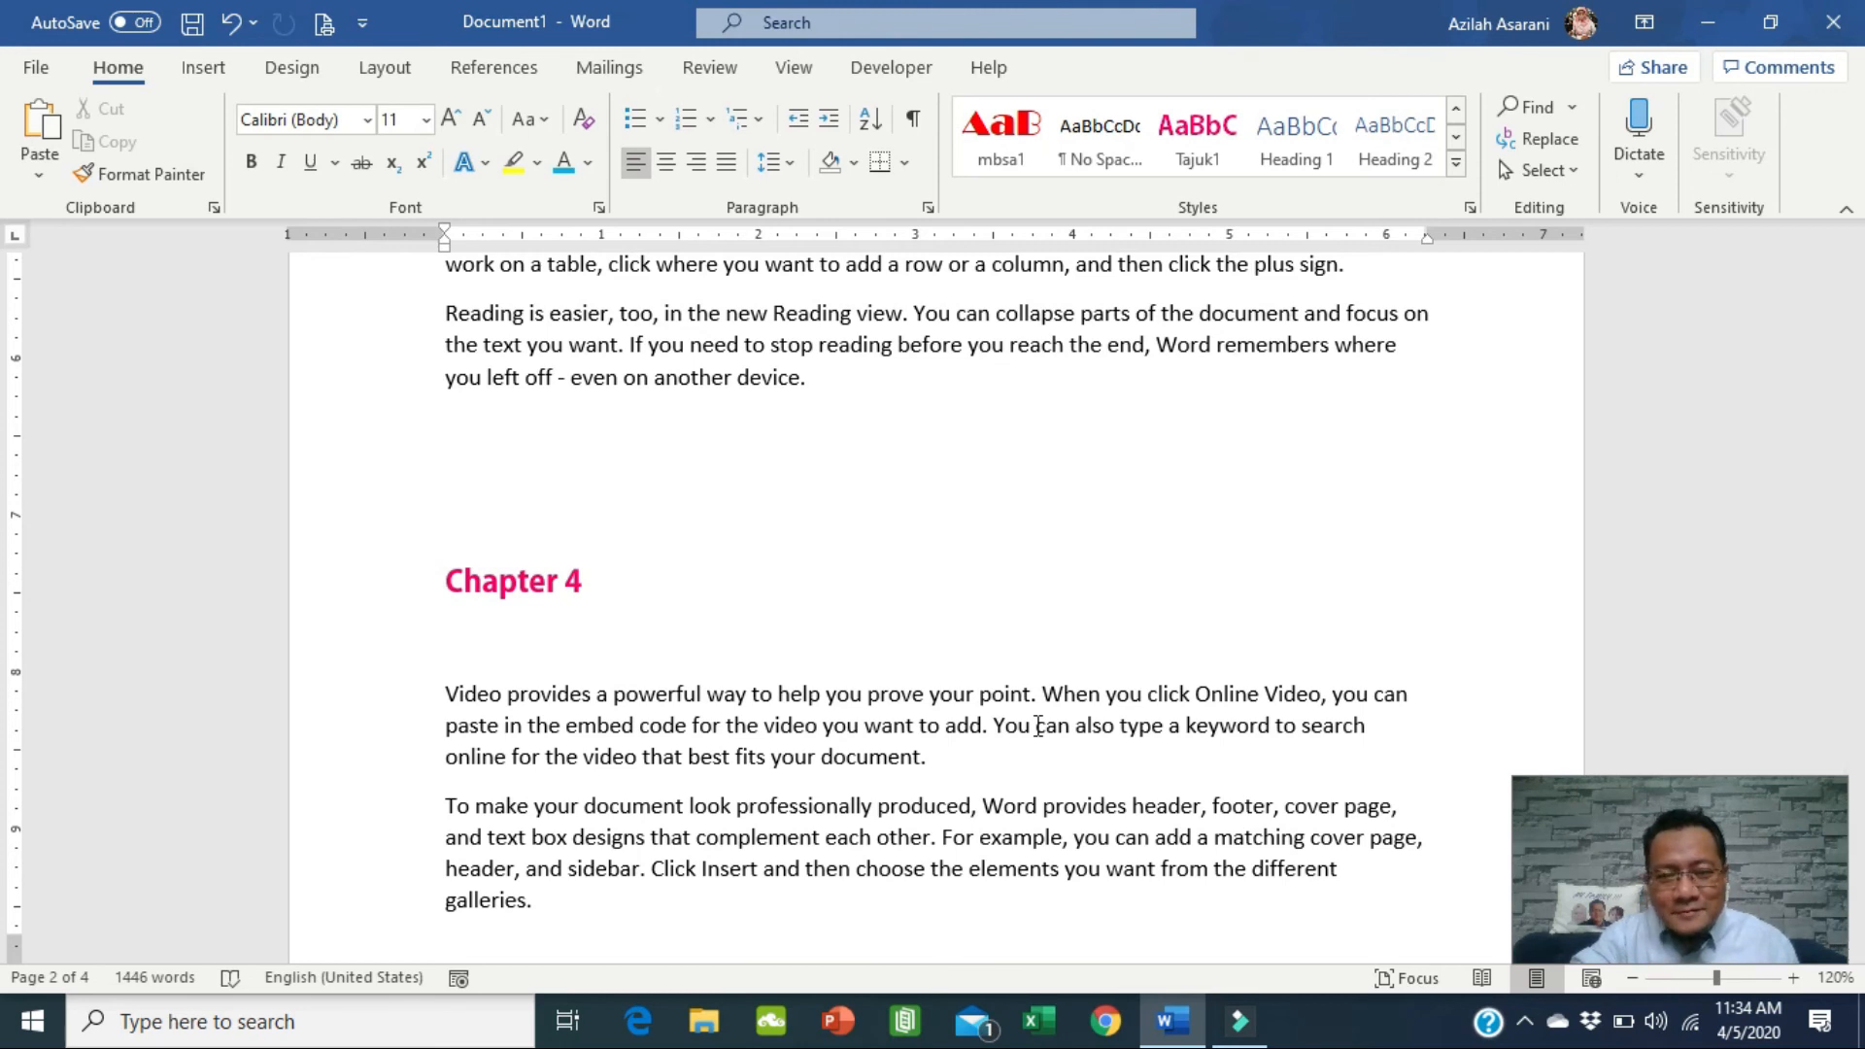
pyautogui.scroll(10, 1038, 727)
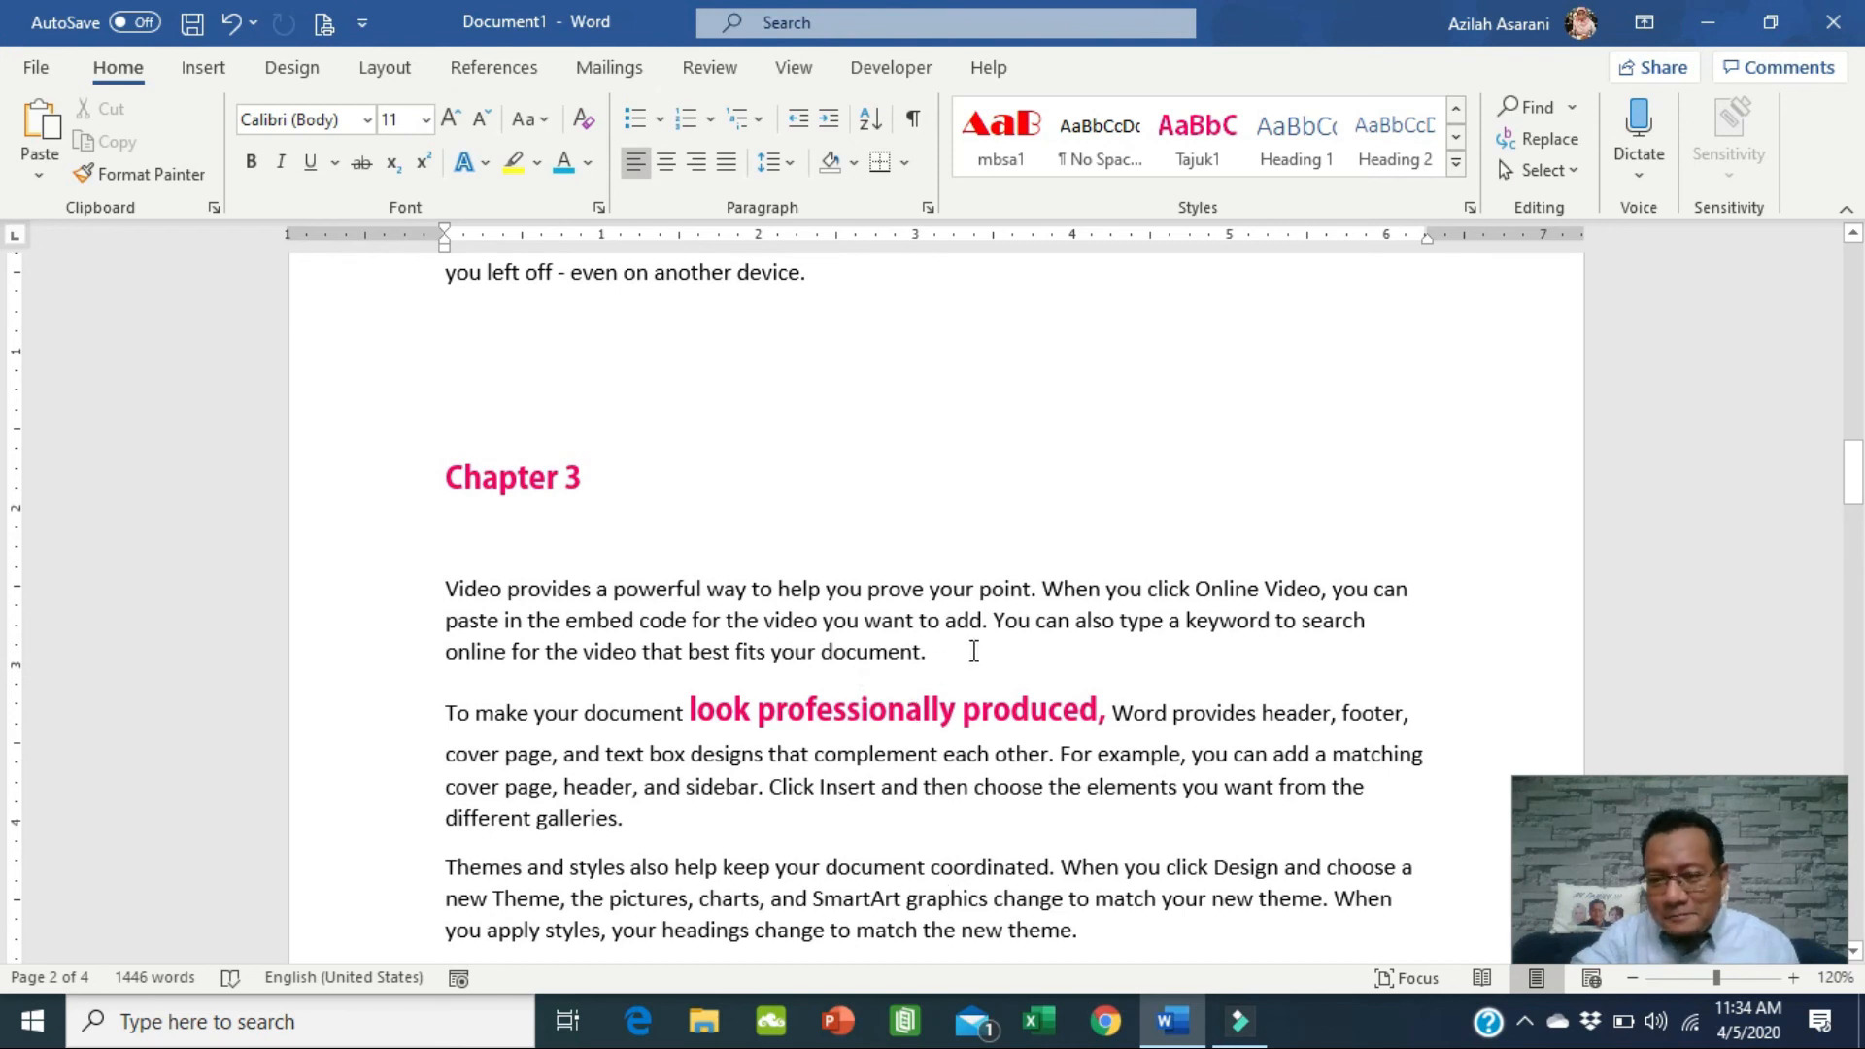
pyautogui.scroll(9, 973, 650)
pyautogui.scroll(10, 975, 648)
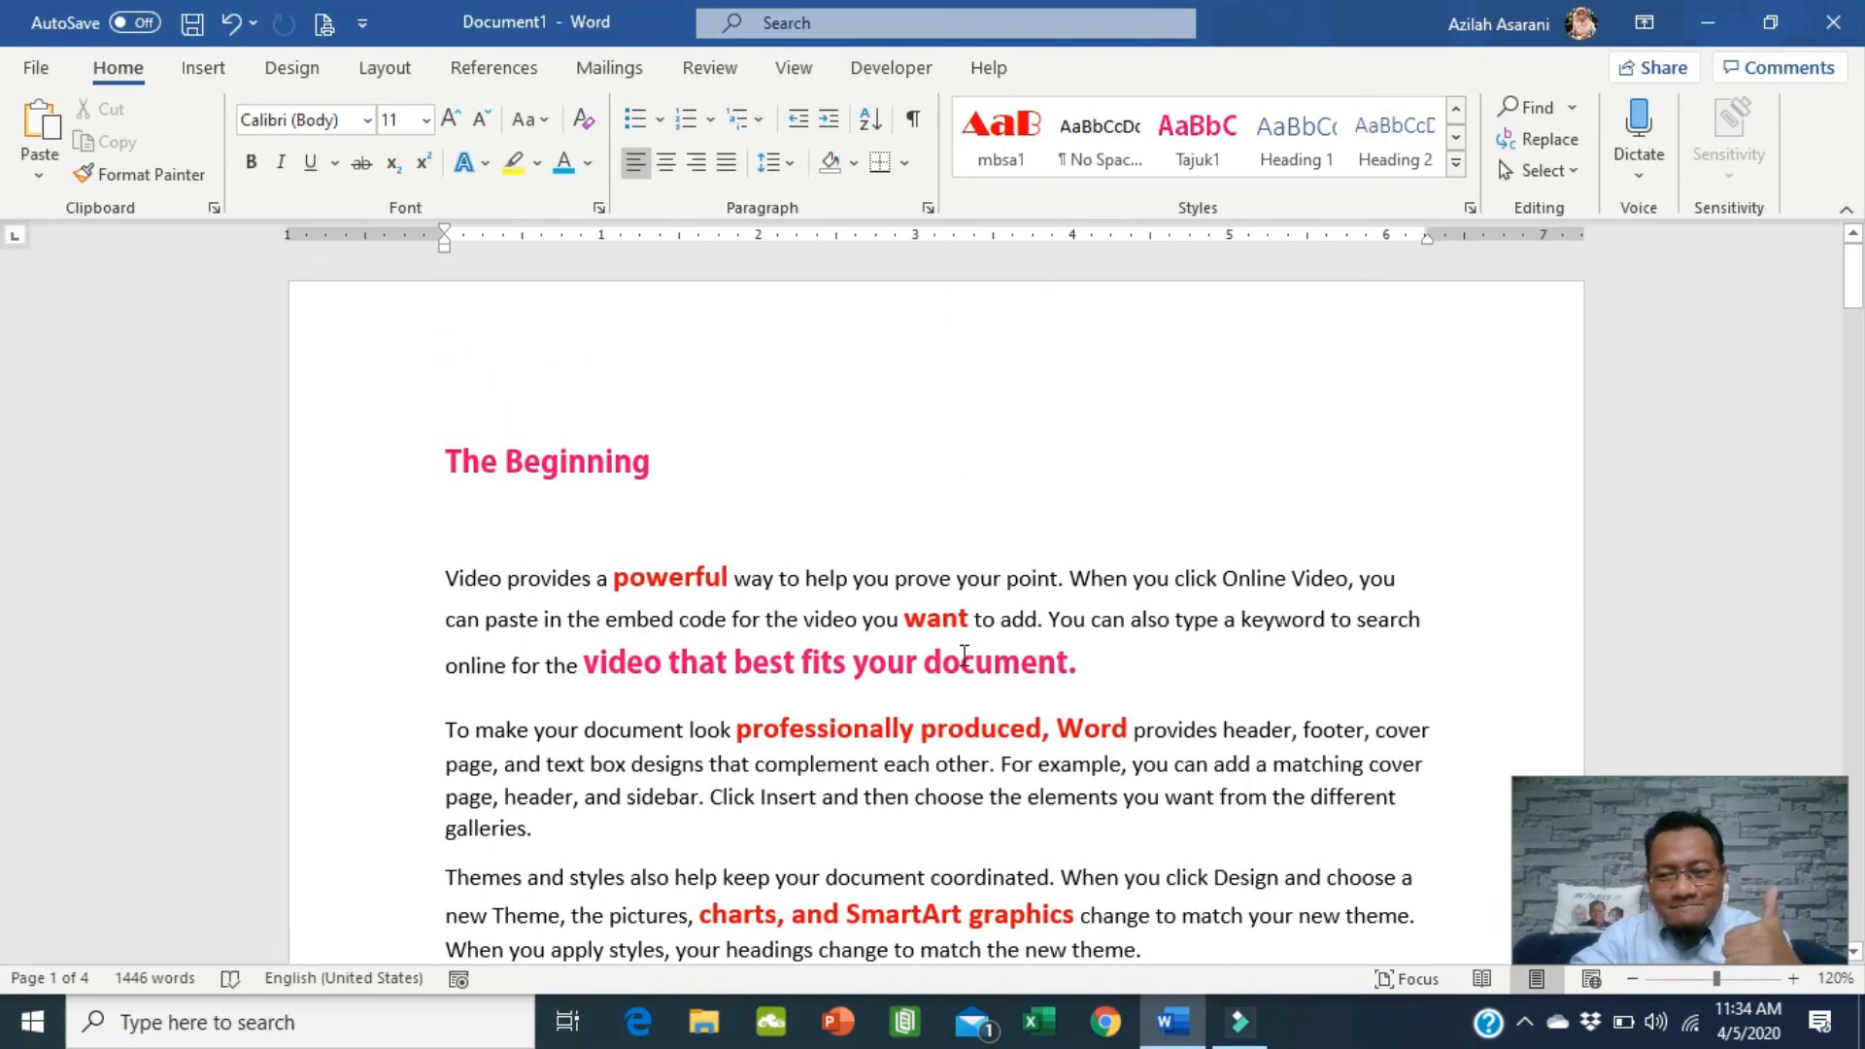
# Open the Tajuk1 style for modification again and set its font to Adam Warren pro.
pyautogui.click(938, 612)
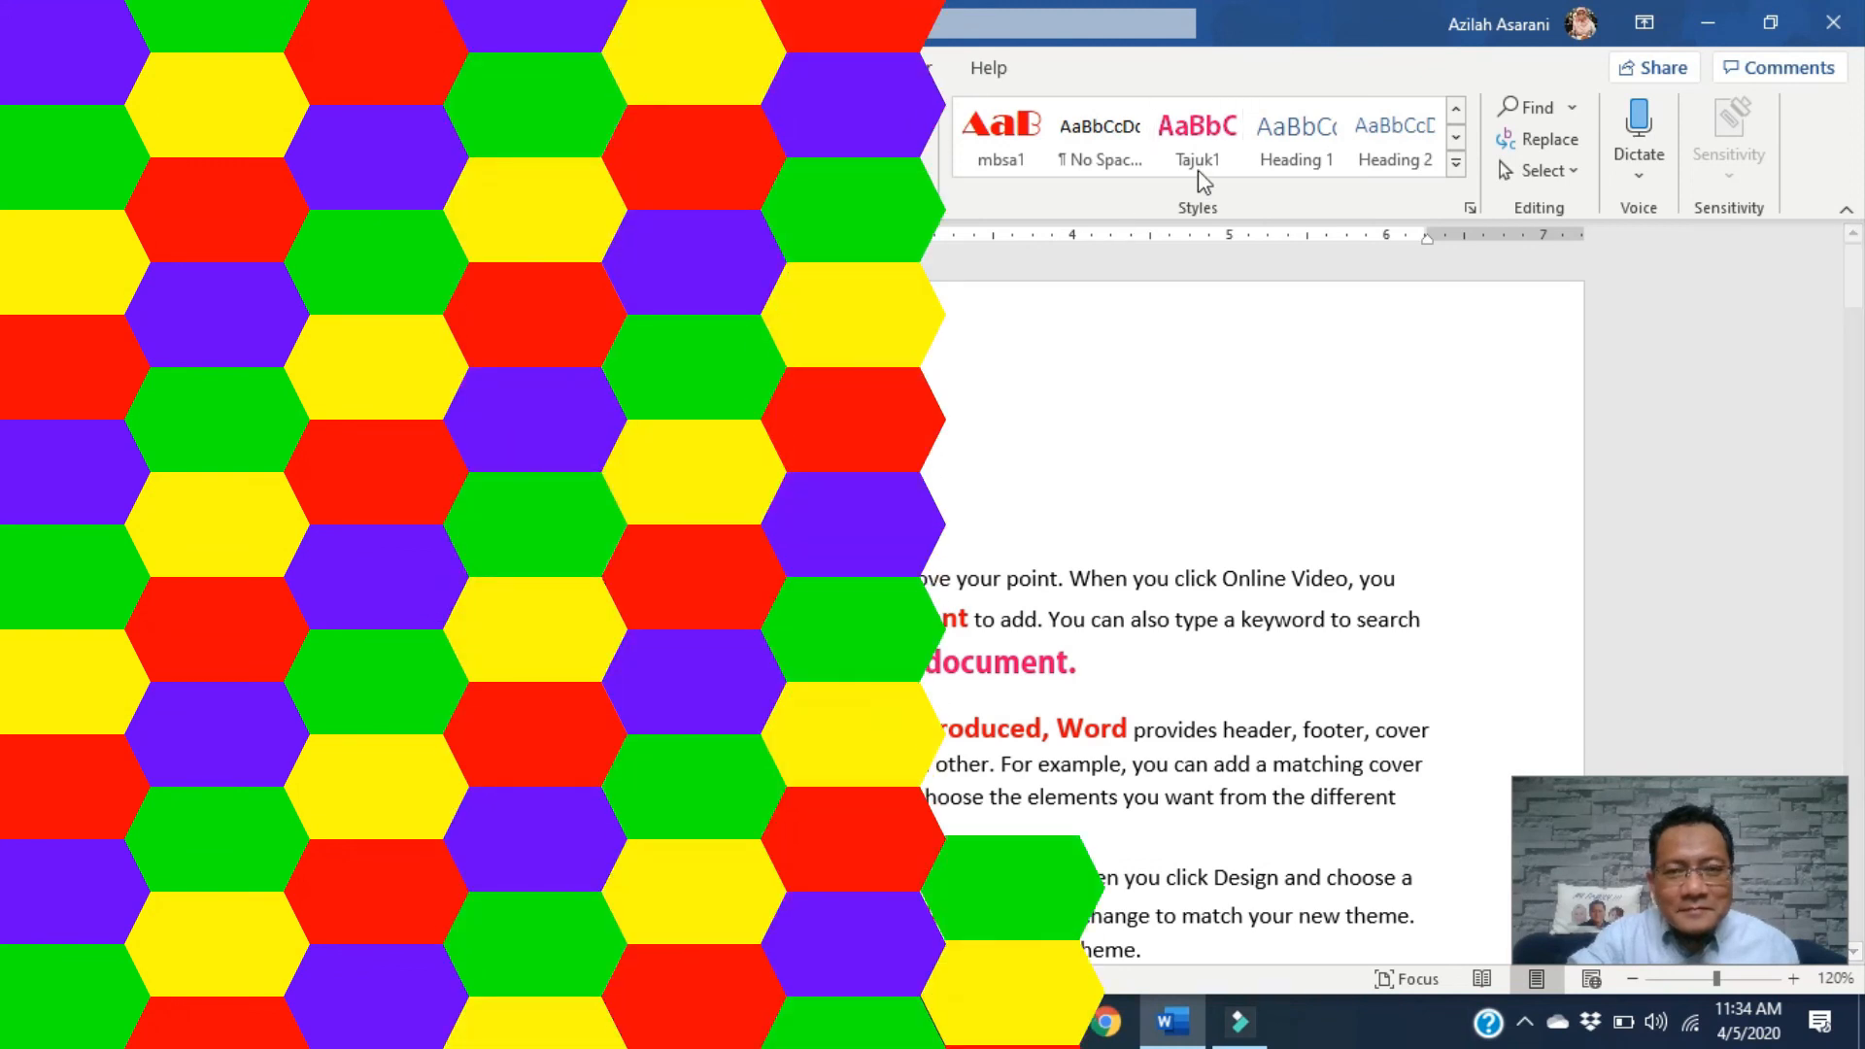
pyautogui.rightClick(1203, 143)
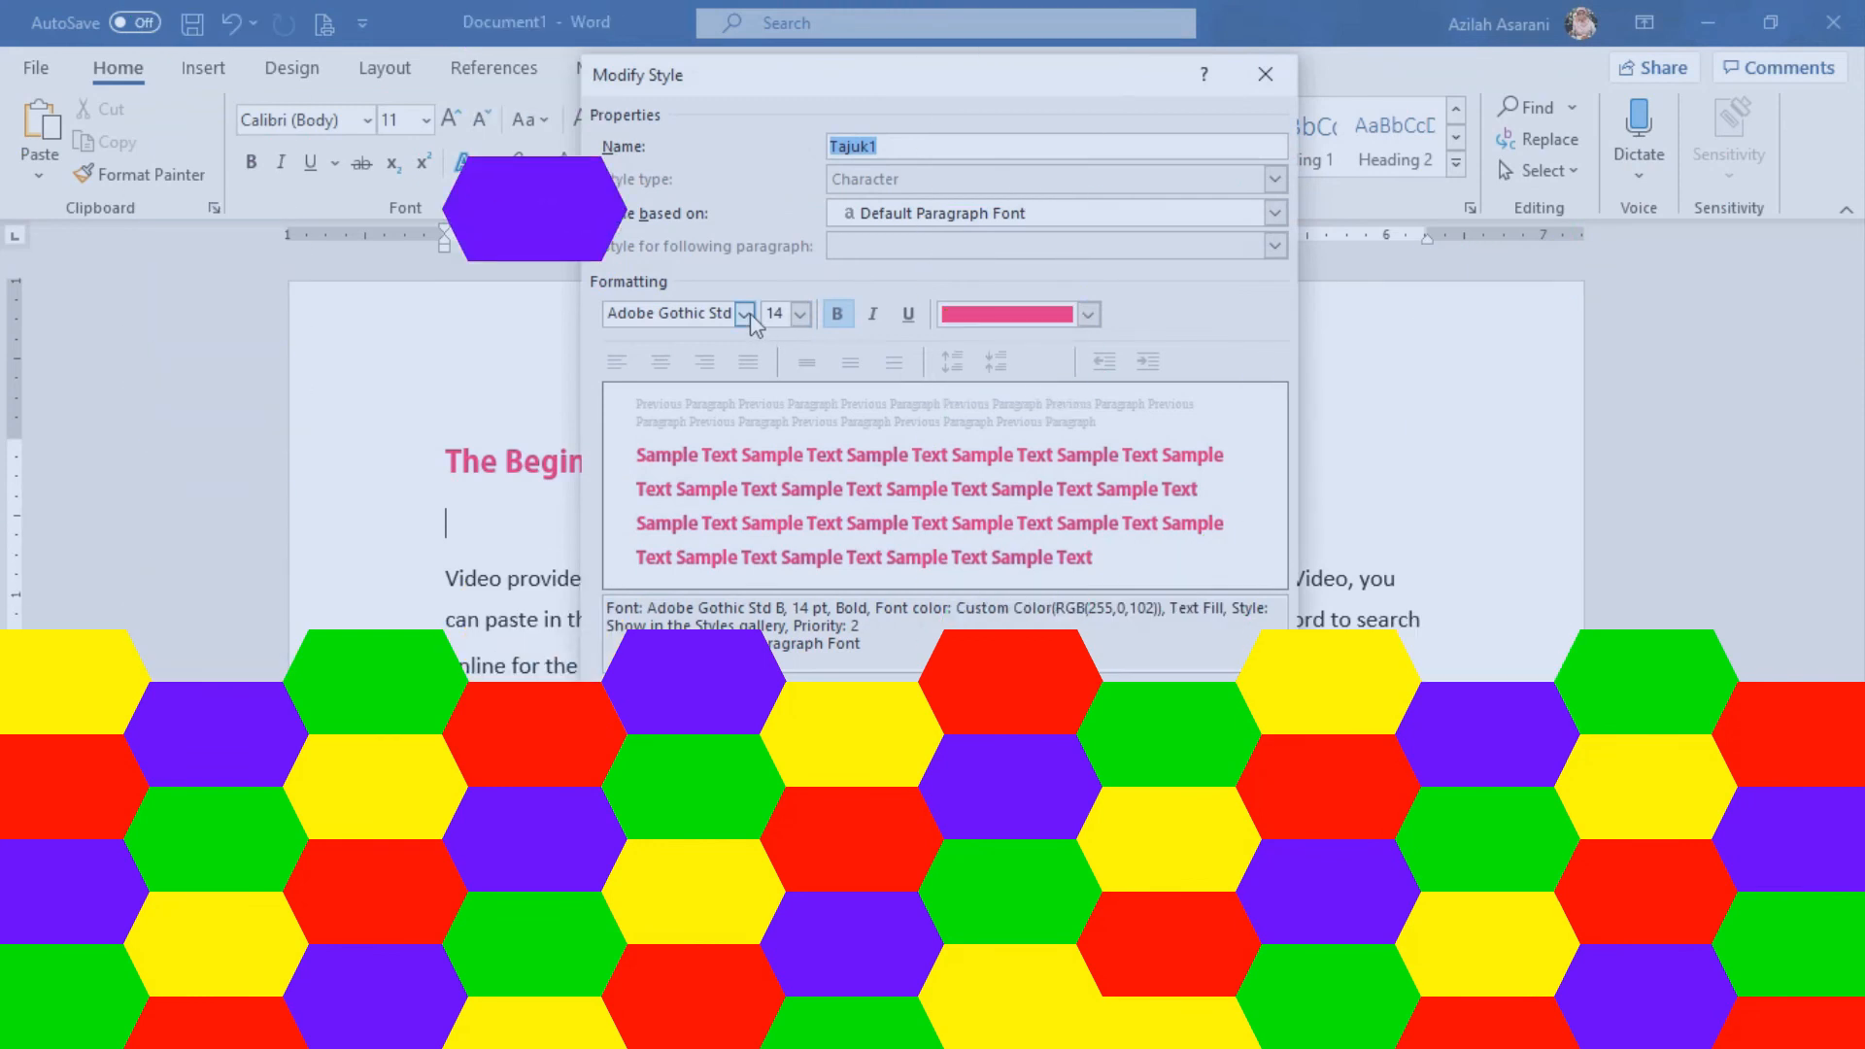
pyautogui.click(744, 314)
pyautogui.scroll(-2, 721, 583)
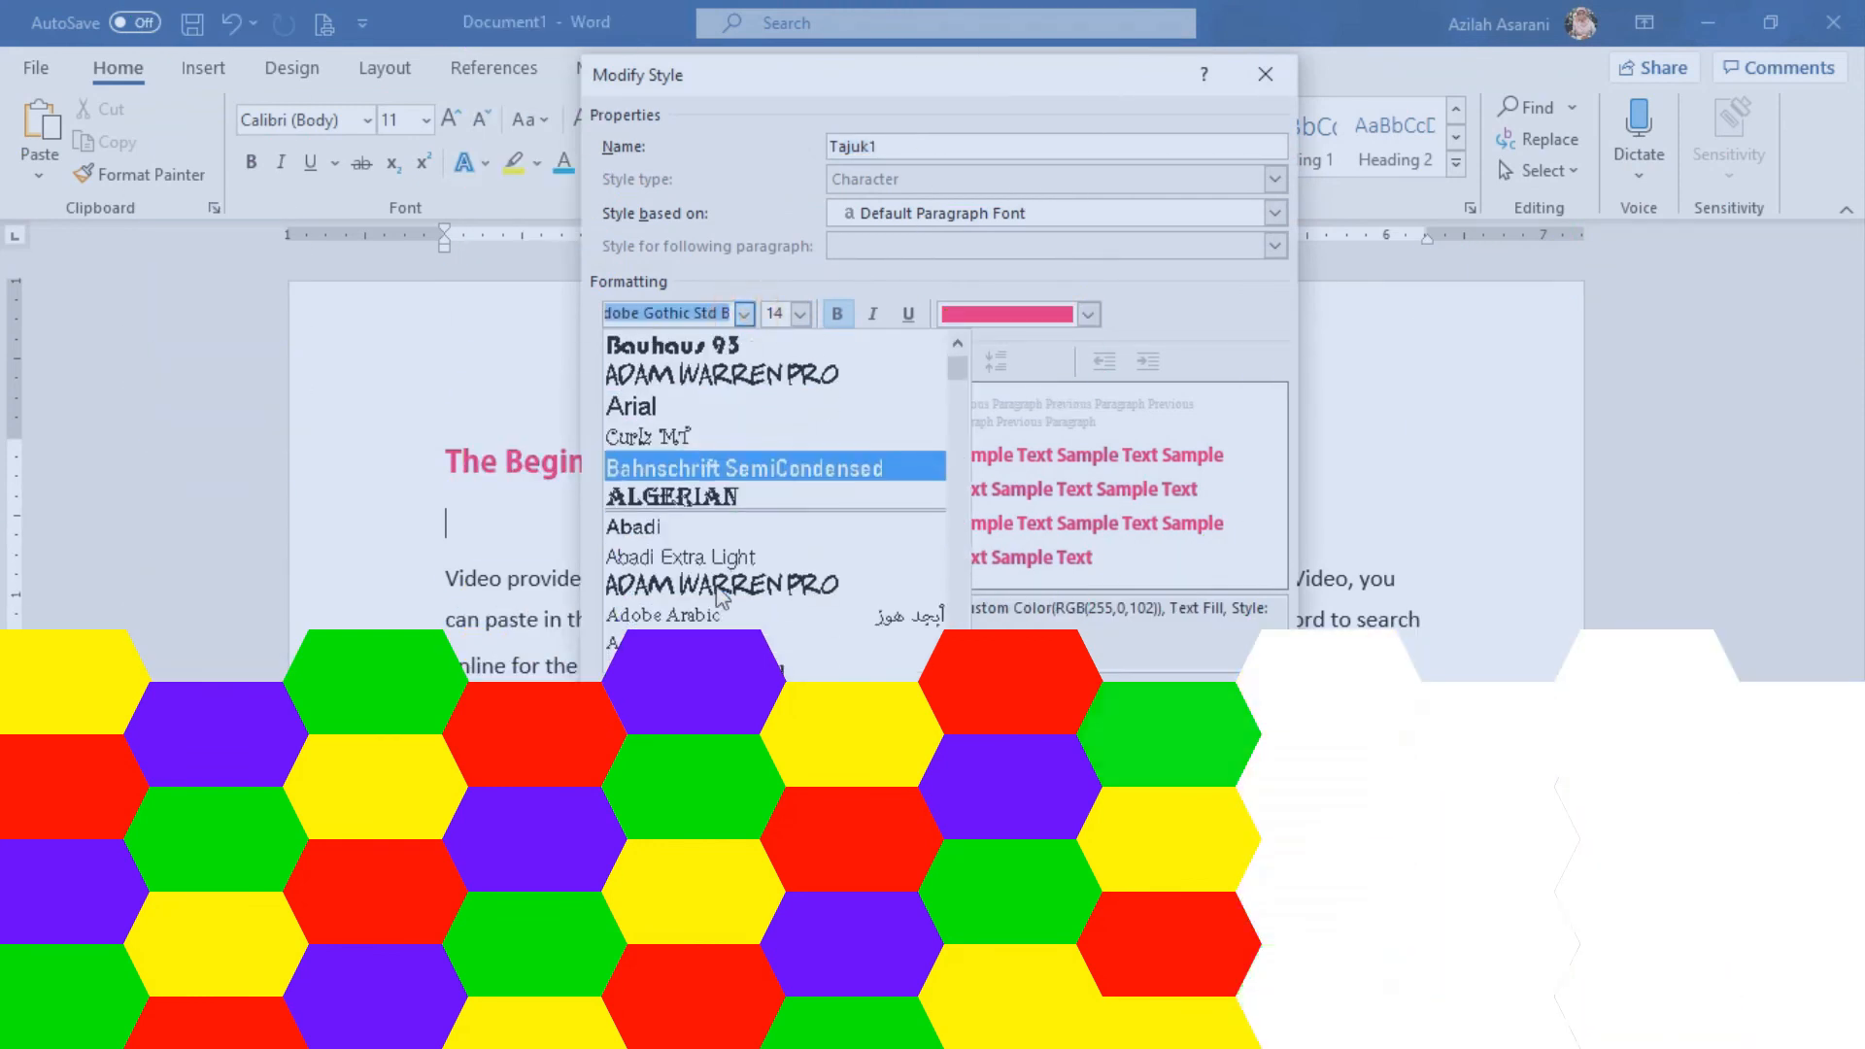
pyautogui.click(724, 524)
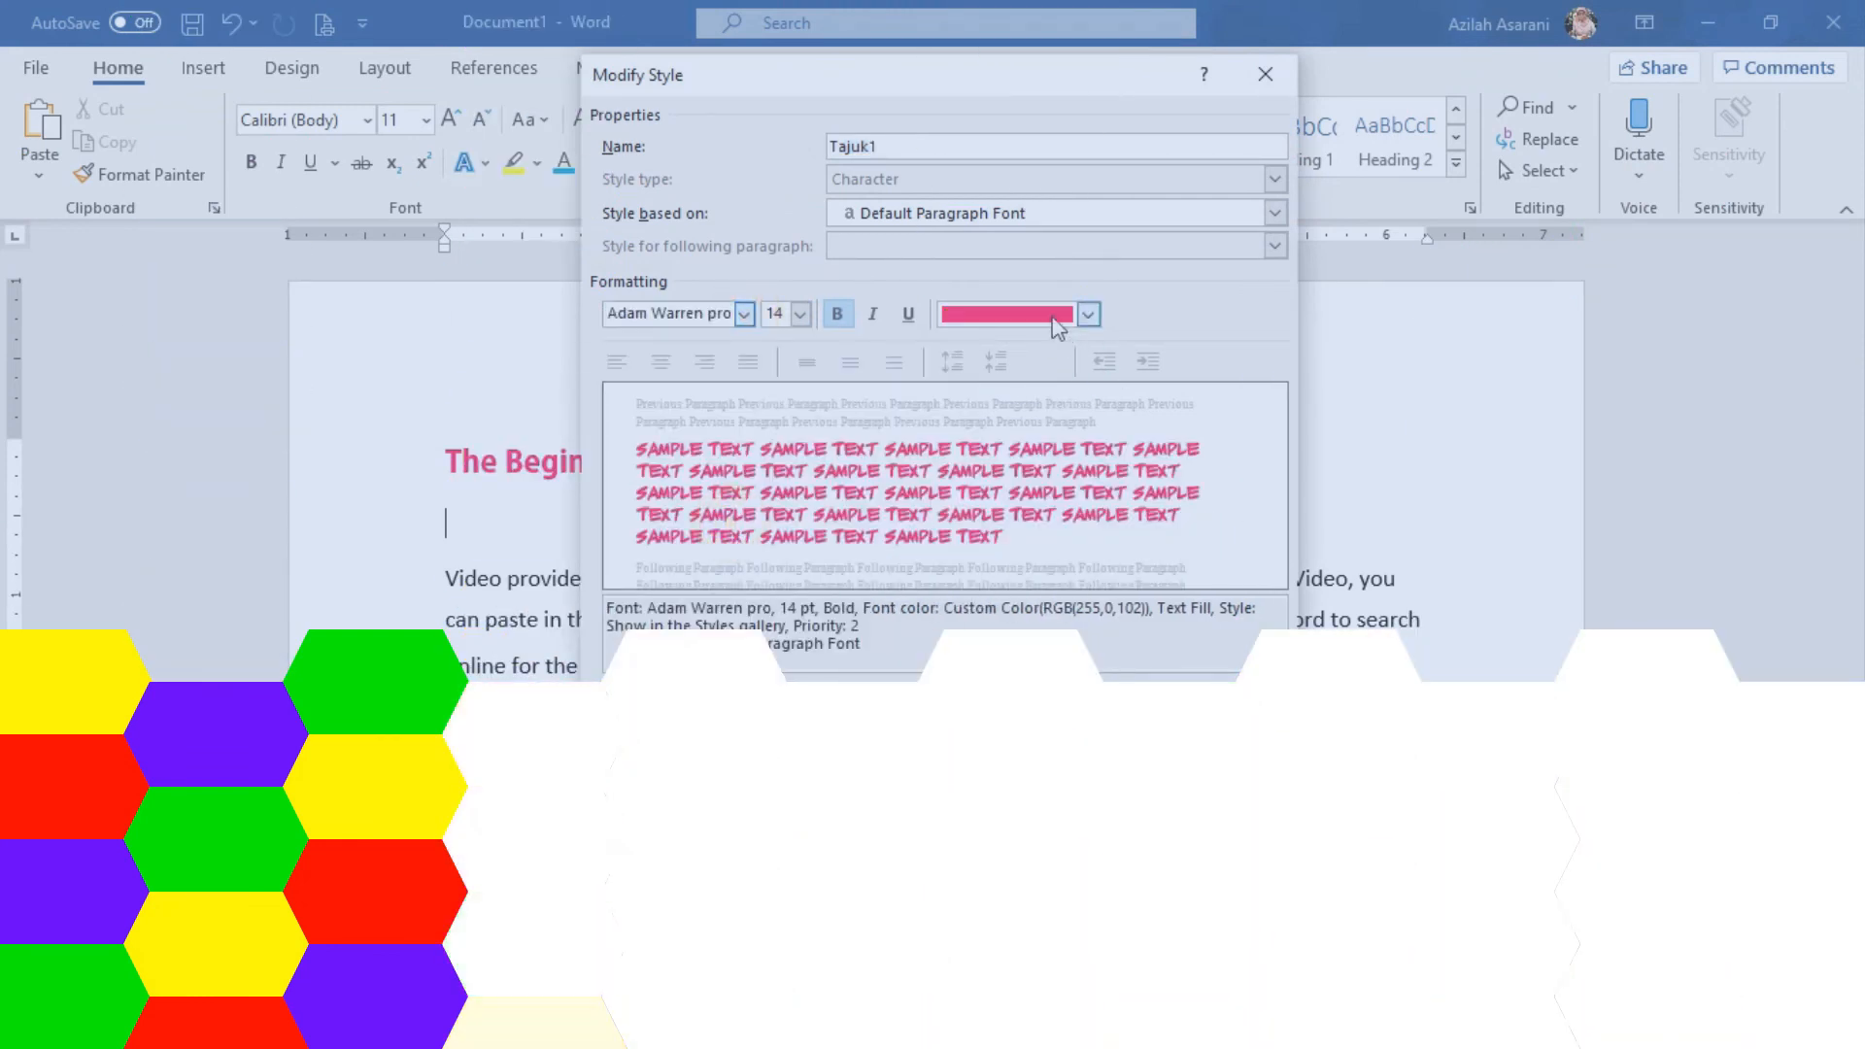
# Set the Tajuk1 style's font color to Purple and save the style changes.
pyautogui.click(1087, 314)
pyautogui.click(1160, 609)
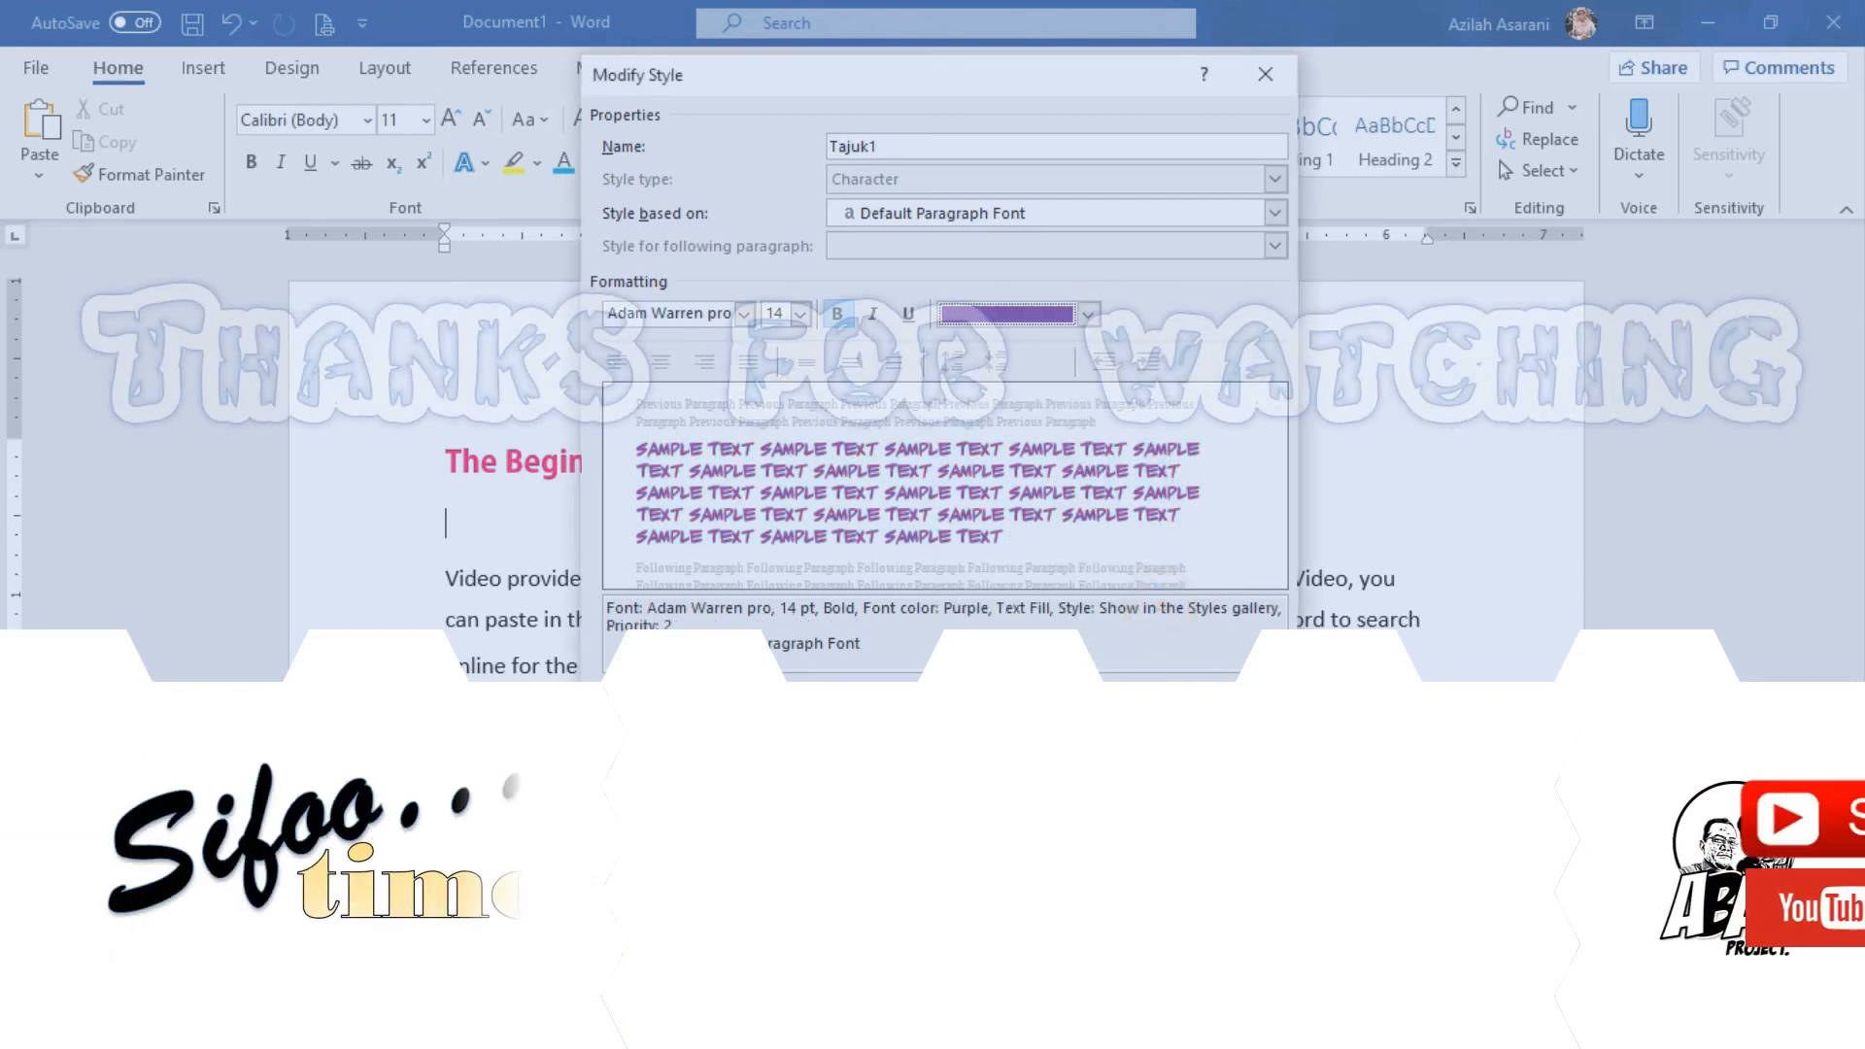
pyautogui.click(1199, 680)
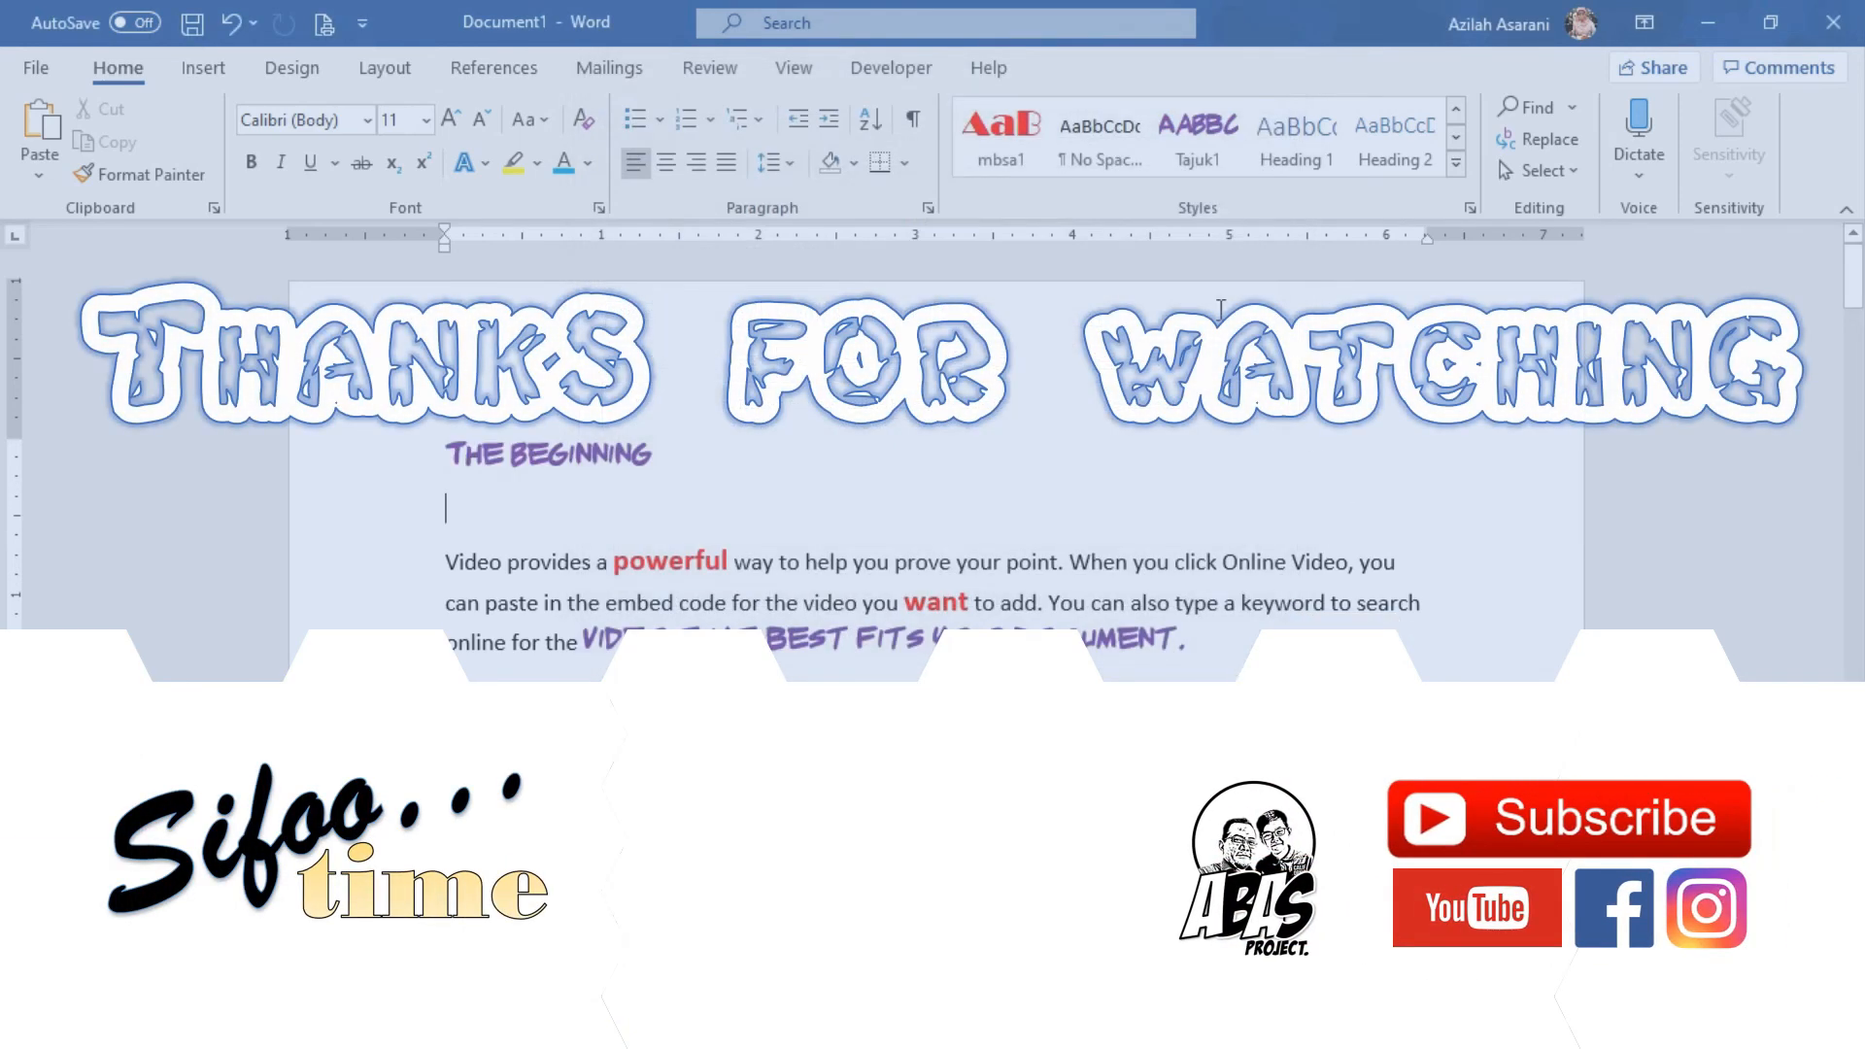